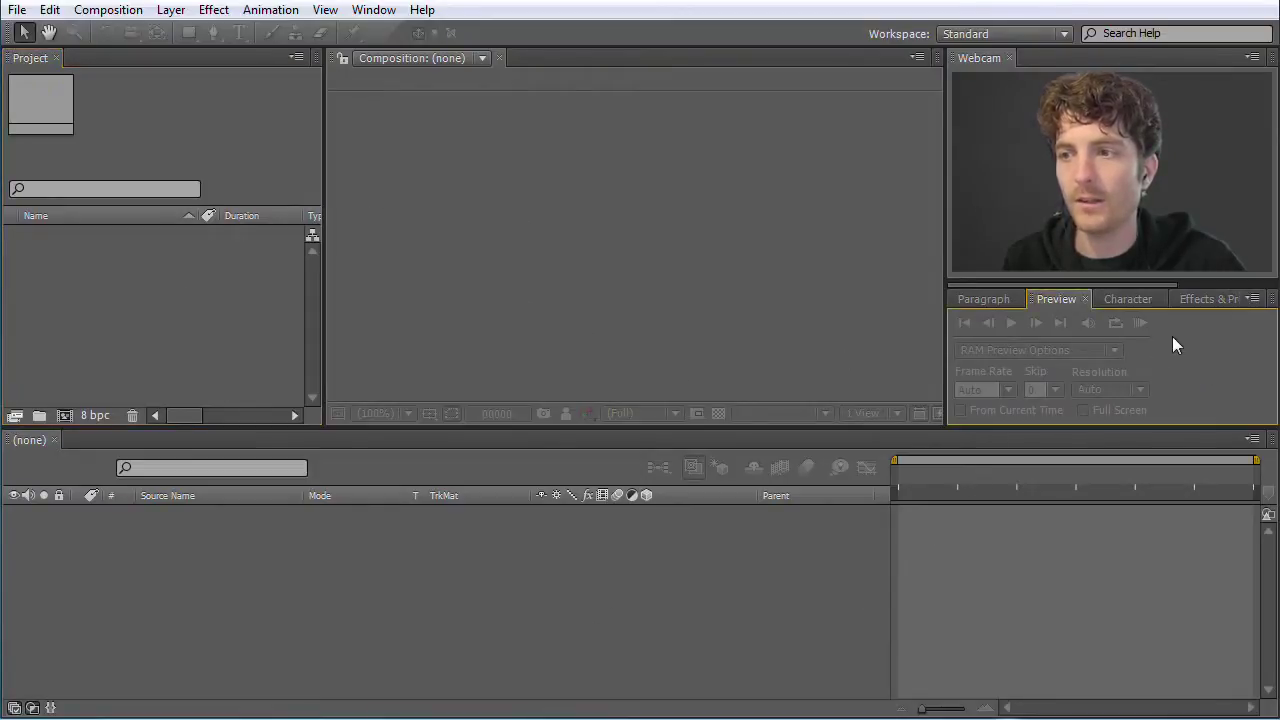
Step: Browse the Character, Paragraph and Effects & Presets panels, then activate the Project, Composition and Timeline panels
{"action": "left_click", "coordinate": [1120, 298]}
{"action": "left_click", "coordinate": [990, 298]}
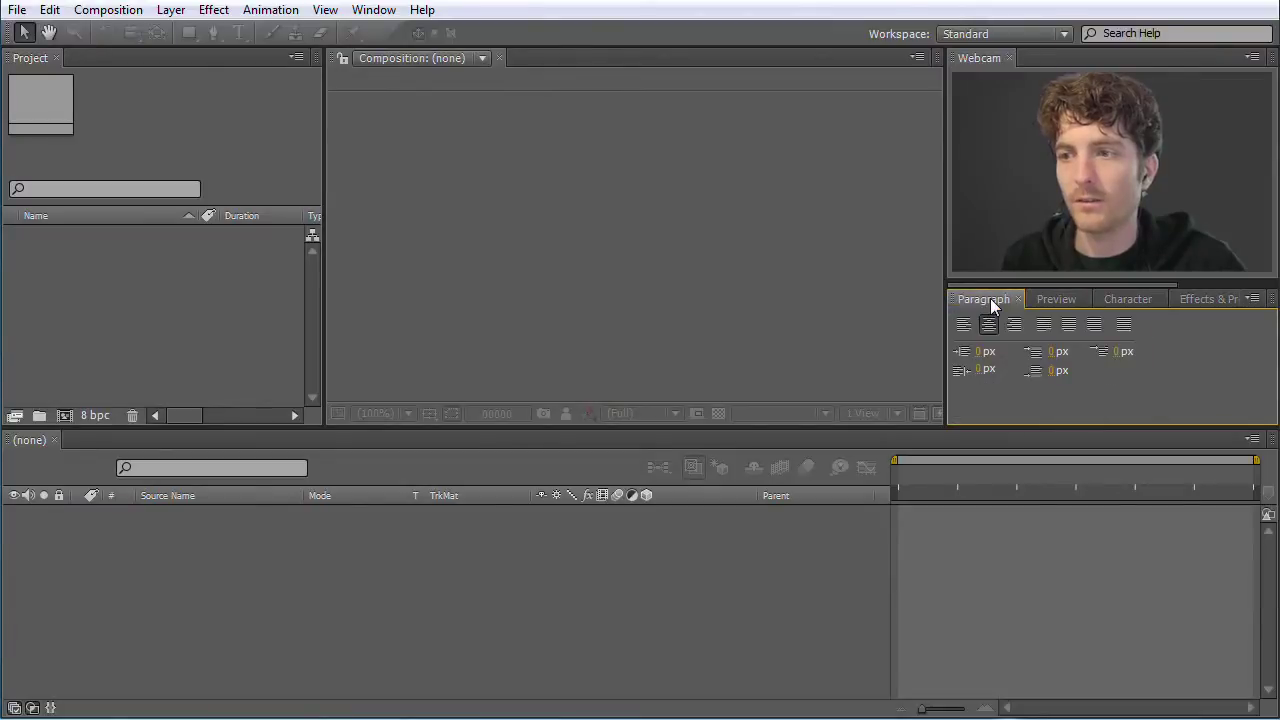
{"action": "left_click", "coordinate": [1208, 300]}
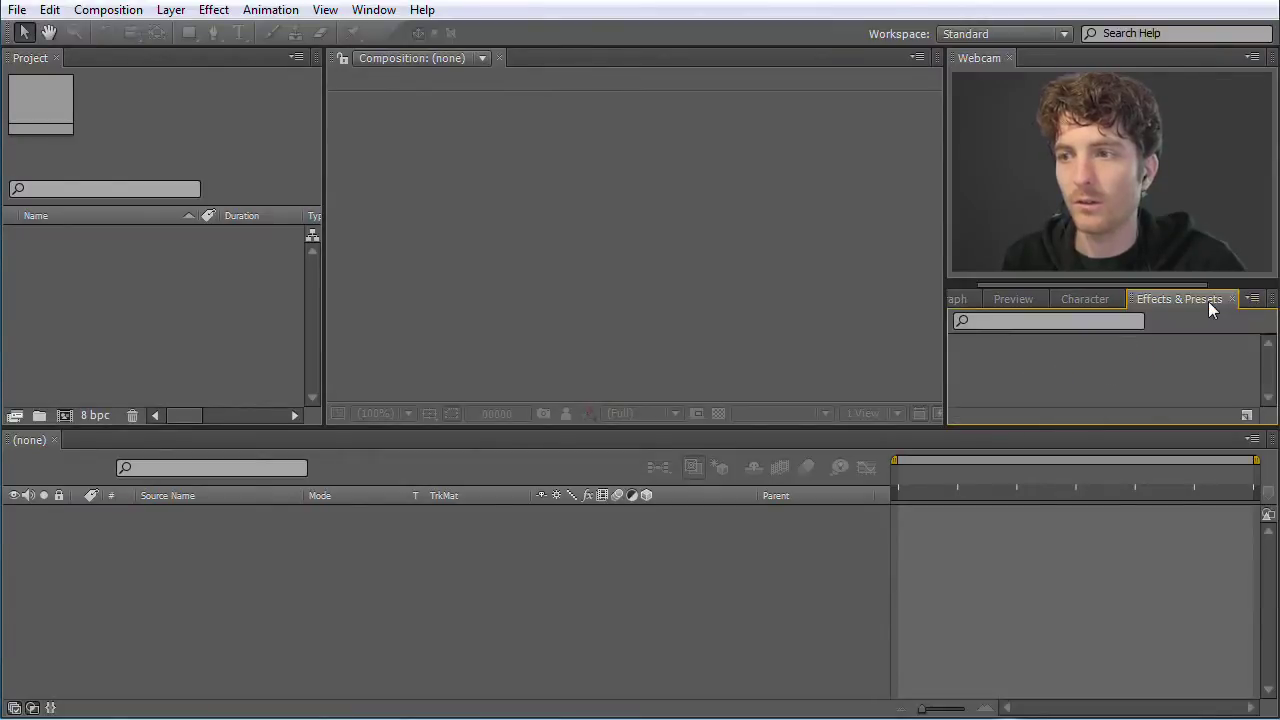
{"action": "left_click", "coordinate": [1084, 300]}
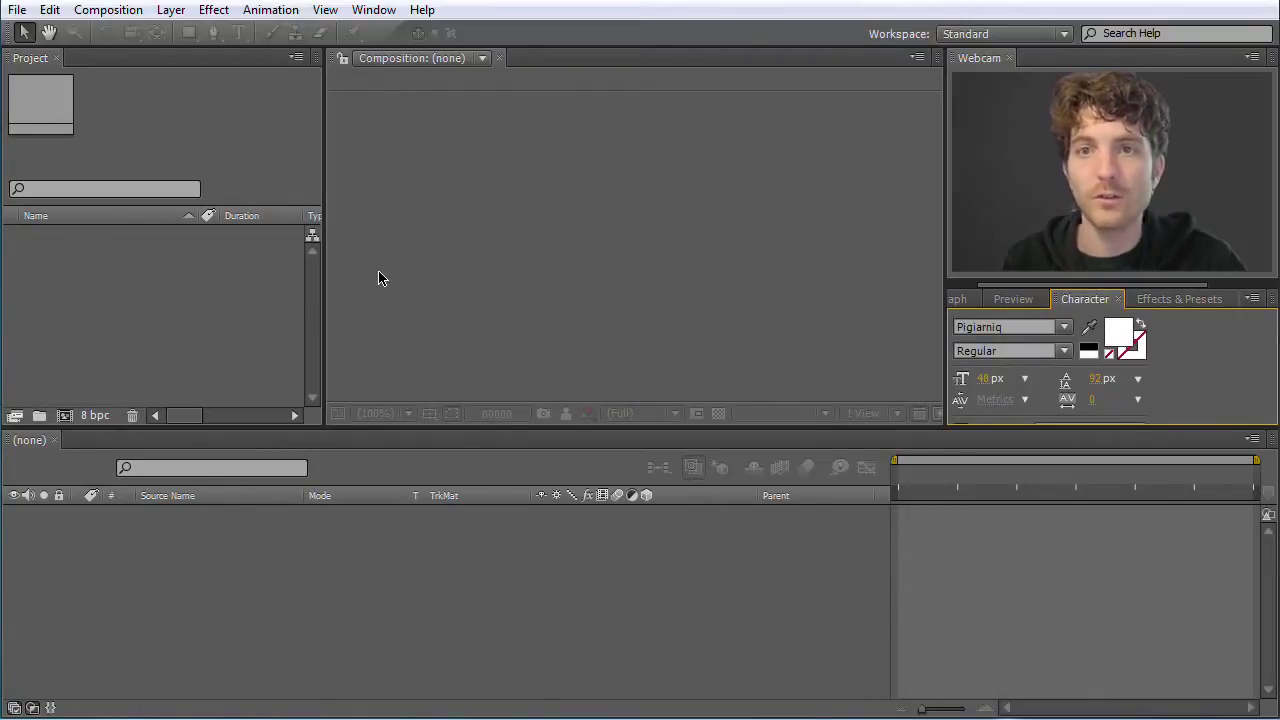
{"action": "left_click", "coordinate": [230, 150]}
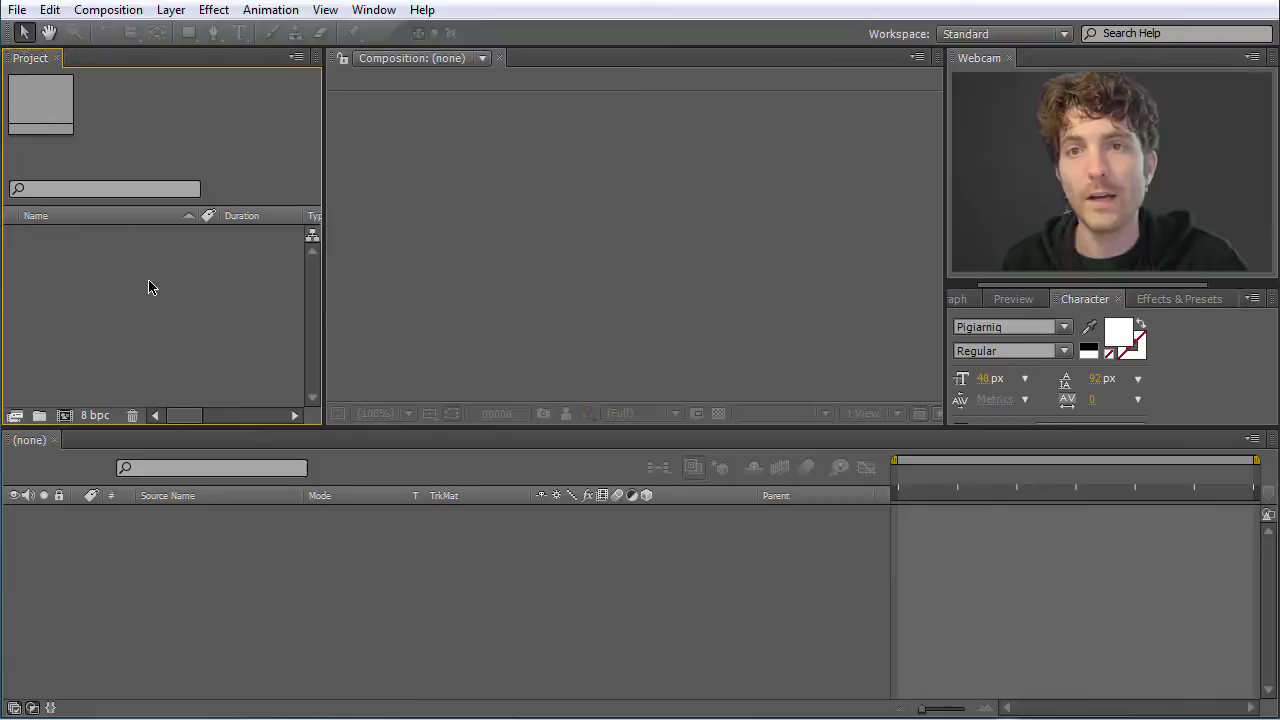
{"action": "left_click", "coordinate": [654, 280]}
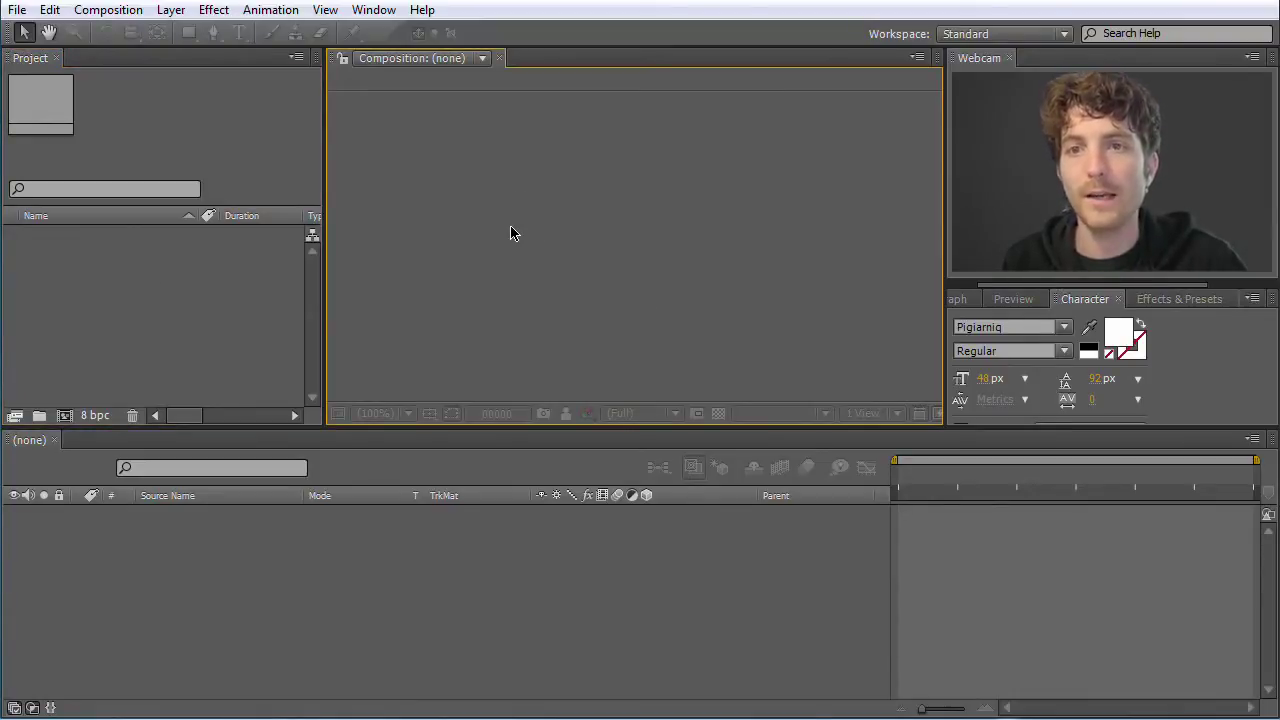
{"action": "left_click", "coordinate": [486, 650]}
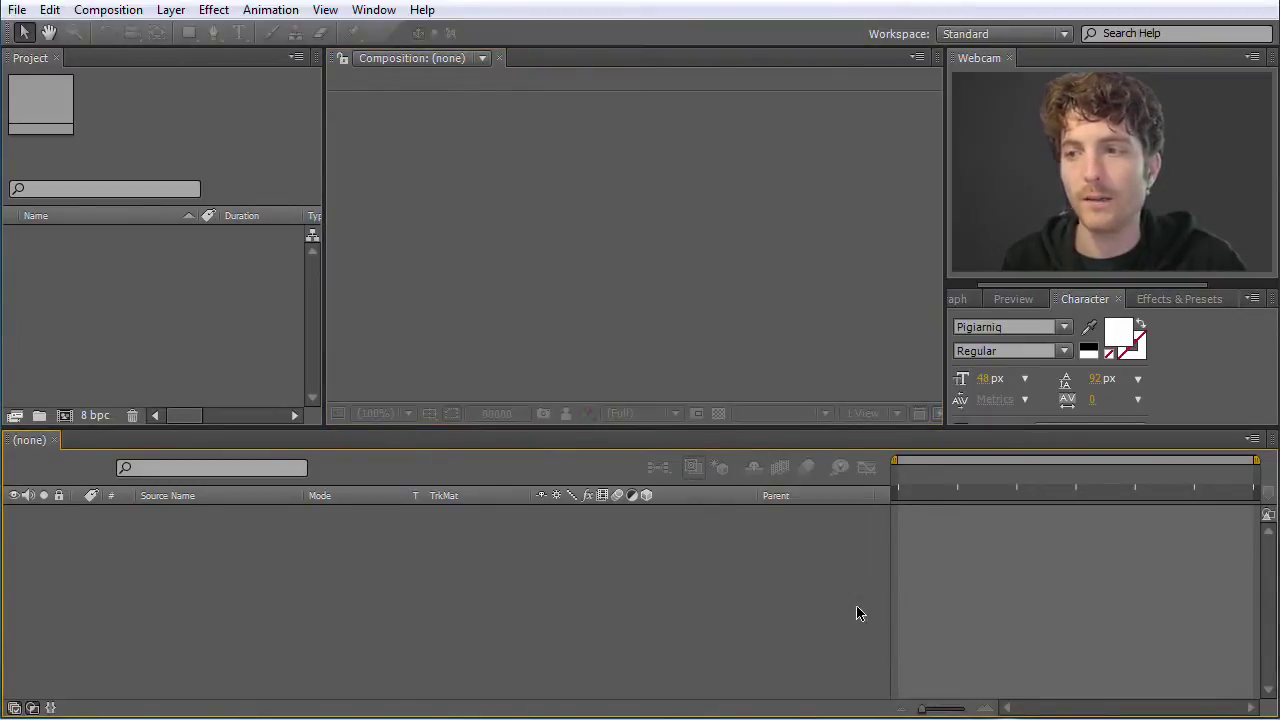
Step: Look through the Effects & Presets, Preview, Character and Paragraph panels
{"action": "left_click", "coordinate": [1158, 299]}
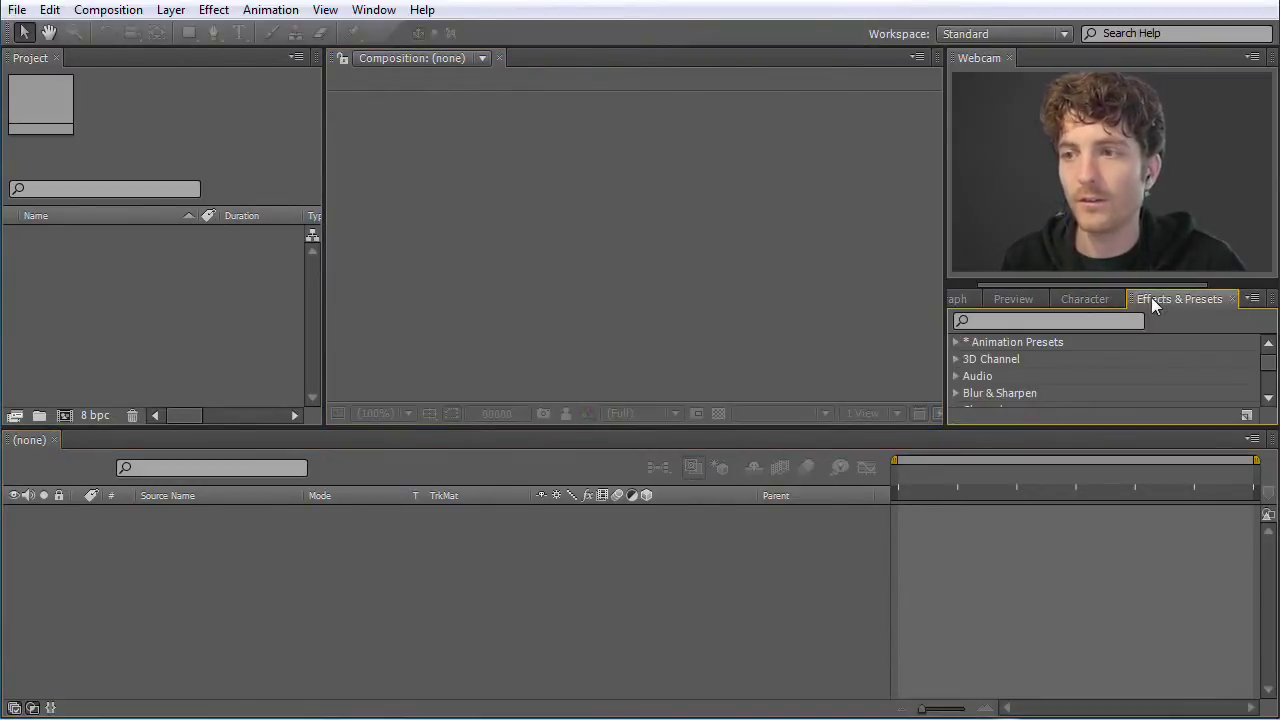
{"action": "left_click", "coordinate": [1015, 299]}
{"action": "left_click", "coordinate": [1078, 299]}
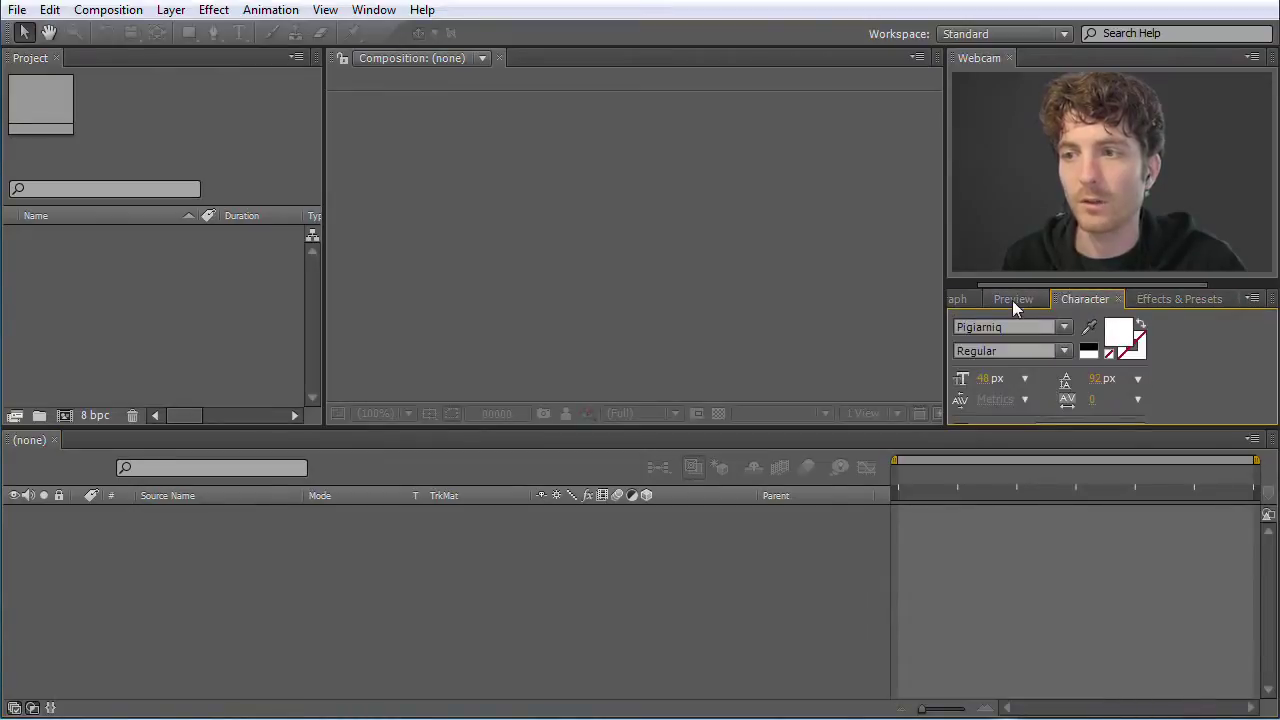
{"action": "left_click", "coordinate": [960, 299]}
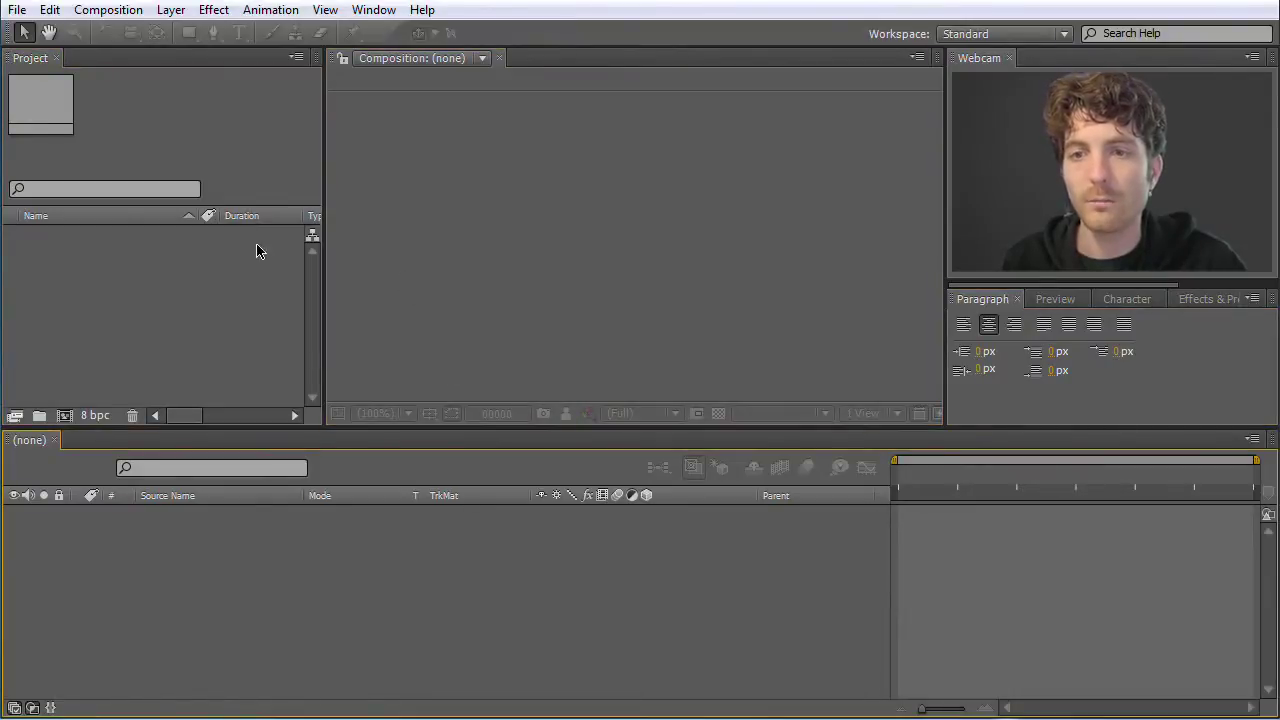
{"action": "left_click", "coordinate": [1135, 300]}
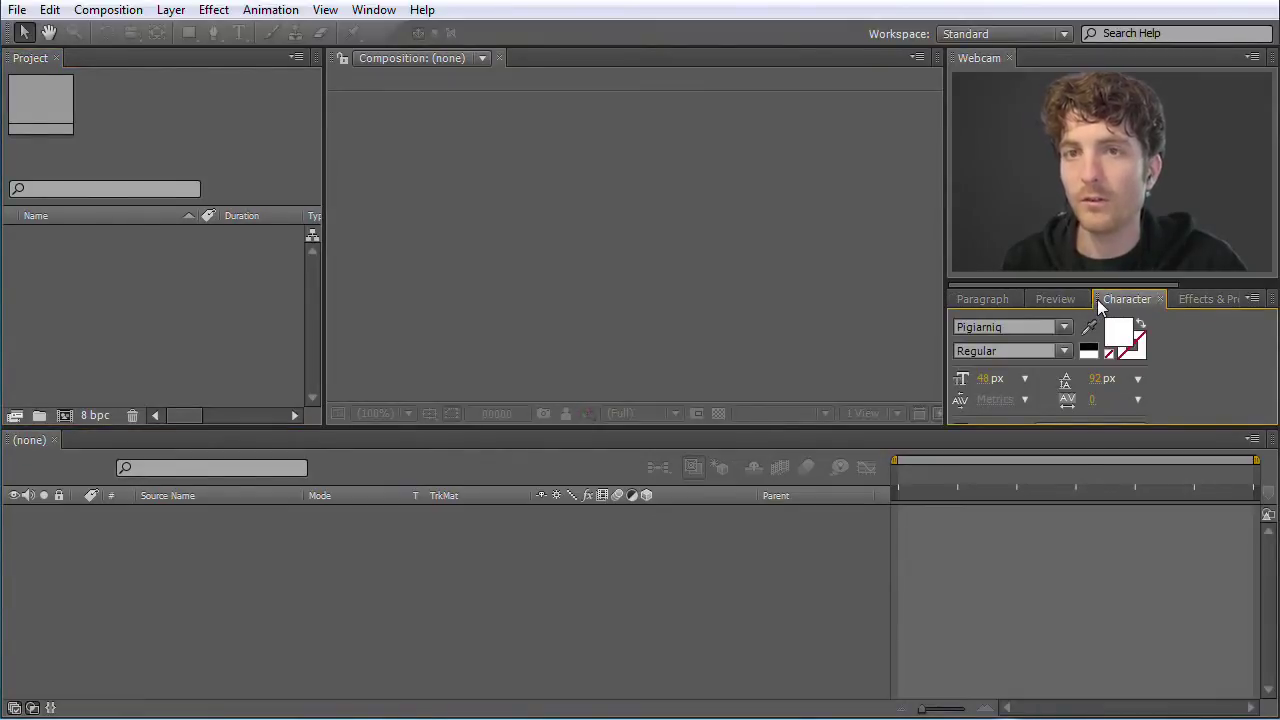
Step: Dock the Character panel beside the Composition viewer and widen the Project panel
{"action": "left_click_drag", "start_coordinate": [1097, 299], "coordinate": [1008, 306]}
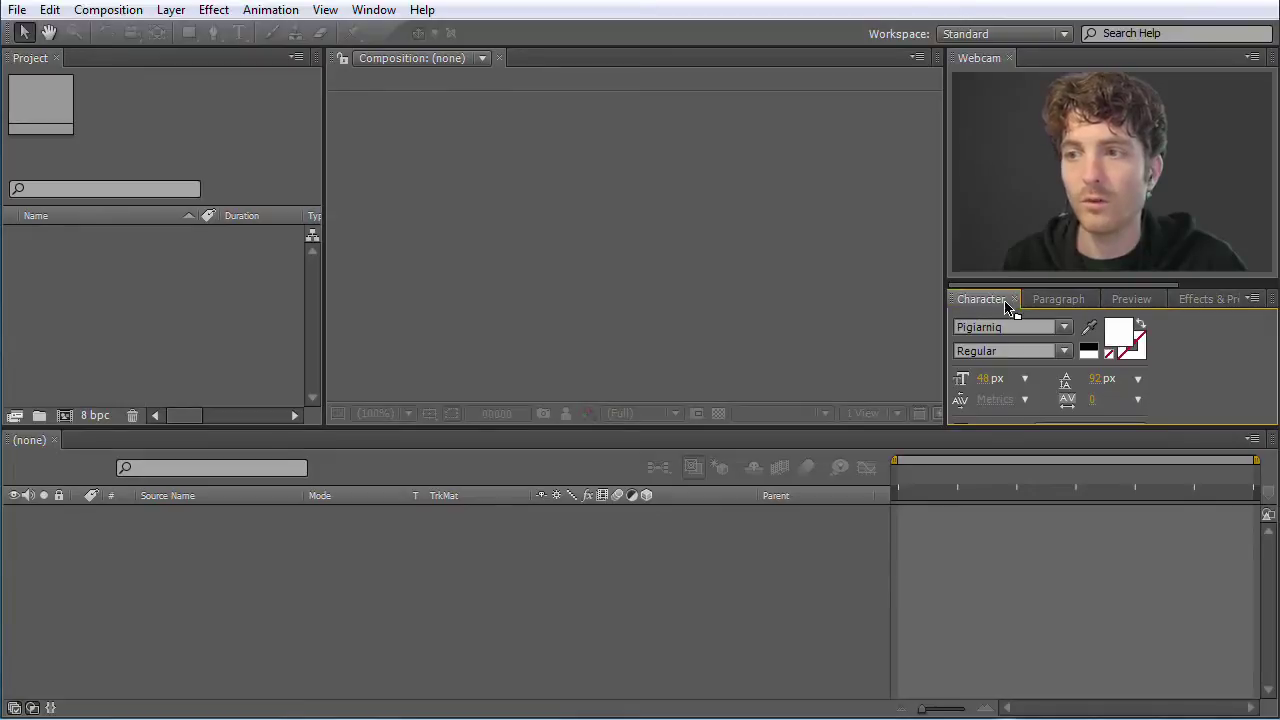
{"action": "left_click_drag", "start_coordinate": [553, 256], "coordinate": [552, 254]}
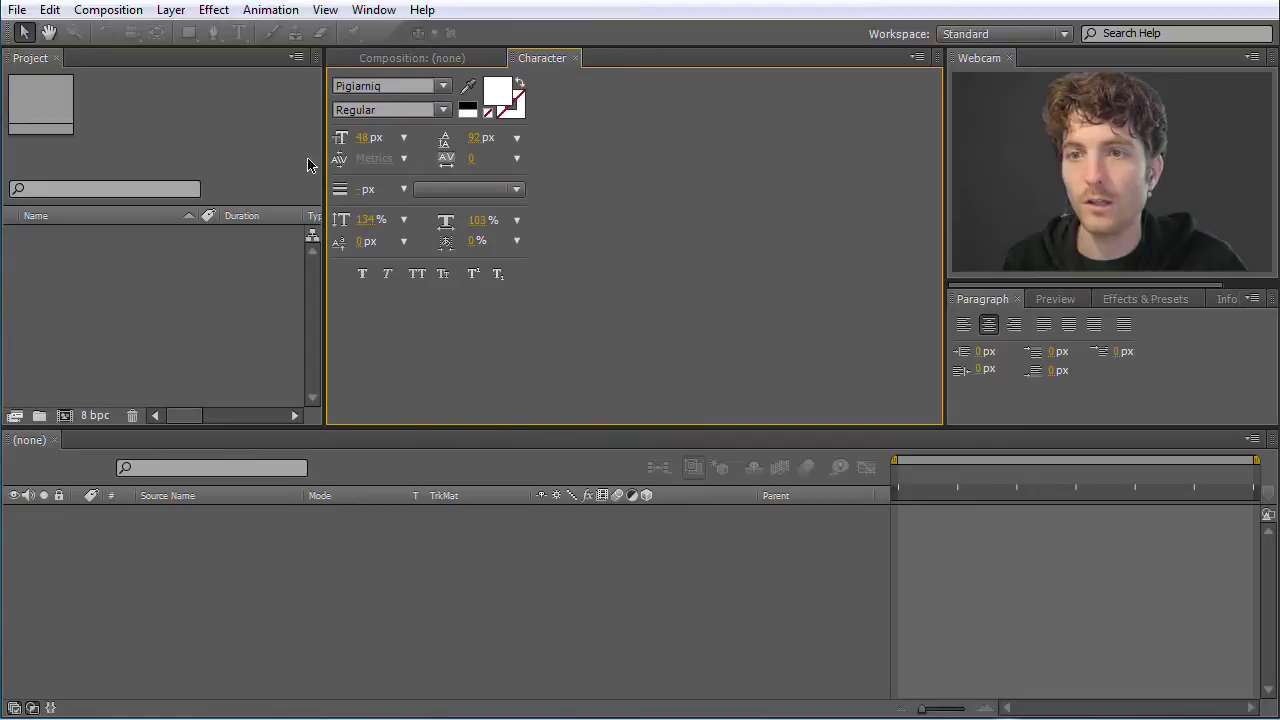
{"action": "mouse_move", "coordinate": [325, 163]}
{"action": "left_mouse_down"}
{"action": "mouse_move", "coordinate": [252, 163]}
{"action": "mouse_move", "coordinate": [345, 162]}
{"action": "left_mouse_up"}
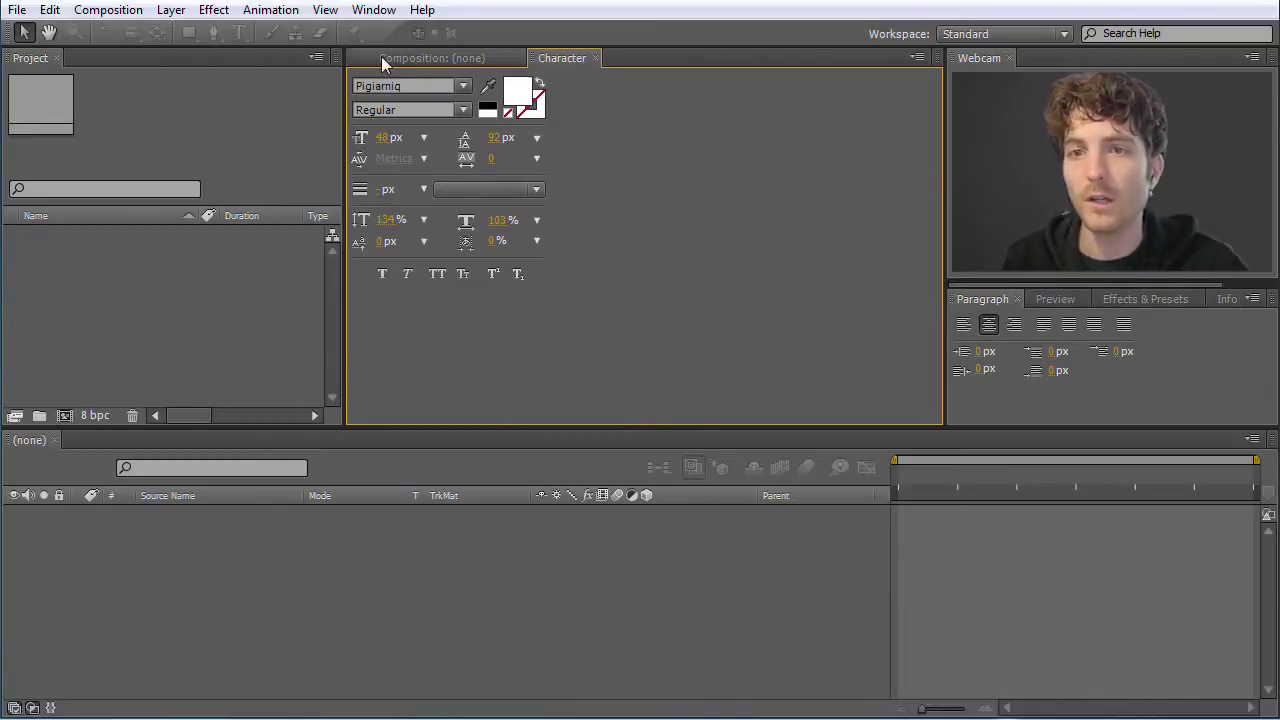
Step: Move the Character panel back into the right-hand group with Effects & Presets and Align
{"action": "left_click", "coordinate": [154, 103]}
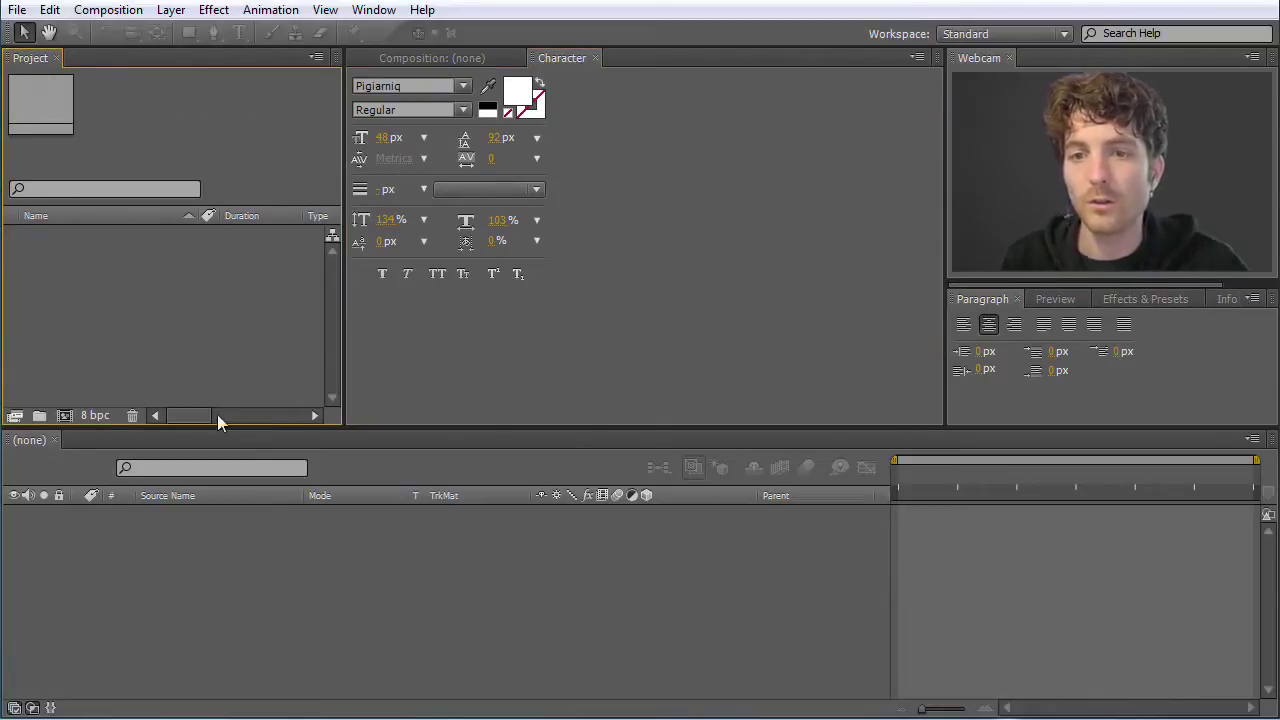
{"action": "left_click", "coordinate": [380, 10]}
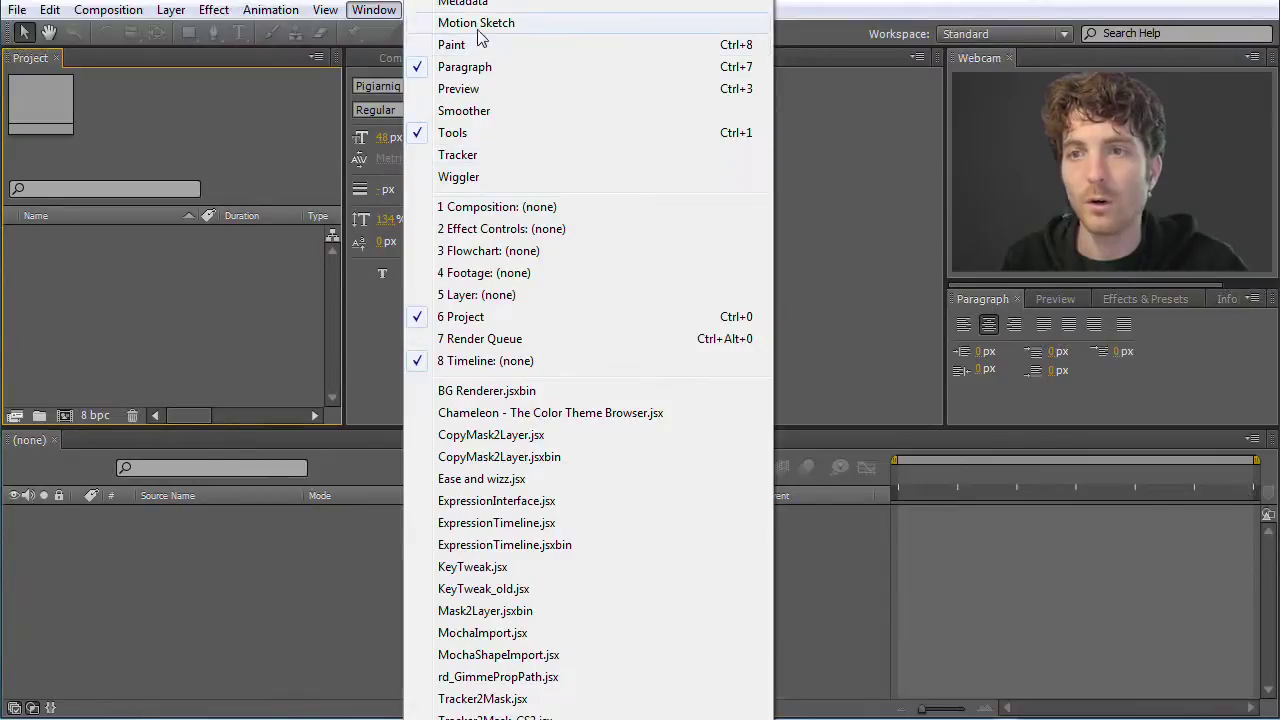
{"action": "left_click", "coordinate": [233, 129]}
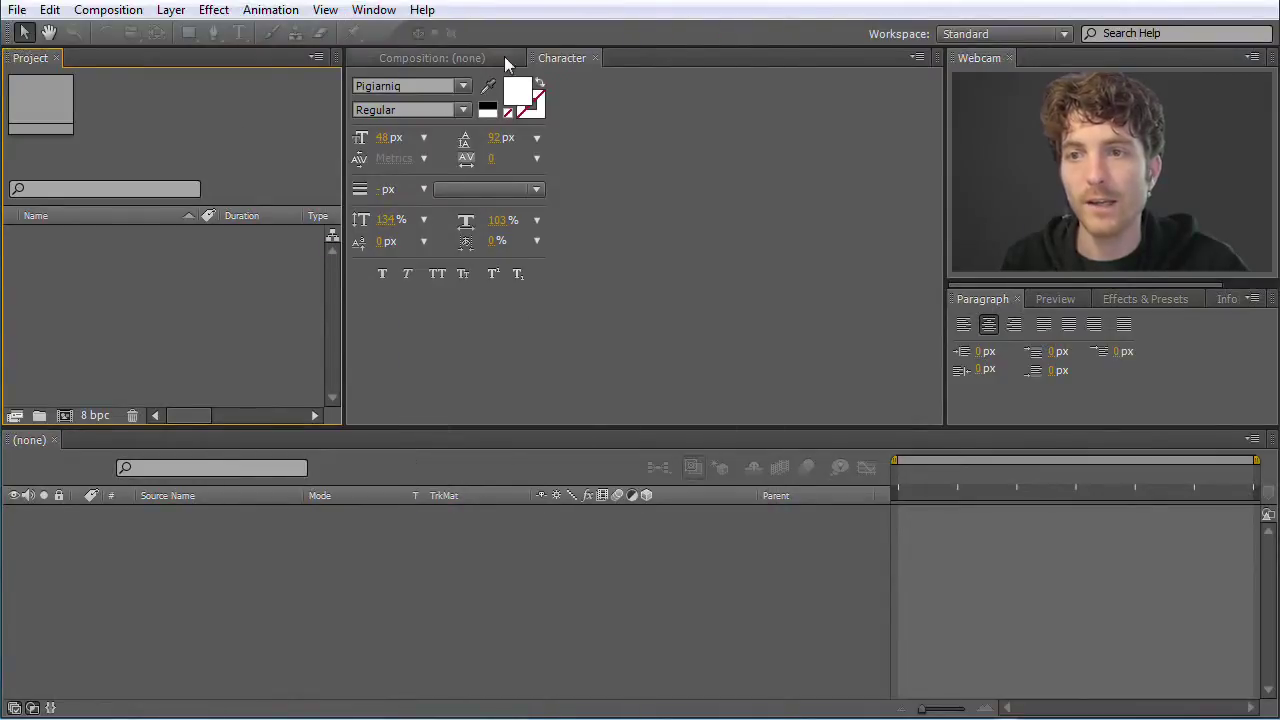
{"action": "left_click_drag", "start_coordinate": [535, 58], "coordinate": [1123, 358]}
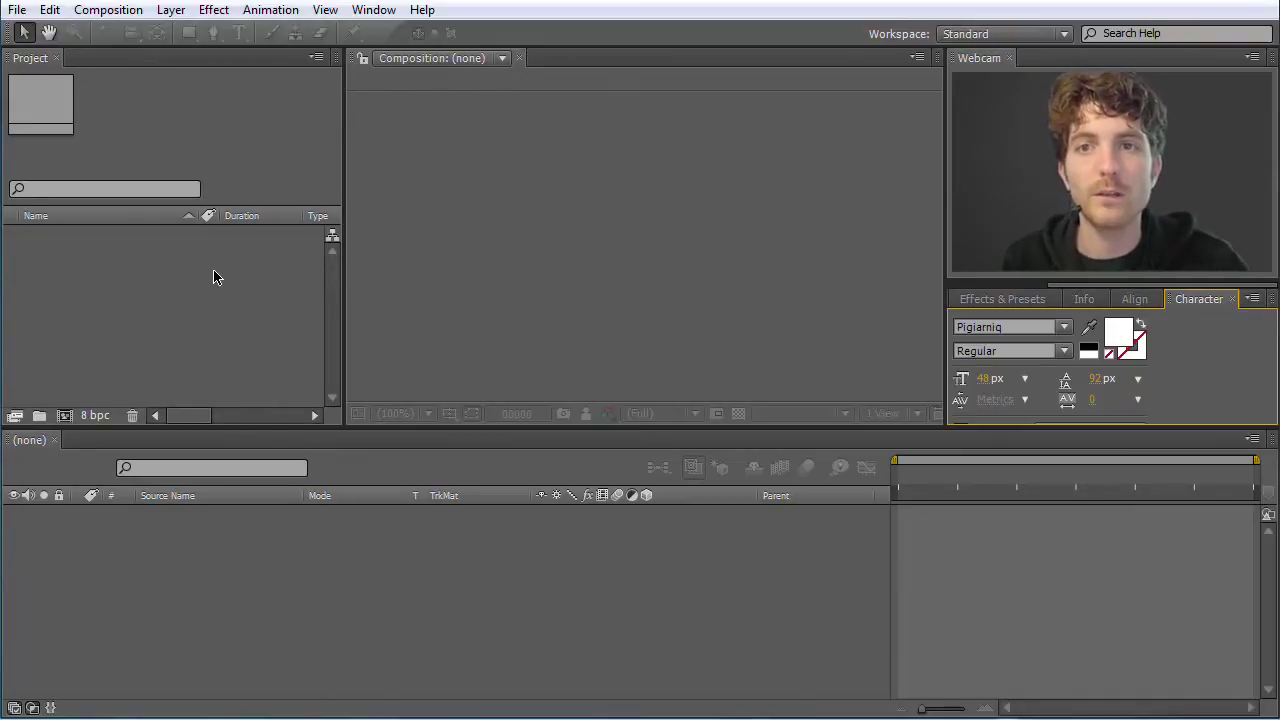
Step: Choose File > Import > File to browse to the en footage folder
{"action": "right_click", "coordinate": [150, 271]}
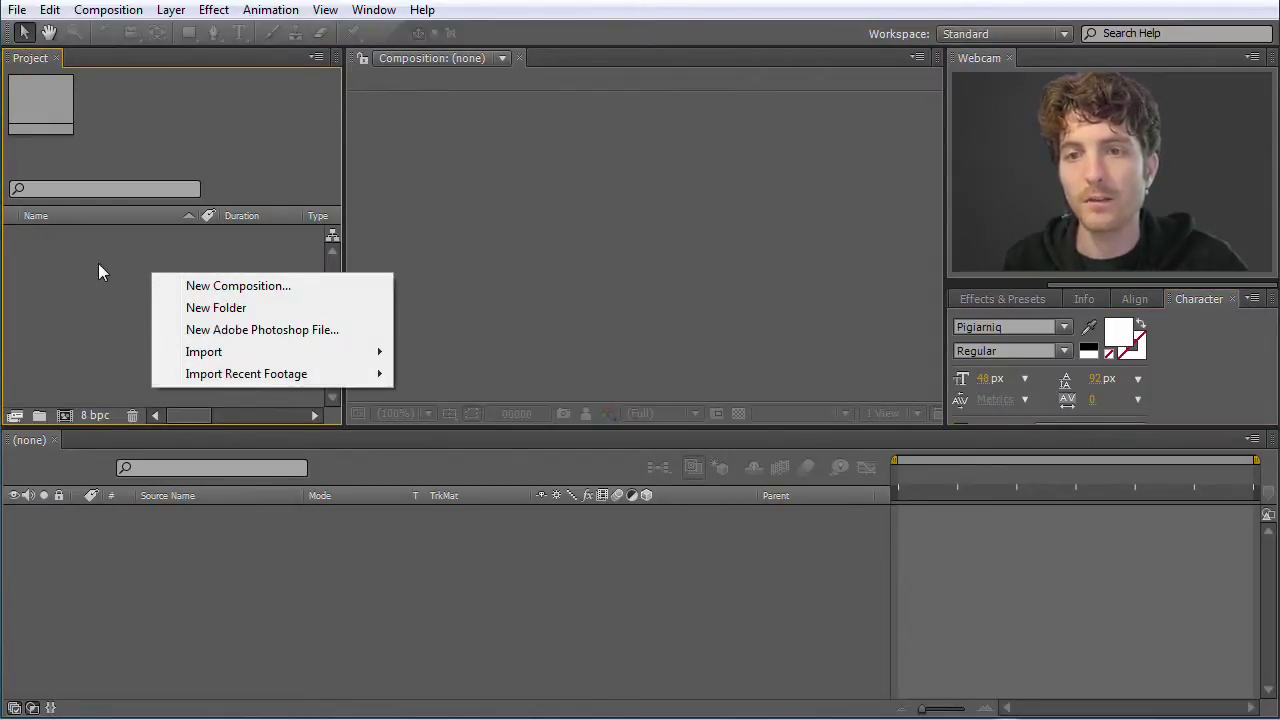
{"action": "mouse_move", "coordinate": [235, 354]}
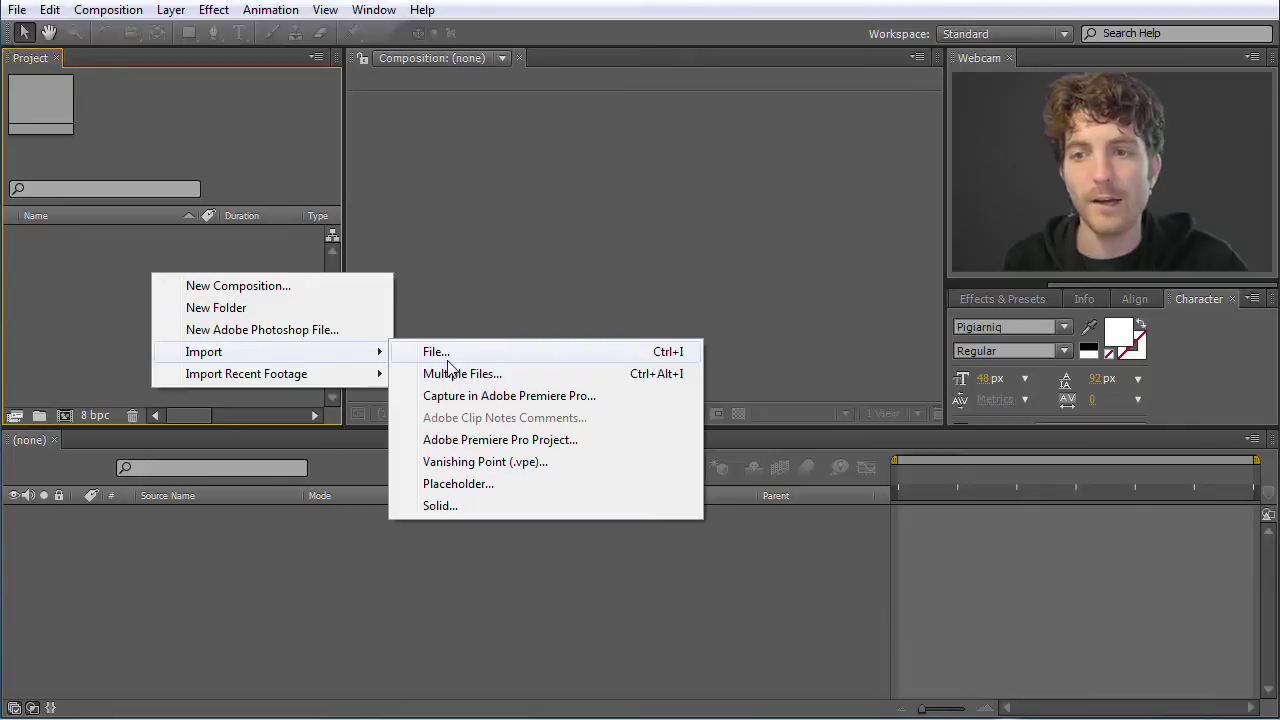
{"action": "left_click", "coordinate": [86, 300]}
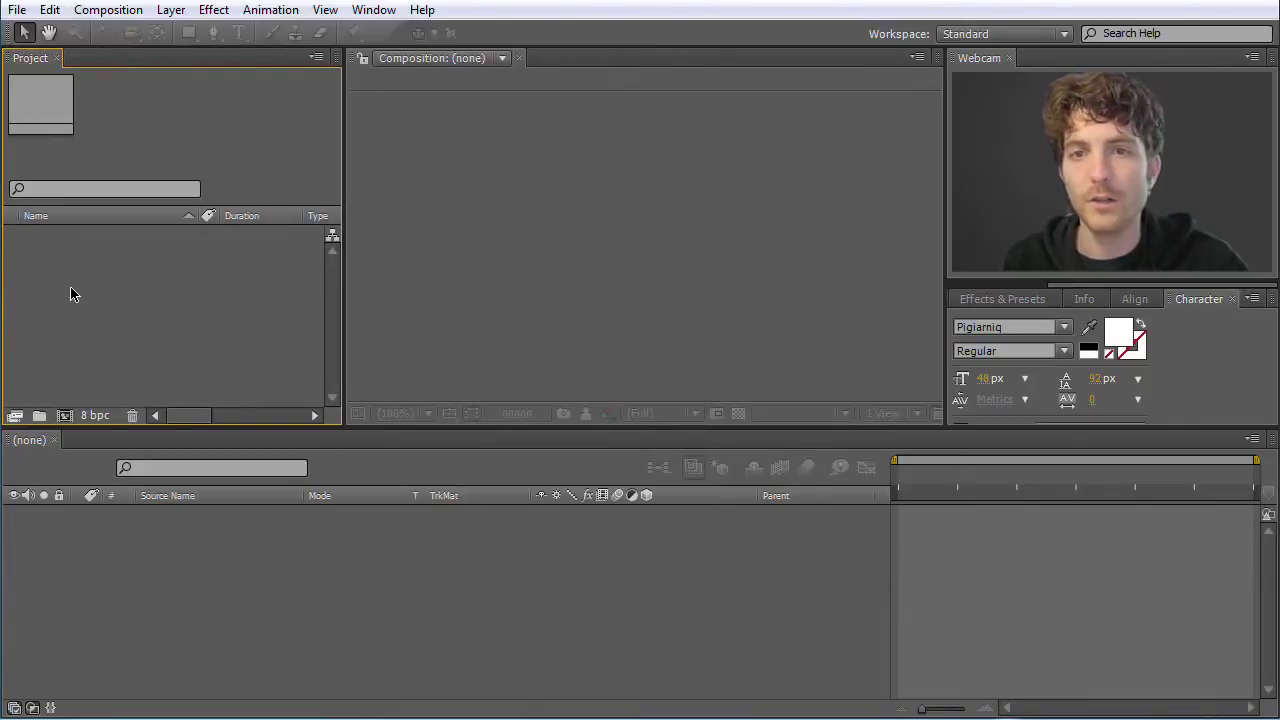
{"action": "left_click", "coordinate": [17, 14]}
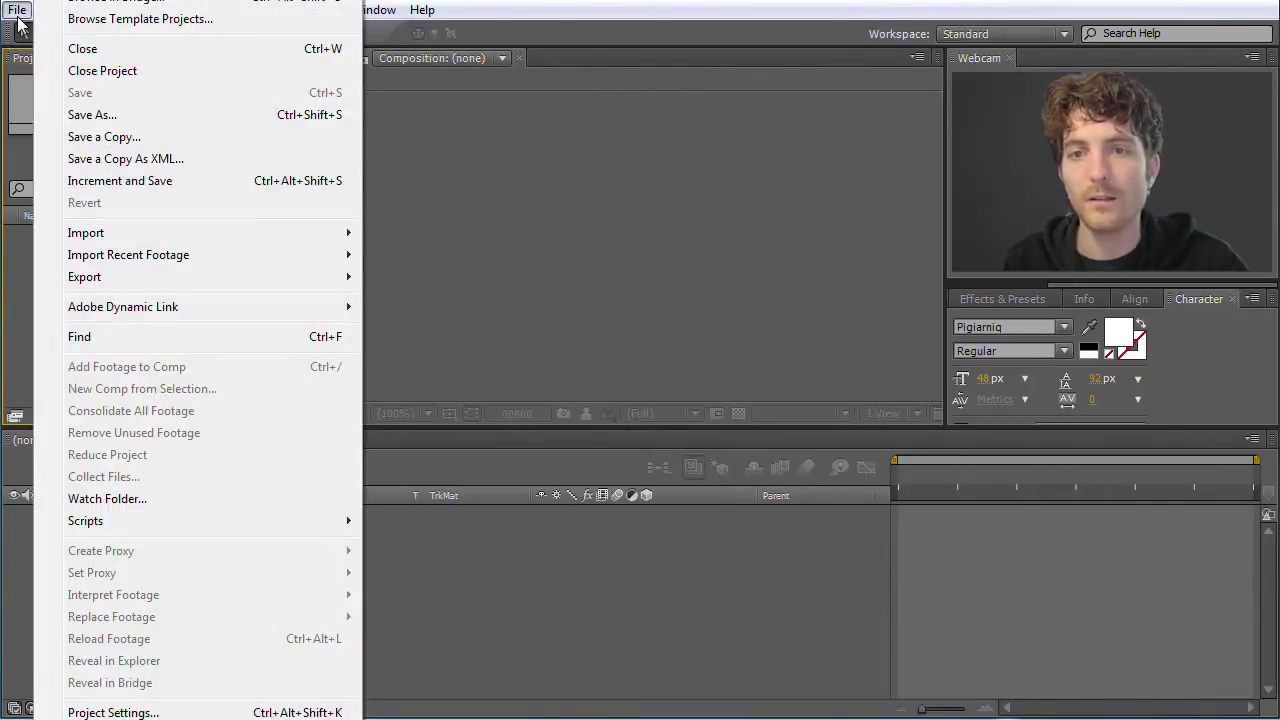
{"action": "mouse_move", "coordinate": [134, 233]}
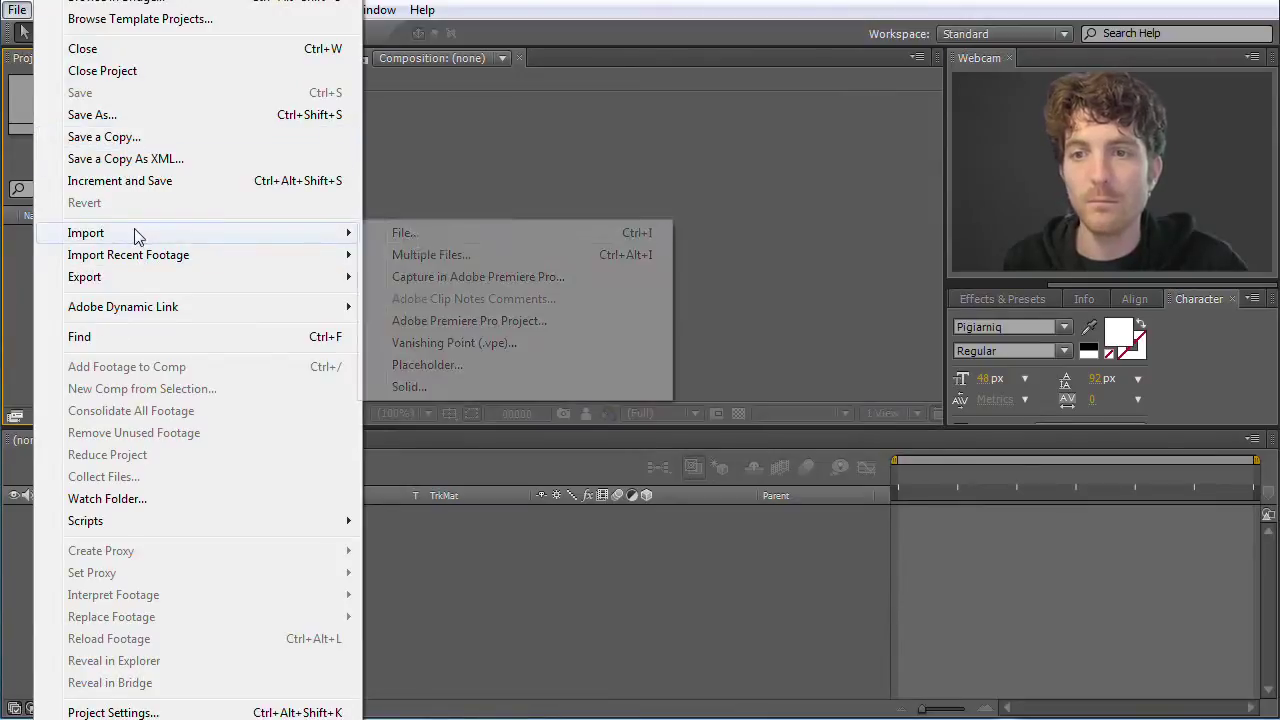
{"action": "left_click", "coordinate": [427, 236]}
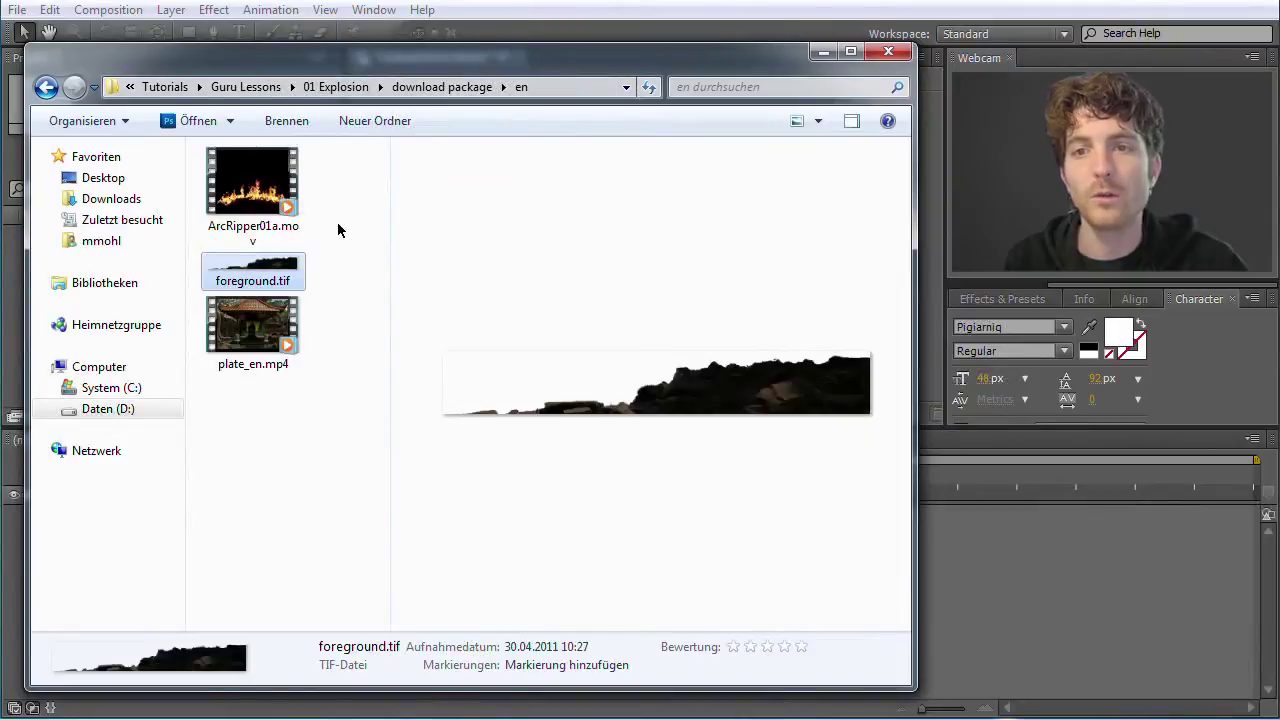
Step: Preview ArcRipper01a.mov, foreground.tif and plate_en.mp4 in the file window
{"action": "left_click_drag", "start_coordinate": [917, 694], "coordinate": [877, 640]}
{"action": "left_click", "coordinate": [258, 190]}
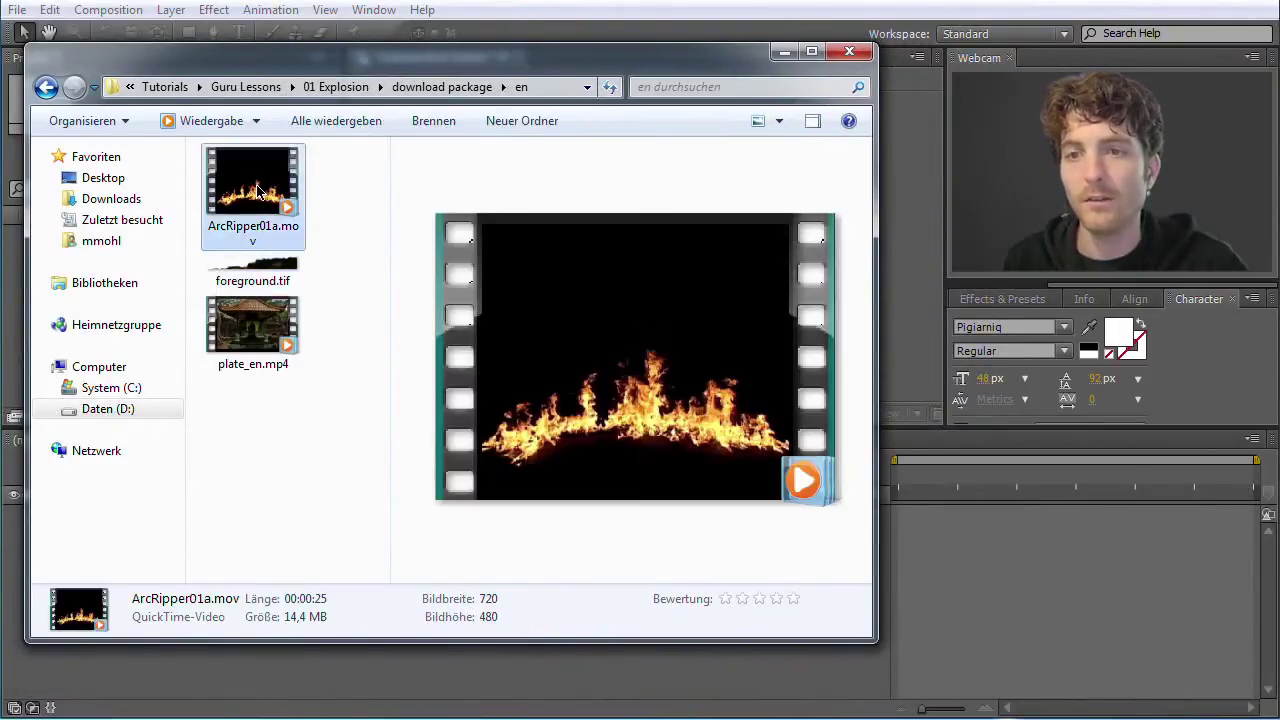
{"action": "left_click", "coordinate": [252, 268]}
{"action": "left_click", "coordinate": [258, 325]}
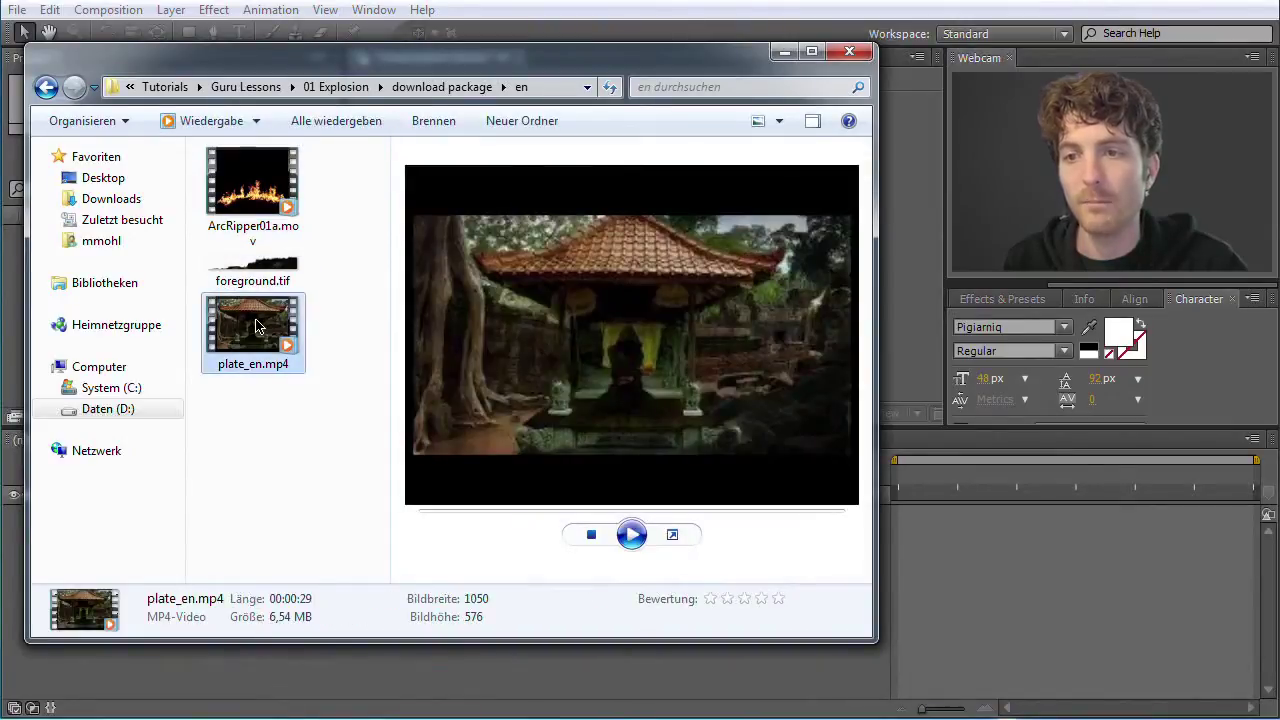
{"action": "left_click", "coordinate": [263, 205]}
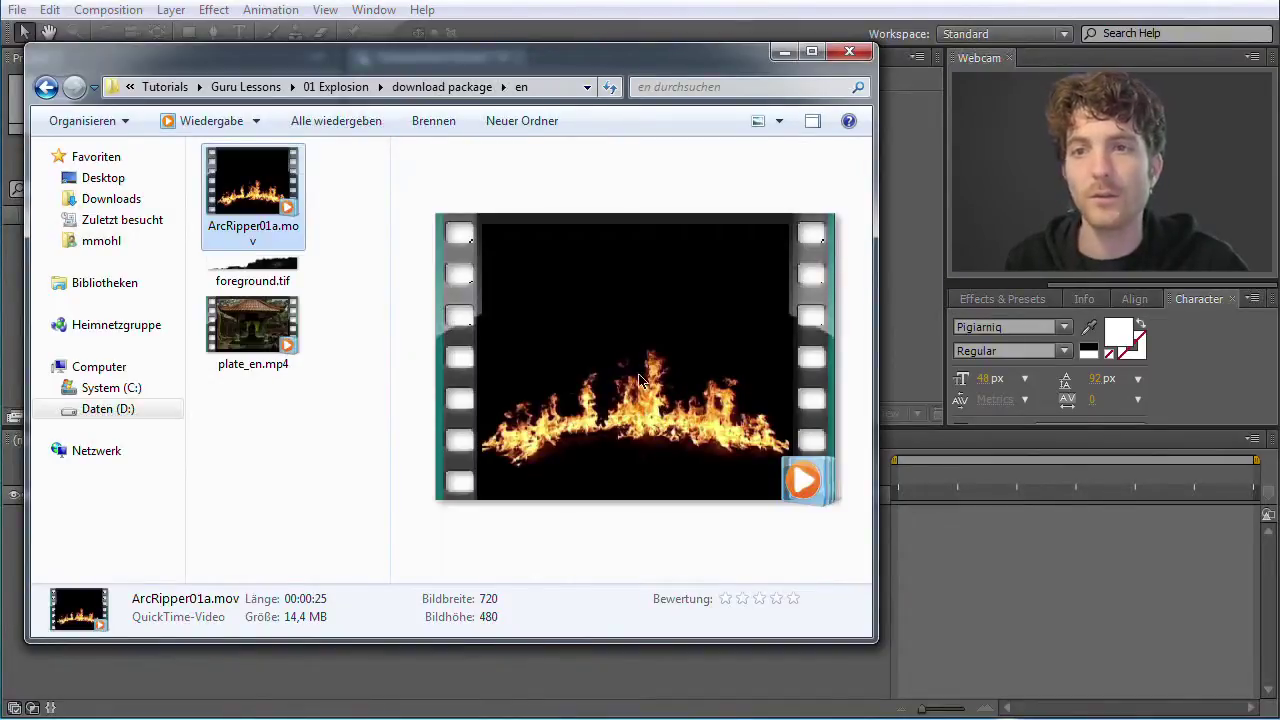
{"action": "left_click", "coordinate": [272, 324]}
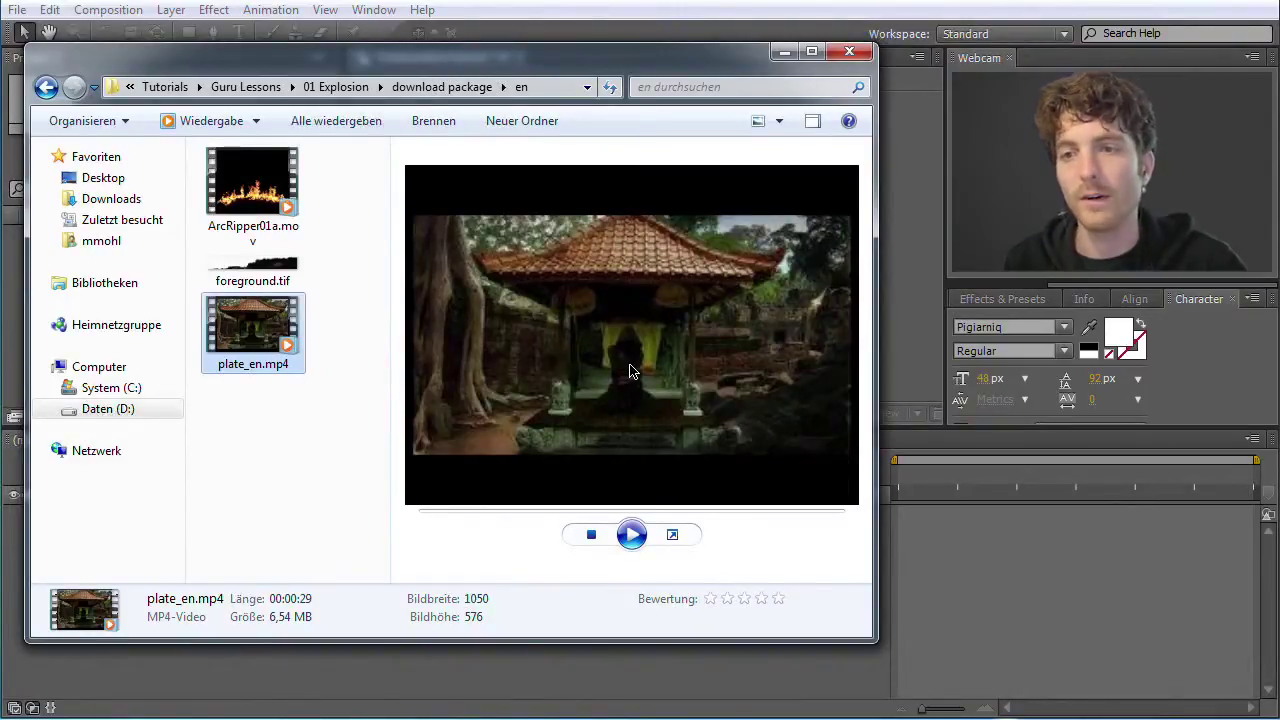
{"action": "left_click", "coordinate": [264, 270]}
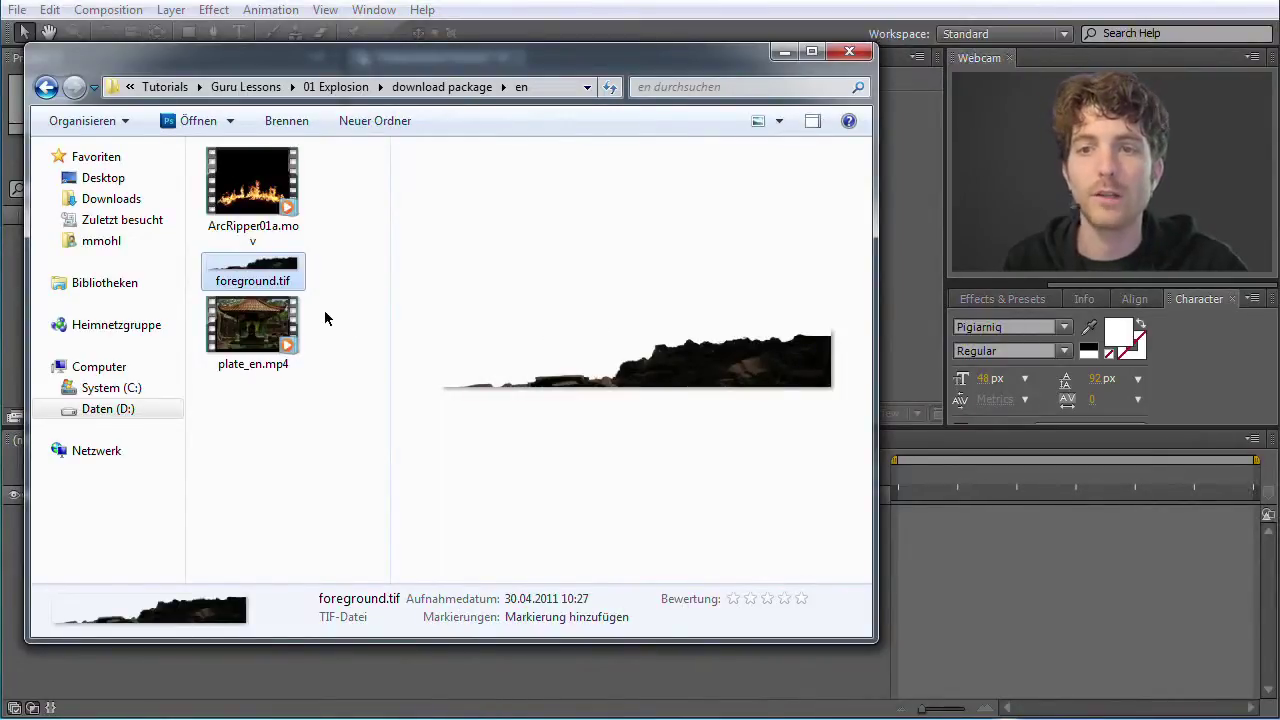
Step: Move the file window aside and drag all three footage files into the Project panel
{"action": "left_click_drag", "start_coordinate": [319, 66], "coordinate": [364, 73]}
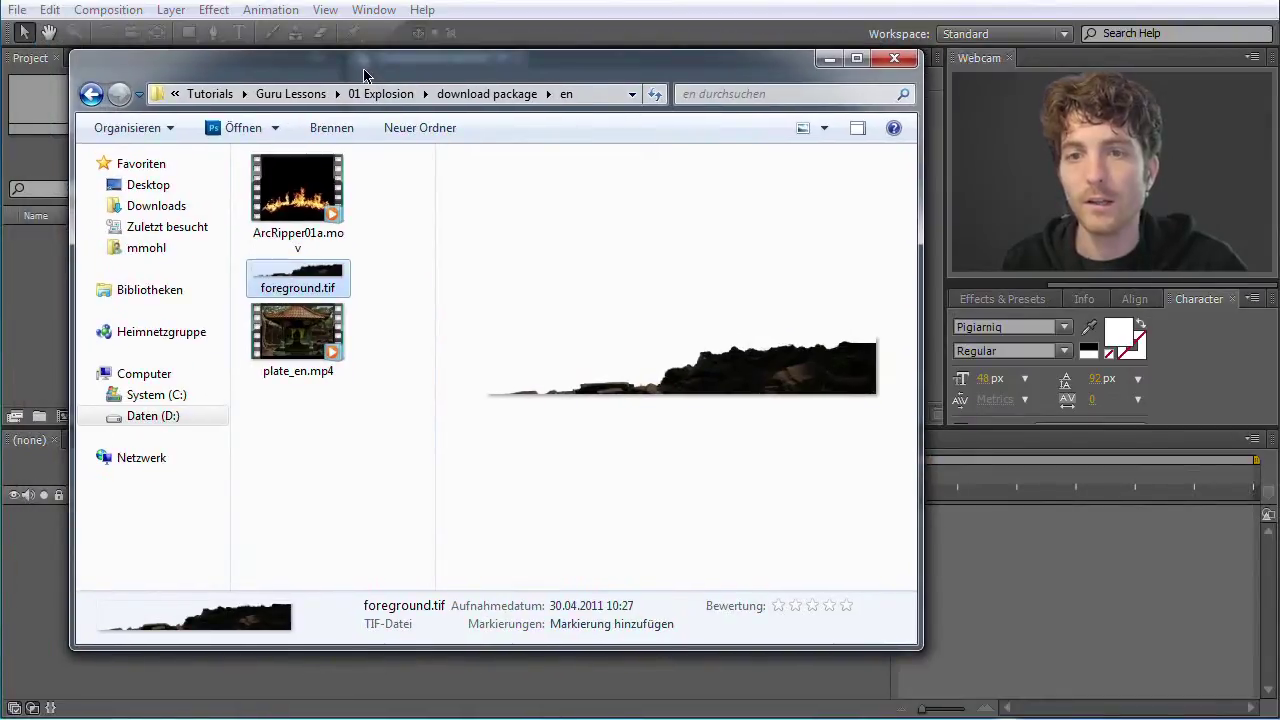
{"action": "left_click_drag", "start_coordinate": [922, 651], "coordinate": [750, 497]}
{"action": "left_click_drag", "start_coordinate": [370, 75], "coordinate": [536, 227]}
{"action": "left_click", "coordinate": [478, 345]}
{"action": "left_click", "coordinate": [477, 490], "text": "shift"}
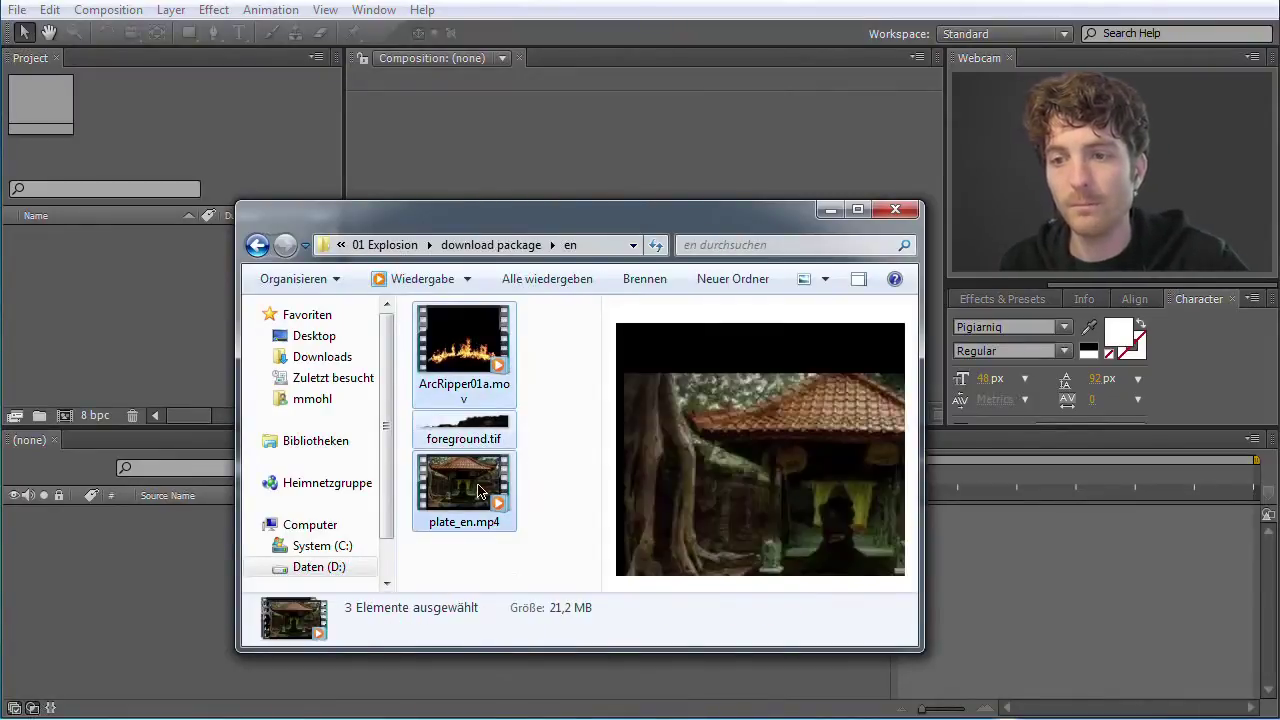
{"action": "left_click_drag", "start_coordinate": [477, 490], "coordinate": [128, 313]}
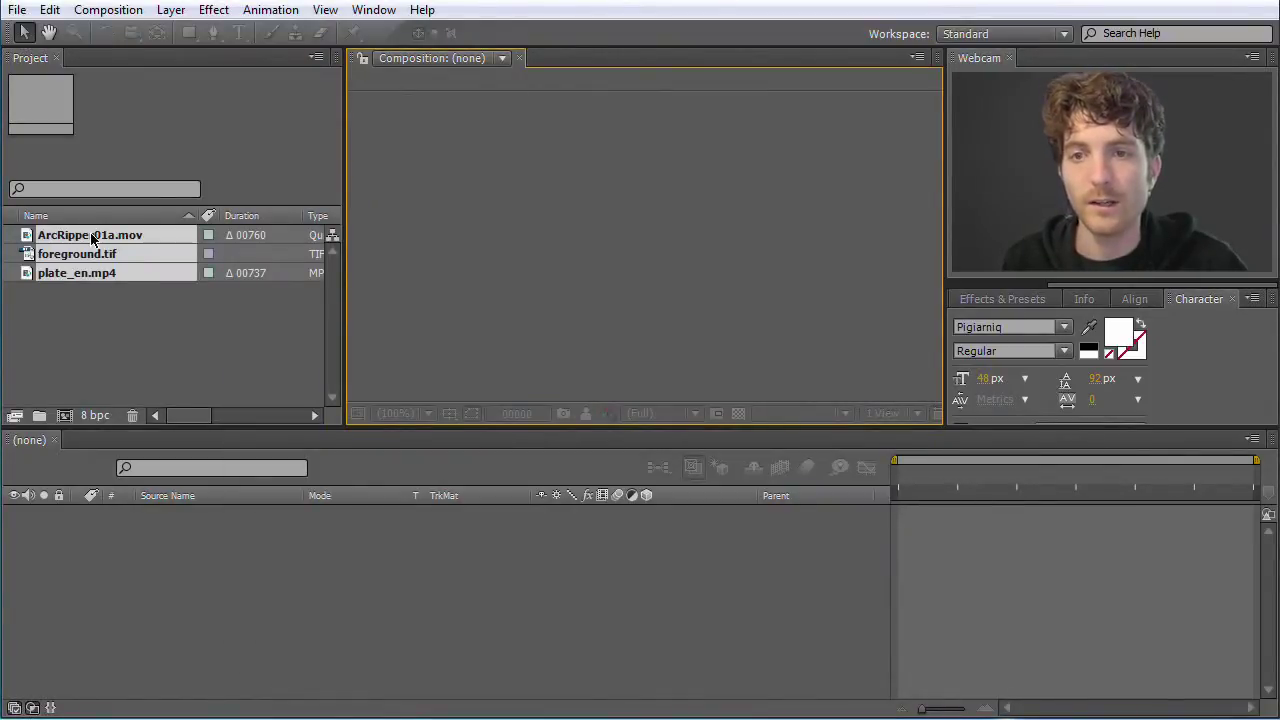
Step: Check each footage item's details, then rename plate_en.mp4 to 'Guru Clip'
{"action": "left_click", "coordinate": [130, 311]}
{"action": "left_click", "coordinate": [70, 275]}
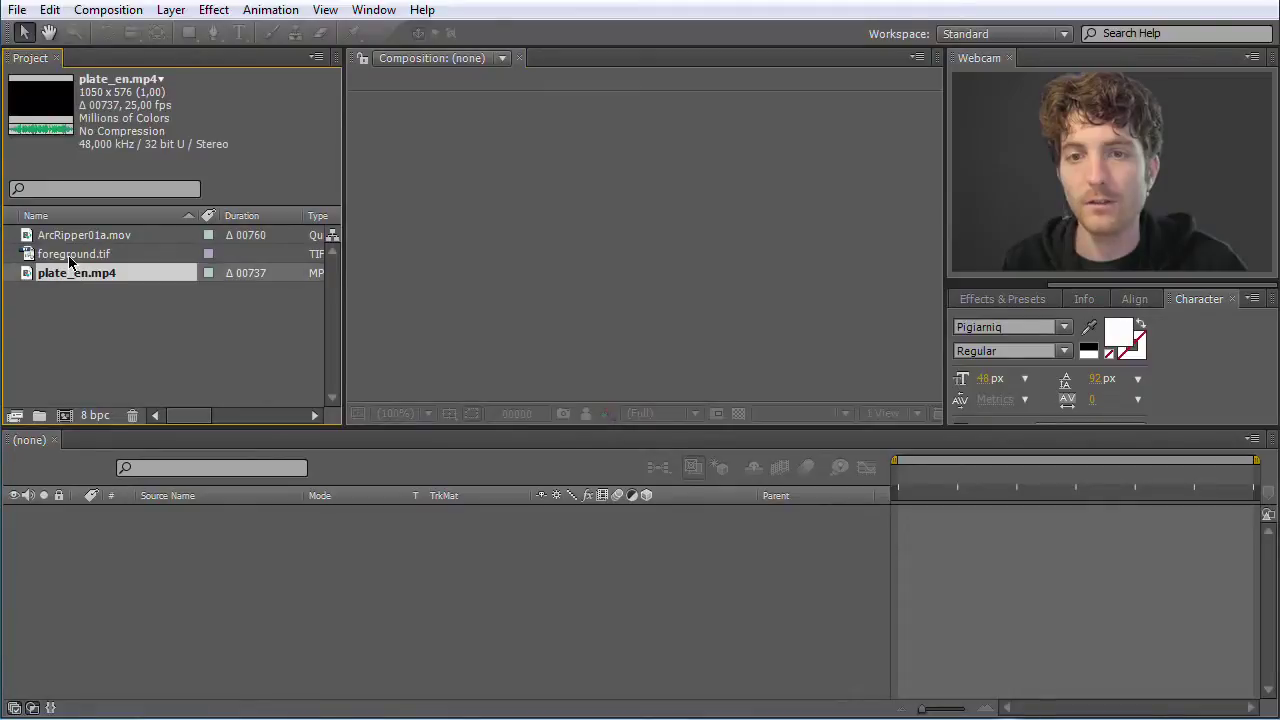
{"action": "left_click", "coordinate": [70, 252]}
{"action": "left_click", "coordinate": [71, 237]}
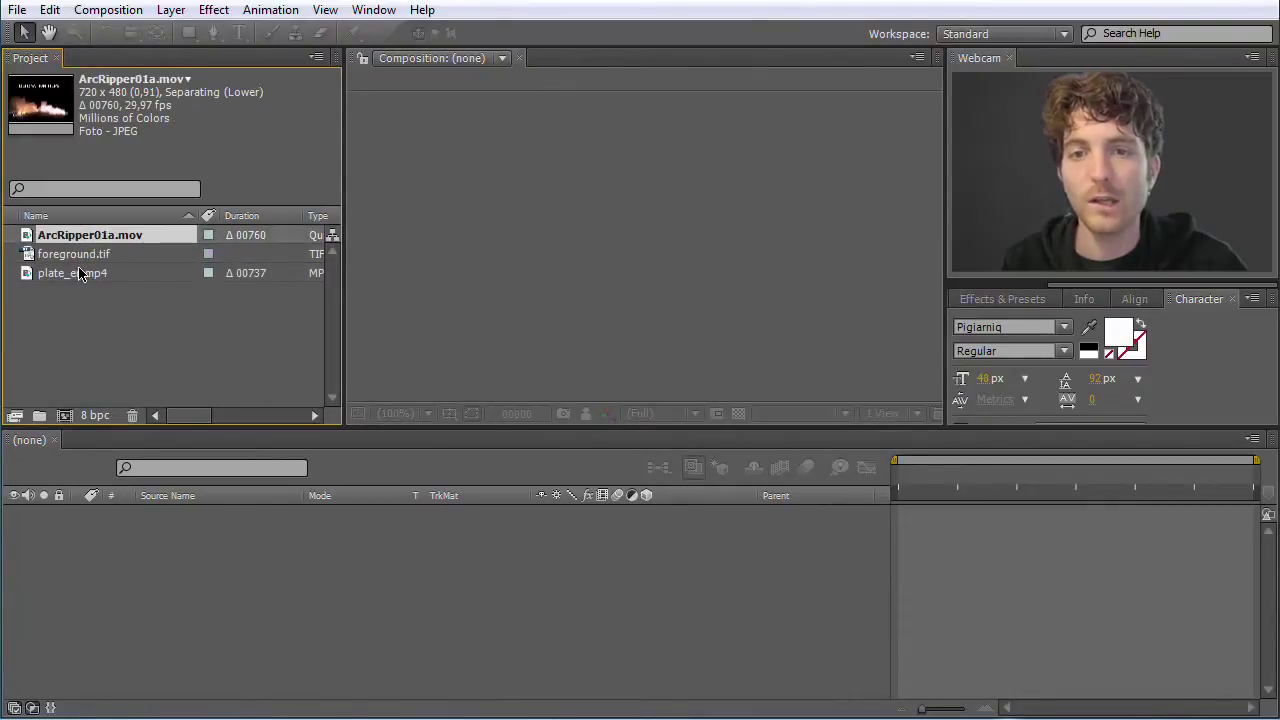
{"action": "left_click", "coordinate": [80, 274]}
{"action": "left_click", "coordinate": [85, 312]}
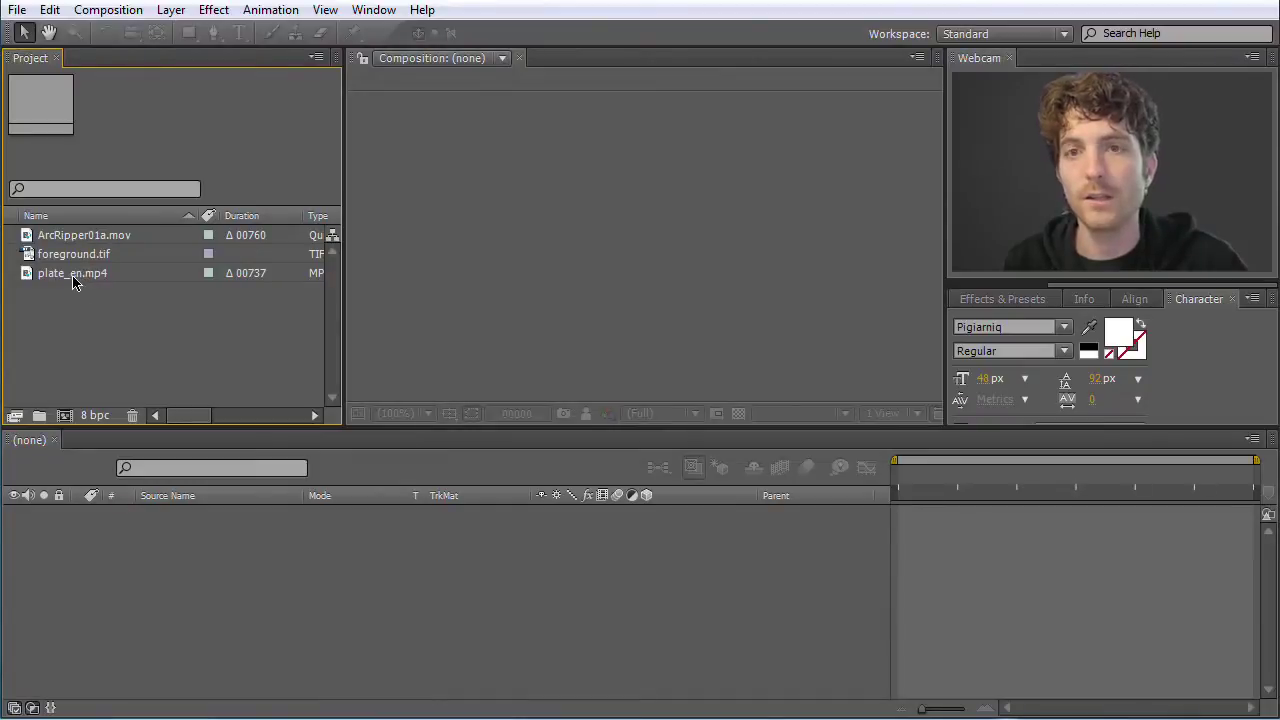
{"action": "left_click", "coordinate": [73, 277]}
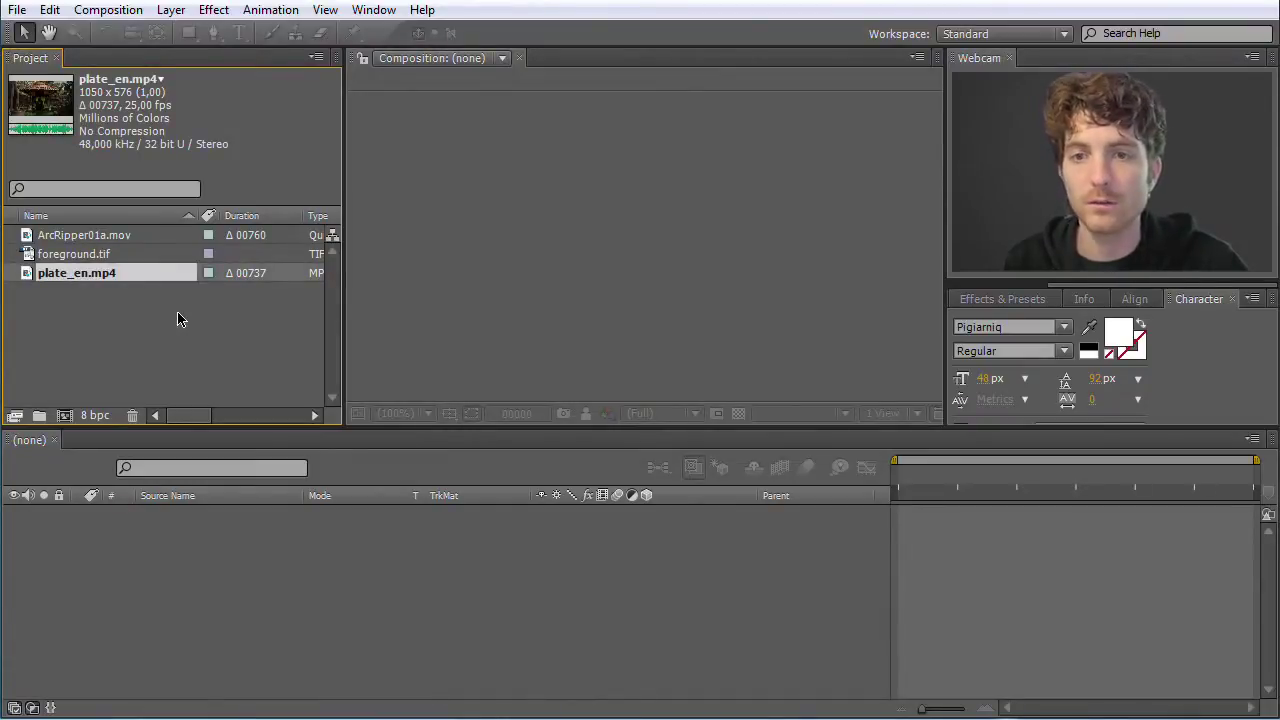
{"action": "left_click", "coordinate": [108, 318]}
{"action": "left_click", "coordinate": [80, 278]}
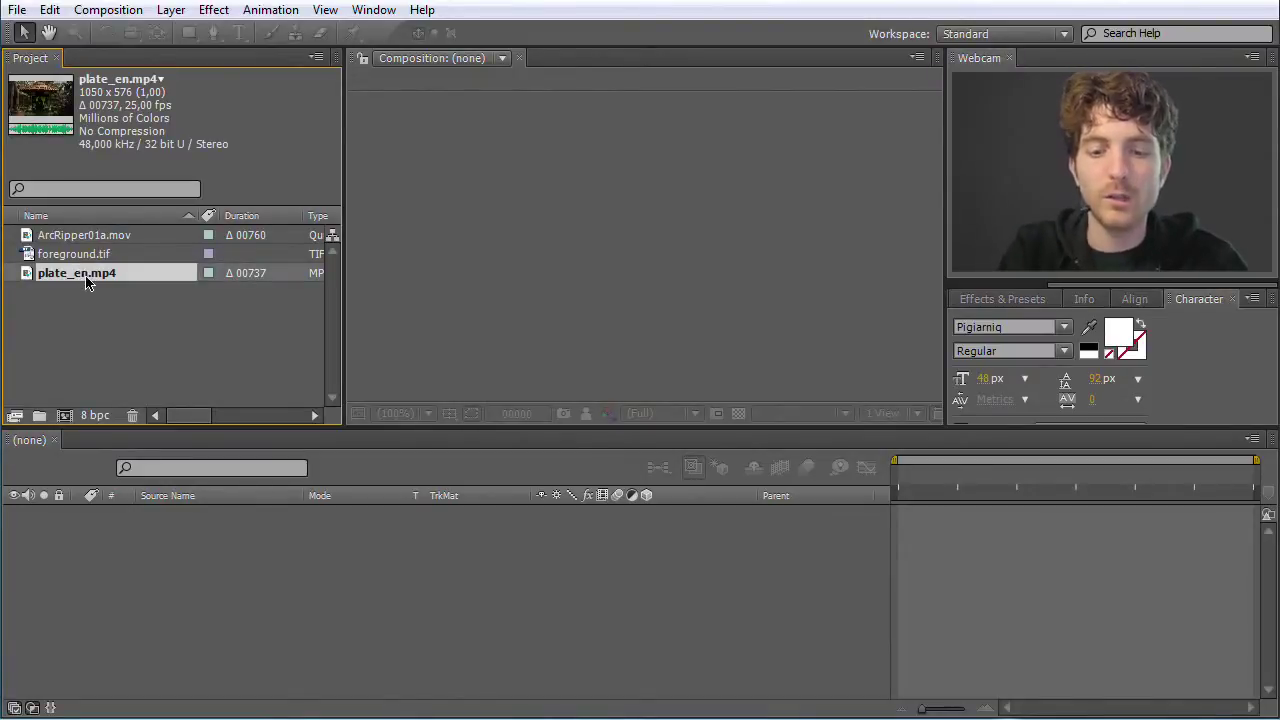
{"action": "key", "text": "Return"}
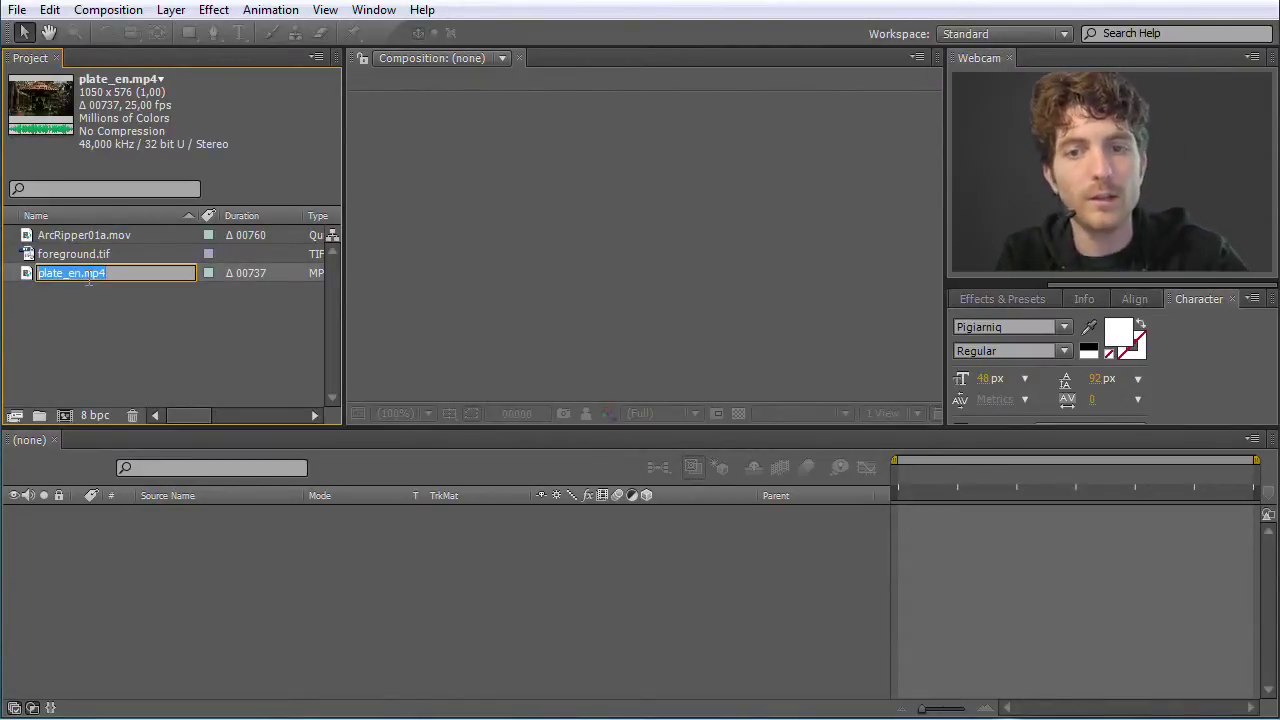
{"action": "type", "text": "Gu"}
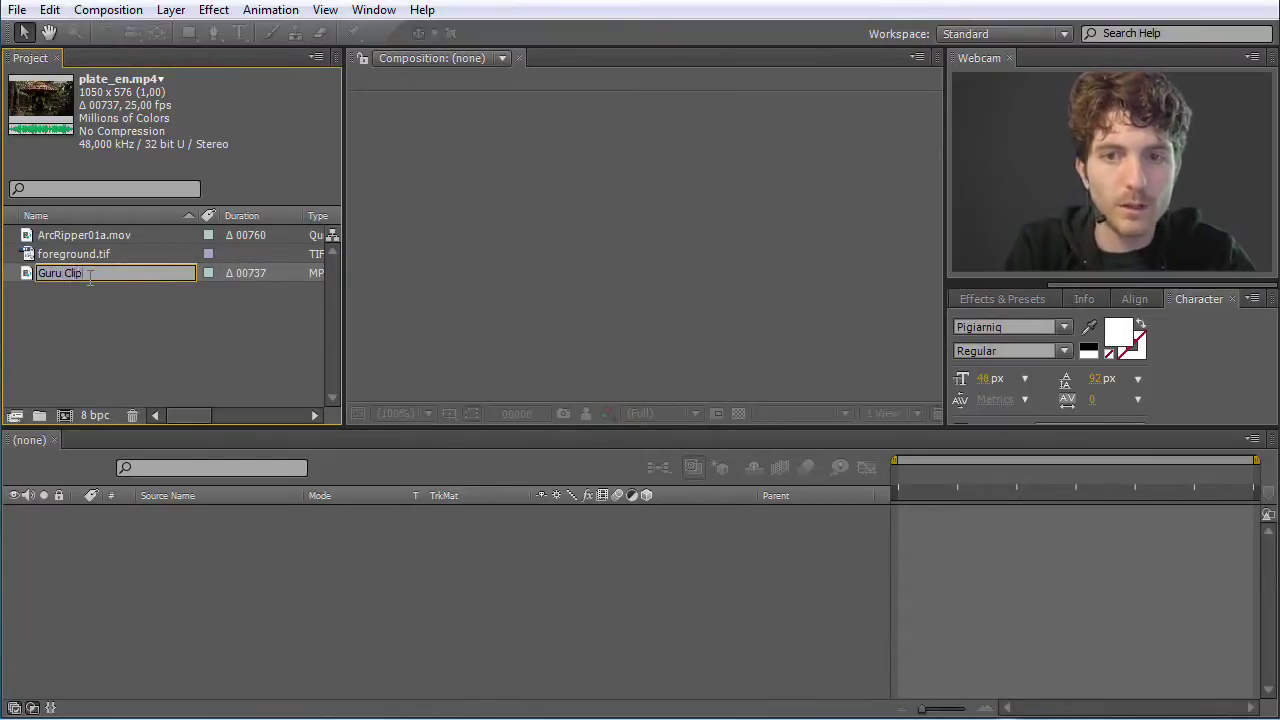
{"action": "type", "text": "ru Clip"}
{"action": "key", "text": "Return"}
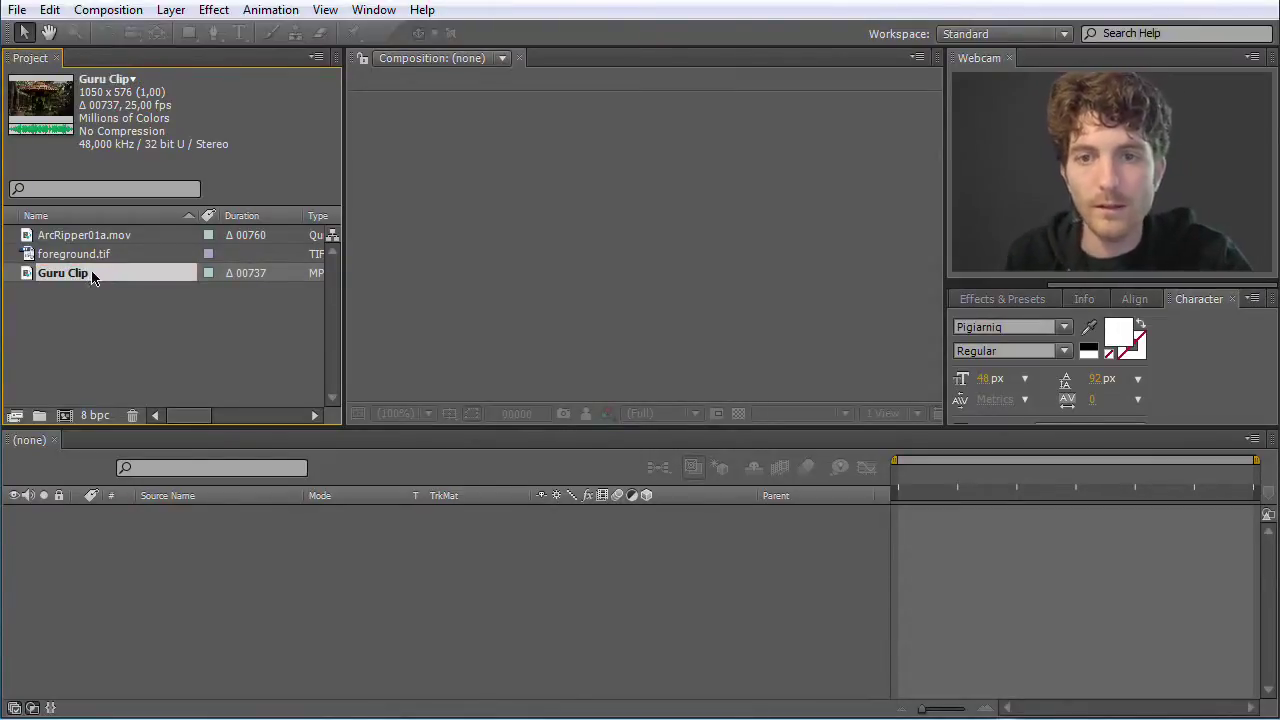
Step: Rename ArcRipper01a.mov to 'Fire' and foreground.tif to 'stones'
{"action": "left_click", "coordinate": [99, 237]}
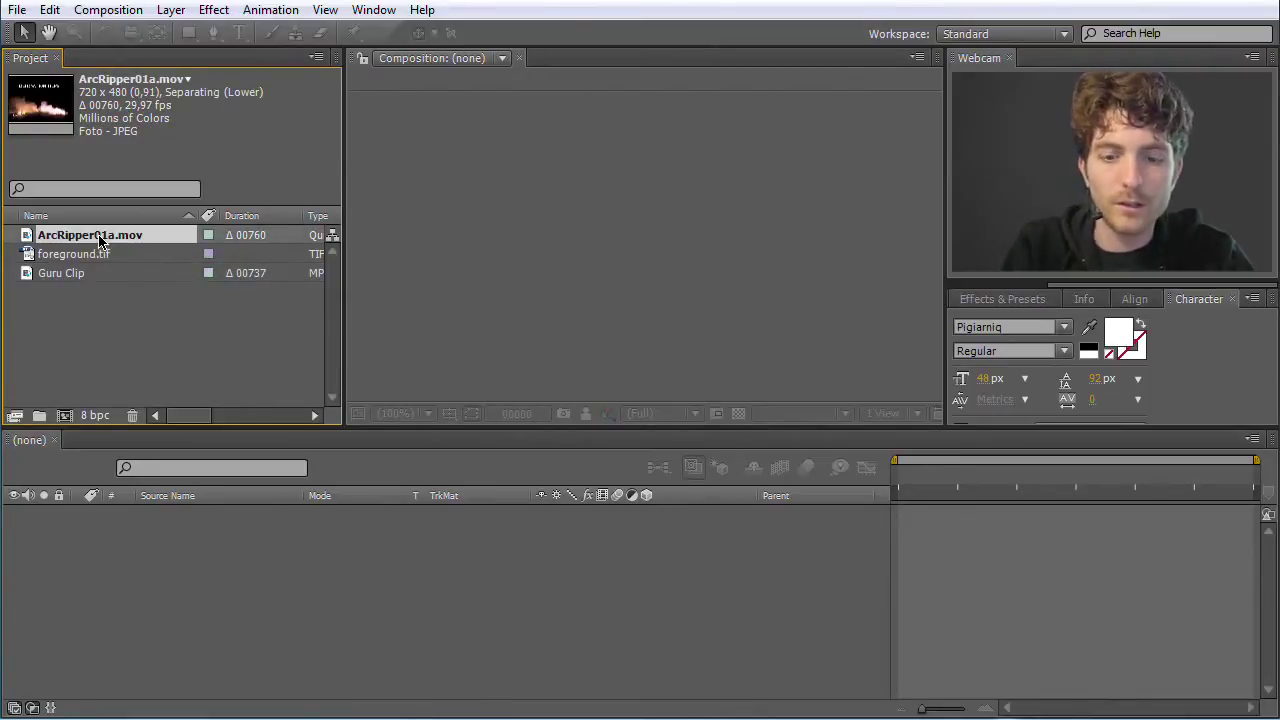
{"action": "key", "text": "Return"}
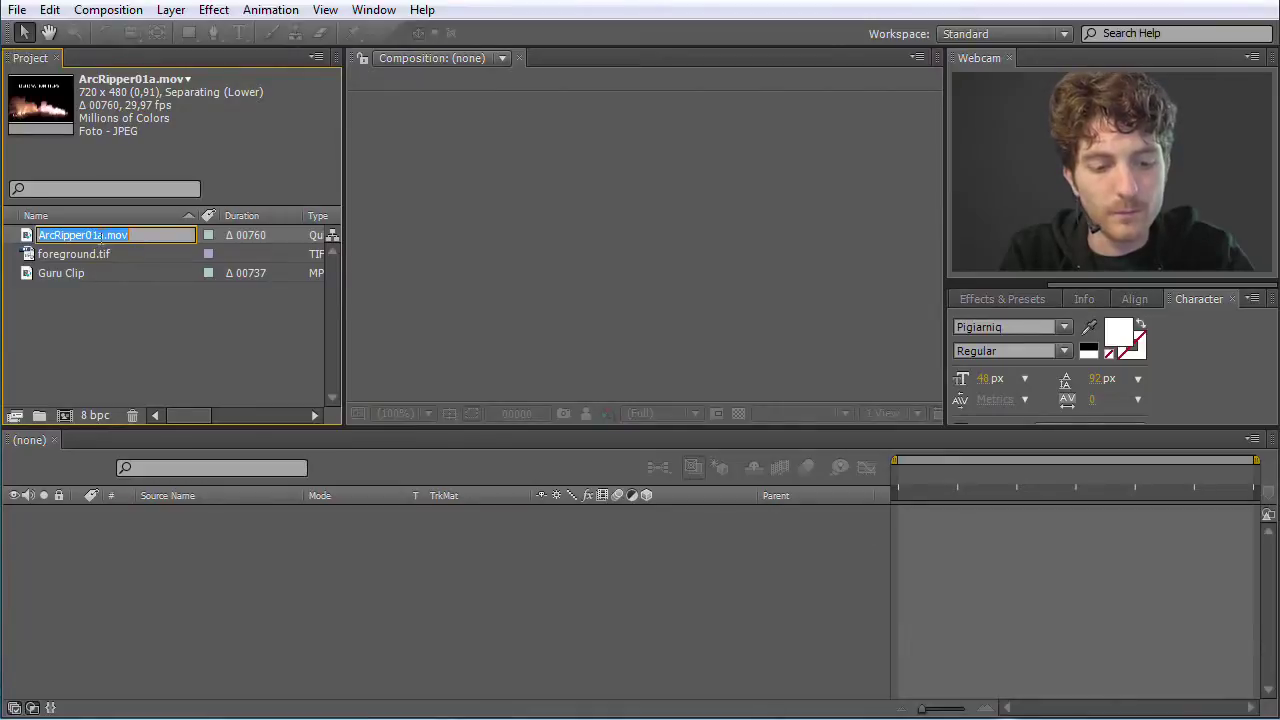
{"action": "type", "text": "Fire"}
{"action": "key", "text": "Return"}
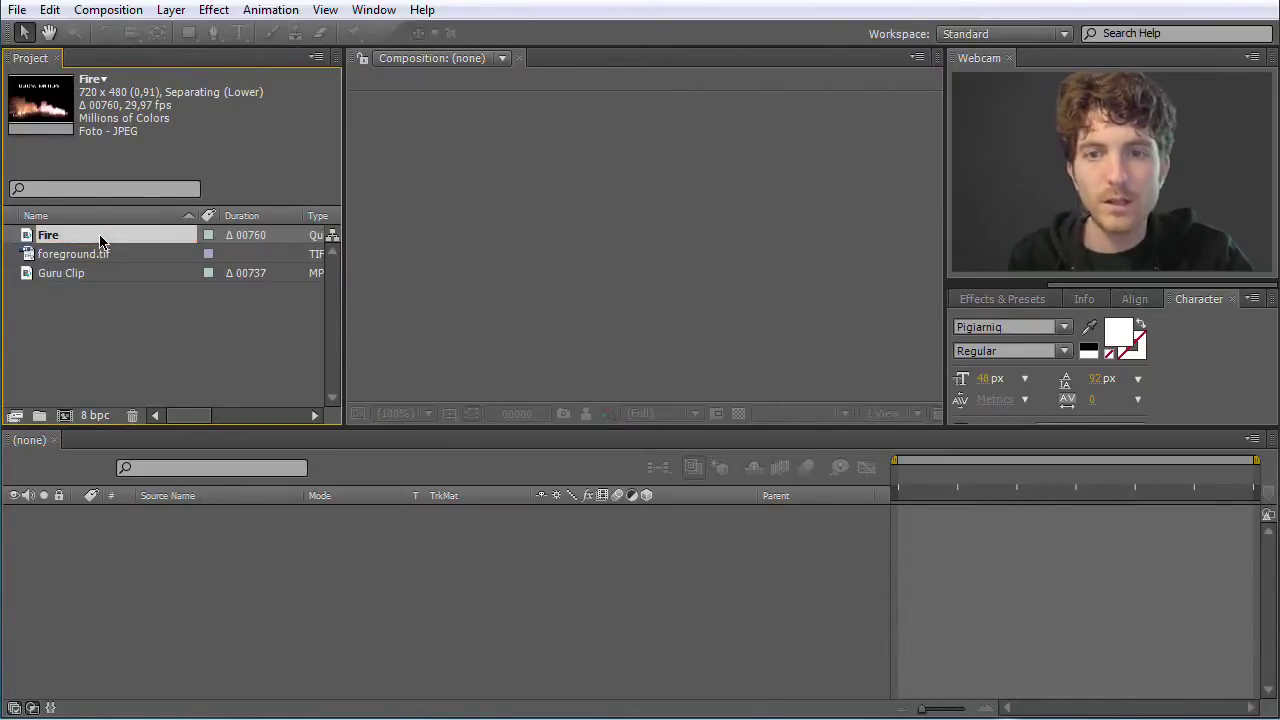
{"action": "left_click", "coordinate": [95, 259]}
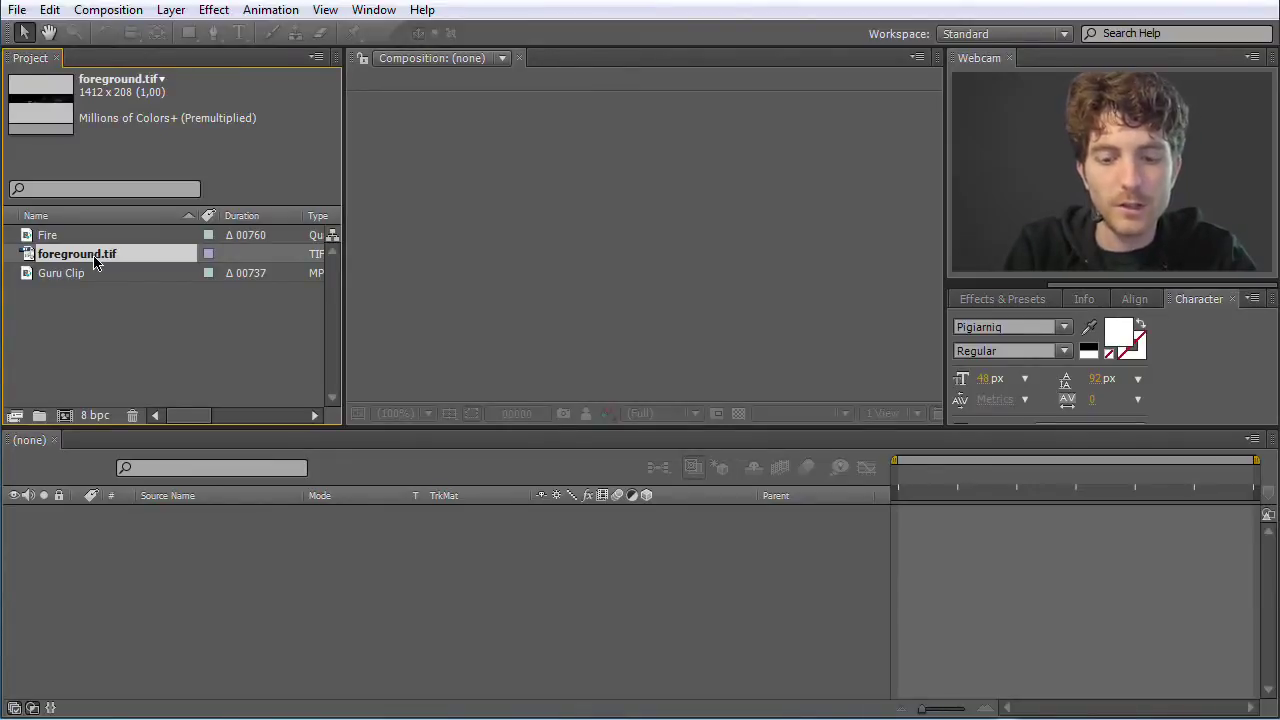
{"action": "key", "text": "Return"}
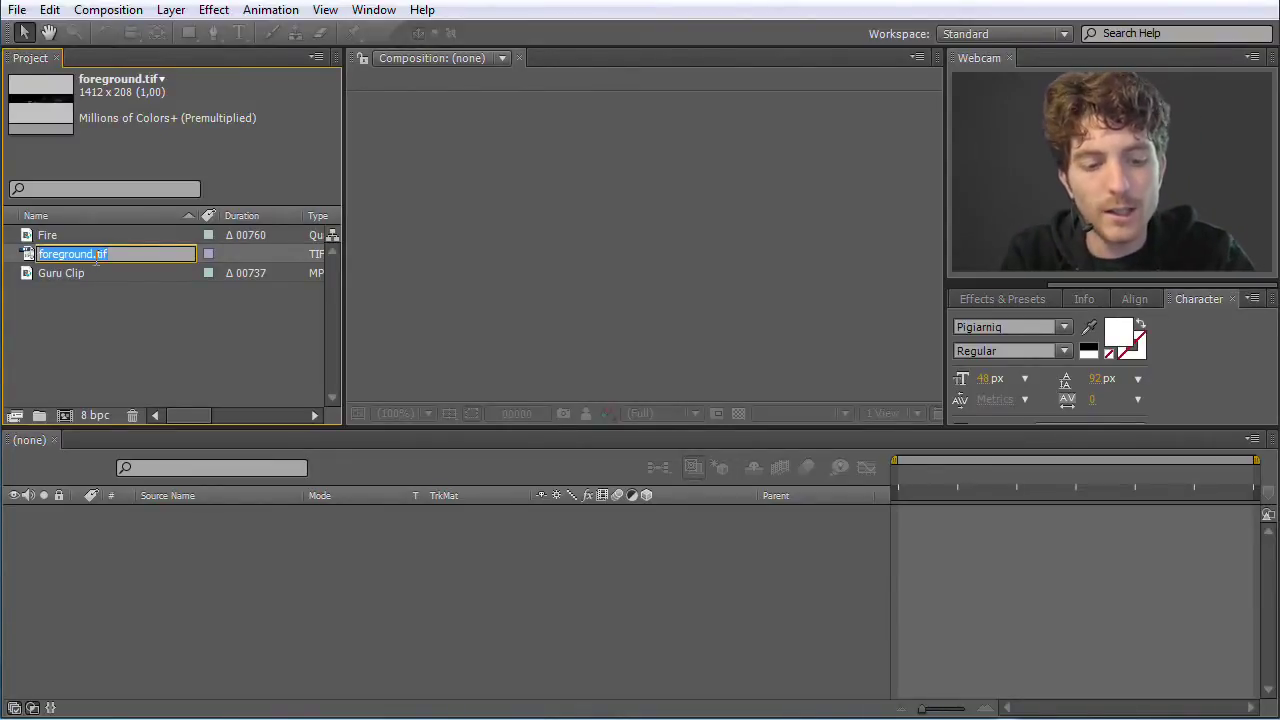
{"action": "type", "text": "stones"}
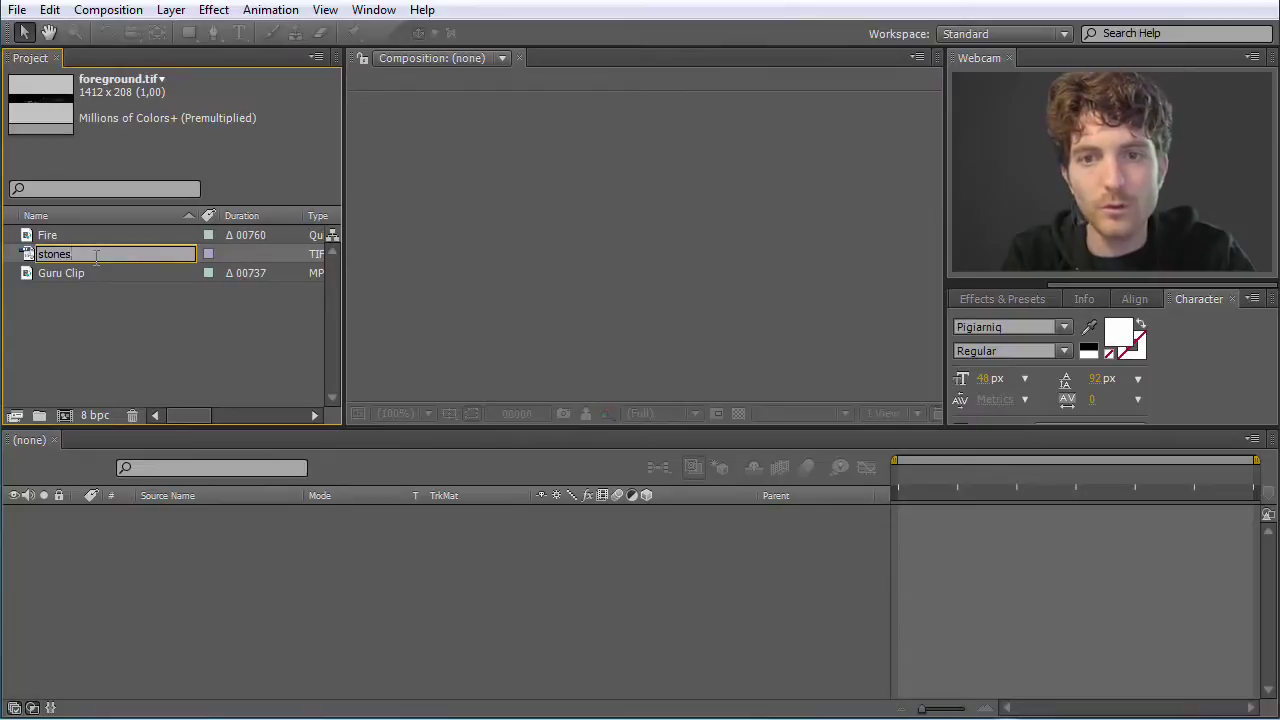
{"action": "key", "text": "Return"}
{"action": "left_click", "coordinate": [143, 338]}
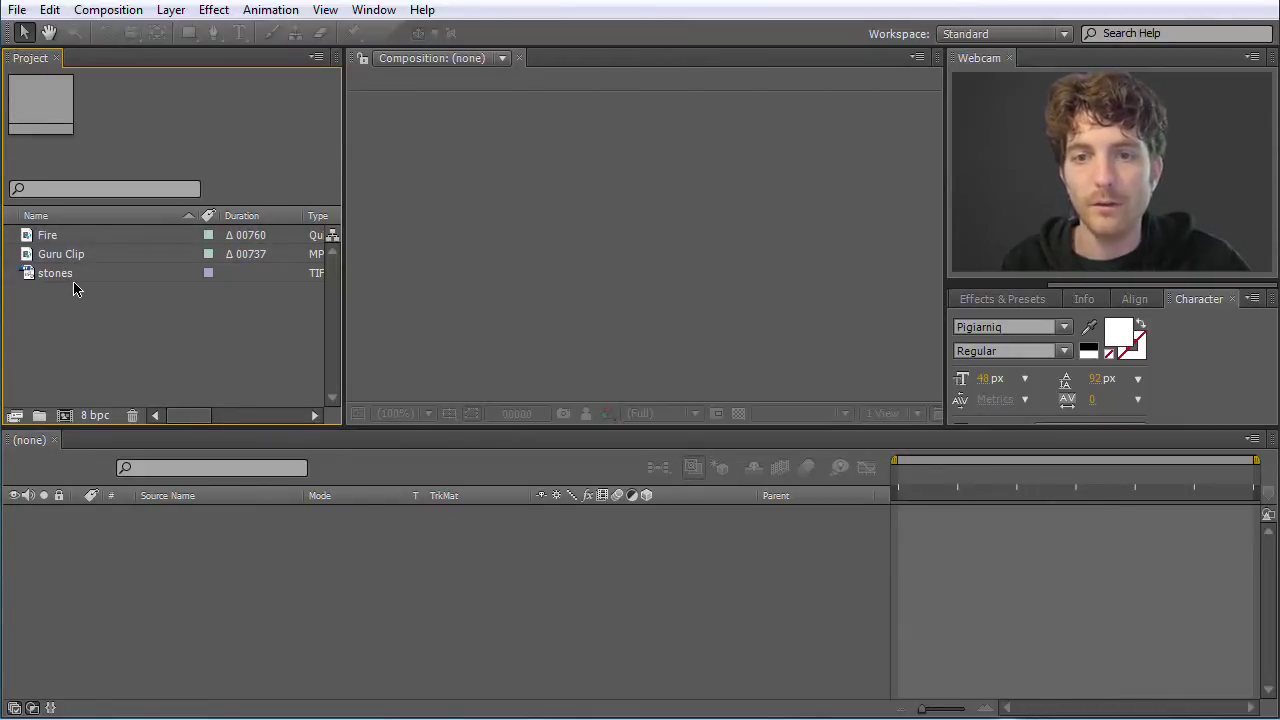
{"action": "right_click", "coordinate": [86, 318]}
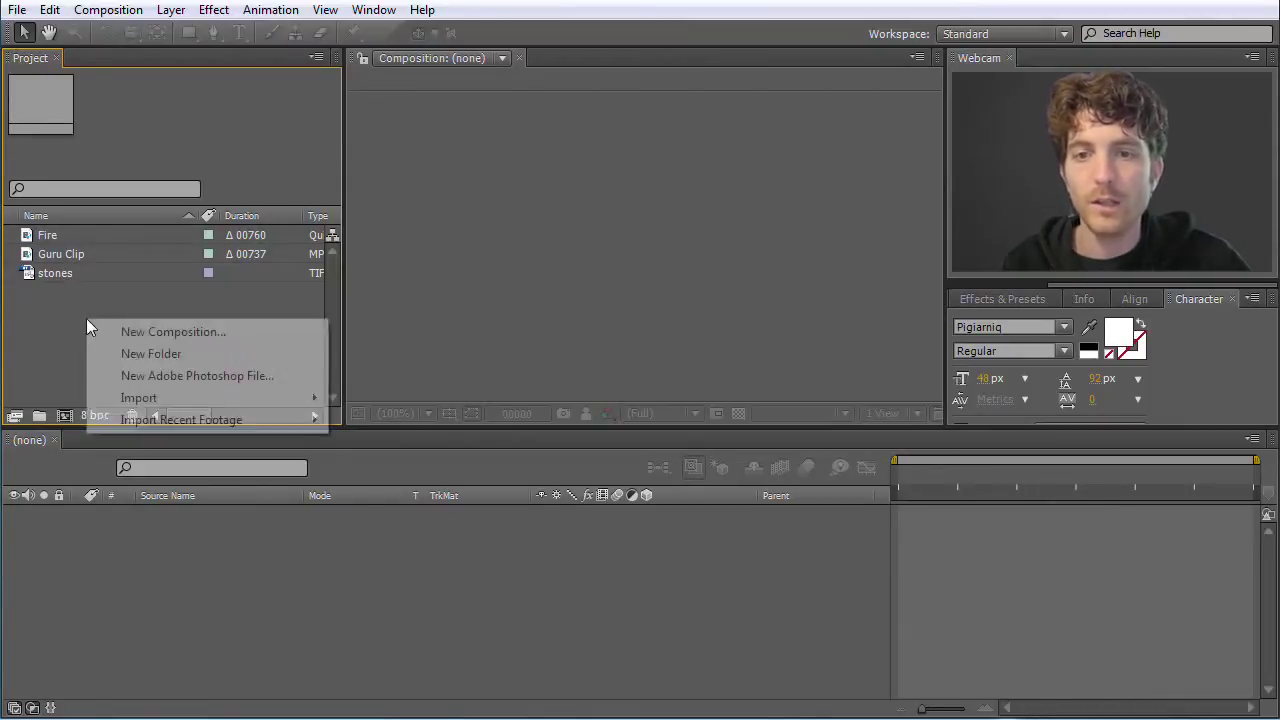
{"action": "left_click", "coordinate": [146, 314]}
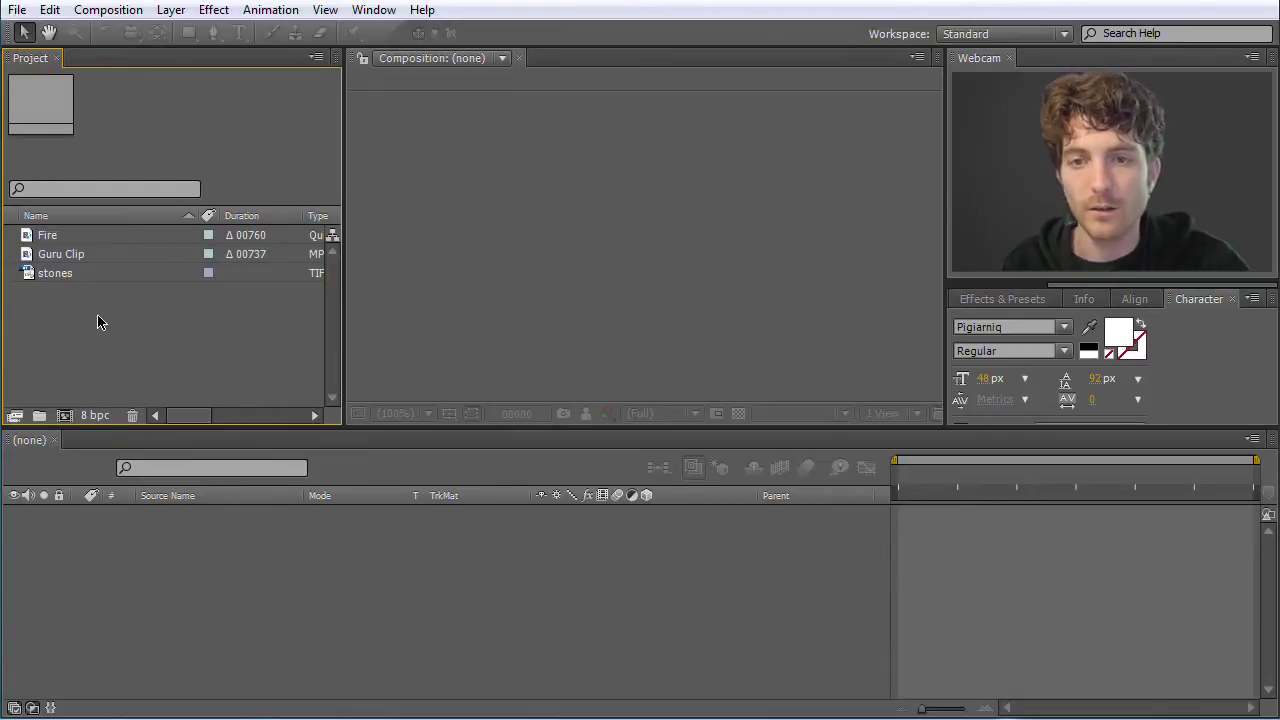
{"action": "right_click", "coordinate": [97, 321]}
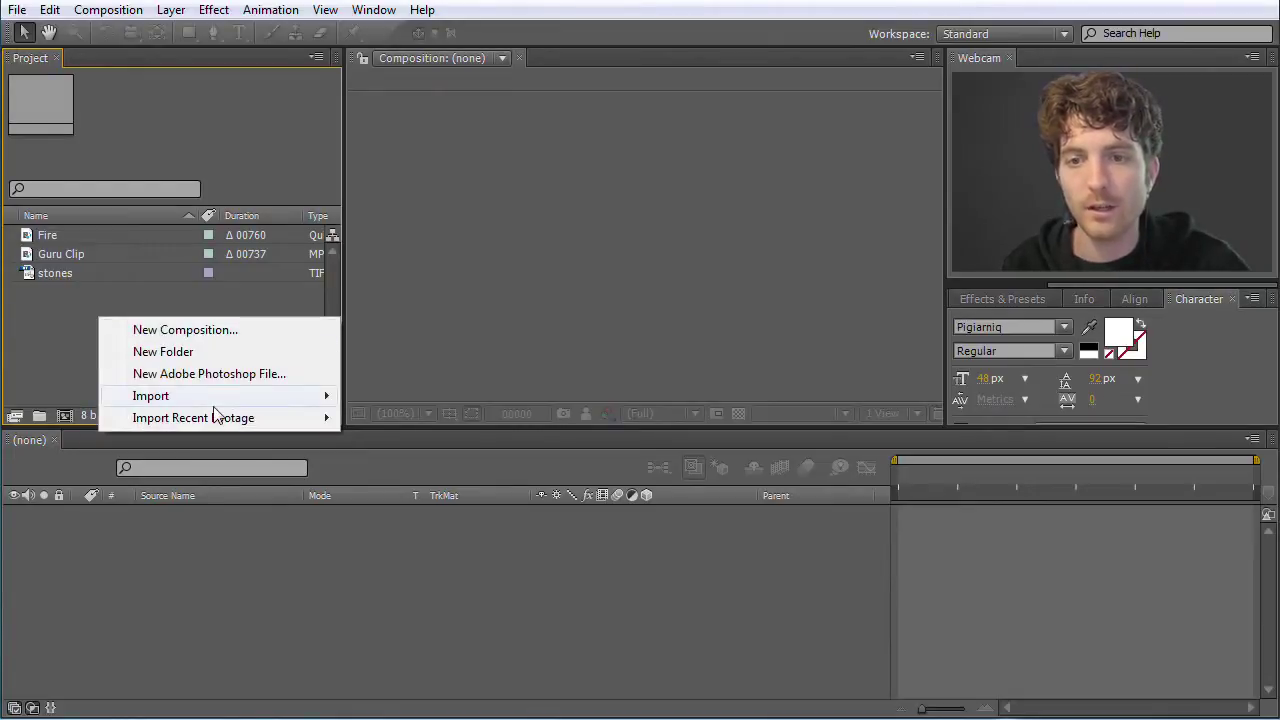
{"action": "mouse_move", "coordinate": [170, 398]}
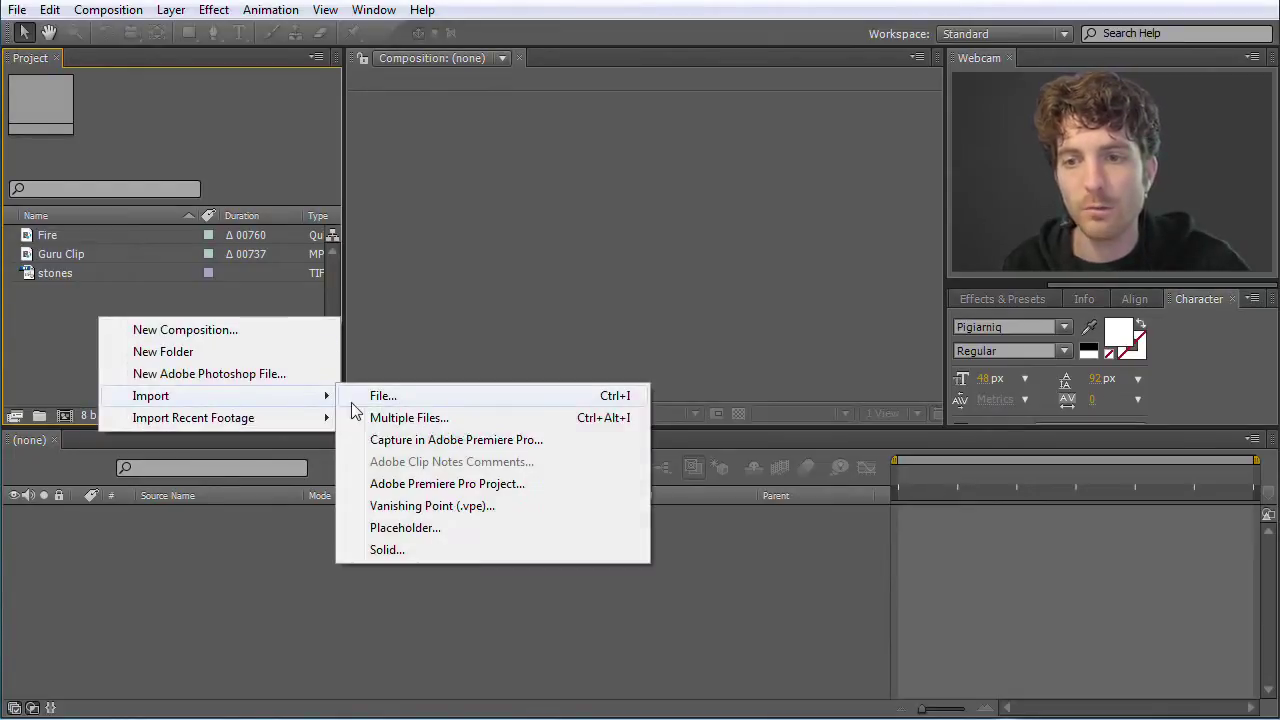
{"action": "left_click", "coordinate": [186, 333]}
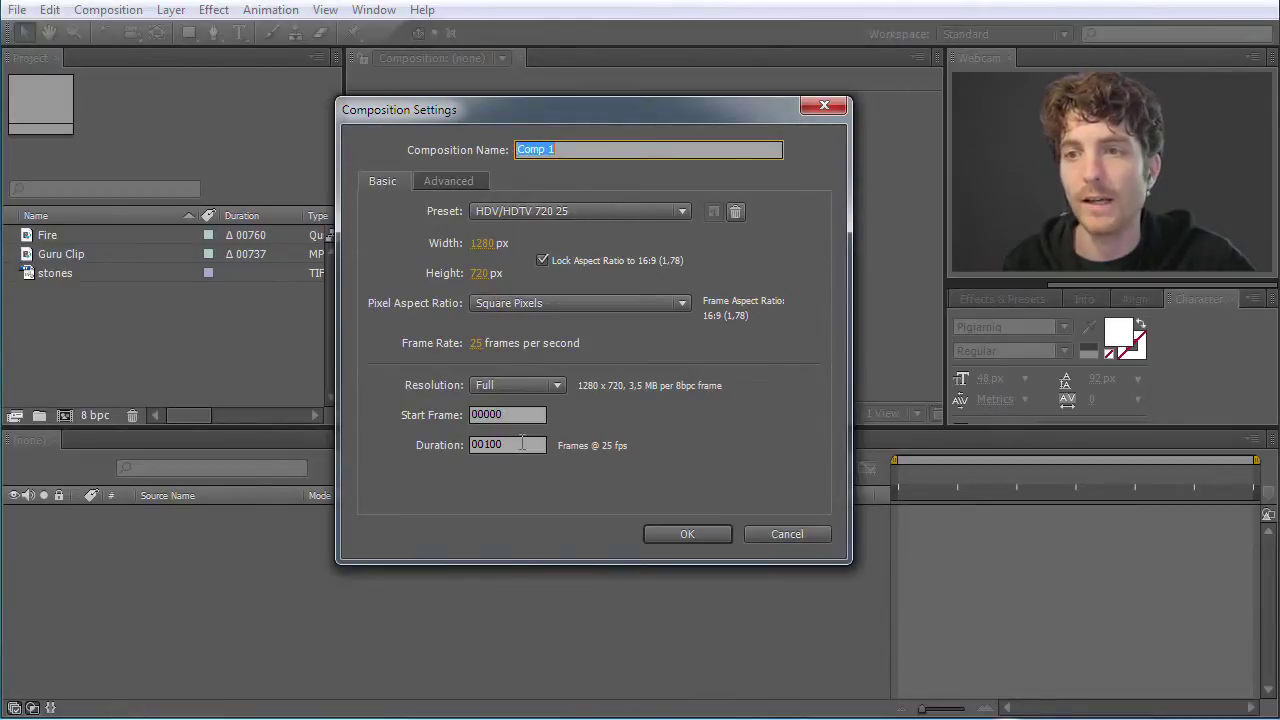
{"action": "left_click", "coordinate": [786, 534]}
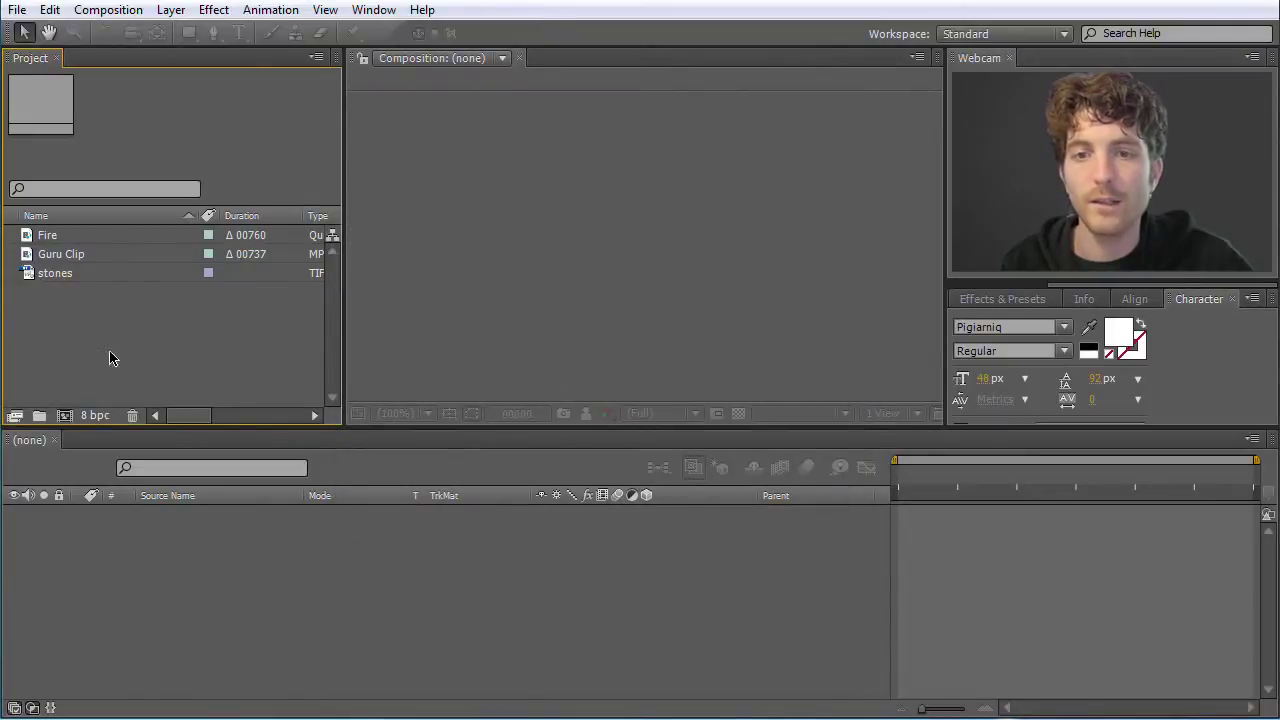
{"action": "right_click", "coordinate": [71, 344]}
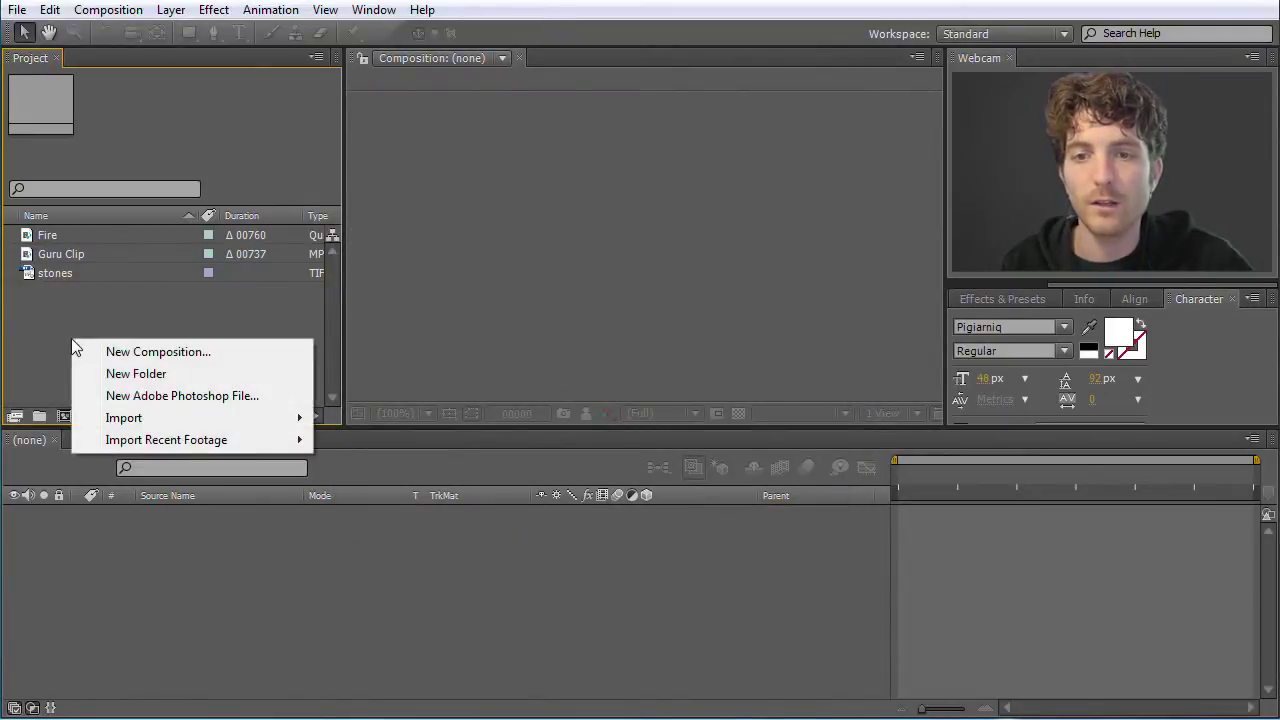
{"action": "left_click", "coordinate": [155, 320]}
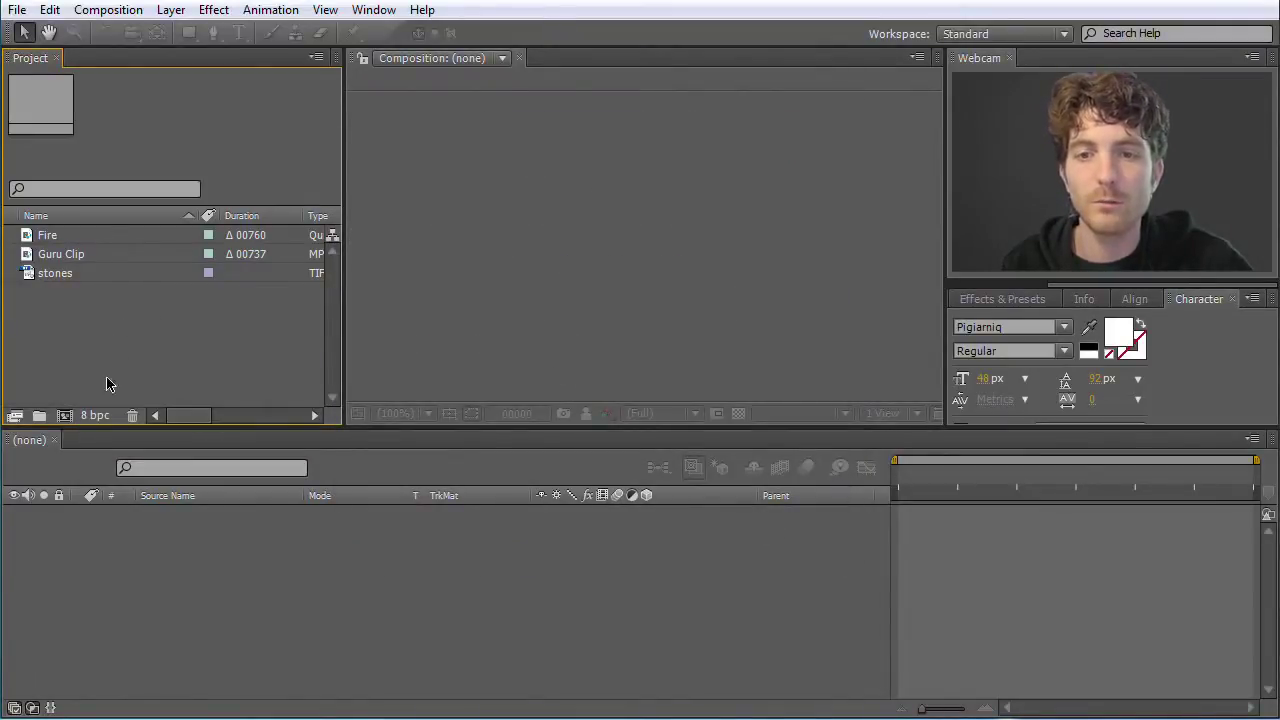
Step: Create 'my new Comp' from the NTSC D1 Widescreen preset, 720 x 486 at 29.97 fps, 120 frames long
{"action": "left_click", "coordinate": [66, 416]}
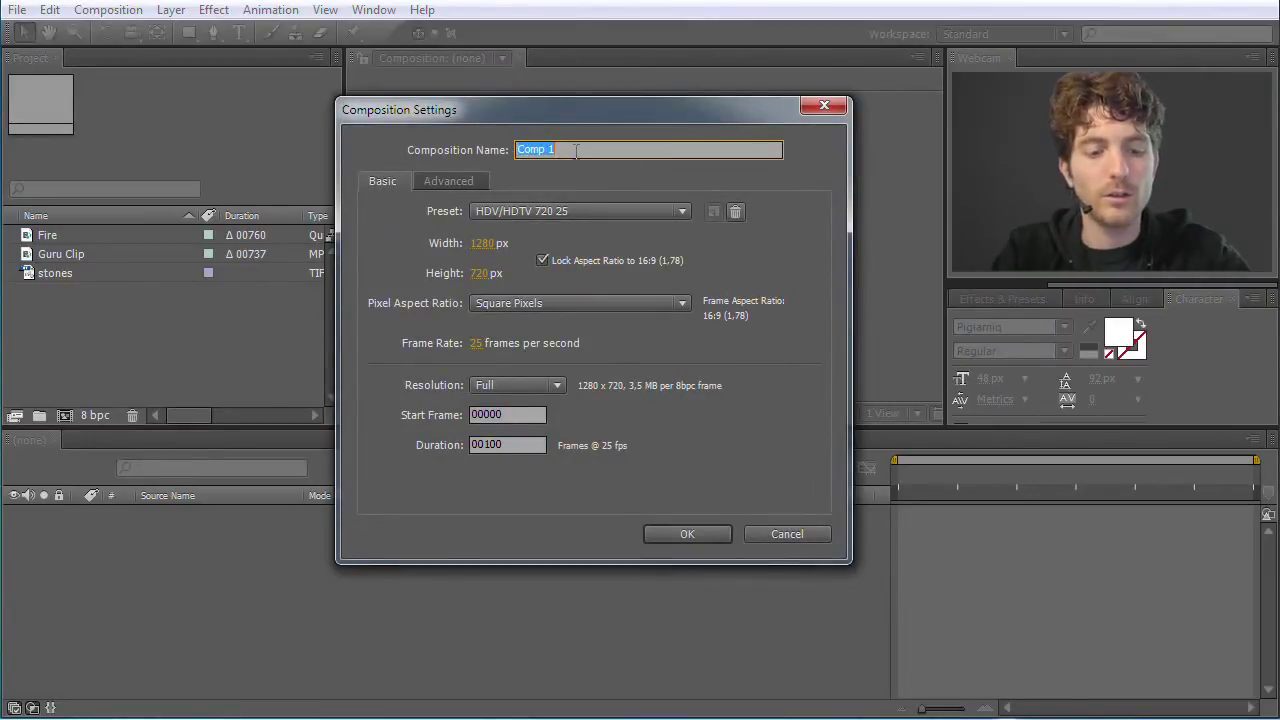
{"action": "type", "text": "my new"}
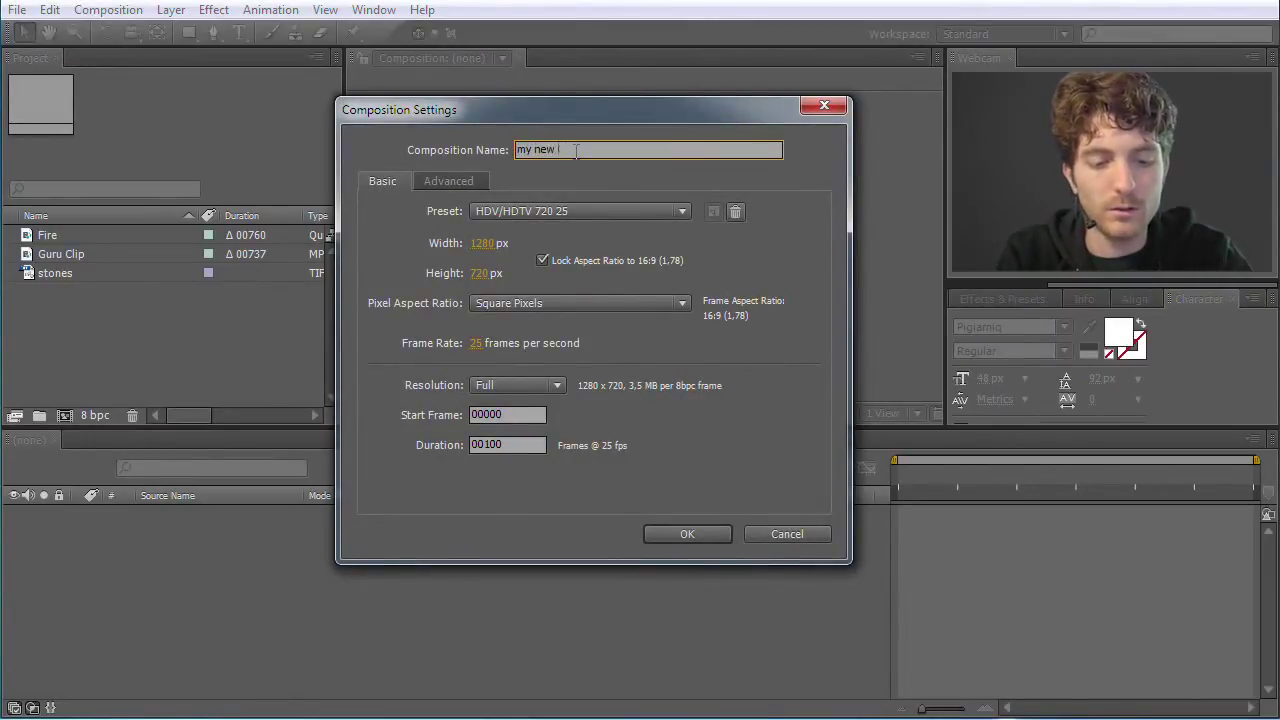
{"action": "type", "text": " Comp"}
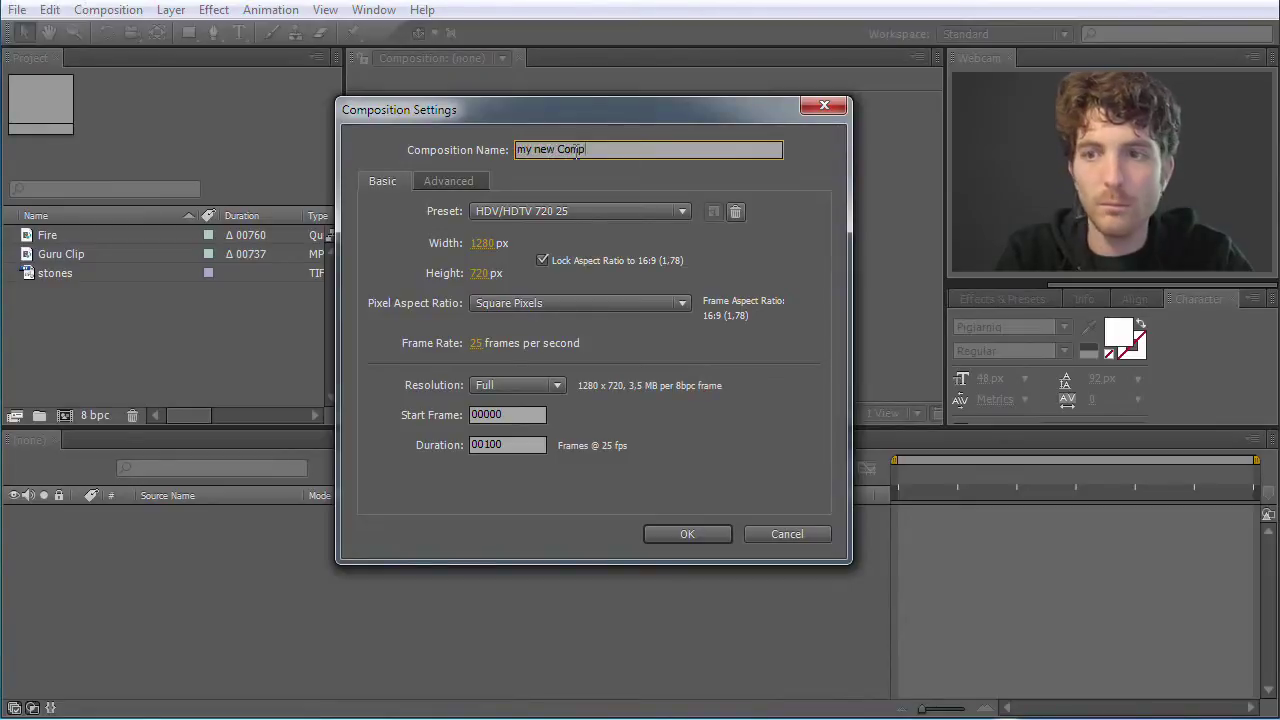
{"action": "left_click", "coordinate": [641, 210]}
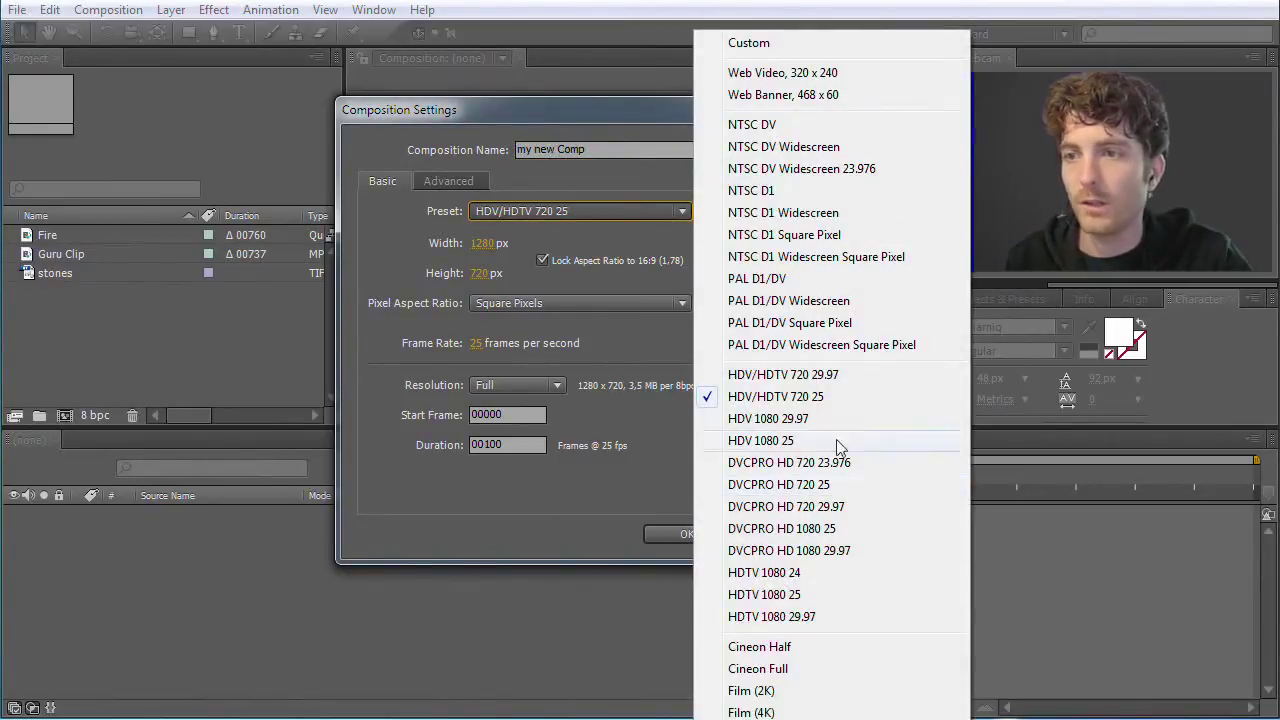
{"action": "left_click", "coordinate": [786, 214]}
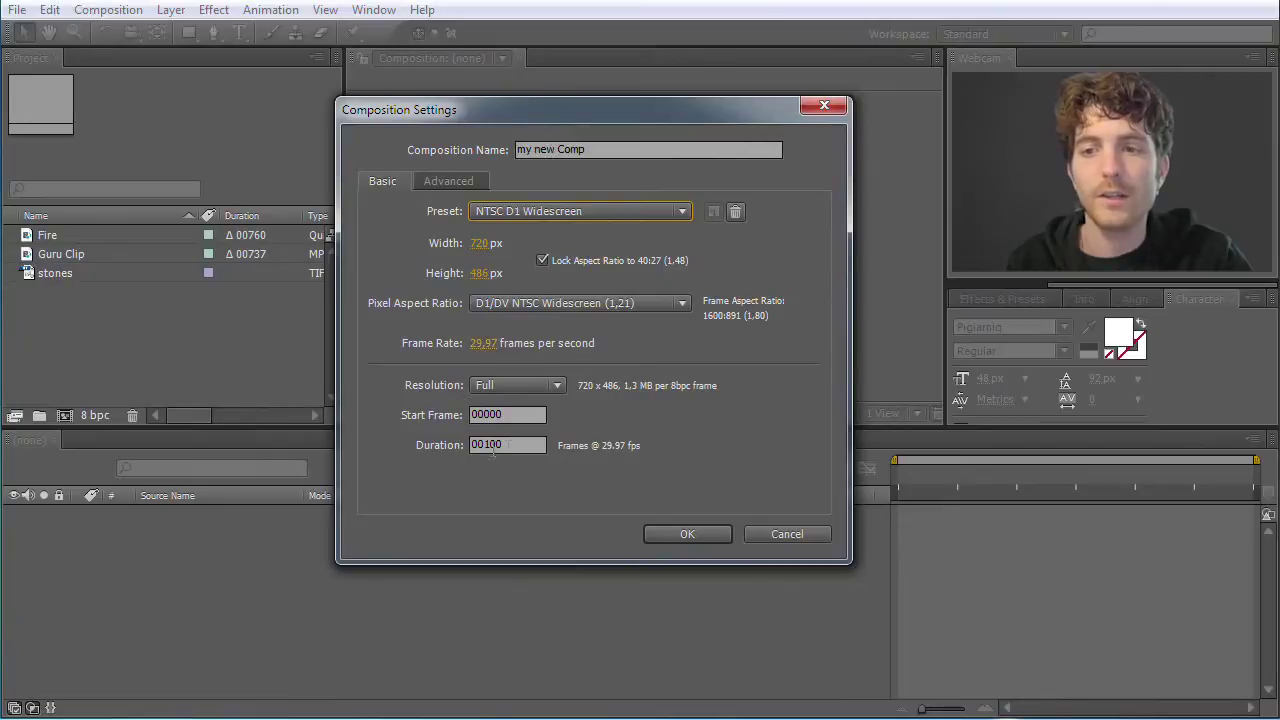
{"action": "left_click", "coordinate": [687, 534]}
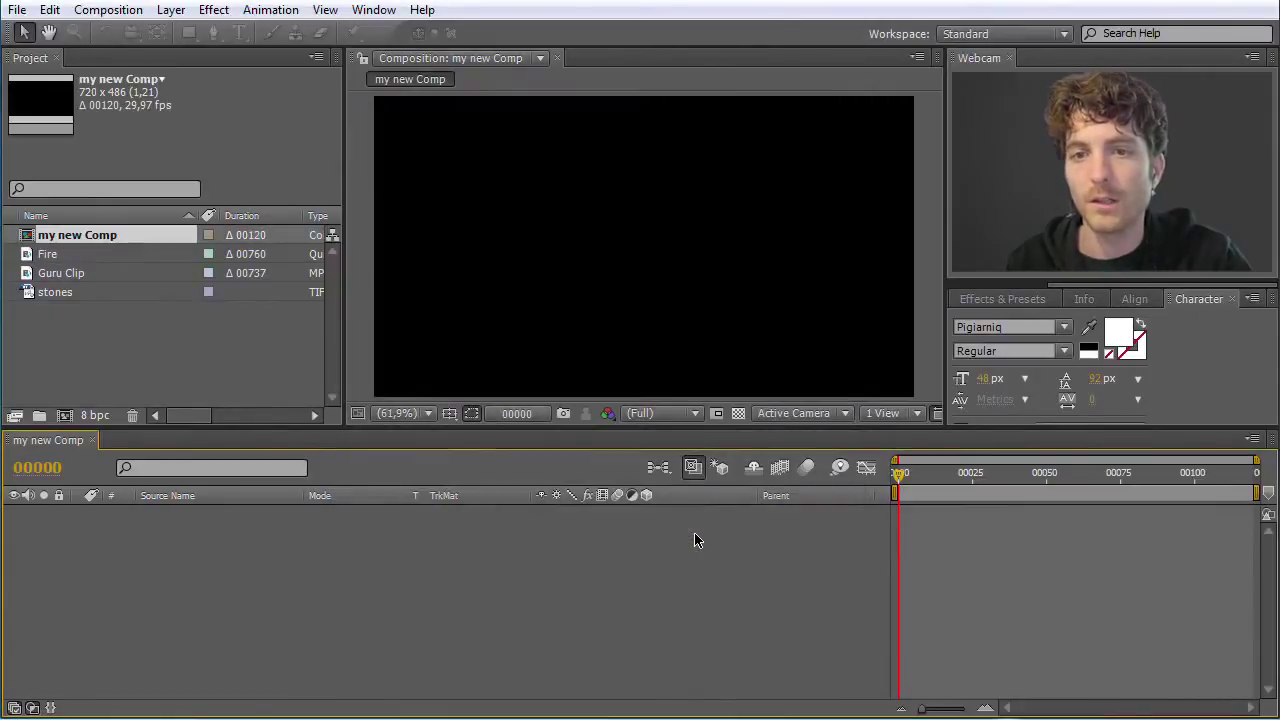
Step: Select my new Comp and move the current time to frame 00070
{"action": "left_click", "coordinate": [68, 314]}
{"action": "left_click", "coordinate": [70, 275]}
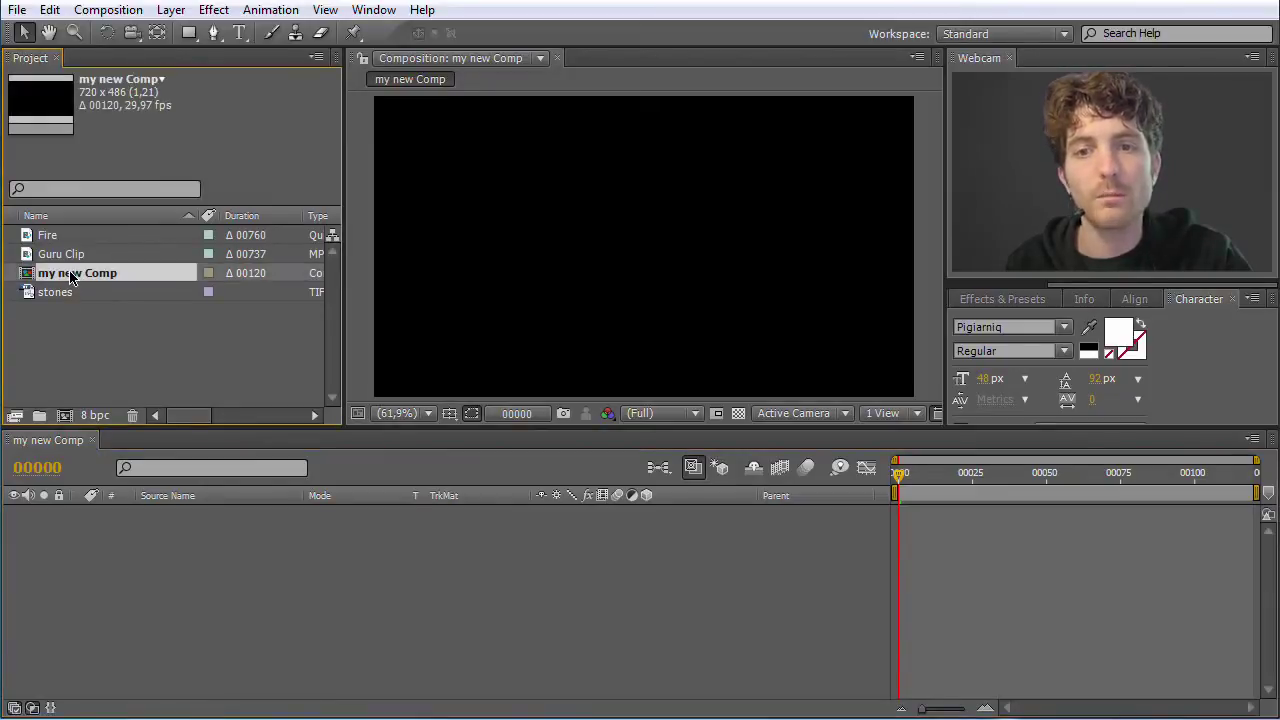
{"action": "left_click", "coordinate": [91, 343]}
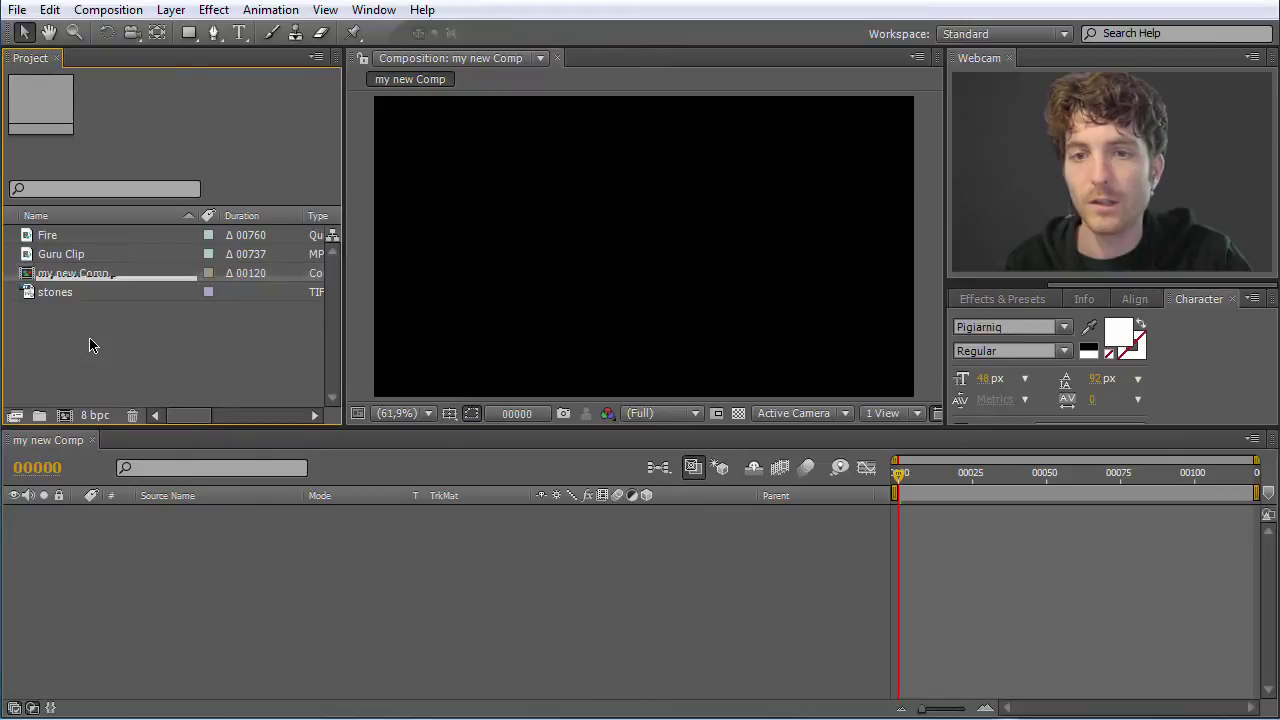
{"action": "left_click", "coordinate": [34, 274]}
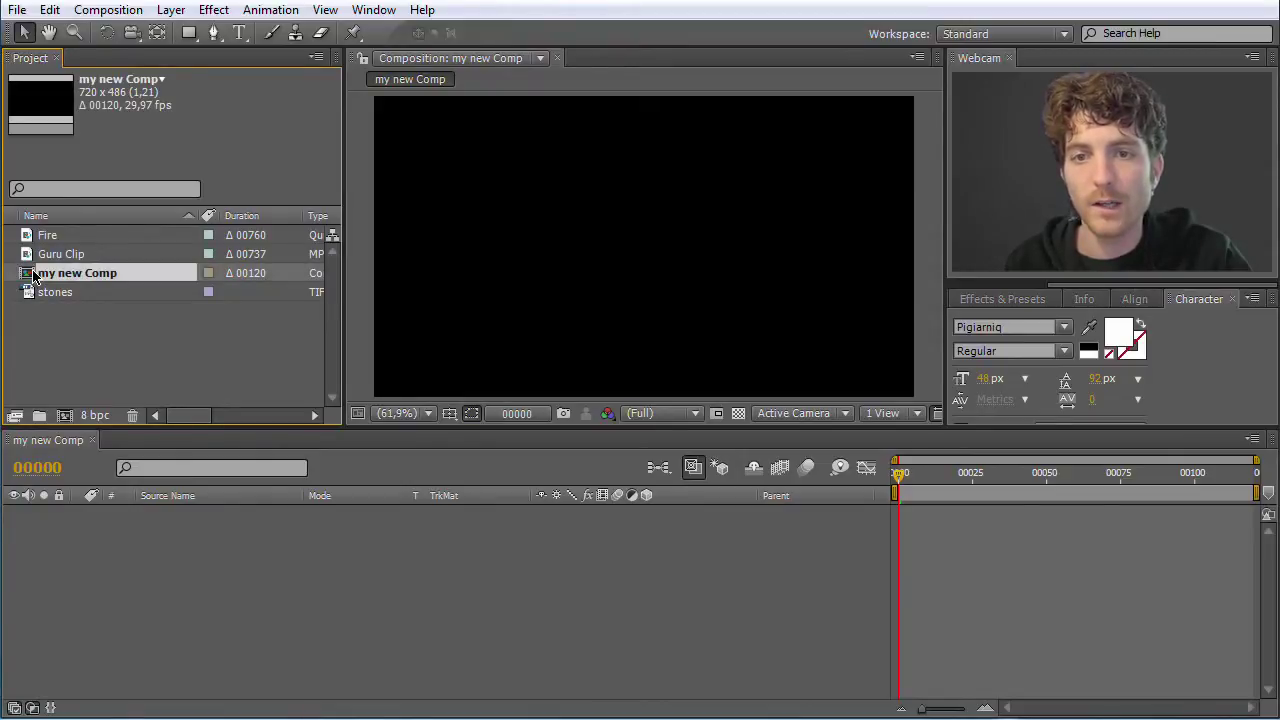
{"action": "left_click", "coordinate": [50, 444]}
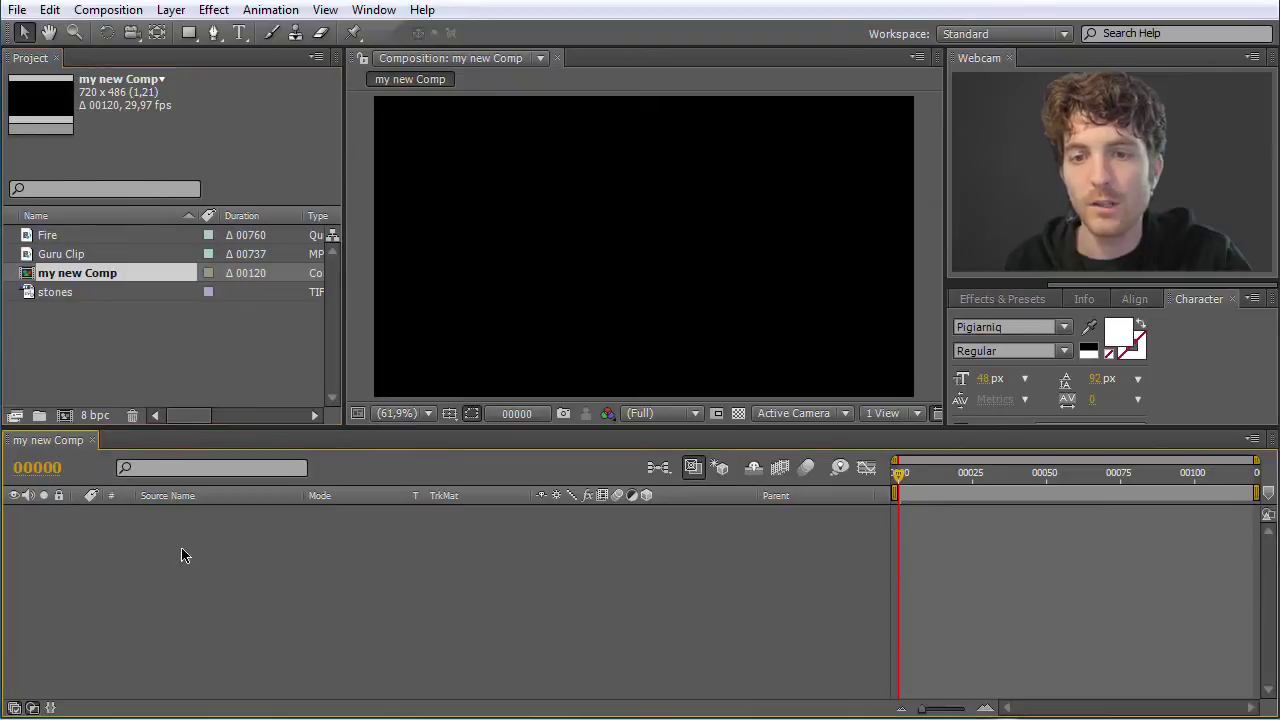
{"action": "left_click_drag", "start_coordinate": [903, 476], "coordinate": [988, 487]}
Step: Drag Guru Clip into the my new Comp timeline as layer 1 and scrub to frame 60
{"action": "left_click", "coordinate": [135, 365]}
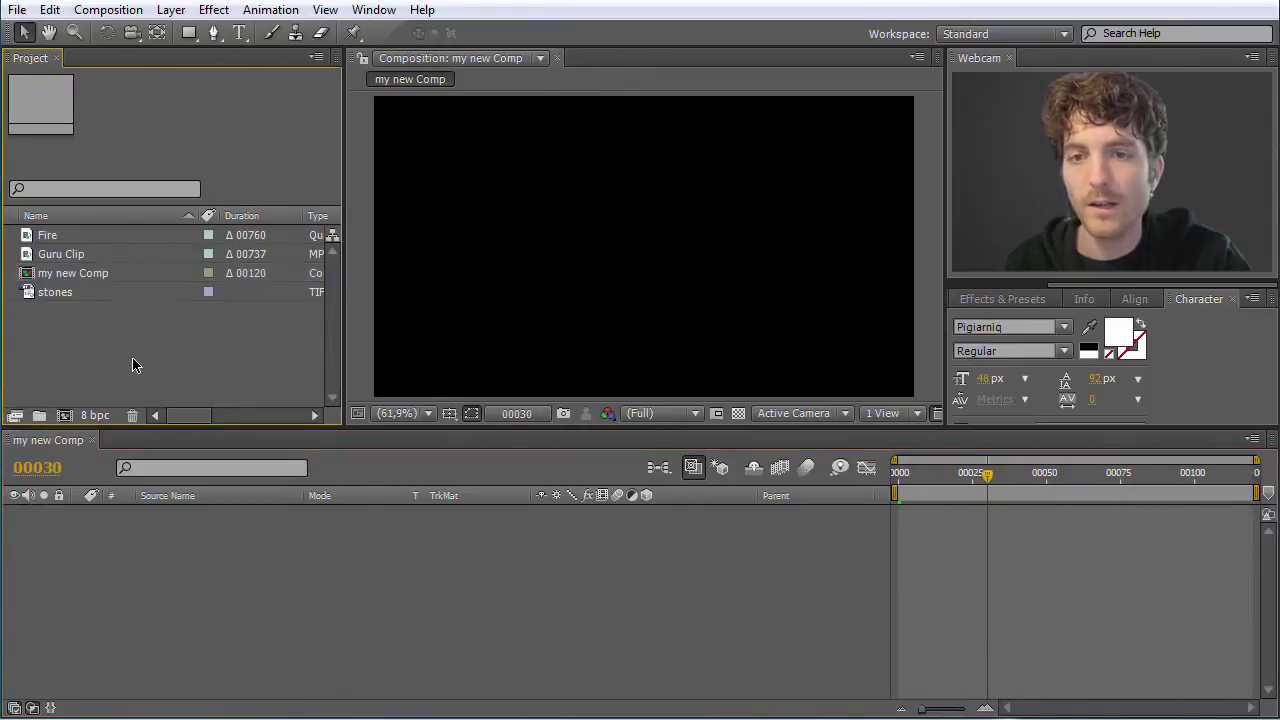
{"action": "left_click", "coordinate": [33, 256]}
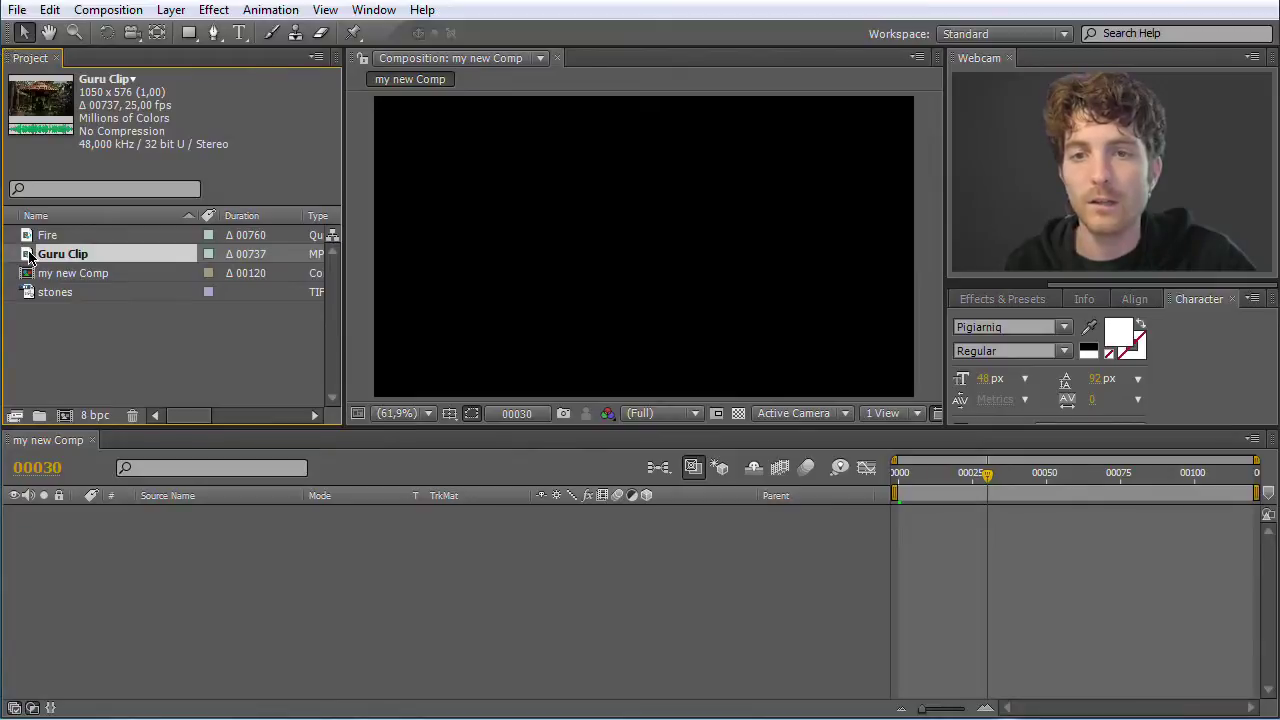
{"action": "left_click_drag", "start_coordinate": [30, 256], "coordinate": [243, 600]}
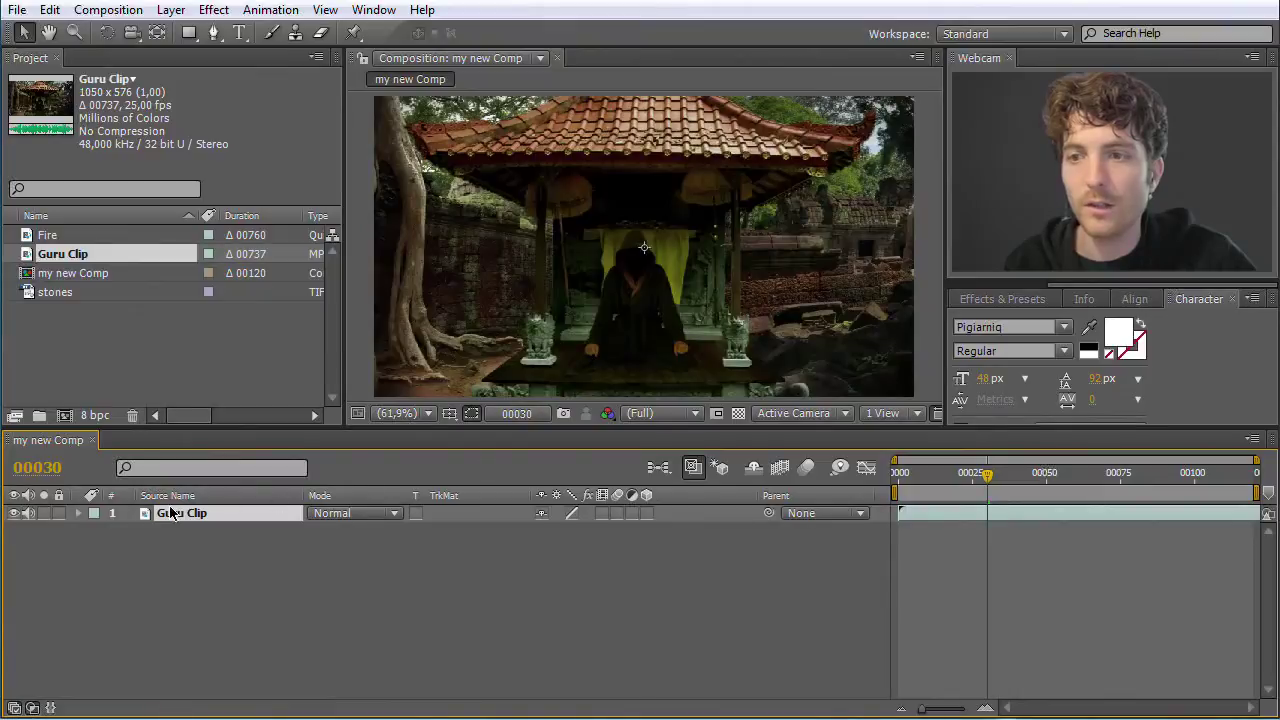
{"action": "left_click_drag", "start_coordinate": [988, 476], "coordinate": [1056, 488]}
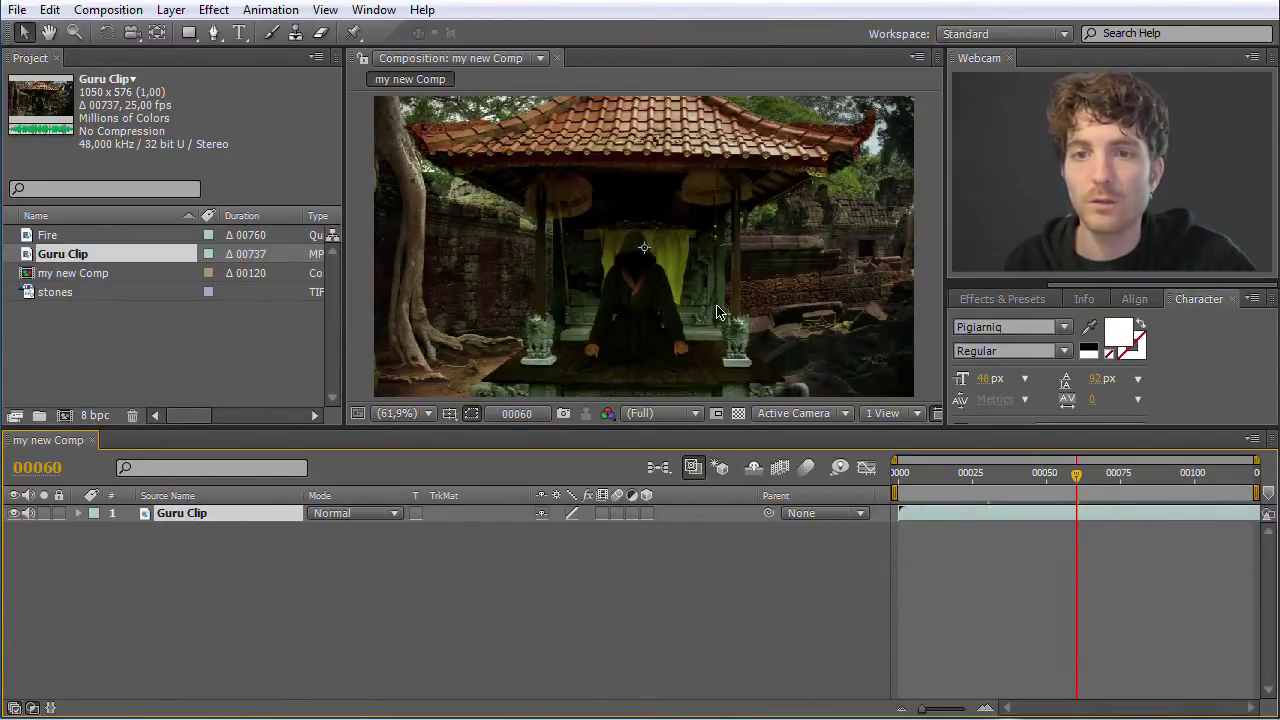
{"action": "left_click", "coordinate": [57, 258]}
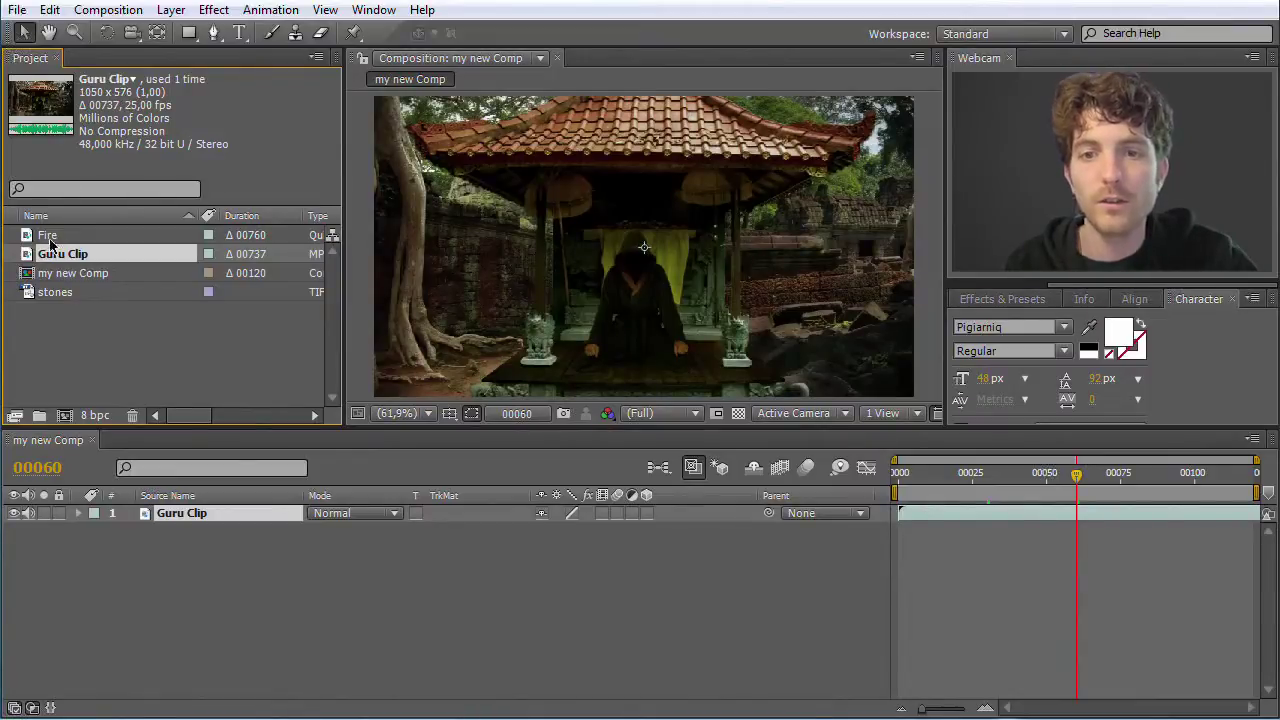
{"action": "left_click", "coordinate": [63, 274]}
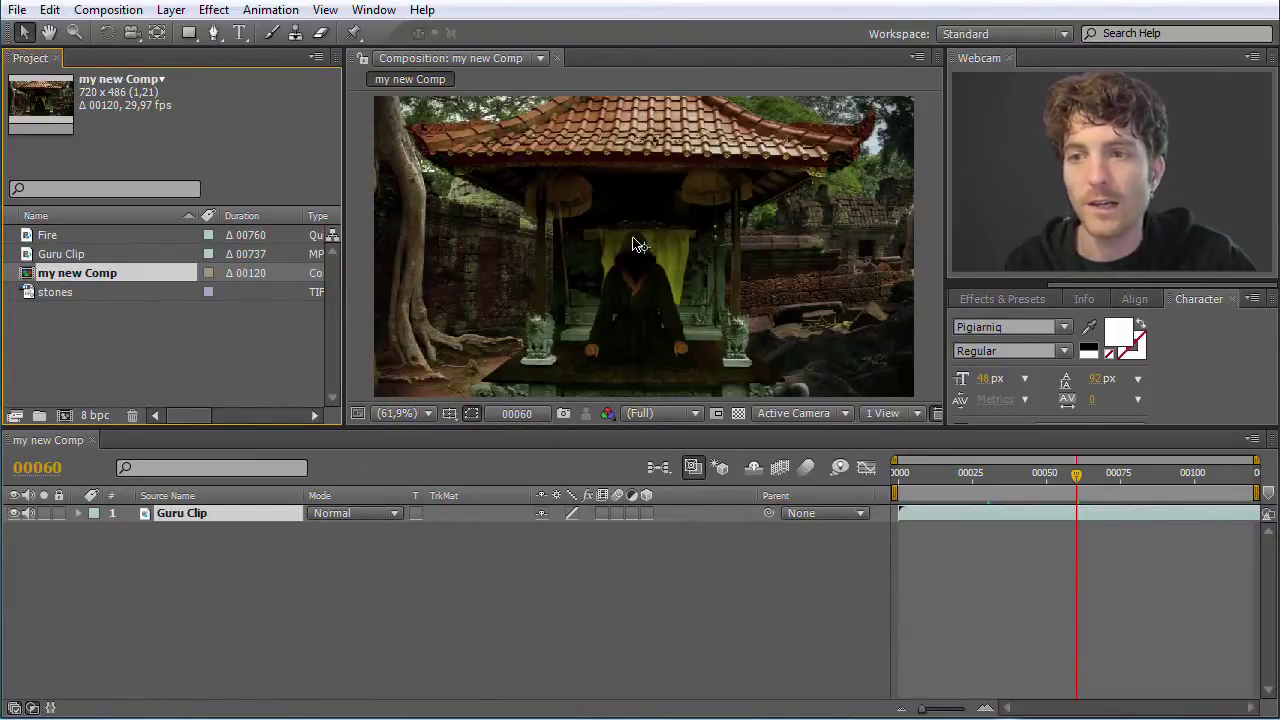
Step: Zoom the Composition viewer in and out repeatedly with the mouse wheel
{"action": "scroll", "coordinate": [636, 252], "scroll_direction": "down", "scroll_amount": 1}
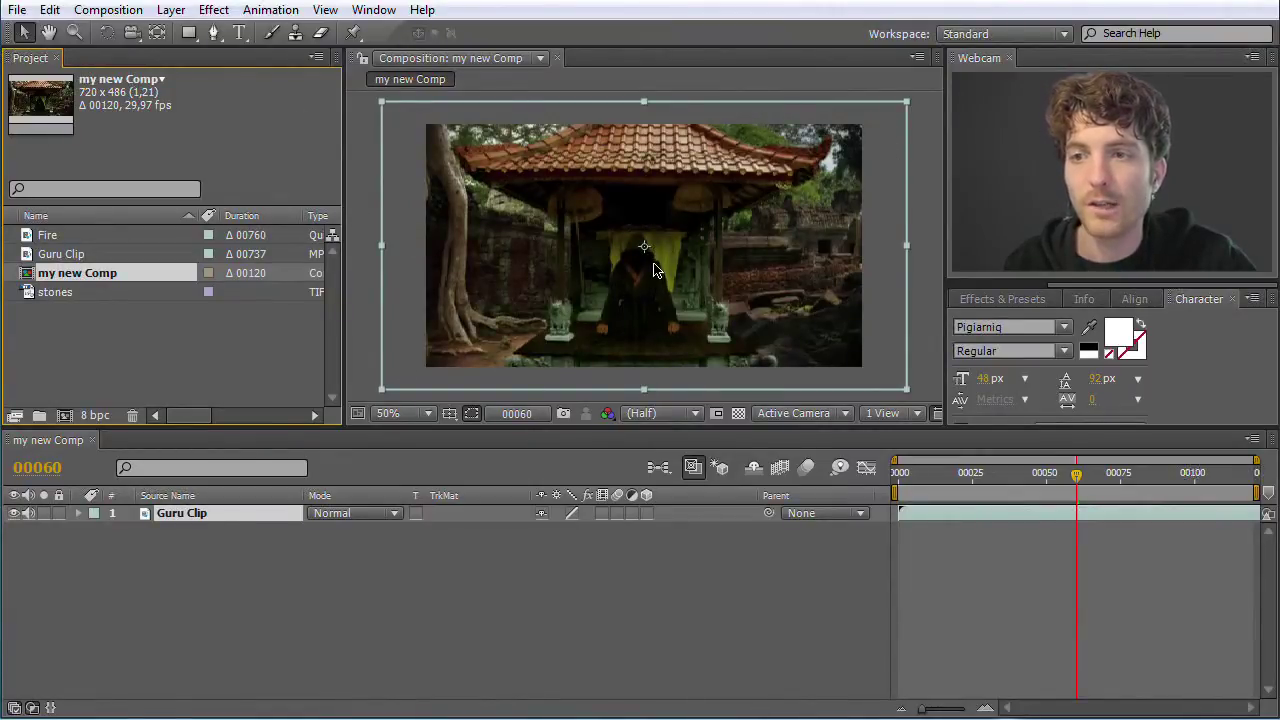
{"action": "scroll", "coordinate": [655, 270], "scroll_direction": "up", "scroll_amount": 1}
{"action": "scroll", "coordinate": [655, 270], "scroll_direction": "down", "scroll_amount": 2}
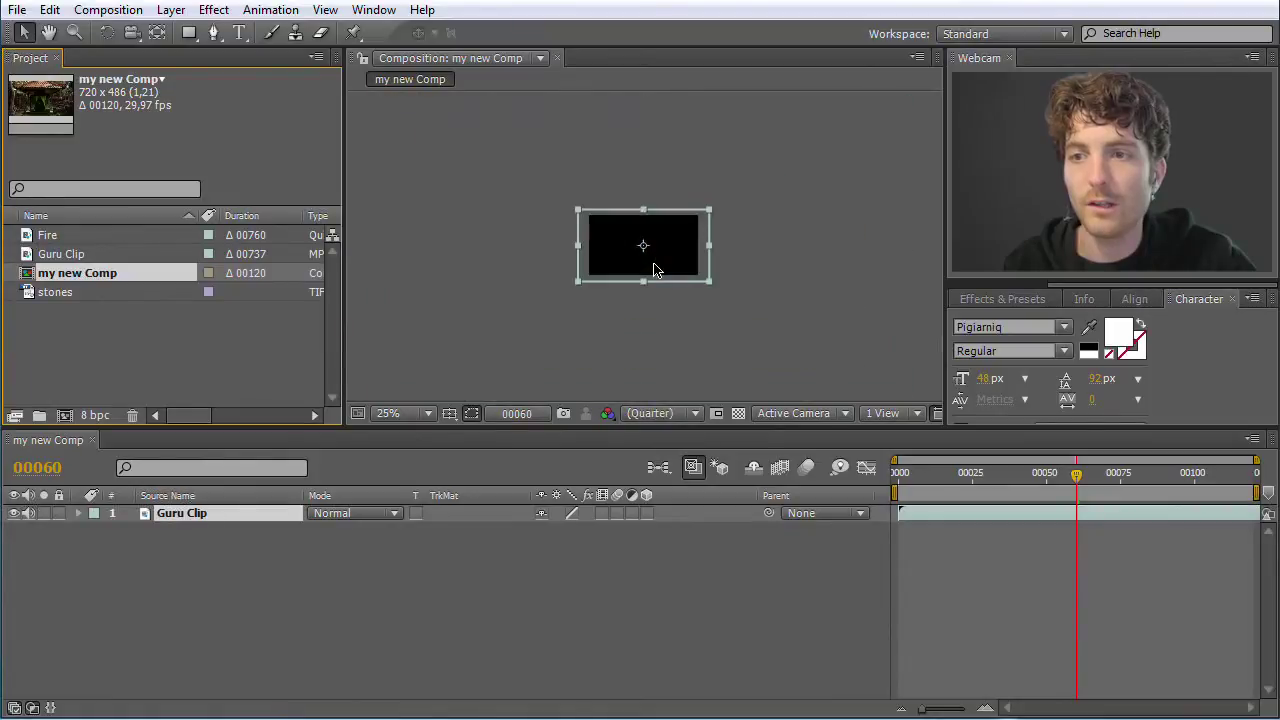
{"action": "scroll", "coordinate": [655, 270], "scroll_direction": "up", "scroll_amount": 6}
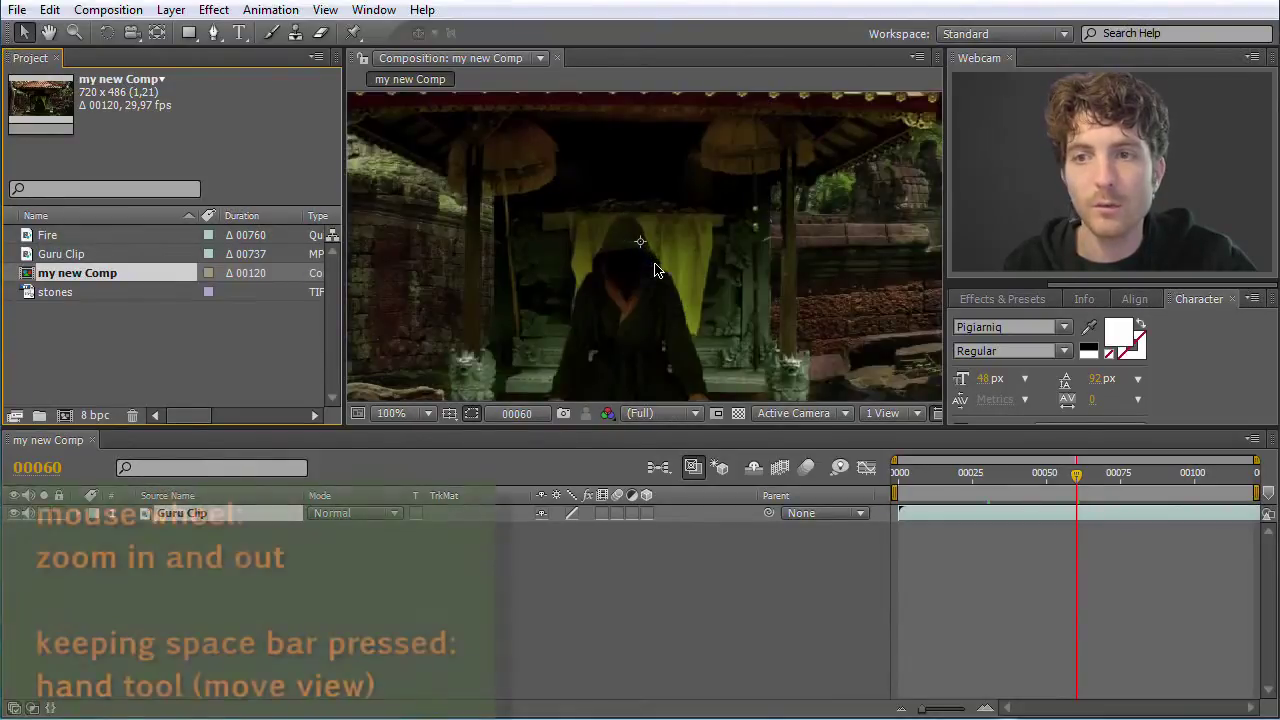
{"action": "scroll", "coordinate": [655, 270], "scroll_direction": "down", "scroll_amount": 4}
{"action": "scroll", "coordinate": [655, 270], "scroll_direction": "up", "scroll_amount": 3}
{"action": "scroll", "coordinate": [655, 270], "scroll_direction": "down", "scroll_amount": 4}
{"action": "scroll", "coordinate": [655, 270], "scroll_direction": "up", "scroll_amount": 2}
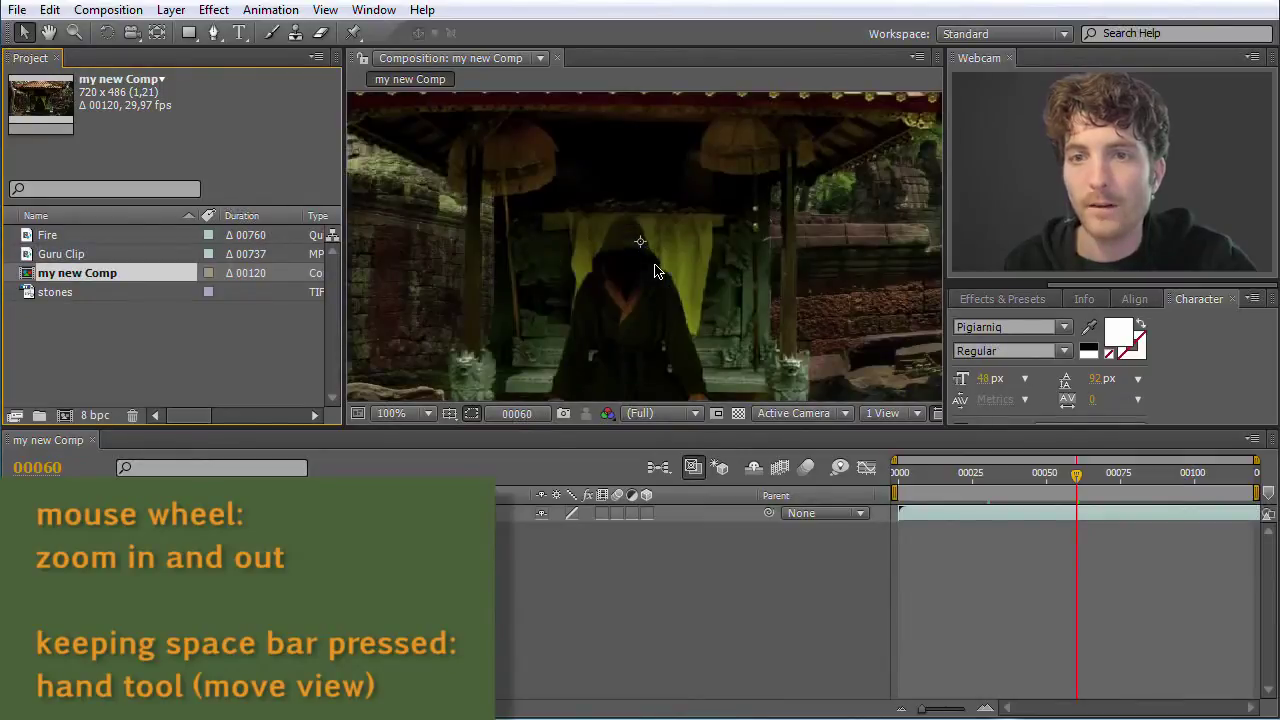
{"action": "scroll", "coordinate": [655, 270], "scroll_direction": "down", "scroll_amount": 4}
{"action": "scroll", "coordinate": [655, 270], "scroll_direction": "up", "scroll_amount": 2}
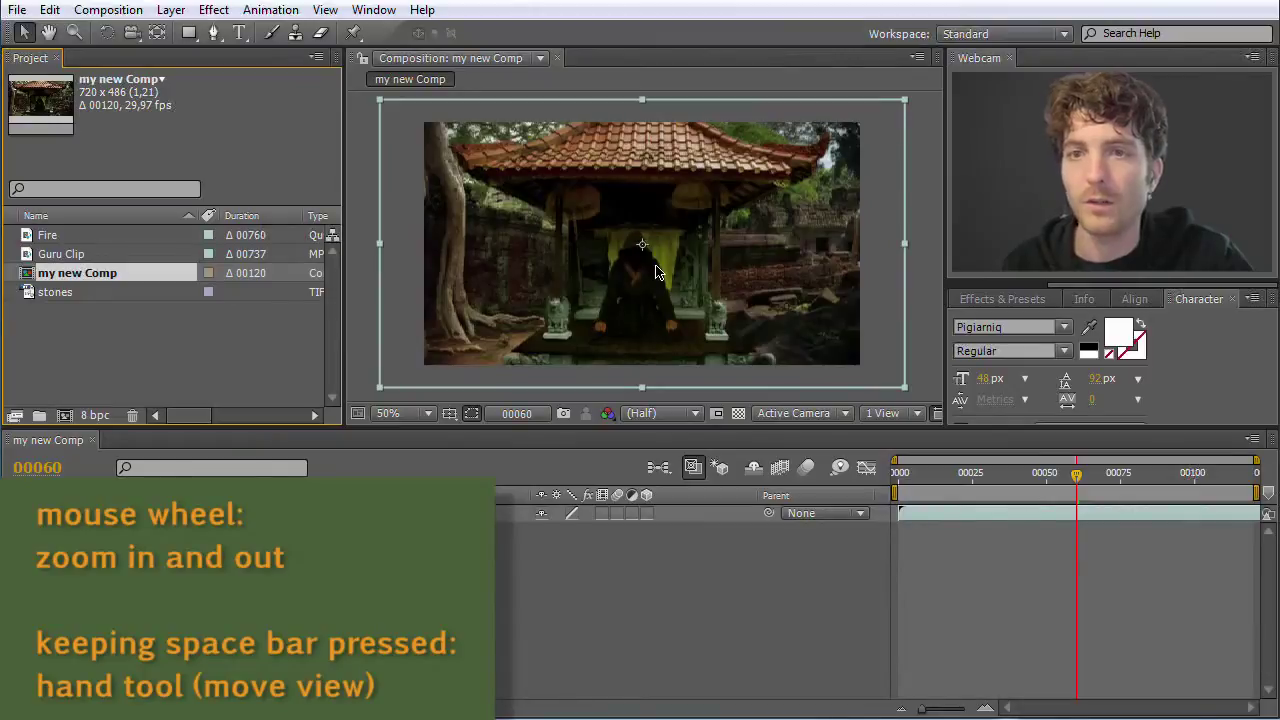
Step: Pan the 100% comp view onto the hooded figure before the temple
{"action": "key", "text": "space"}
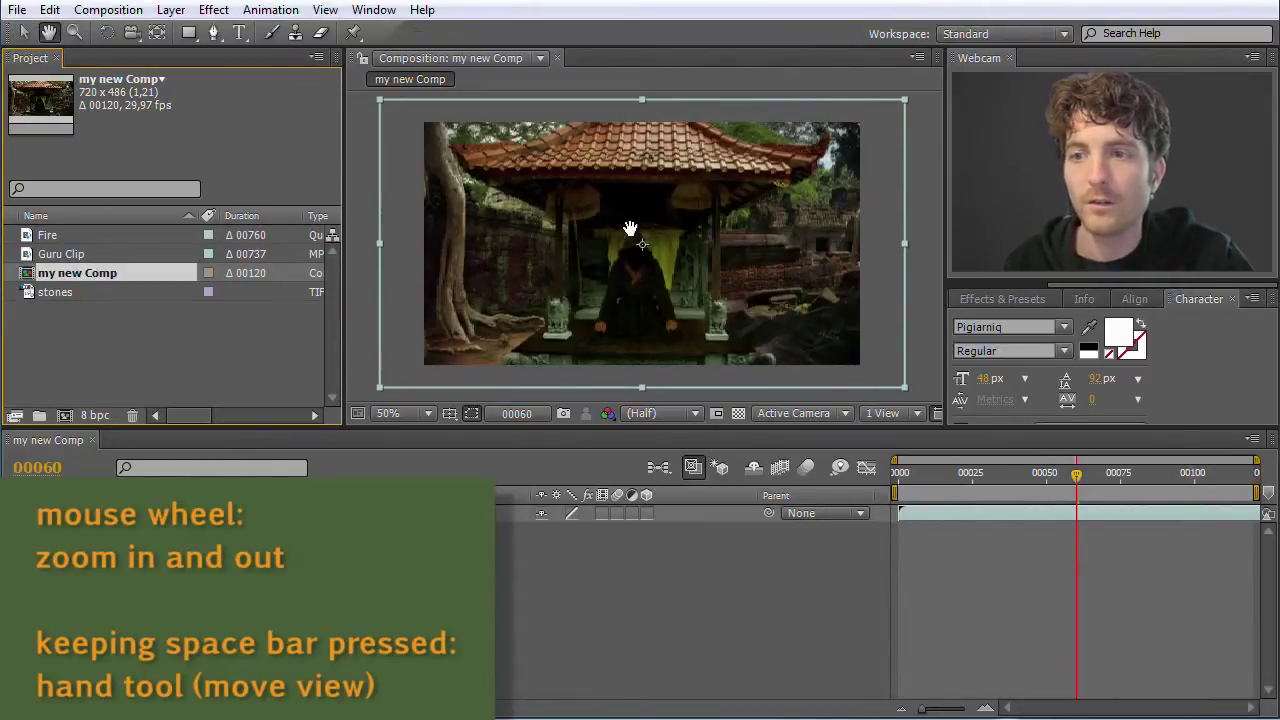
{"action": "left_click_drag", "start_coordinate": [670, 258], "coordinate": [641, 263]}
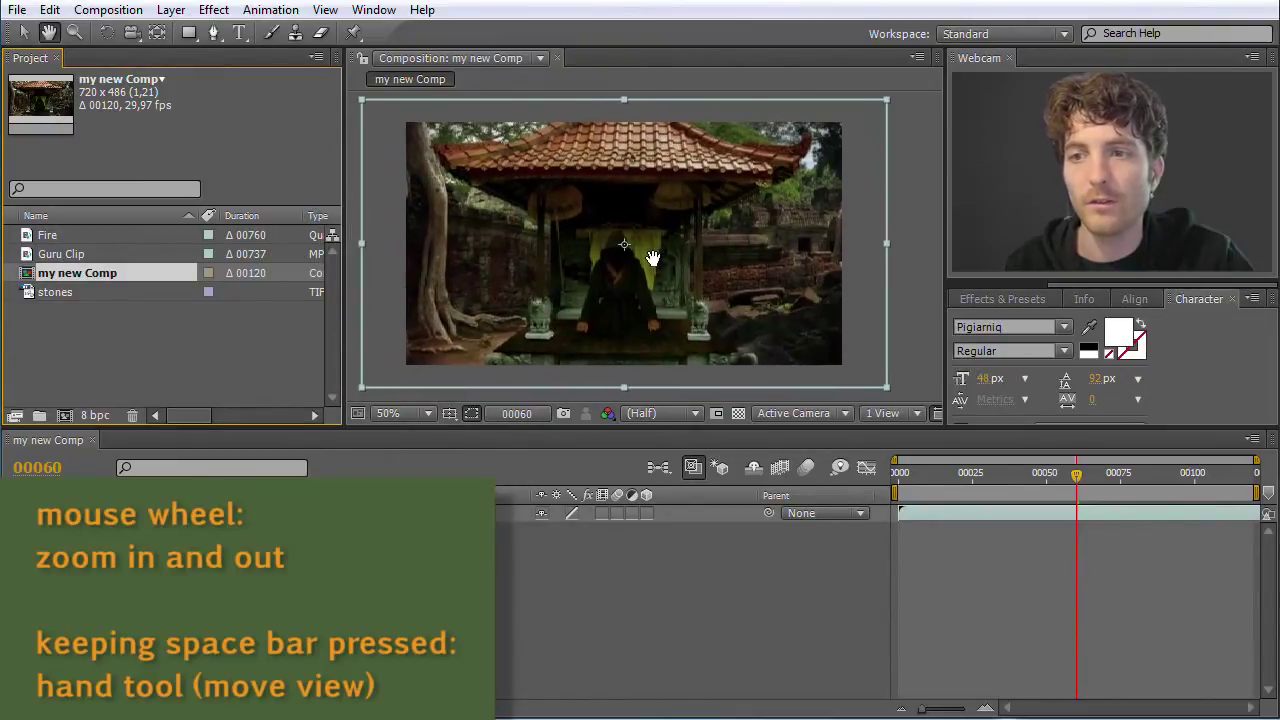
{"action": "scroll", "coordinate": [649, 305], "scroll_direction": "up", "scroll_amount": 4}
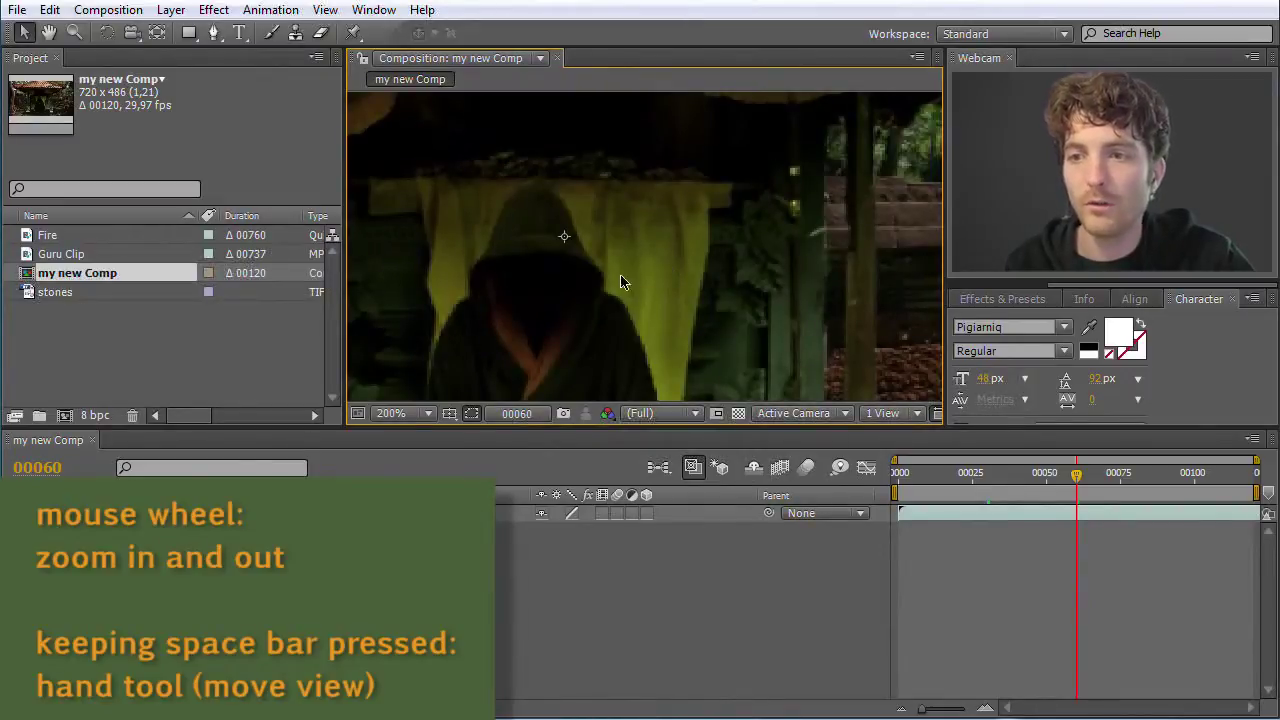
{"action": "scroll", "coordinate": [620, 277], "scroll_direction": "down", "scroll_amount": 3}
{"action": "scroll", "coordinate": [632, 275], "scroll_direction": "up", "scroll_amount": 1}
{"action": "key", "text": "space"}
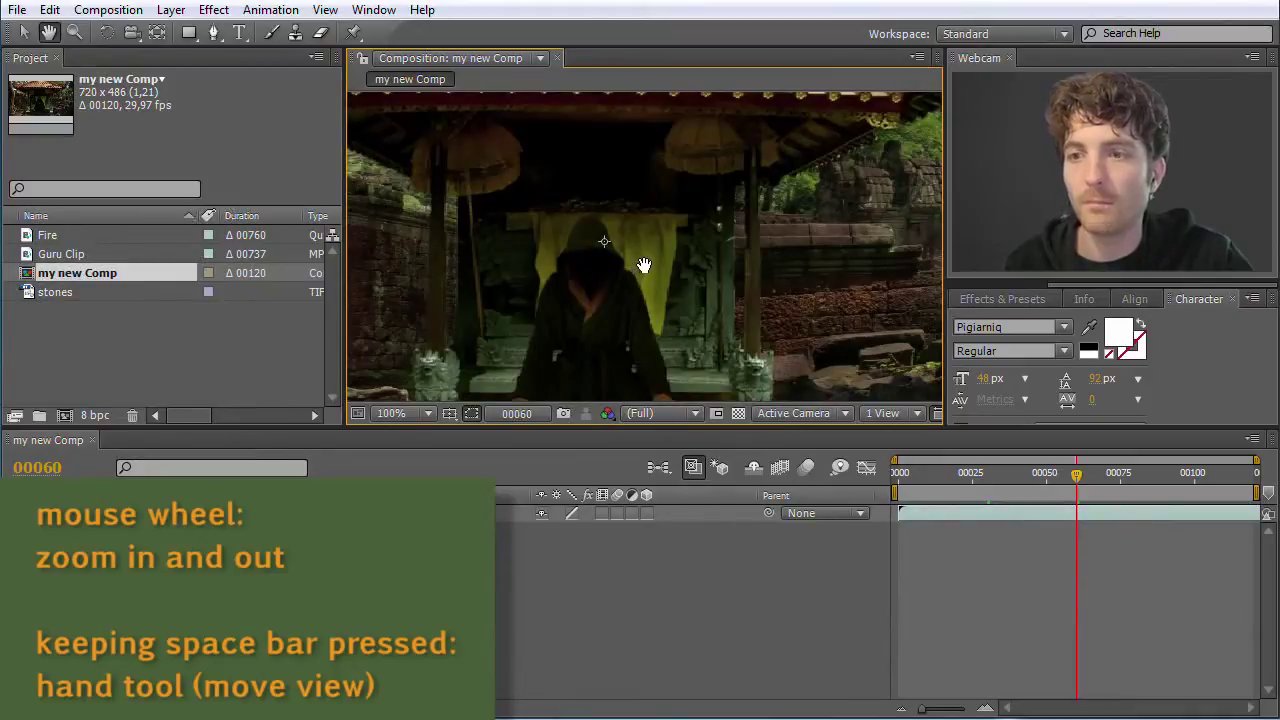
{"action": "left_click_drag", "start_coordinate": [640, 263], "coordinate": [688, 249]}
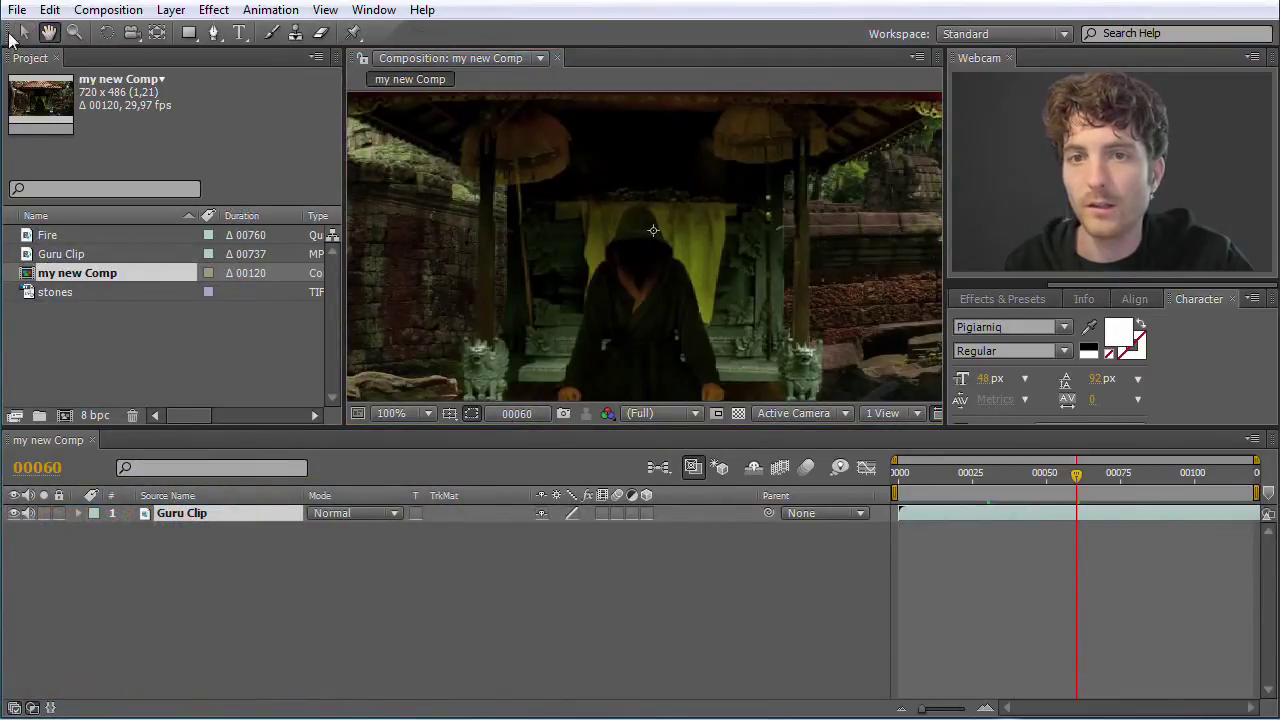
Step: Pan to the tree and roof, then marquee-zoom into the hooded figure's hood
{"action": "left_click", "coordinate": [25, 33]}
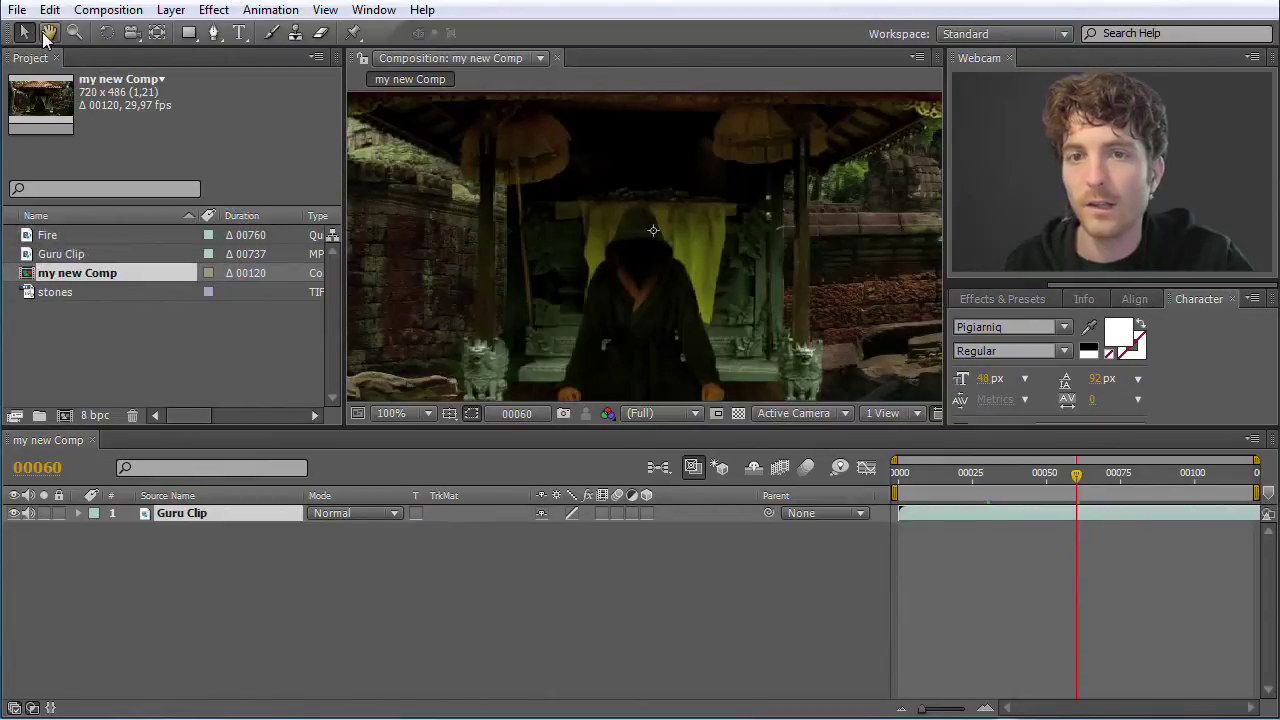
{"action": "left_click", "coordinate": [43, 37]}
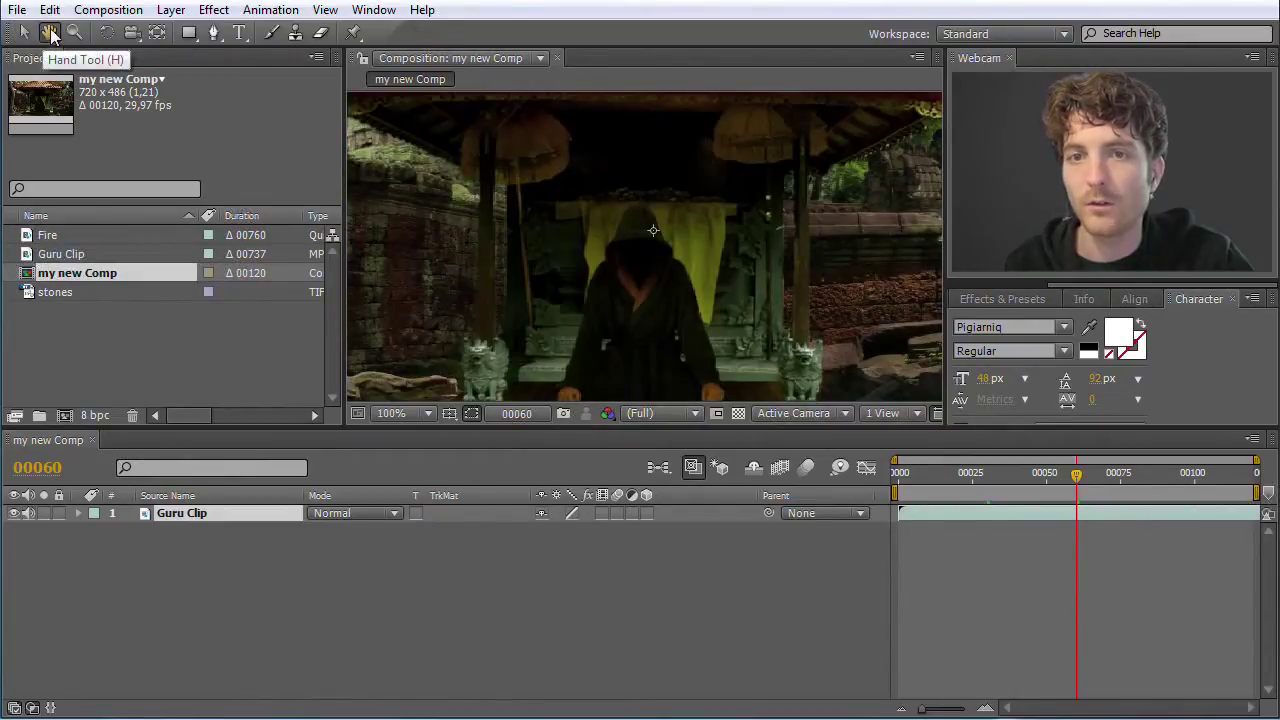
{"action": "left_click_drag", "start_coordinate": [766, 257], "coordinate": [628, 210]}
{"action": "left_click", "coordinate": [74, 32]}
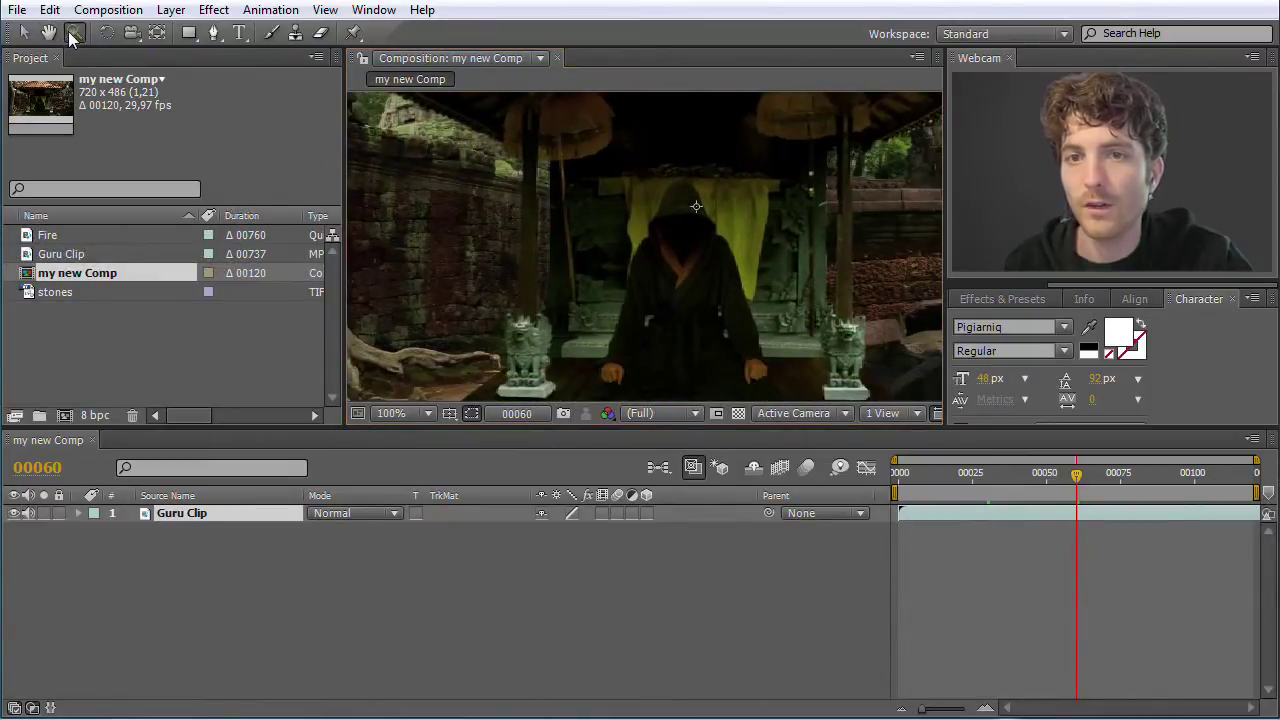
{"action": "left_click_drag", "start_coordinate": [600, 158], "coordinate": [845, 347]}
{"action": "left_click_drag", "start_coordinate": [583, 194], "coordinate": [726, 277]}
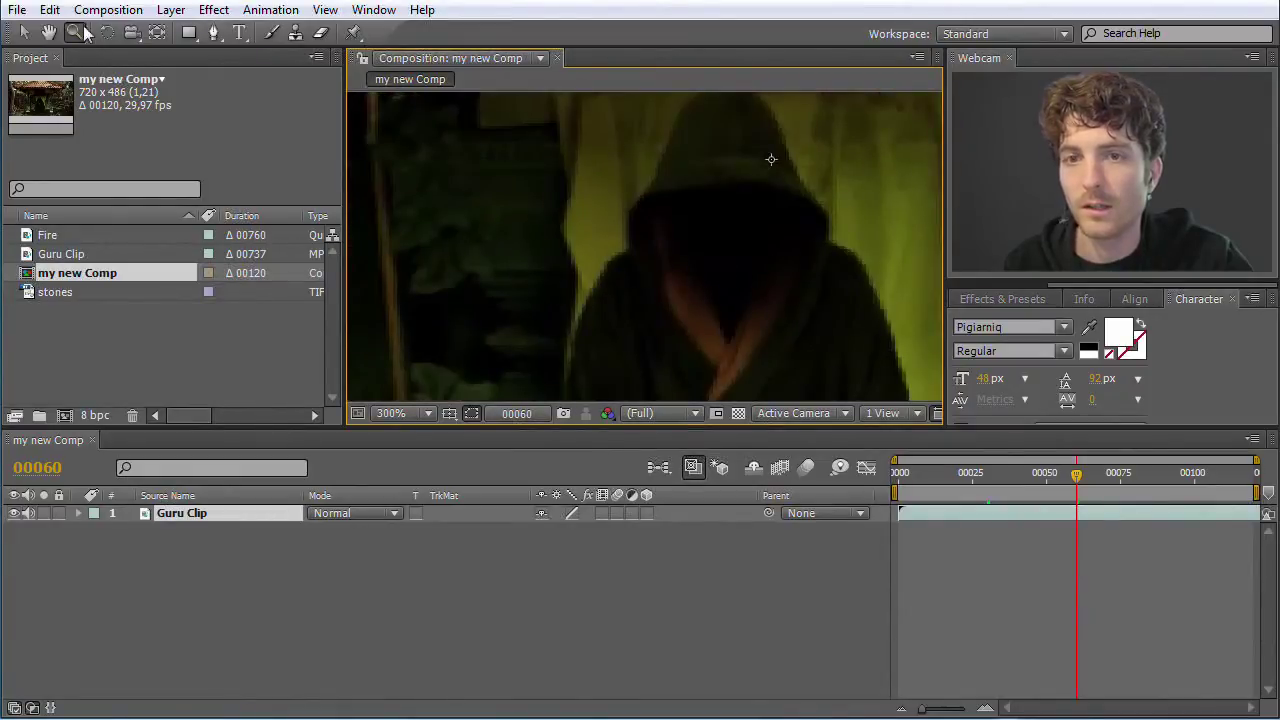
Step: Zoom back out to 50%, pan the roof into view and select the Guru Clip layer
{"action": "left_click", "coordinate": [808, 286], "text": "alt"}
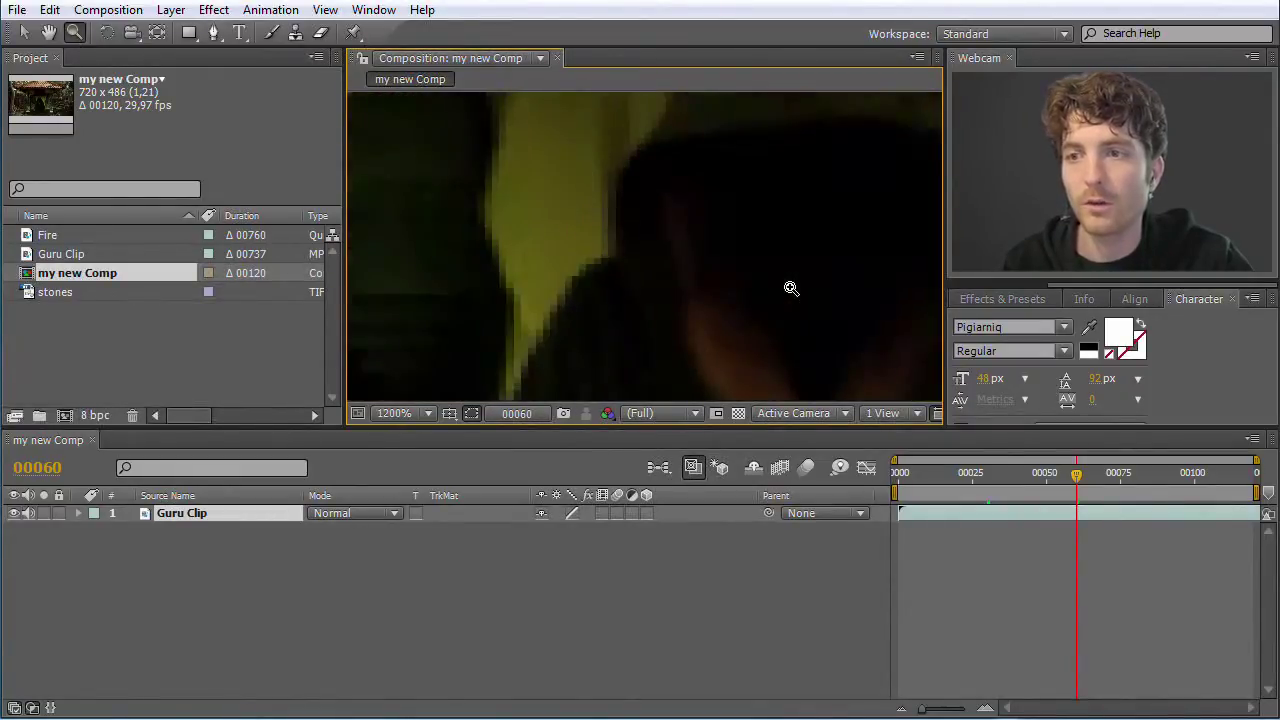
{"action": "left_click", "coordinate": [790, 286], "text": "alt"}
{"action": "left_click", "coordinate": [788, 286], "text": "alt"}
{"action": "left_click", "coordinate": [788, 286], "text": "alt"}
{"action": "left_click", "coordinate": [788, 286]}
{"action": "key", "text": "h"}
{"action": "left_click_drag", "start_coordinate": [586, 263], "coordinate": [573, 300]}
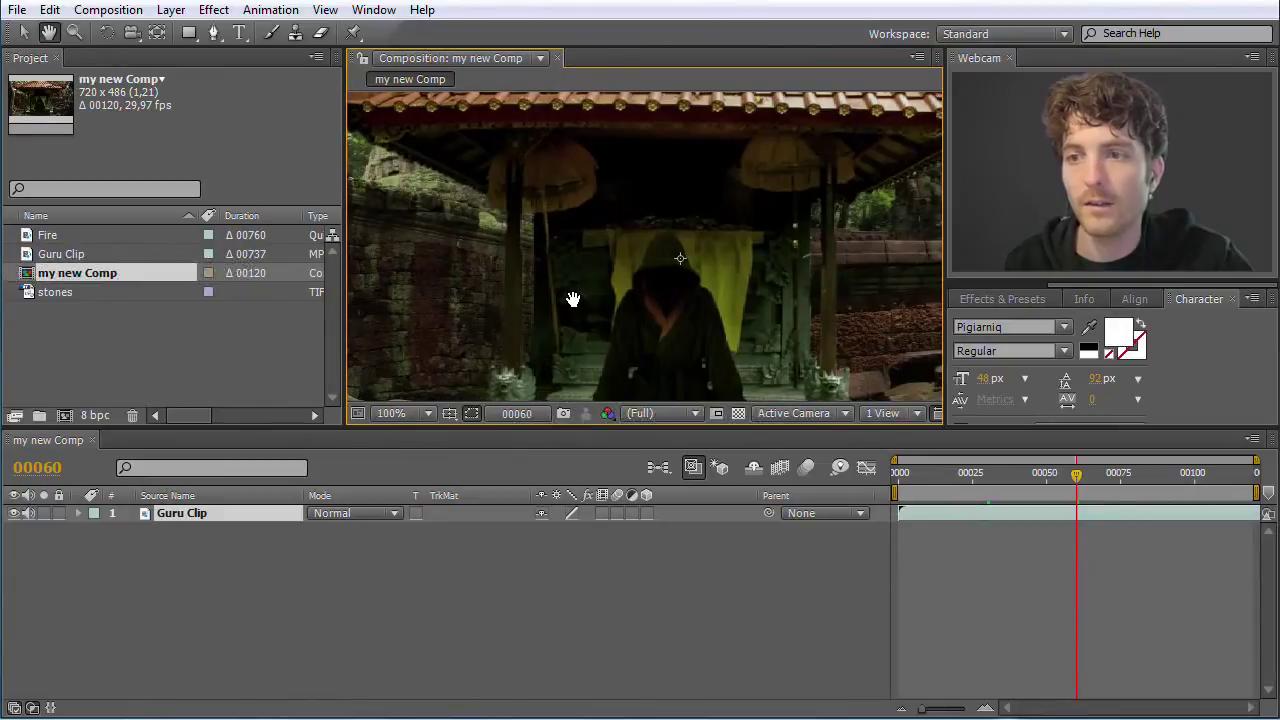
{"action": "left_click", "coordinate": [17, 35]}
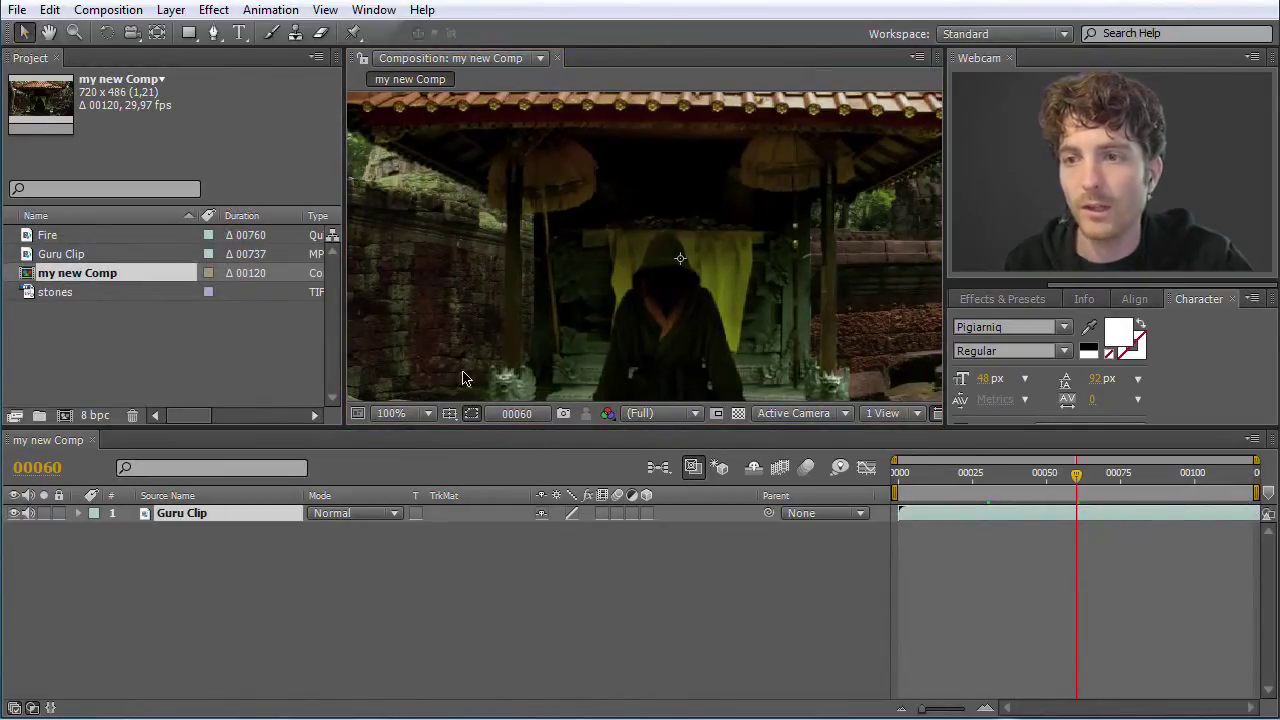
{"action": "left_click", "coordinate": [548, 318]}
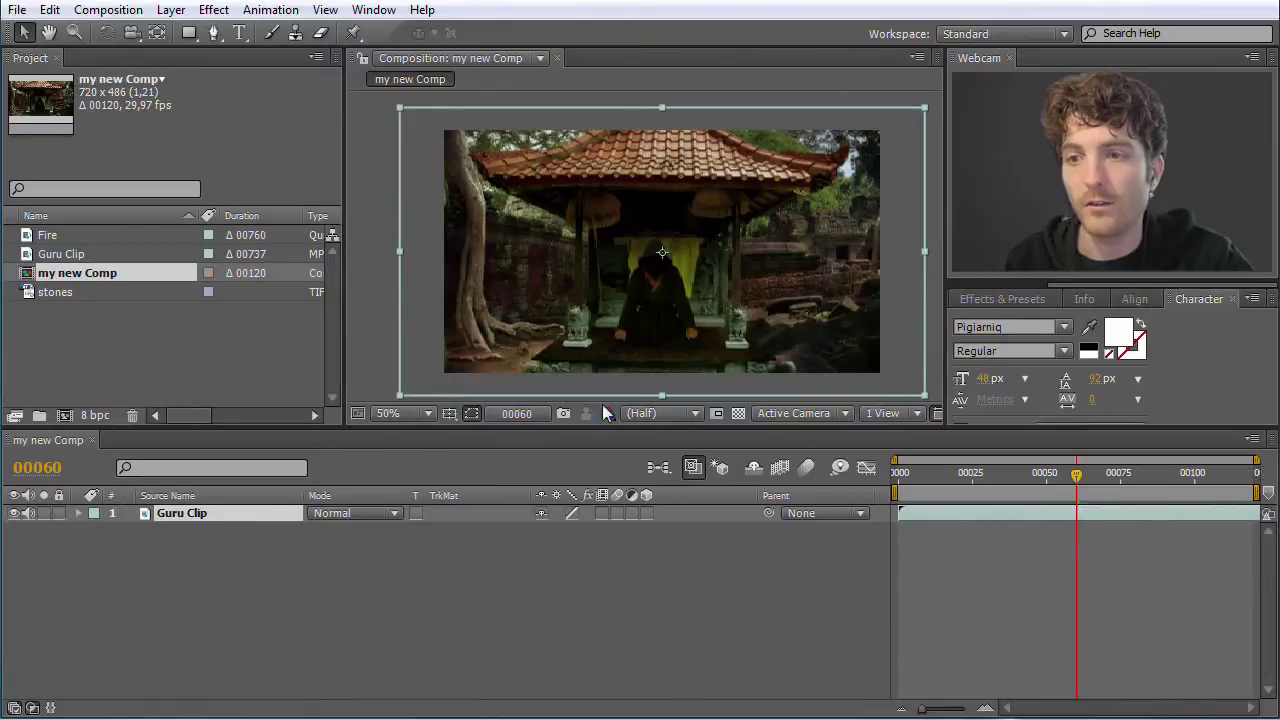
{"action": "left_click", "coordinate": [160, 368]}
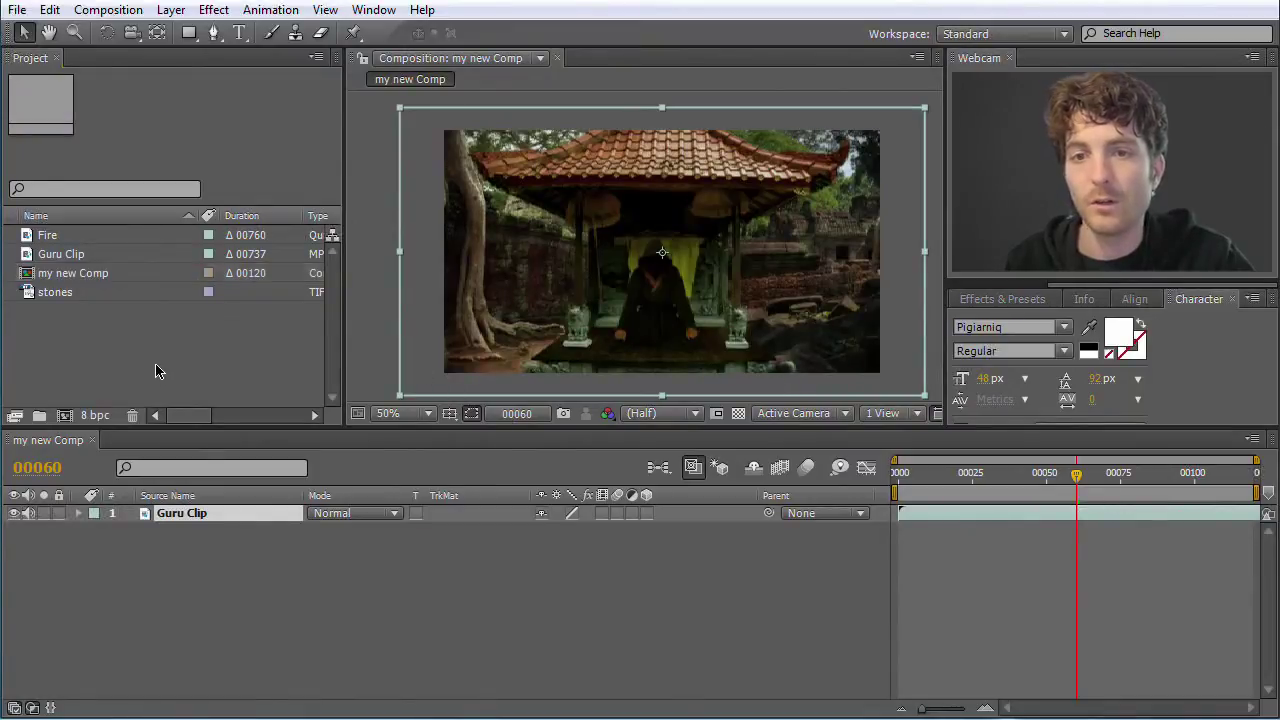
{"action": "right_click", "coordinate": [99, 346]}
{"action": "left_click", "coordinate": [65, 336]}
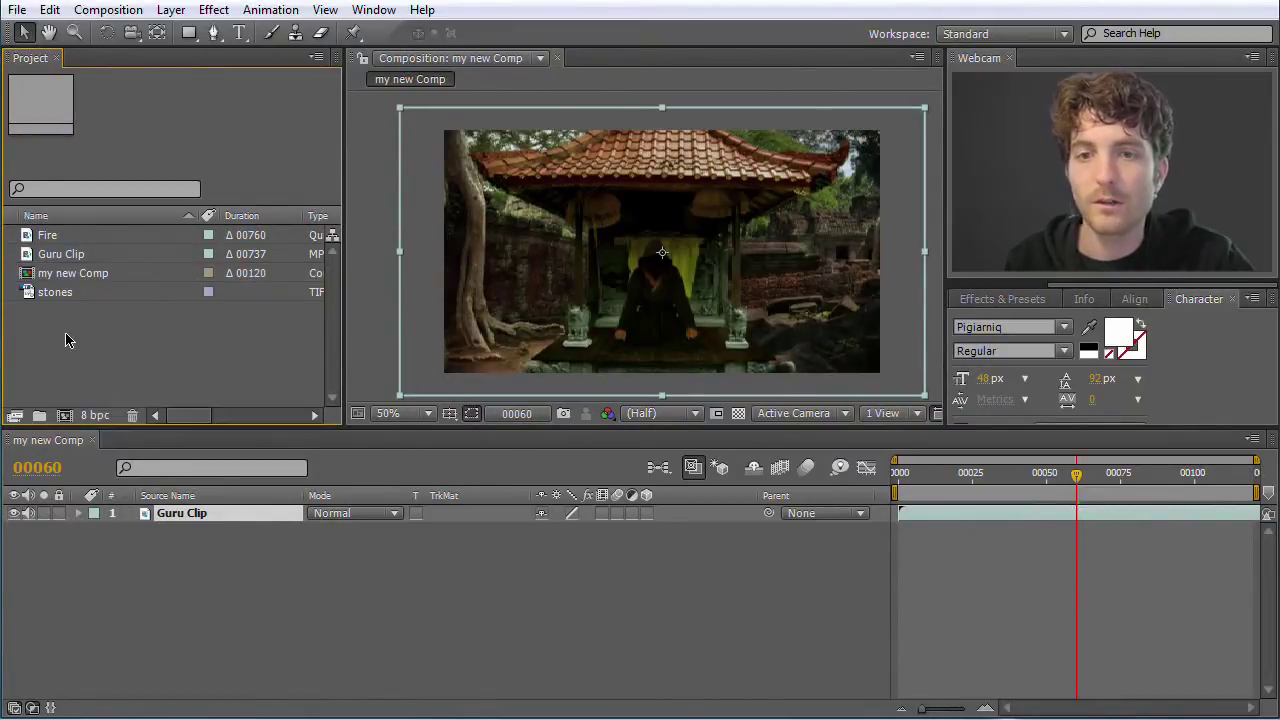
{"action": "right_click", "coordinate": [64, 334]}
{"action": "left_click", "coordinate": [129, 349]}
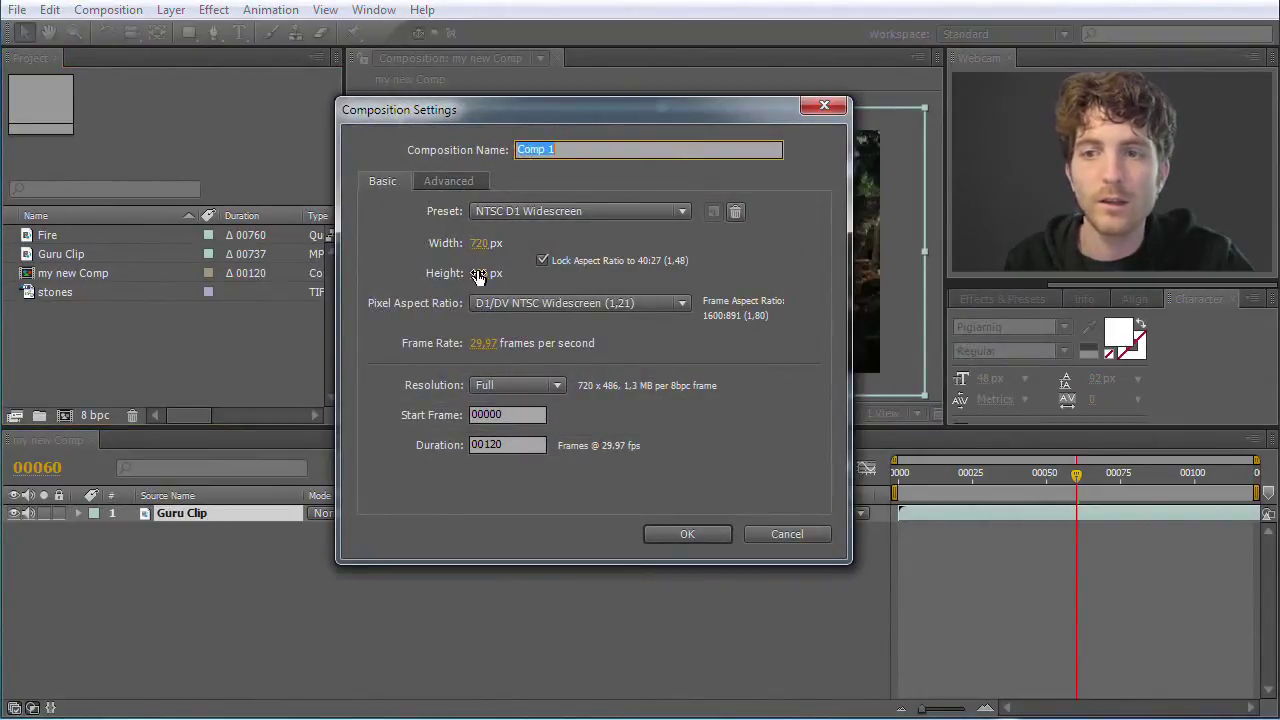
{"action": "left_click", "coordinate": [786, 534]}
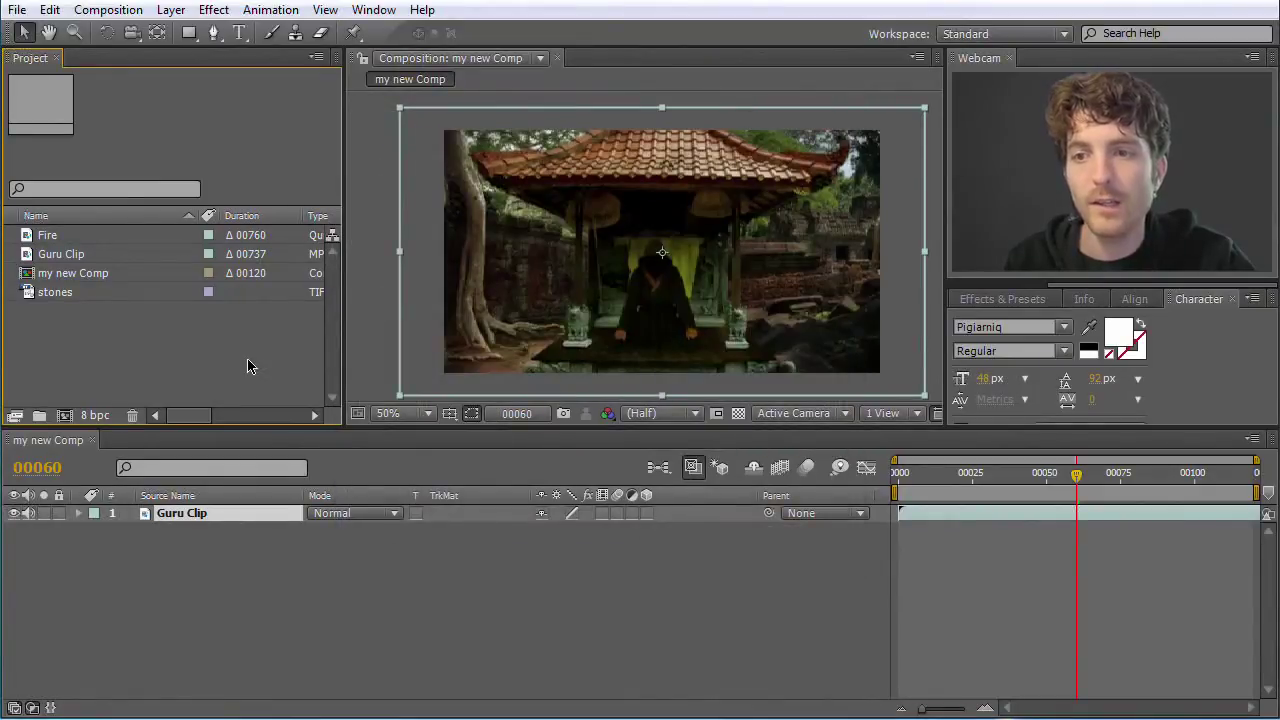
Step: Drag Guru Clip onto the Create a New Composition button to start a comp from it
{"action": "left_click", "coordinate": [66, 257]}
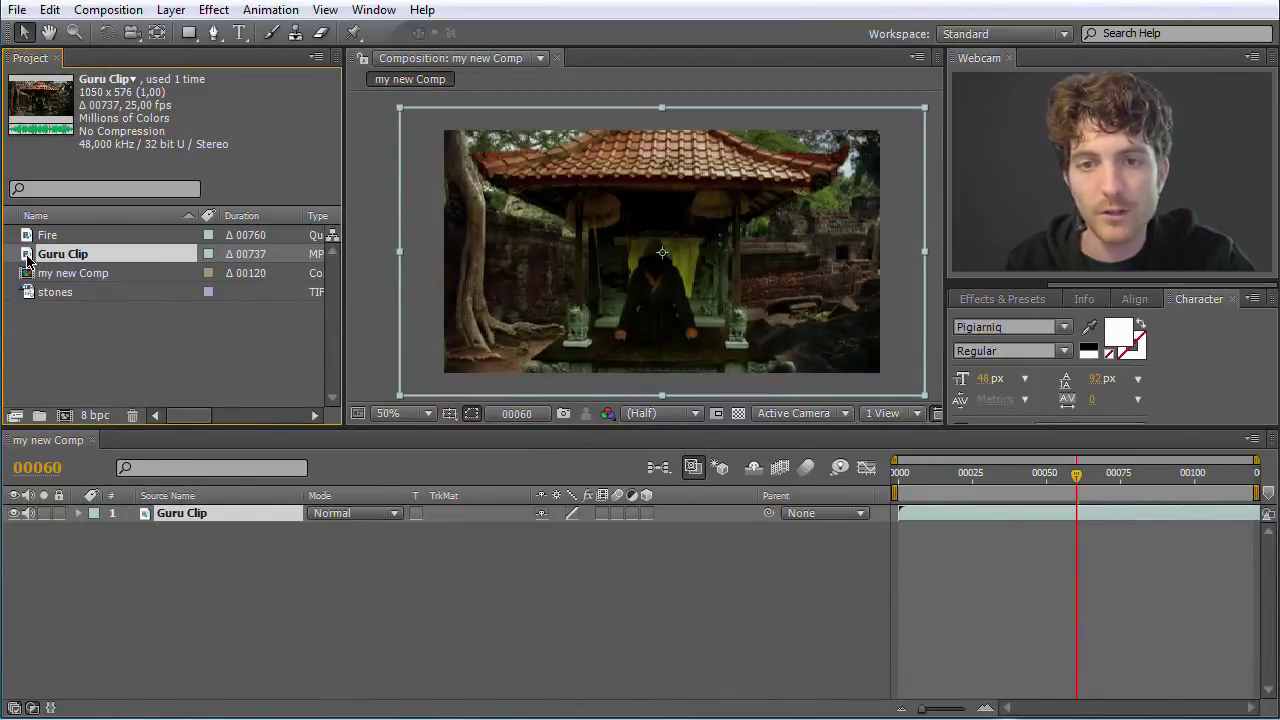
{"action": "left_click_drag", "start_coordinate": [28, 258], "coordinate": [62, 413]}
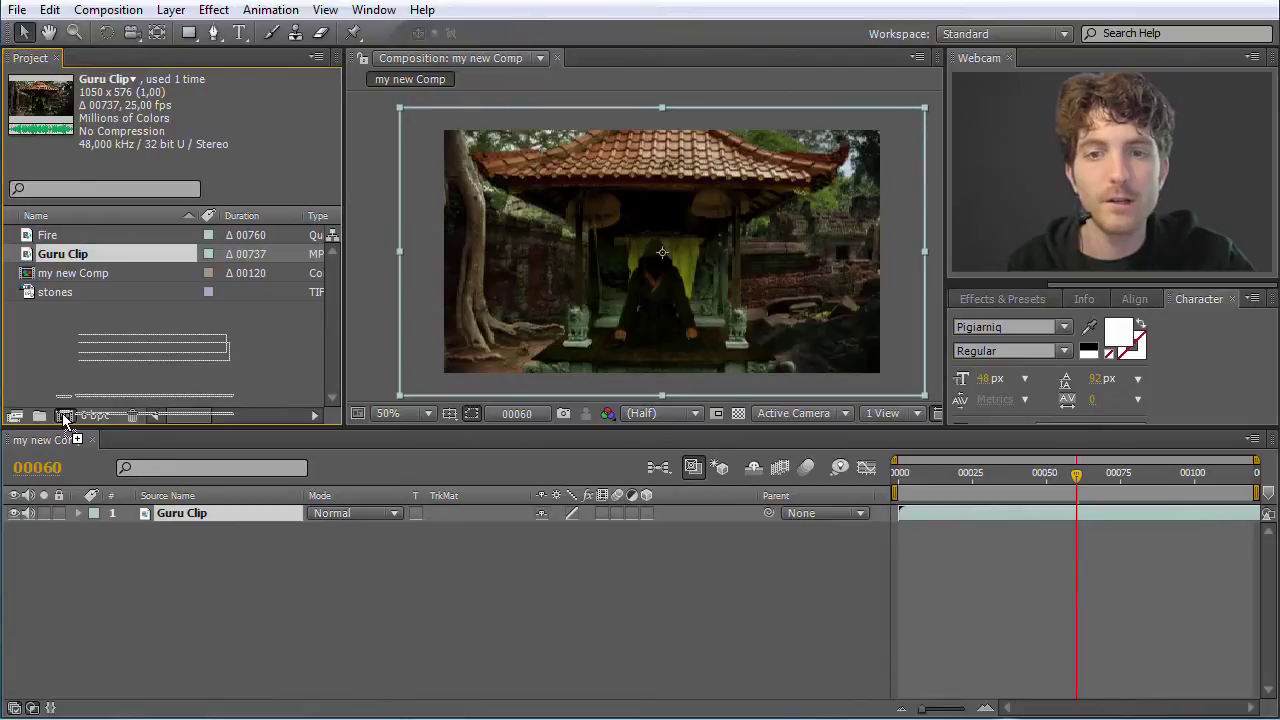
Step: Create the Guru Clip 2 composition by dropping the Guru Clip footage on New Composition
{"action": "left_click_drag", "start_coordinate": [62, 413], "coordinate": [62, 413]}
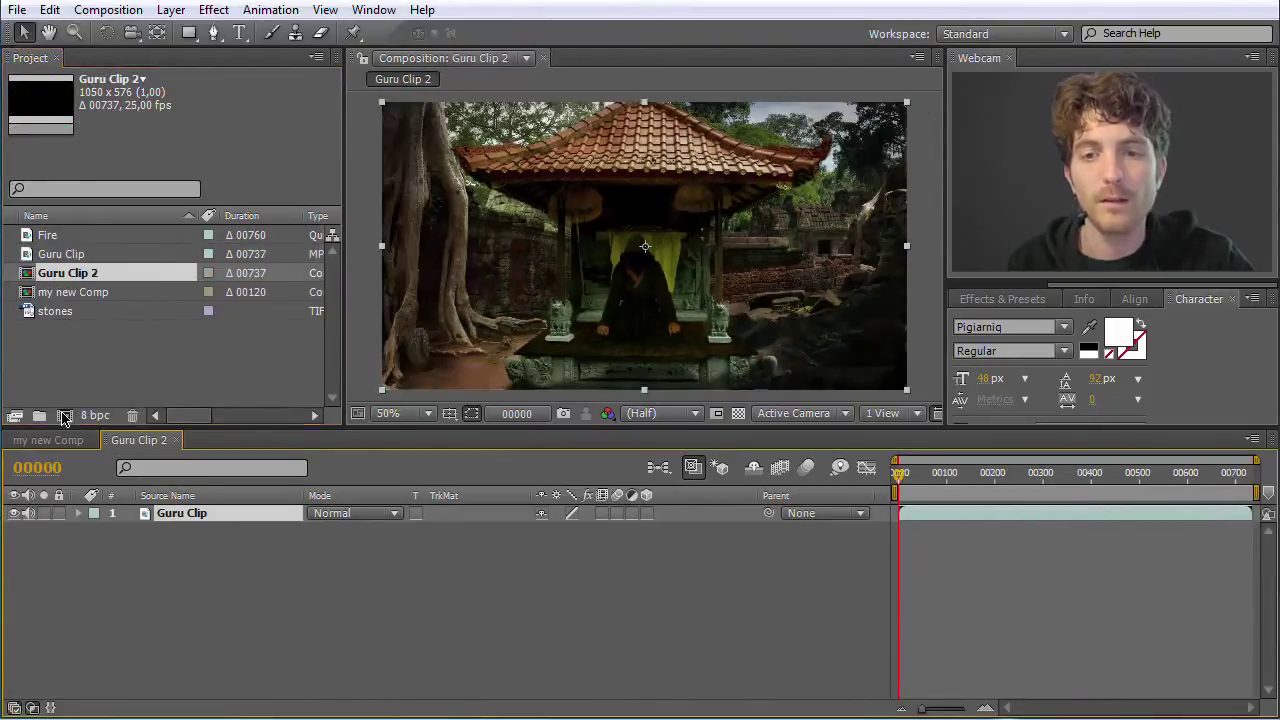
{"action": "left_click", "coordinate": [69, 294]}
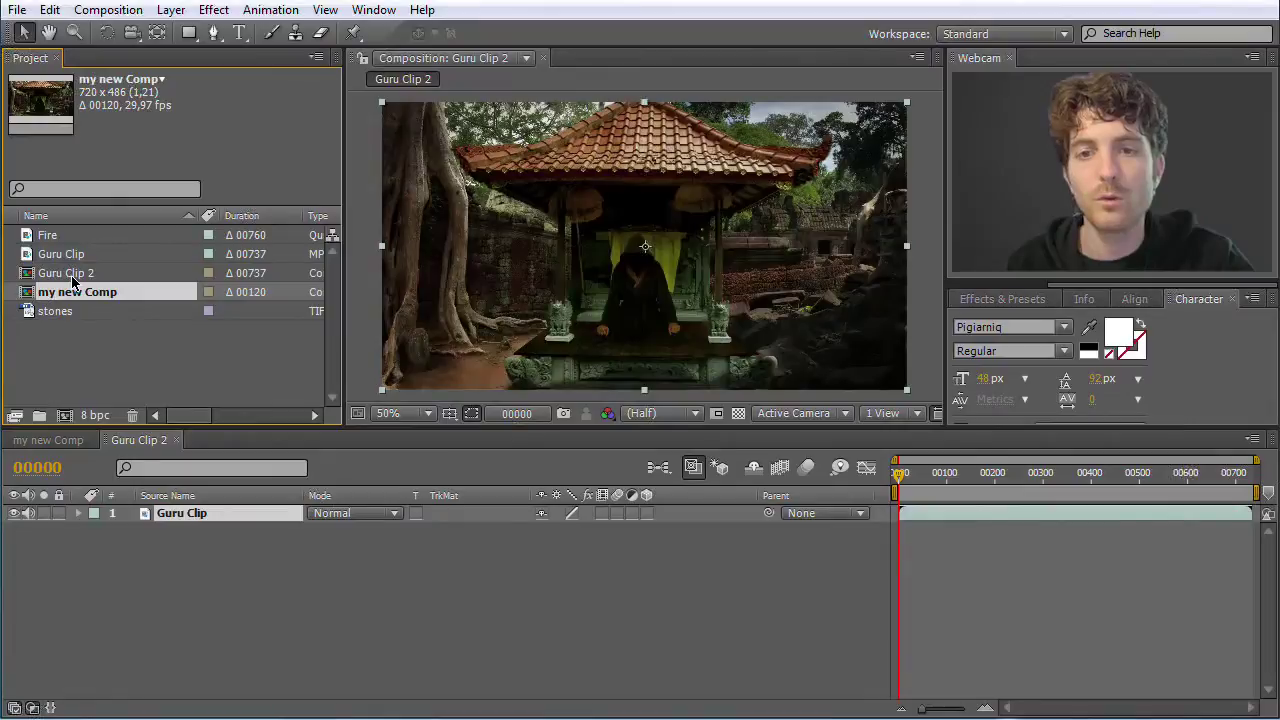
{"action": "left_click", "coordinate": [75, 274]}
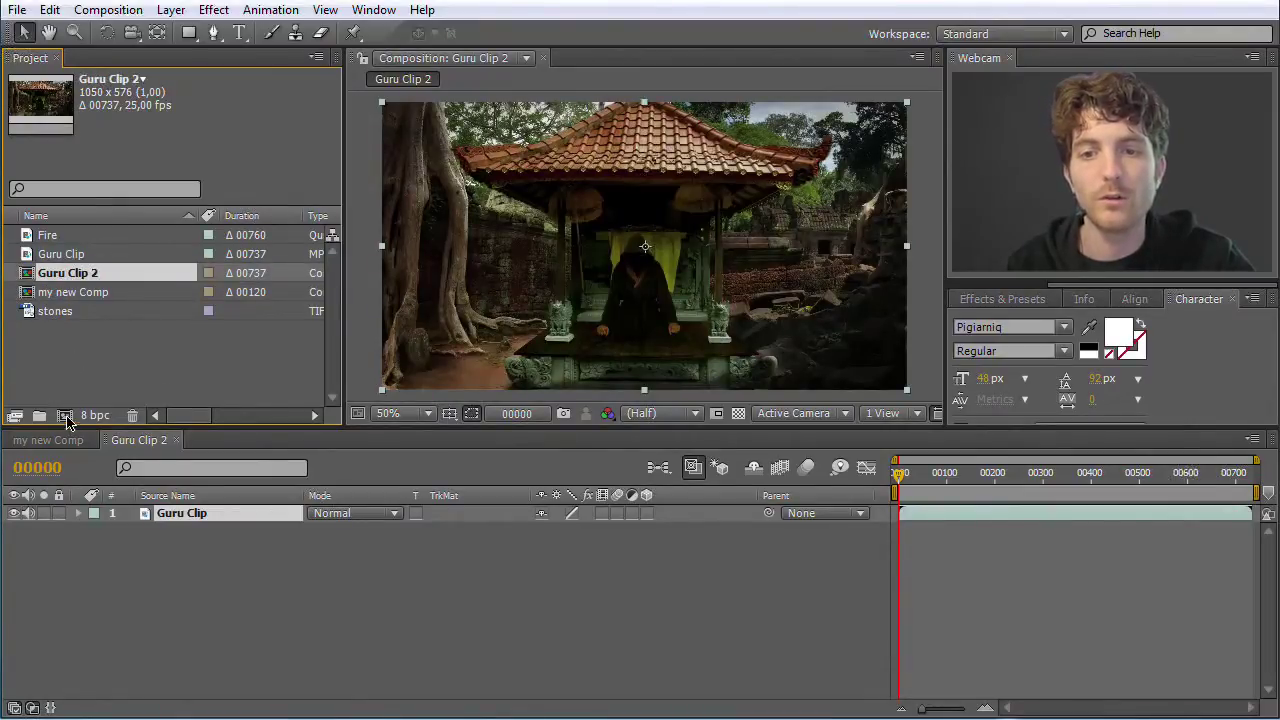
Step: Compare Guru Clip 2 with my new Comp, then view it at 25% and scrub to the final frame
{"action": "left_click", "coordinate": [54, 440]}
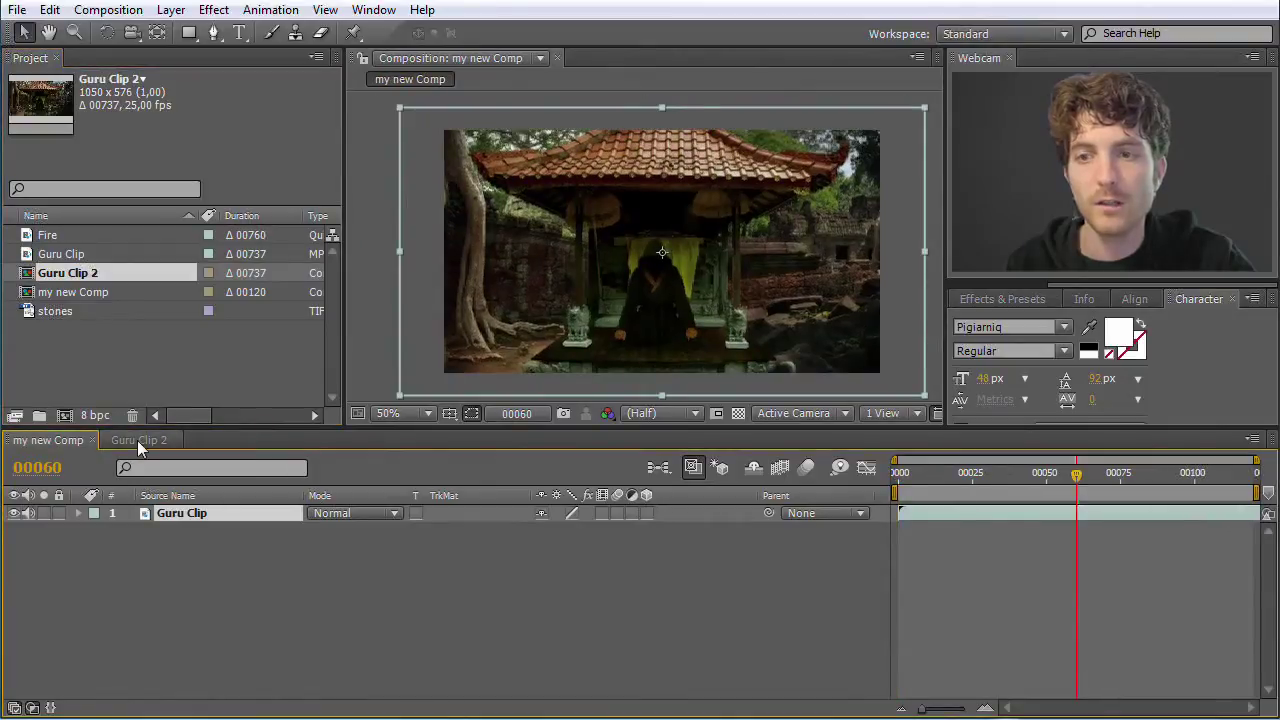
{"action": "left_click", "coordinate": [137, 440]}
{"action": "left_click", "coordinate": [56, 439]}
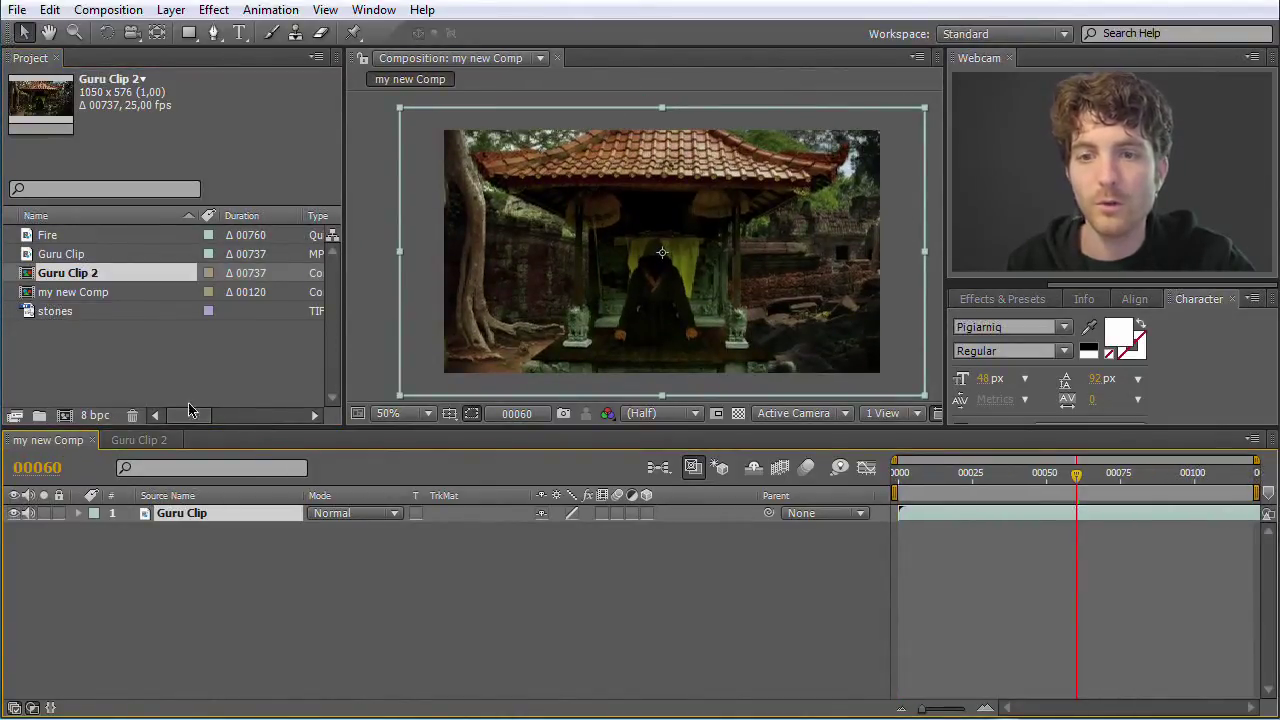
{"action": "left_click", "coordinate": [155, 440]}
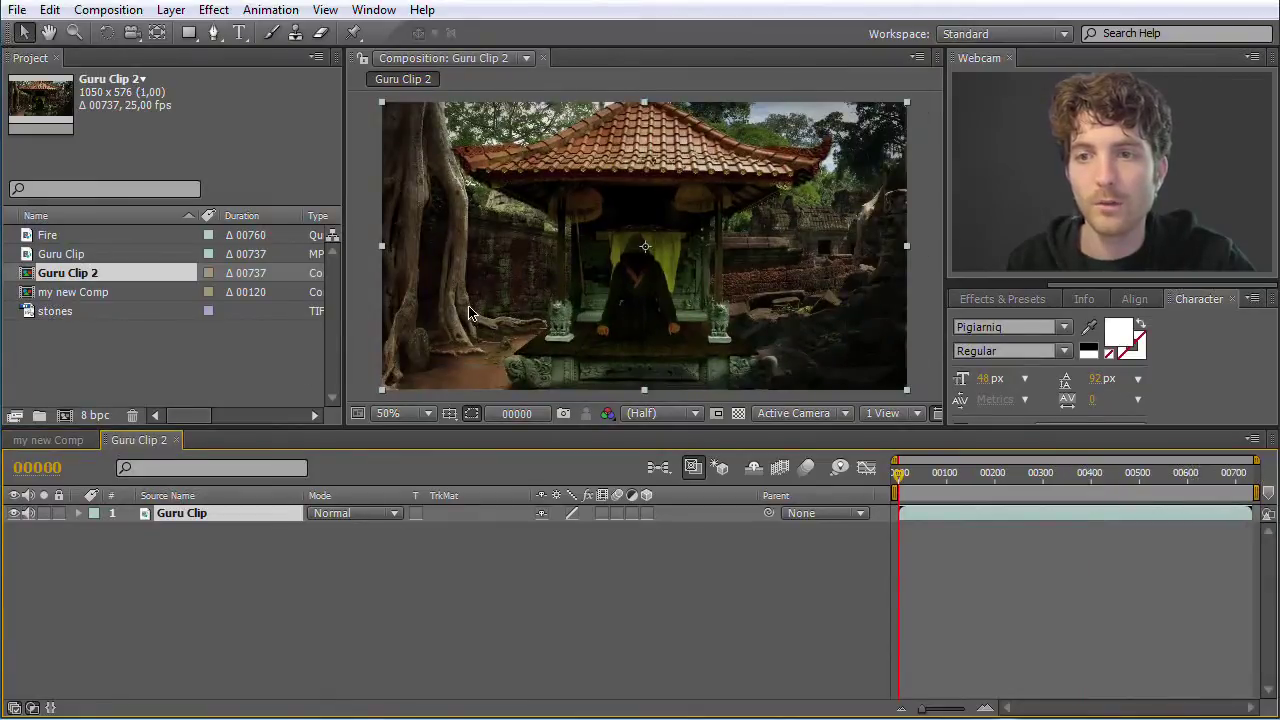
{"action": "key", "text": "comma"}
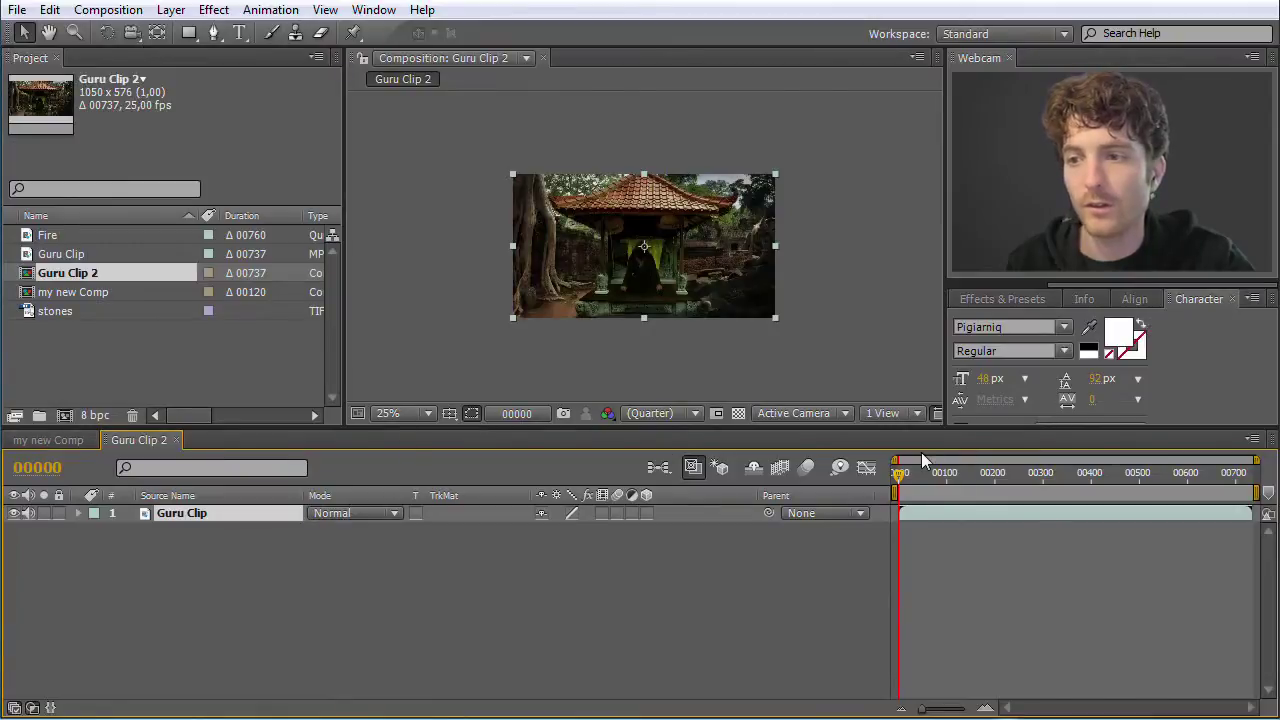
{"action": "left_click_drag", "start_coordinate": [898, 483], "coordinate": [1265, 475]}
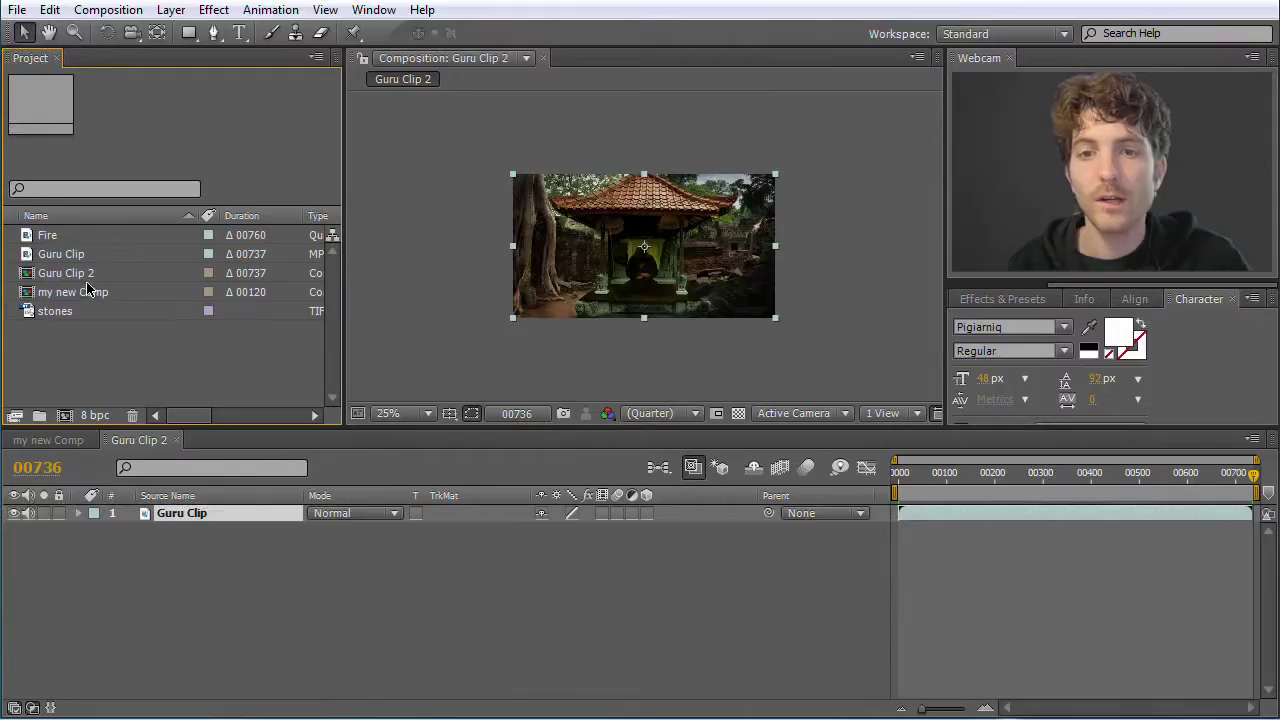
Step: Delete the my new Comp composition from the Project panel, confirming the deletion dialog
{"action": "left_click", "coordinate": [75, 276]}
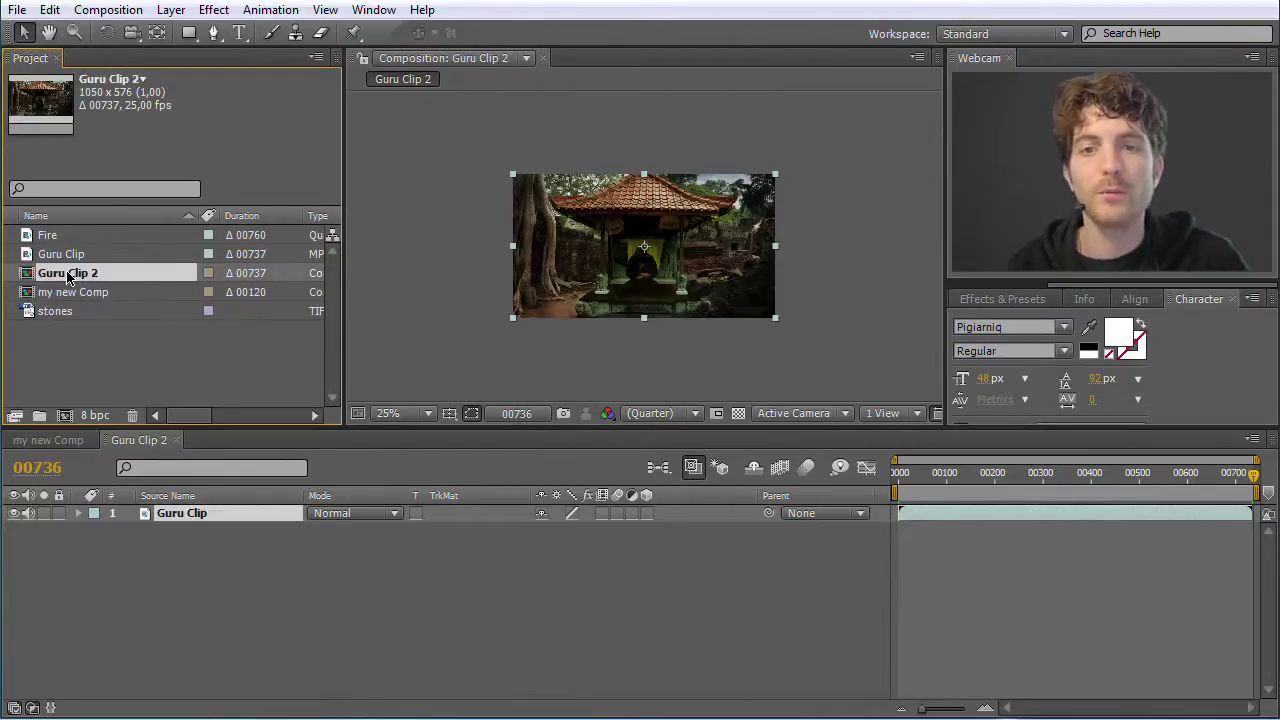
{"action": "left_click", "coordinate": [75, 293]}
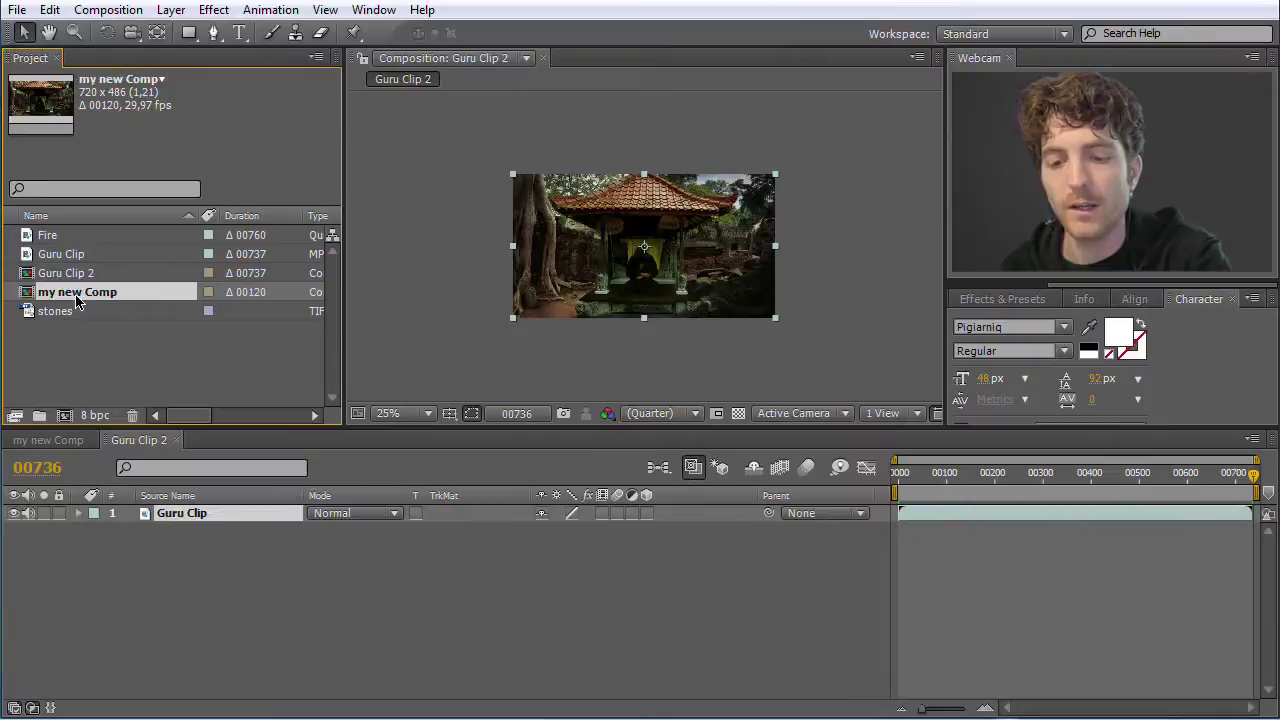
{"action": "right_click", "coordinate": [77, 302]}
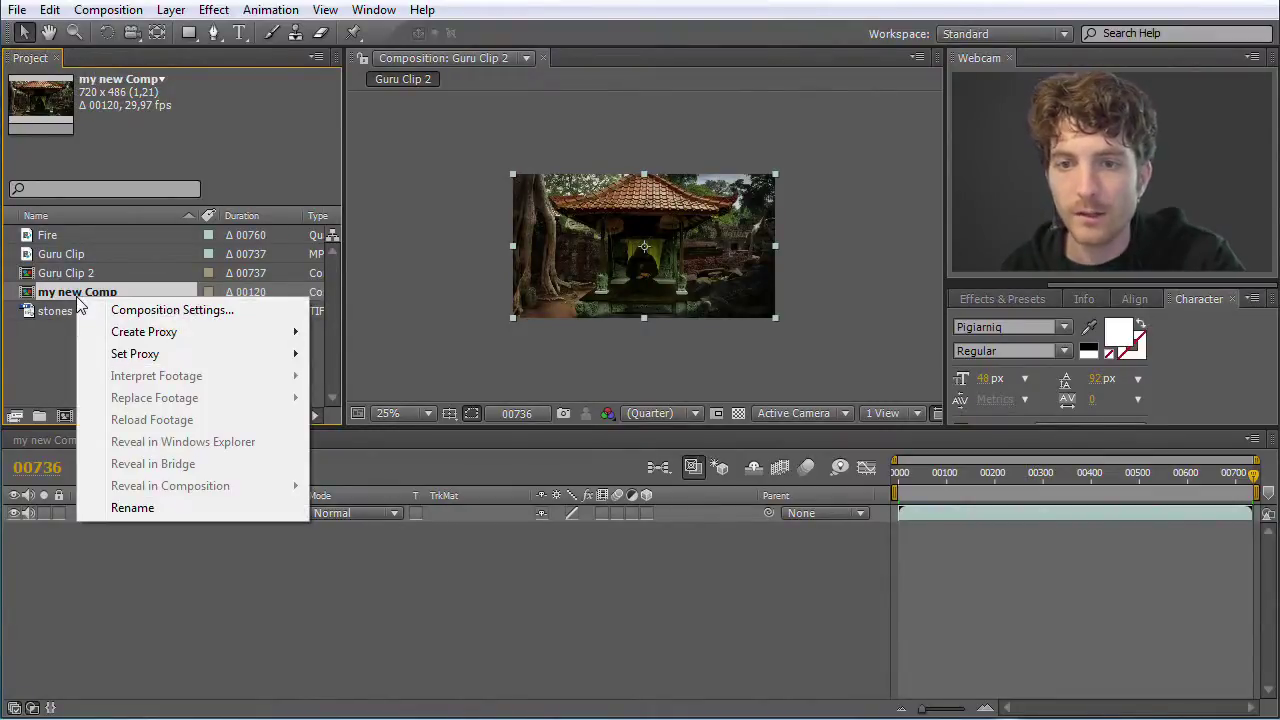
{"action": "left_click", "coordinate": [69, 352]}
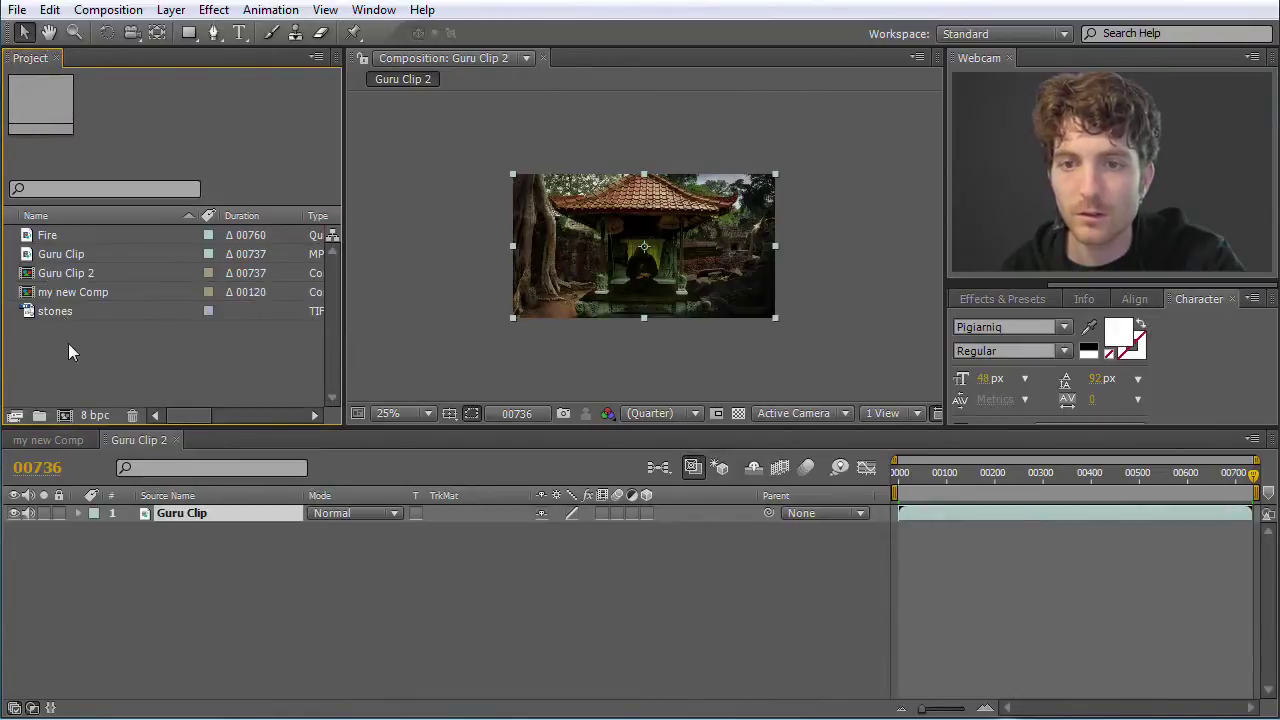
{"action": "left_click", "coordinate": [57, 296]}
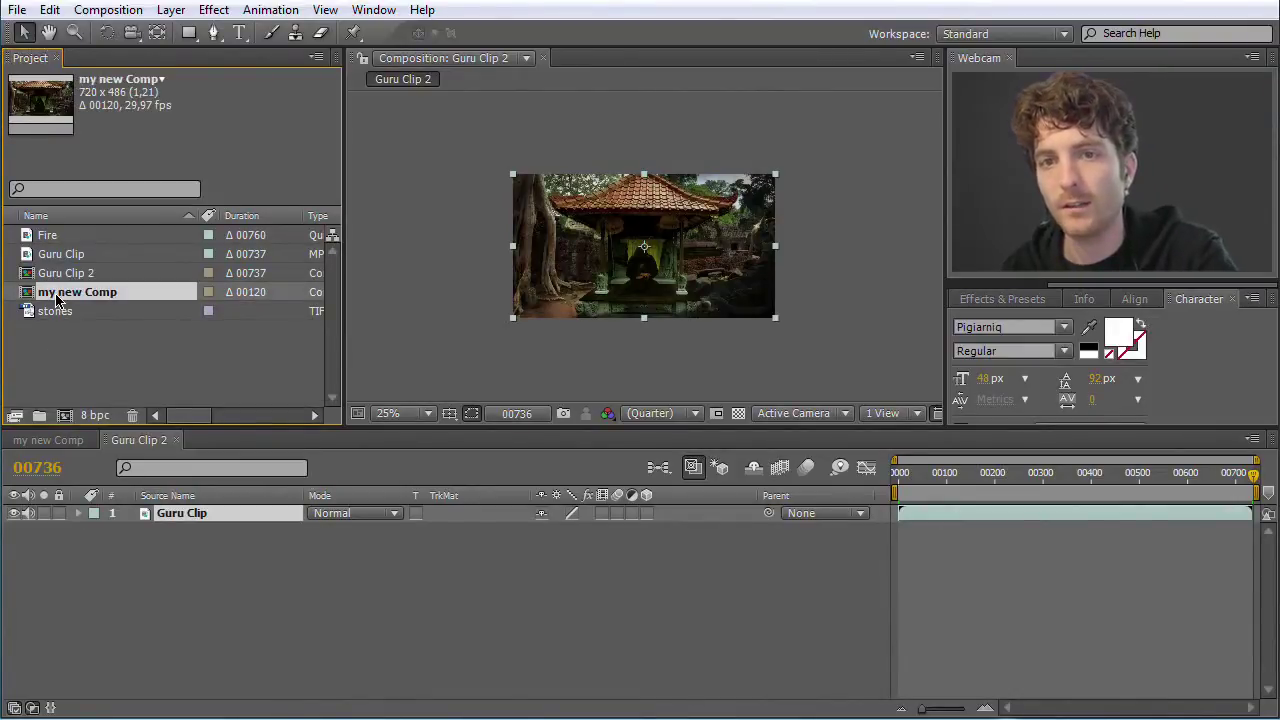
{"action": "key", "text": "Delete"}
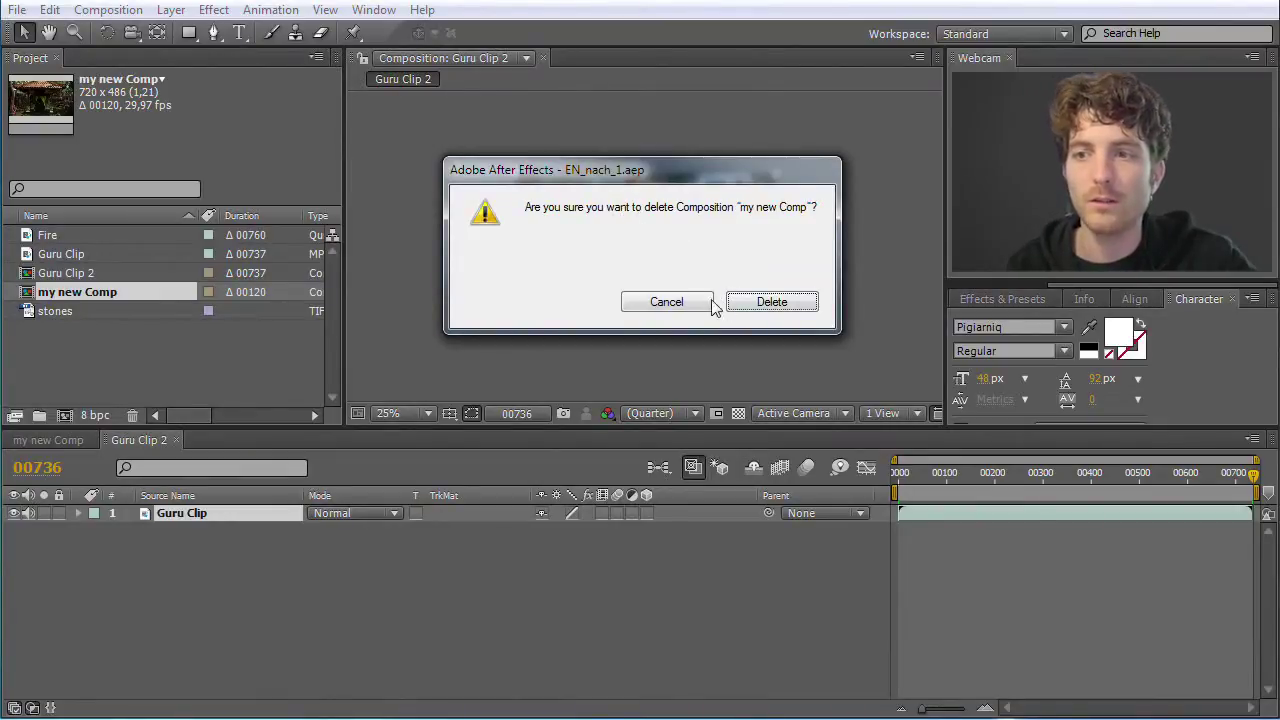
{"action": "left_click", "coordinate": [786, 306]}
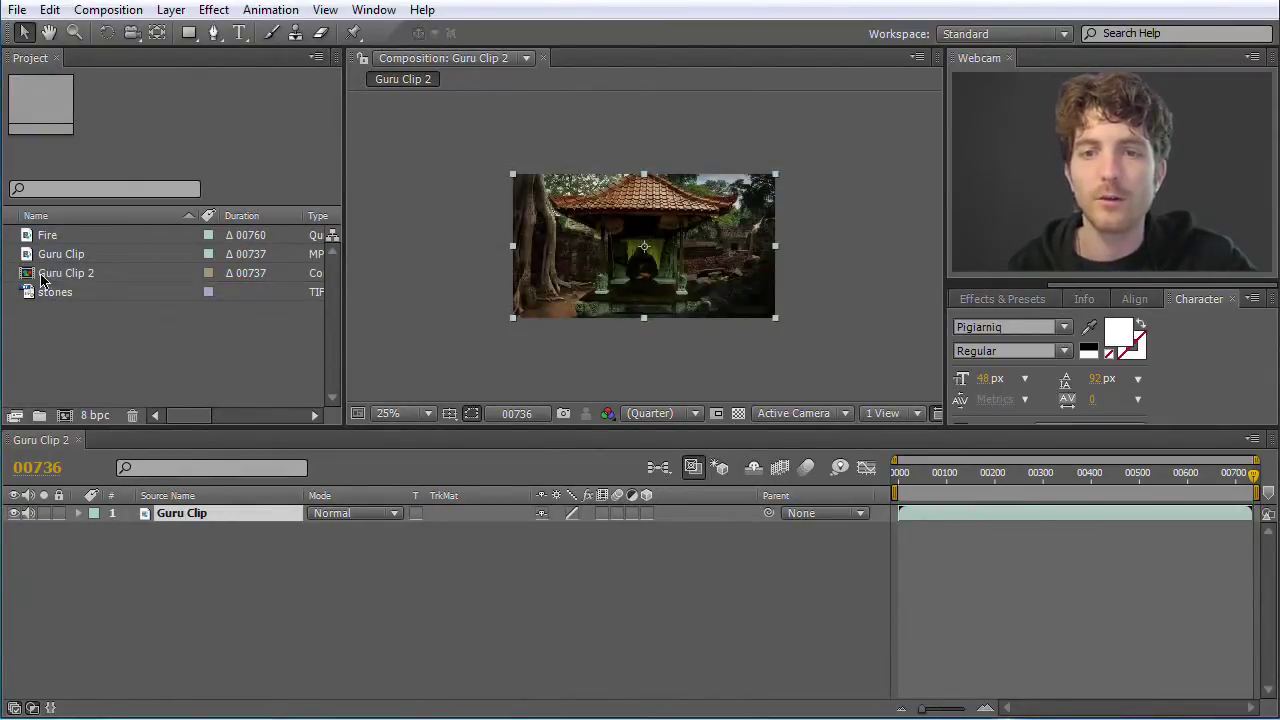
{"action": "left_click", "coordinate": [52, 279]}
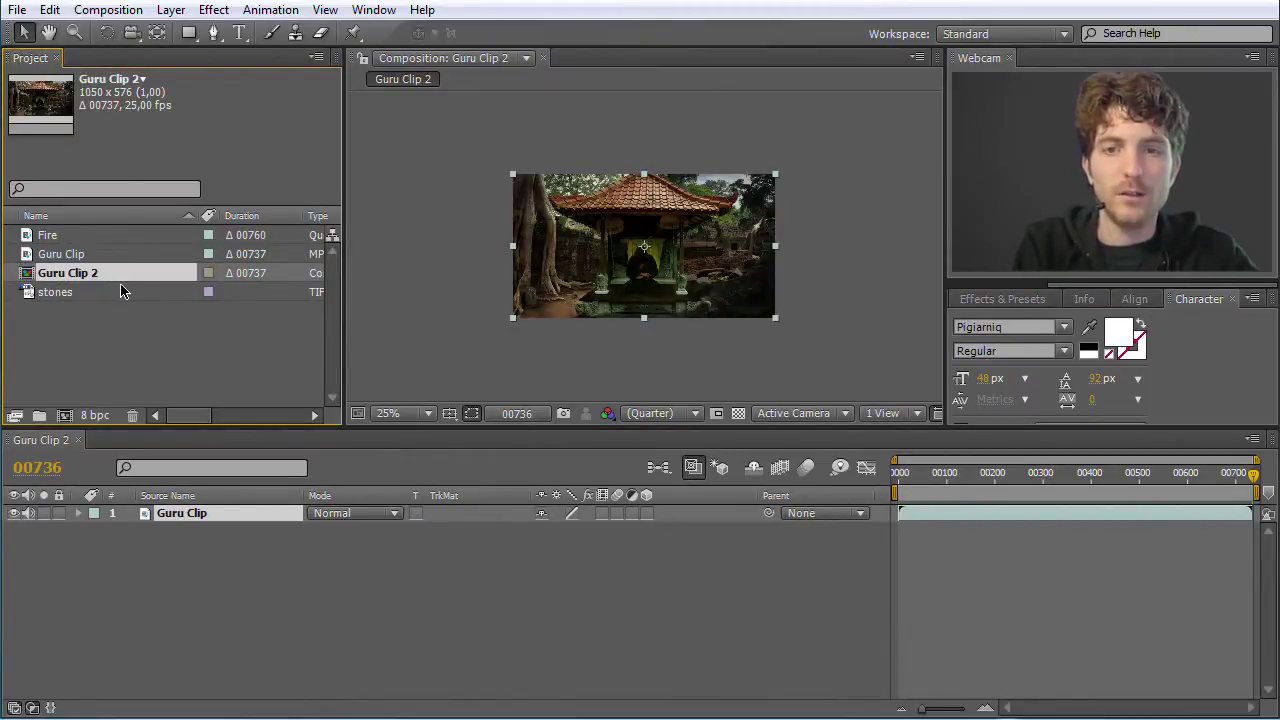
Step: Edit the Guru Clip 2 name into 'Guru Composition' and confirm it
{"action": "key", "text": "Return"}
{"action": "key", "text": "Home"}
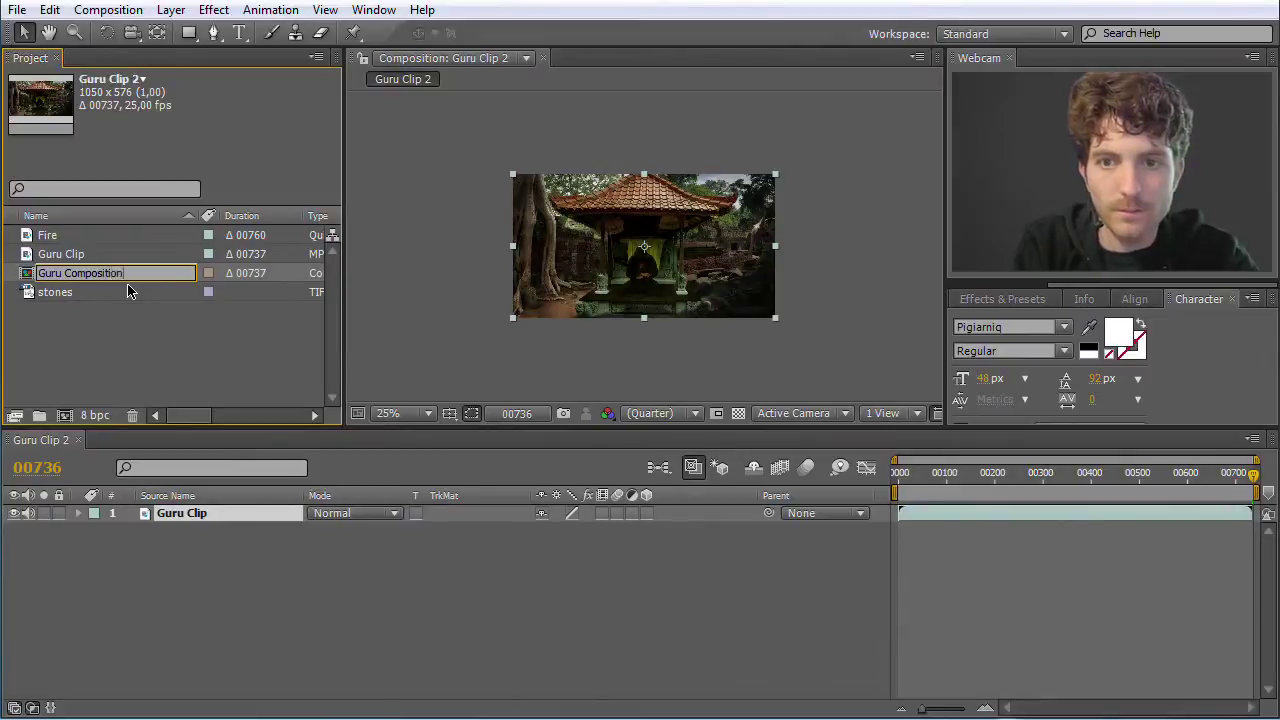
{"action": "key", "text": "Return"}
Step: Scrub the Guru Composition timeline back and forth to preview its frames
{"action": "left_click", "coordinate": [193, 543]}
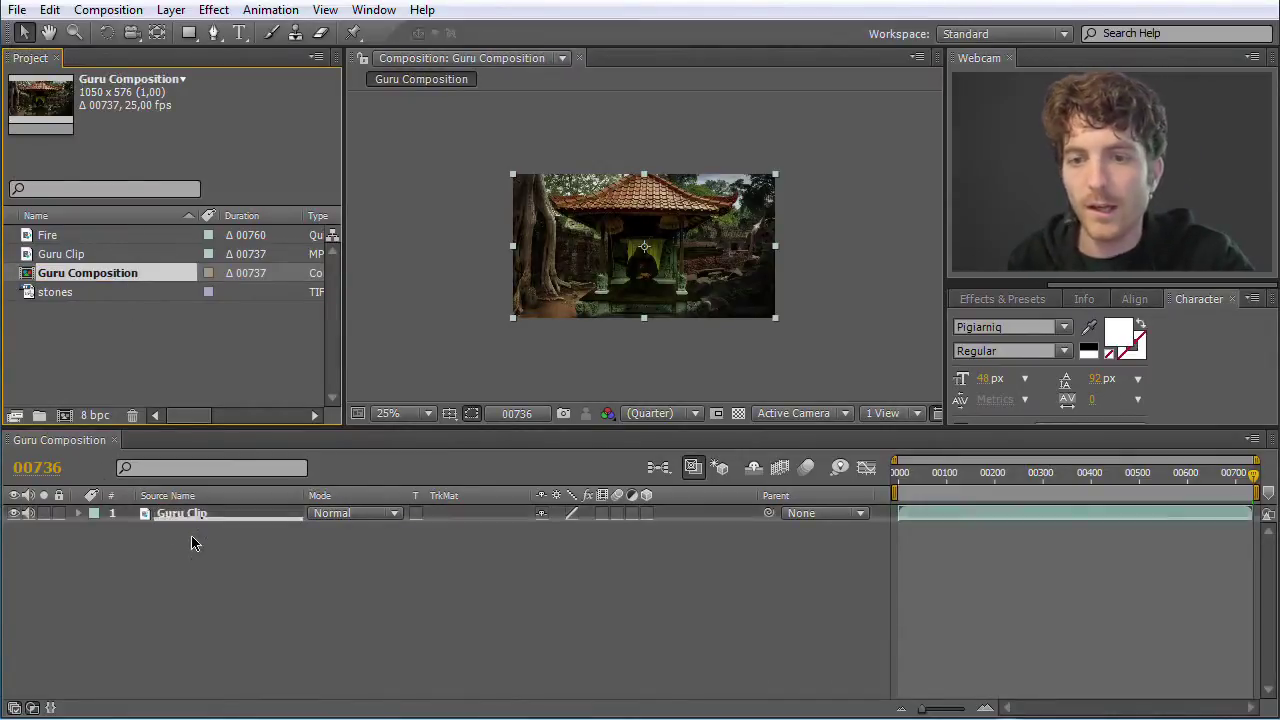
{"action": "left_click_drag", "start_coordinate": [1252, 475], "coordinate": [1073, 480]}
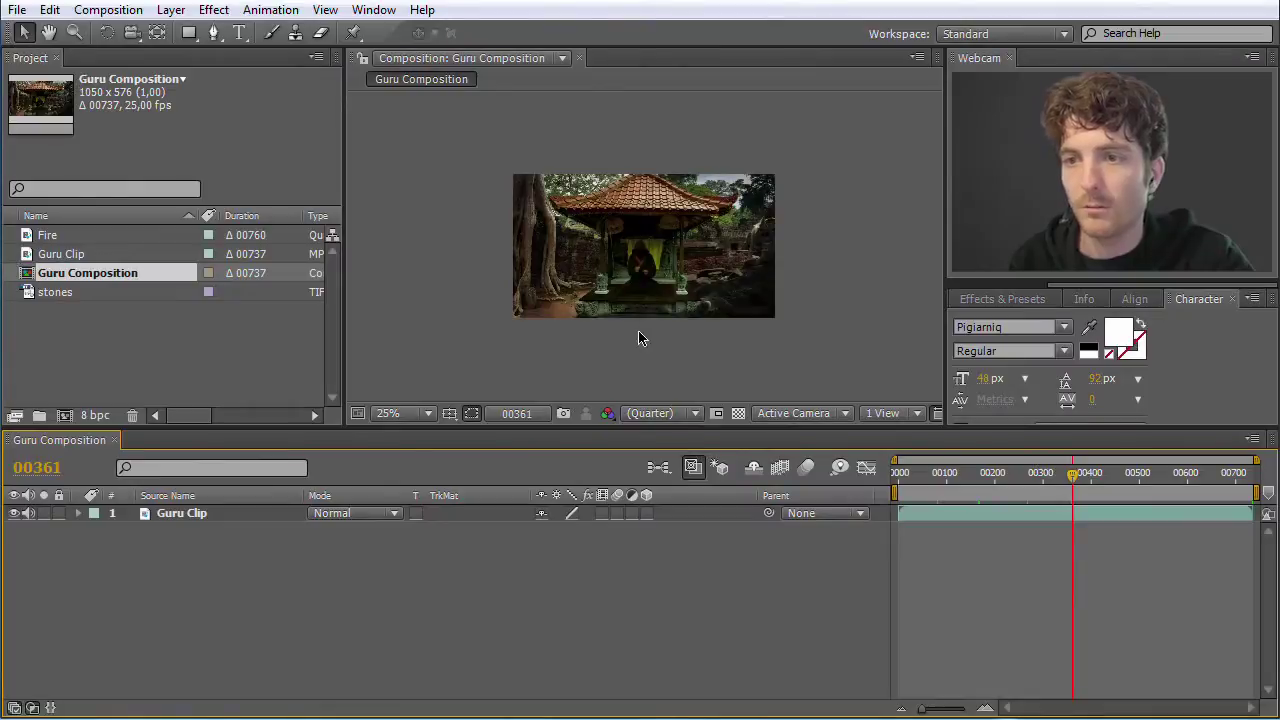
{"action": "scroll", "coordinate": [630, 263], "scroll_direction": "up", "scroll_amount": 2}
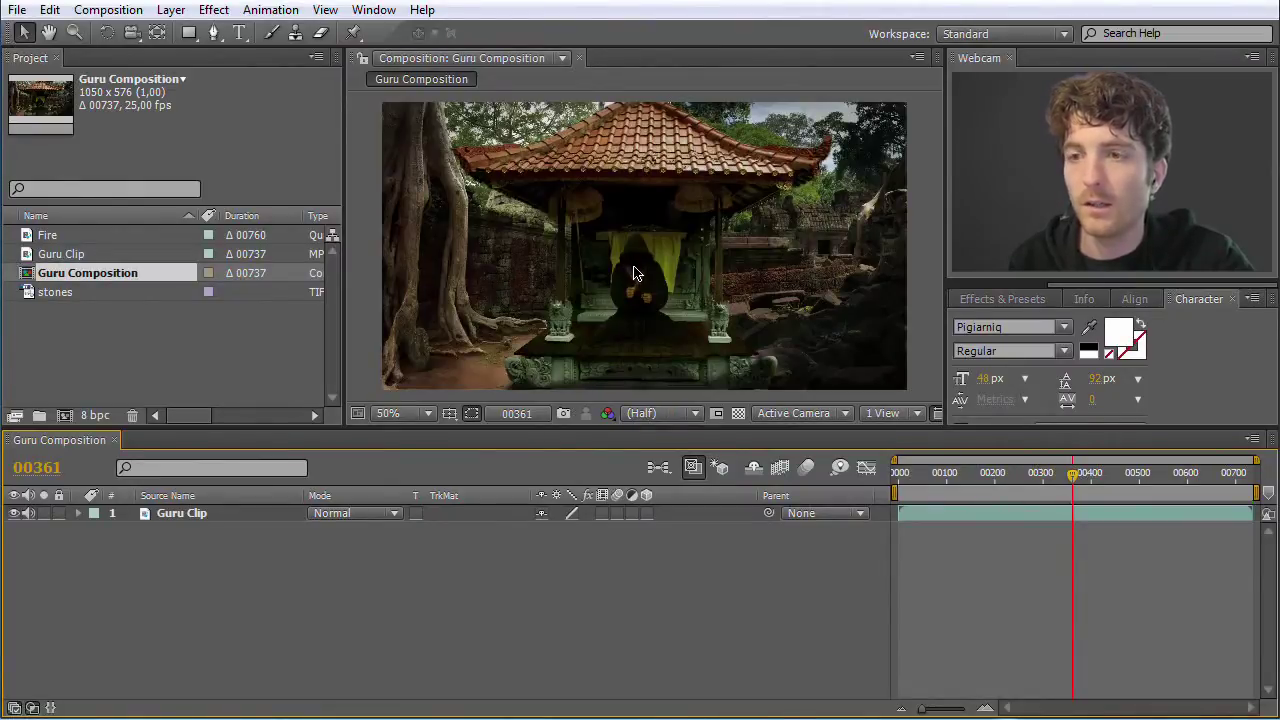
{"action": "left_click_drag", "start_coordinate": [1076, 480], "coordinate": [1190, 487]}
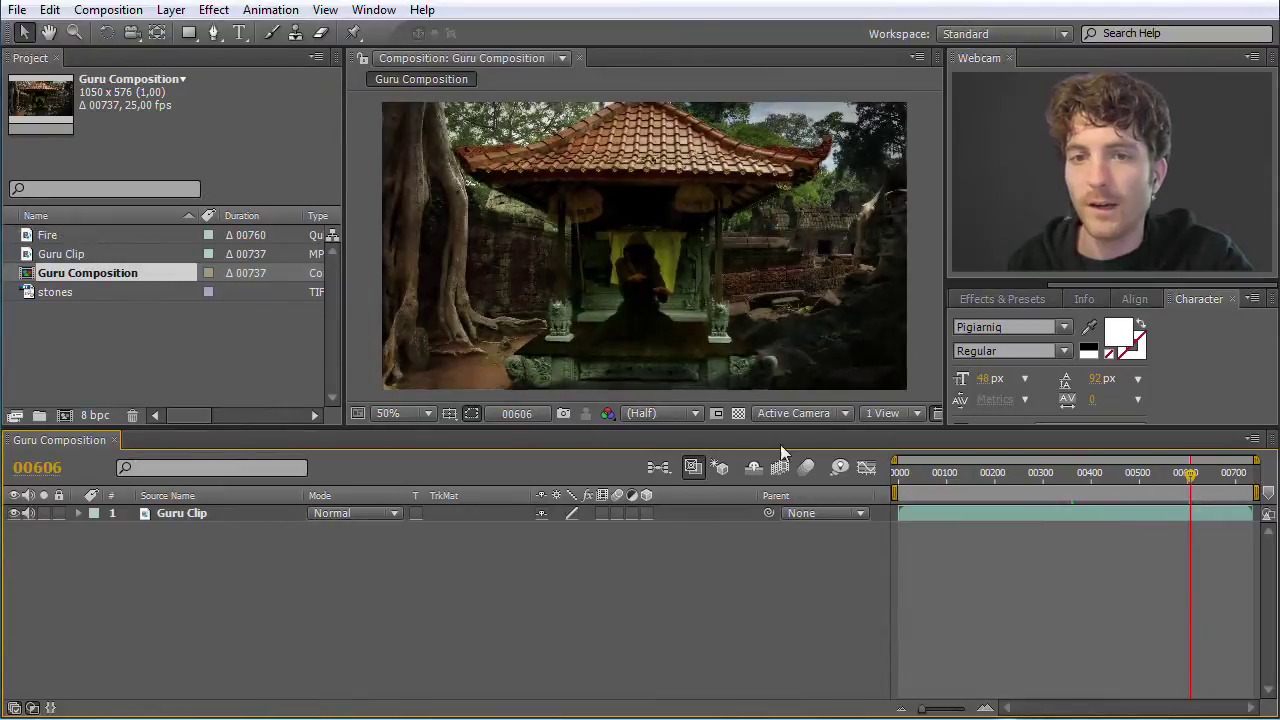
Step: Drag the Fire footage into the Guru Composition timeline above Guru Clip, then scrub to find the flames
{"action": "left_click", "coordinate": [28, 238]}
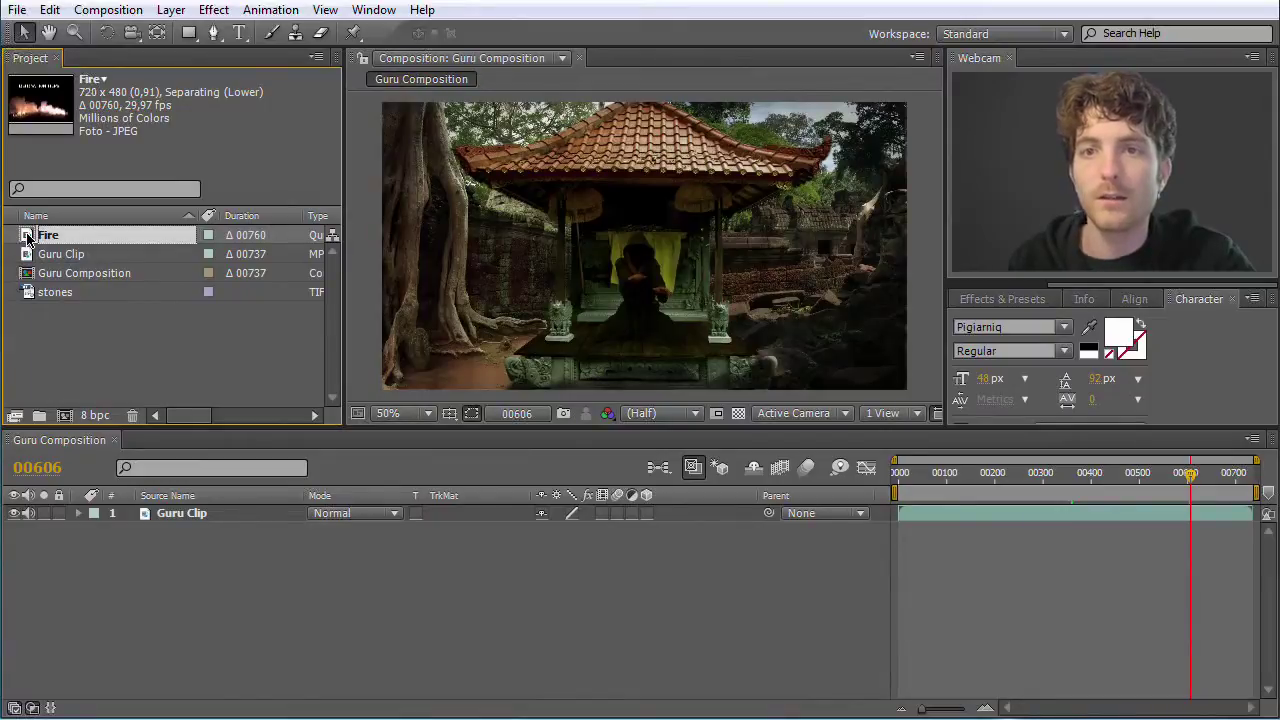
{"action": "left_click_drag", "start_coordinate": [28, 238], "coordinate": [189, 508]}
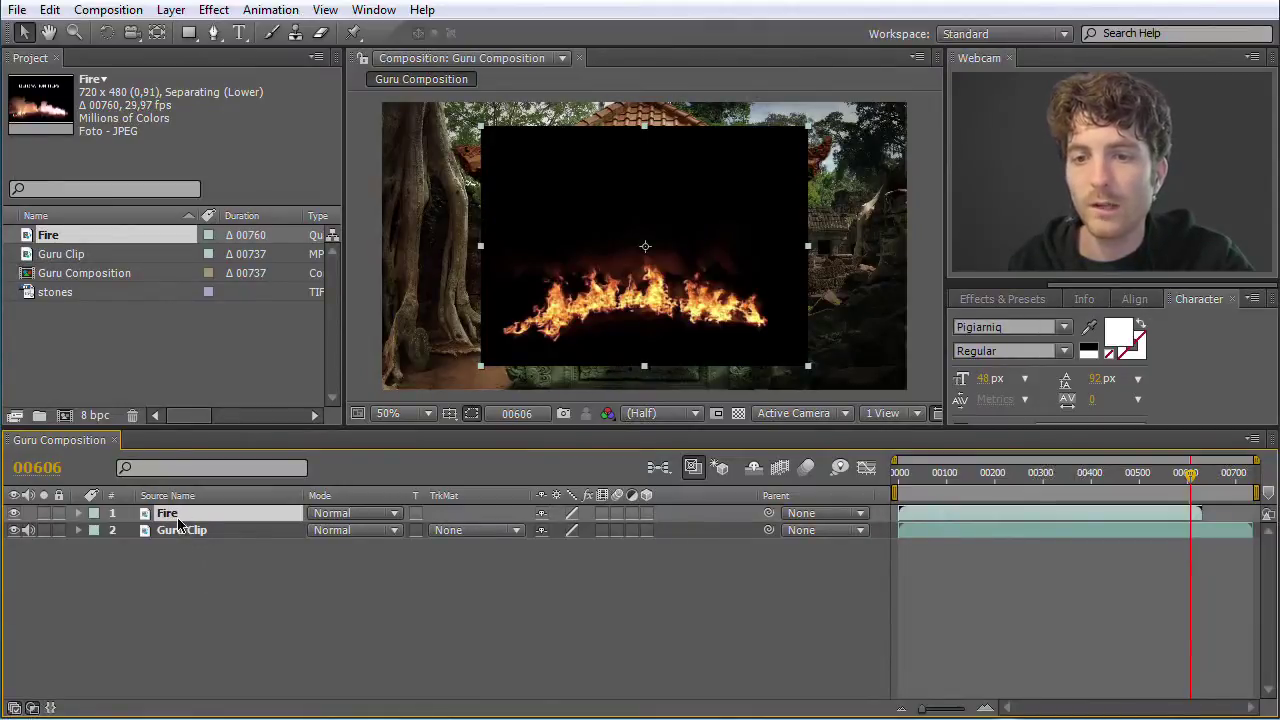
{"action": "left_click_drag", "start_coordinate": [1190, 480], "coordinate": [1133, 481]}
{"action": "left_click_drag", "start_coordinate": [1145, 481], "coordinate": [975, 481]}
{"action": "left_click_drag", "start_coordinate": [921, 710], "coordinate": [944, 708]}
{"action": "mouse_move", "coordinate": [1034, 481]}
{"action": "left_mouse_down"}
{"action": "mouse_move", "coordinate": [1062, 481]}
{"action": "mouse_move", "coordinate": [999, 481]}
{"action": "mouse_move", "coordinate": [1010, 481]}
{"action": "left_mouse_up"}
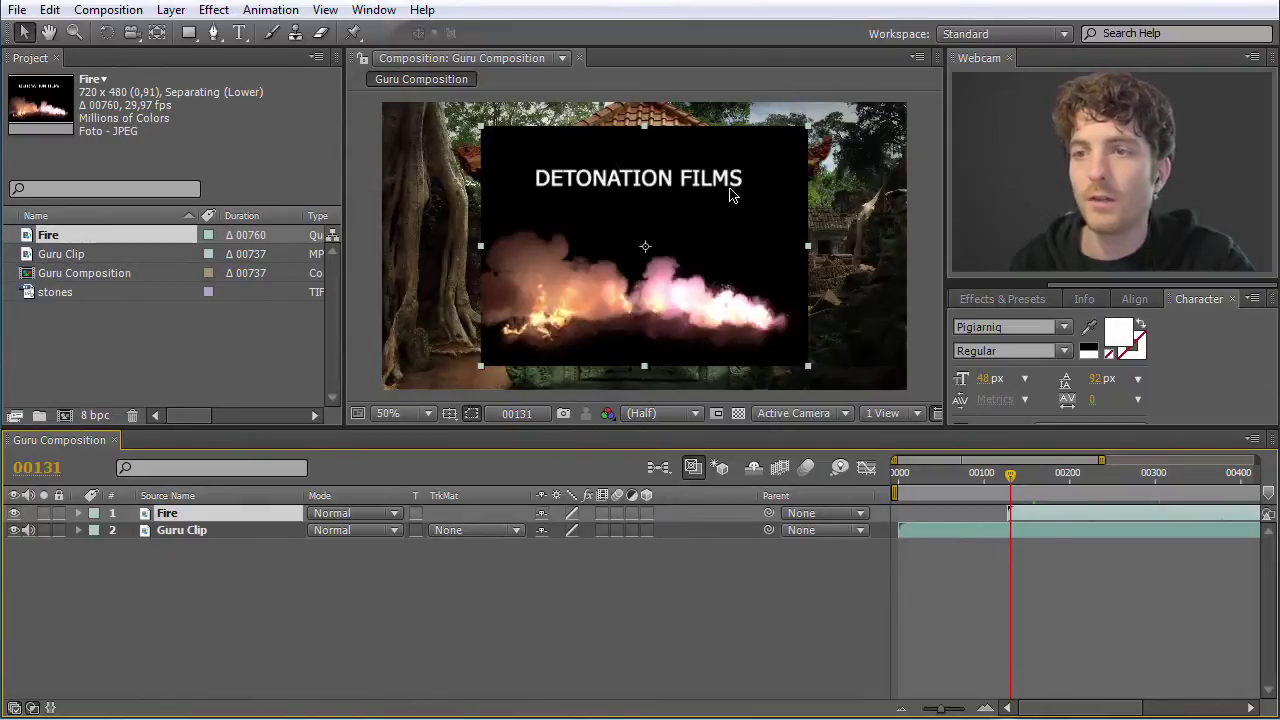
Step: Zoom the timeline around the Fire layer's start and scrub through its frames
{"action": "left_click_drag", "start_coordinate": [1015, 485], "coordinate": [1019, 484]}
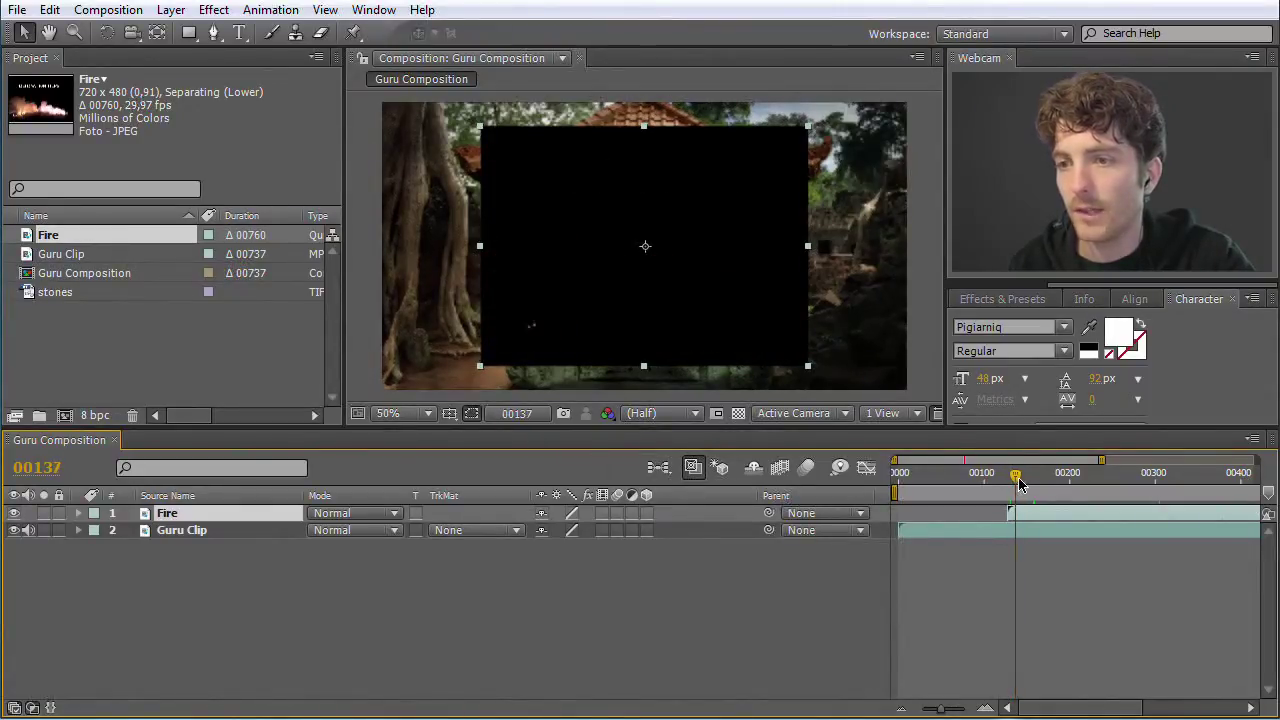
{"action": "left_click_drag", "start_coordinate": [946, 712], "coordinate": [952, 712]}
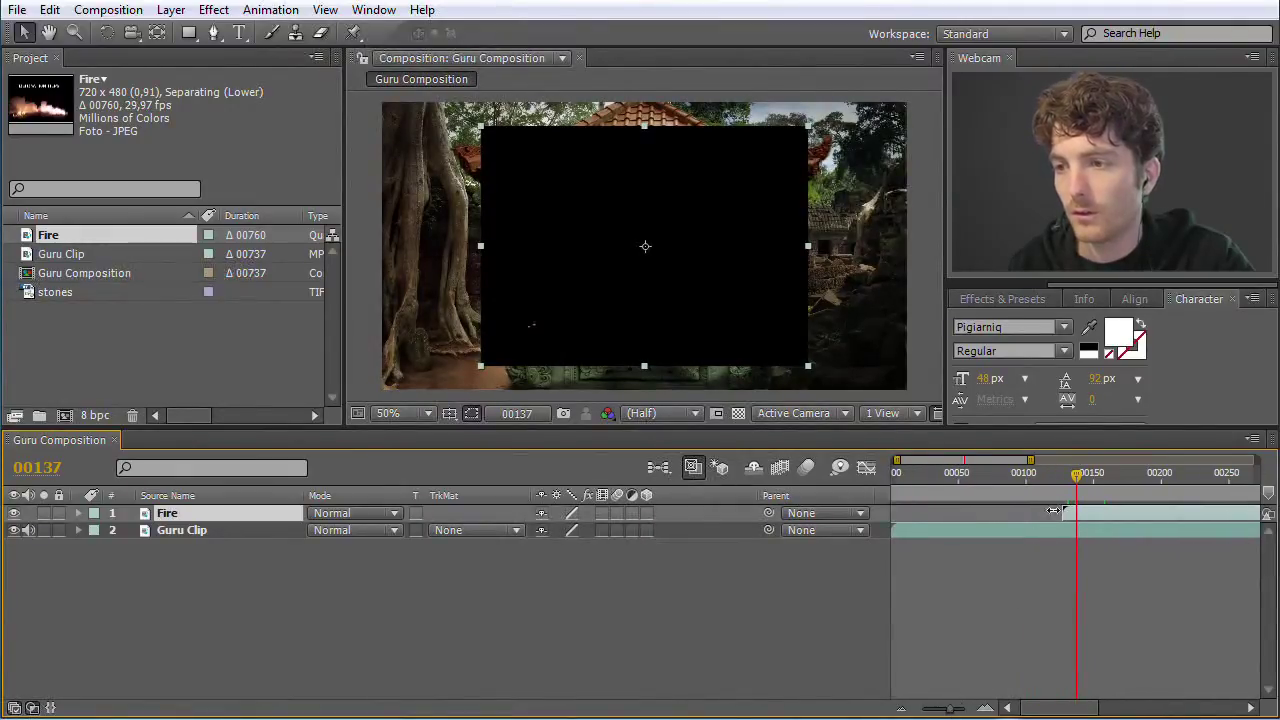
{"action": "left_click_drag", "start_coordinate": [1078, 484], "coordinate": [1078, 484]}
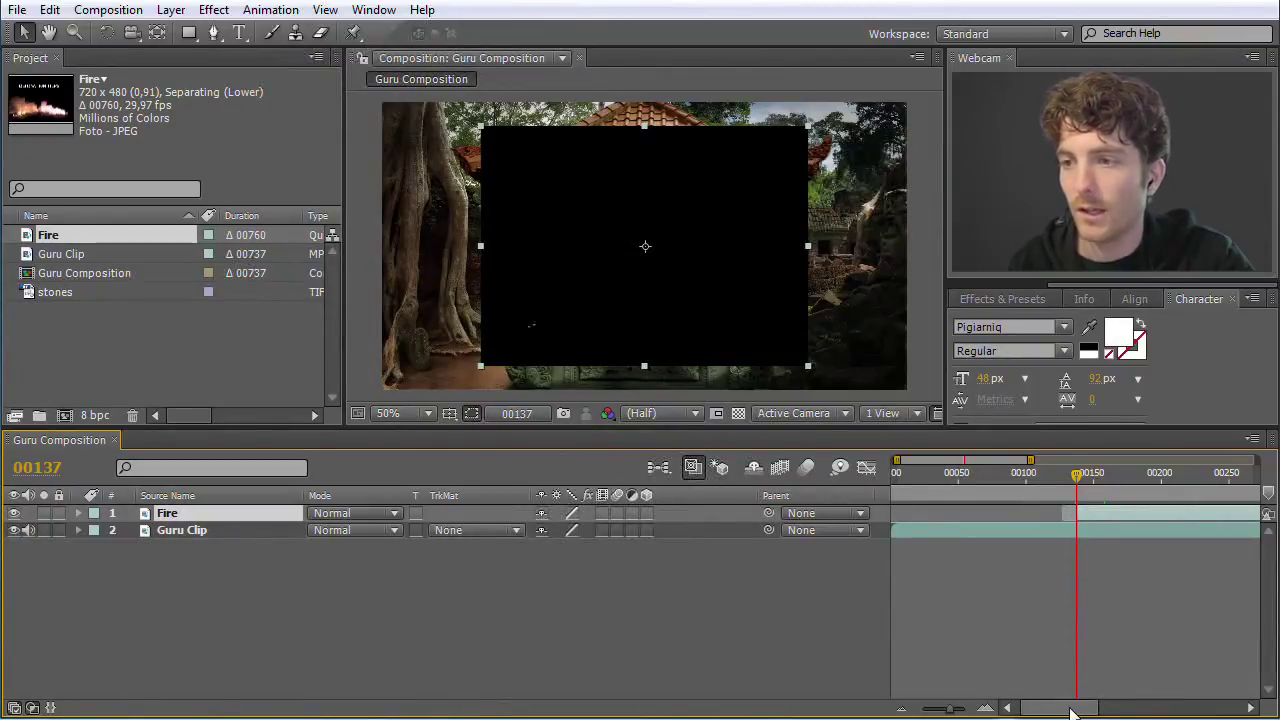
{"action": "left_click_drag", "start_coordinate": [946, 710], "coordinate": [918, 710]}
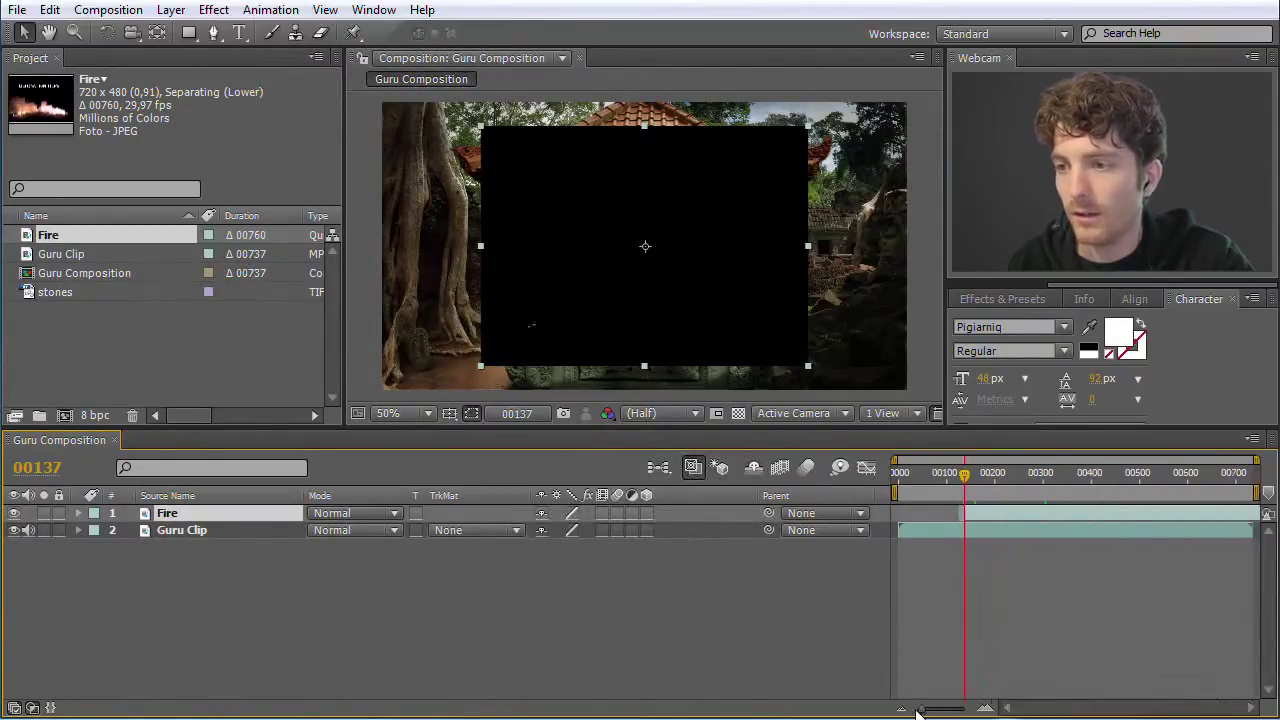
{"action": "left_click_drag", "start_coordinate": [970, 480], "coordinate": [1094, 484]}
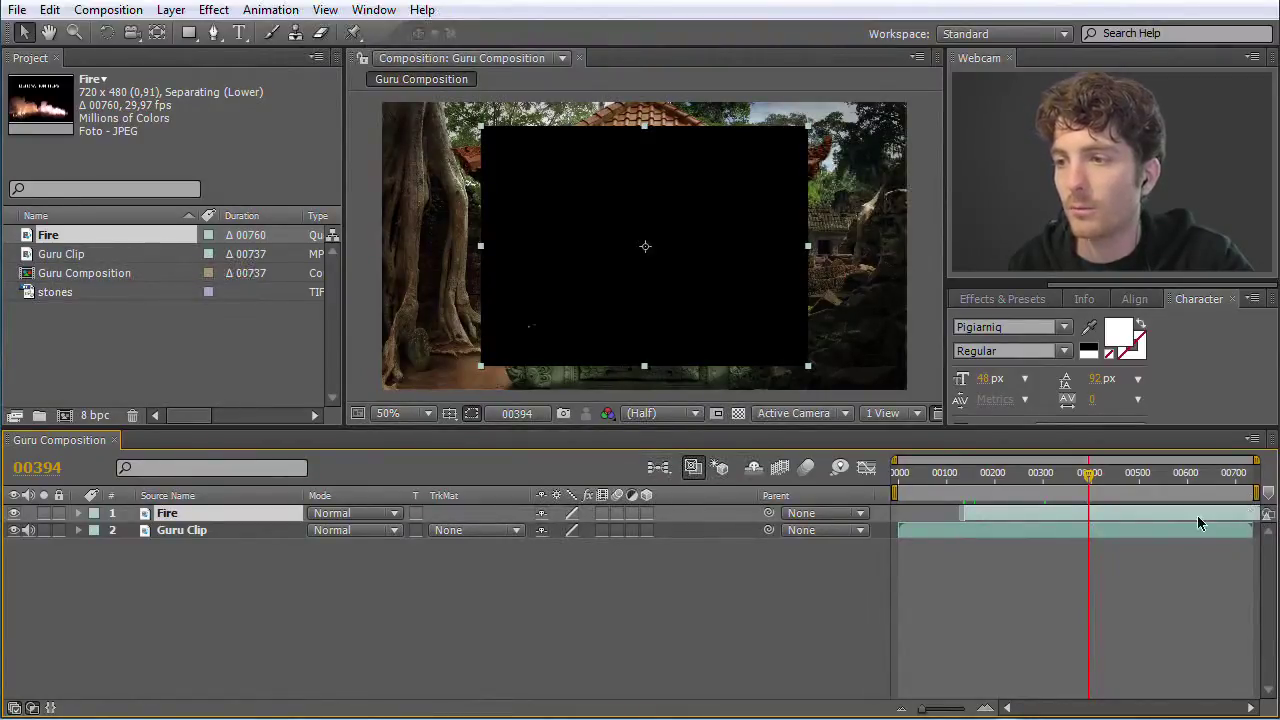
Step: Trim the Fire layer's out-point, slide it later in the timeline, and nudge it in the viewer
{"action": "left_click_drag", "start_coordinate": [1145, 517], "coordinate": [1129, 517]}
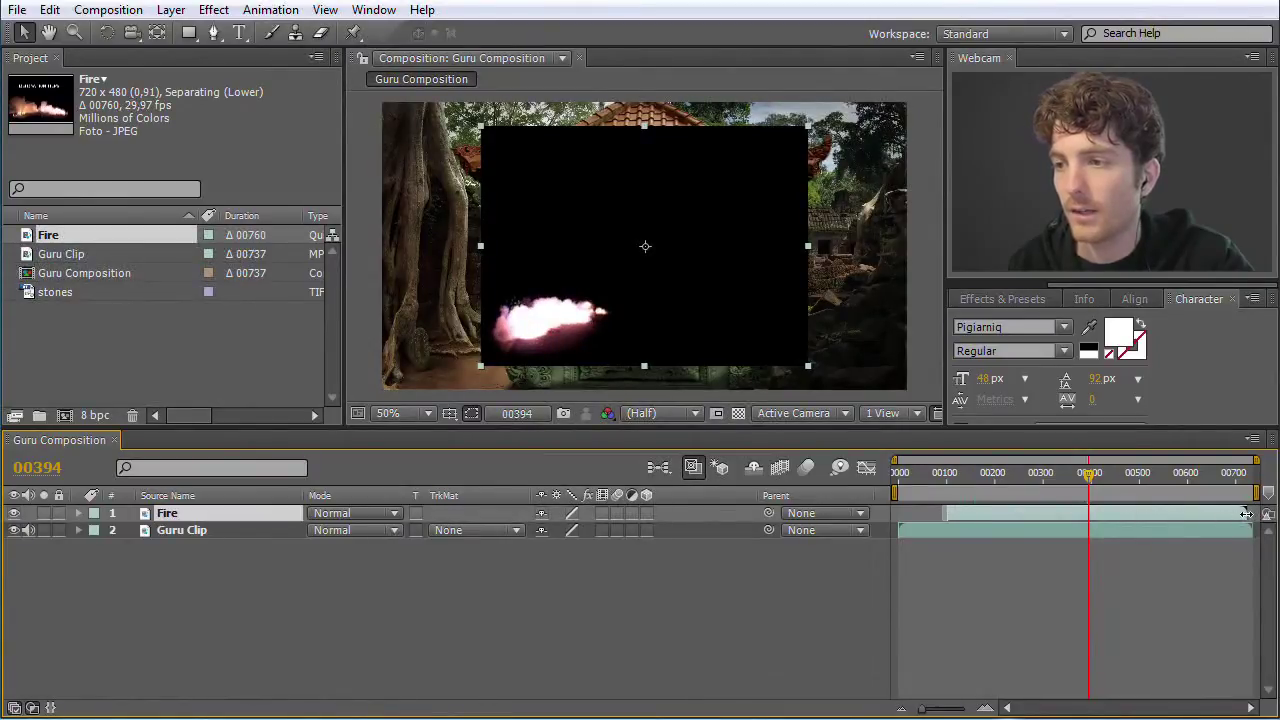
{"action": "left_click_drag", "start_coordinate": [1250, 513], "coordinate": [1069, 478]}
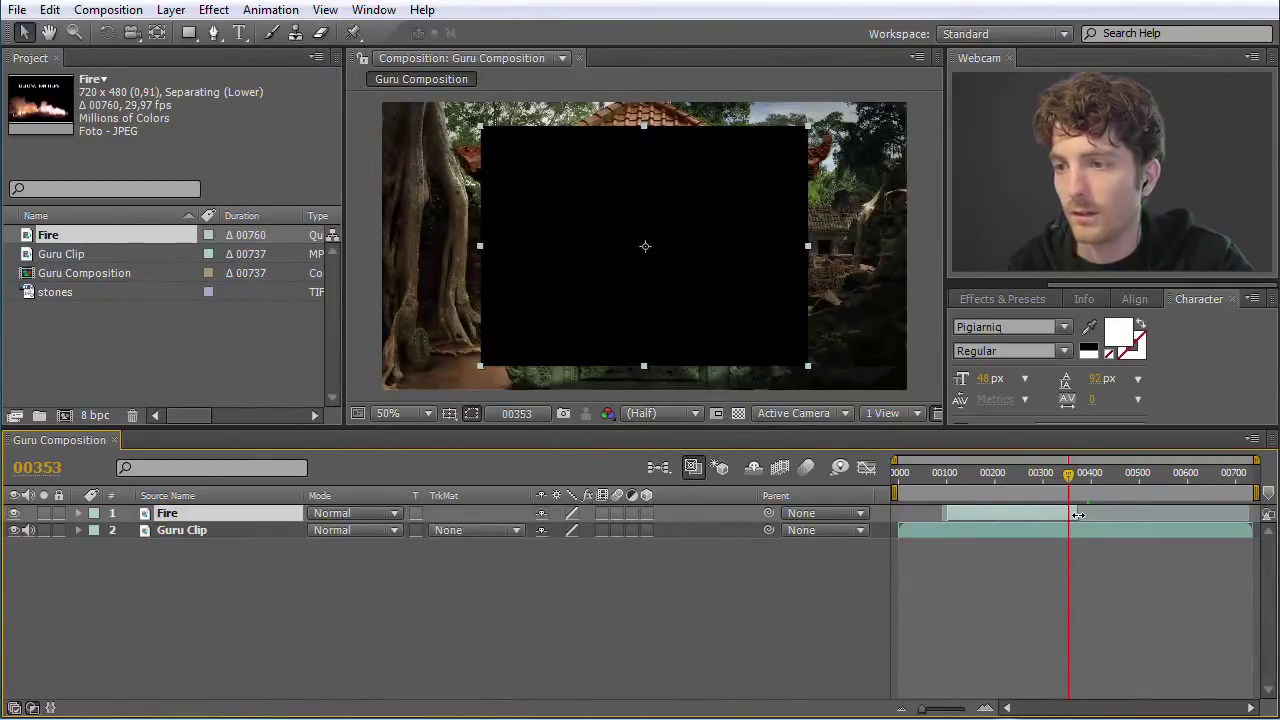
{"action": "left_click_drag", "start_coordinate": [1003, 512], "coordinate": [1210, 478]}
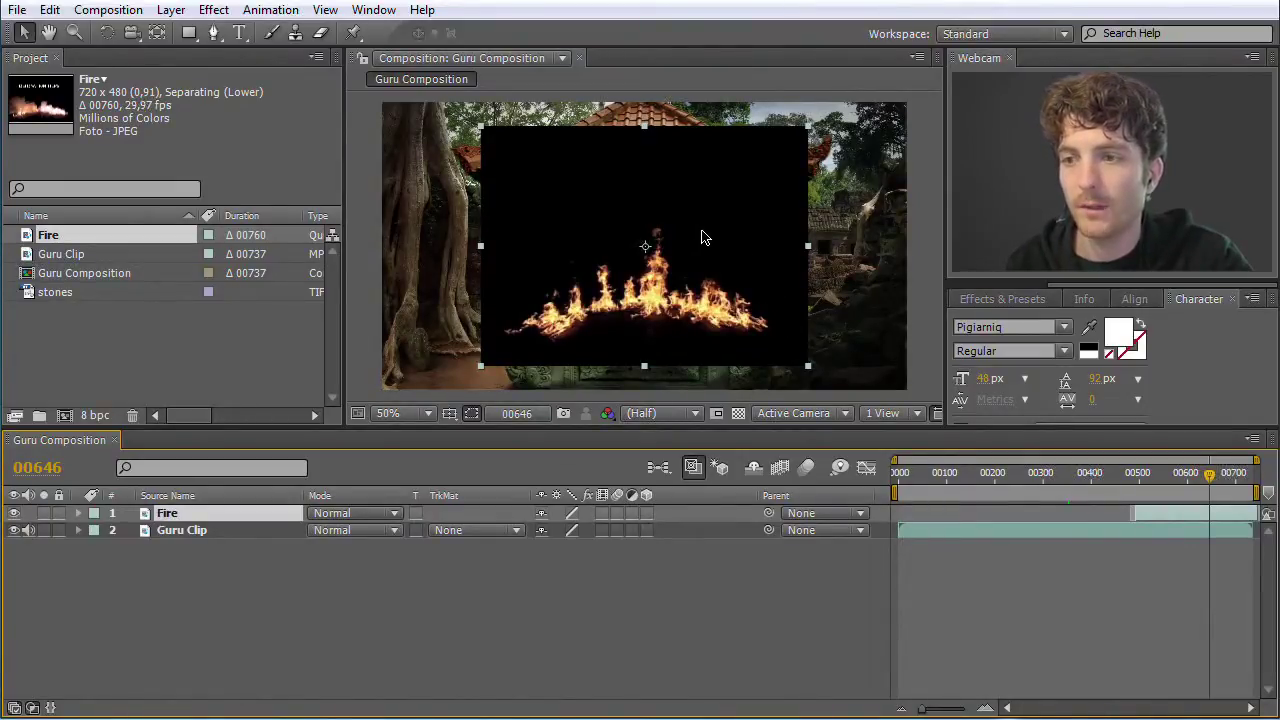
{"action": "mouse_move", "coordinate": [703, 238]}
{"action": "left_mouse_down"}
{"action": "mouse_move", "coordinate": [700, 248]}
{"action": "mouse_move", "coordinate": [703, 223]}
{"action": "mouse_move", "coordinate": [701, 238]}
{"action": "mouse_move", "coordinate": [652, 237]}
{"action": "mouse_move", "coordinate": [751, 238]}
{"action": "mouse_move", "coordinate": [625, 248]}
{"action": "mouse_move", "coordinate": [708, 245]}
{"action": "left_mouse_up"}
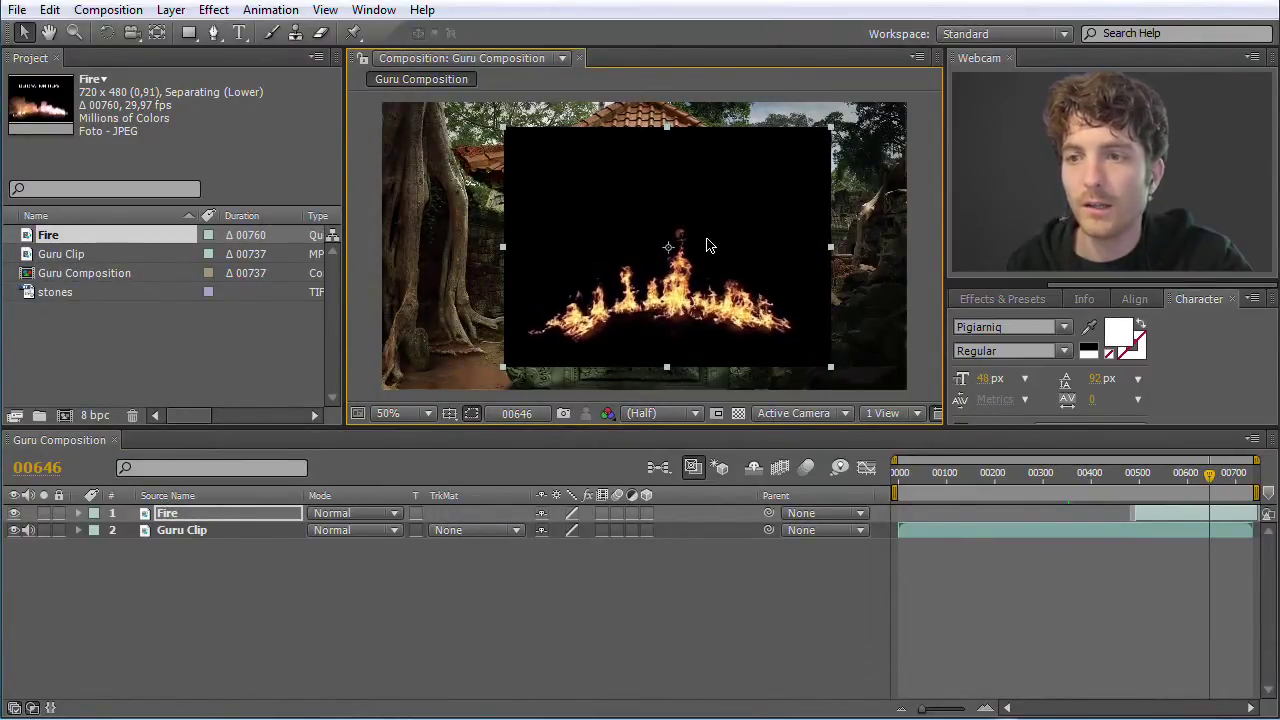
Step: Expand the Fire layer's Transform properties and drag the flames higher in the frame
{"action": "left_click", "coordinate": [167, 516]}
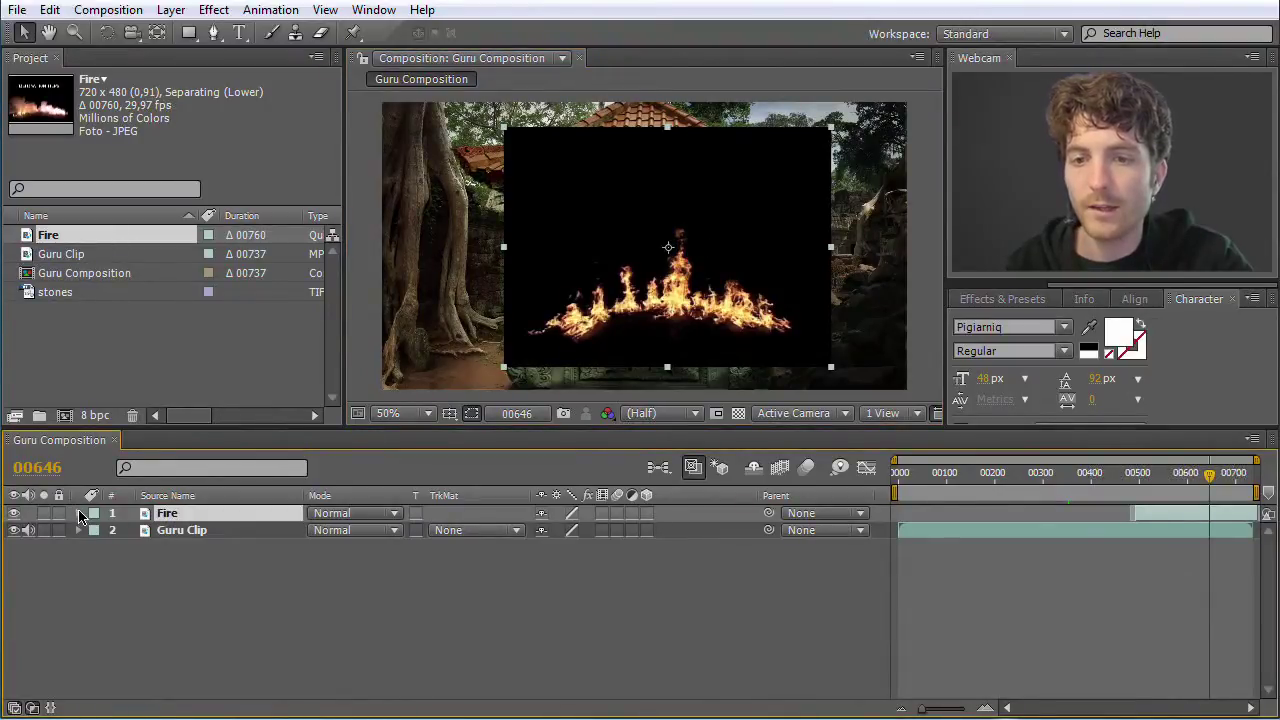
{"action": "left_click", "coordinate": [80, 514]}
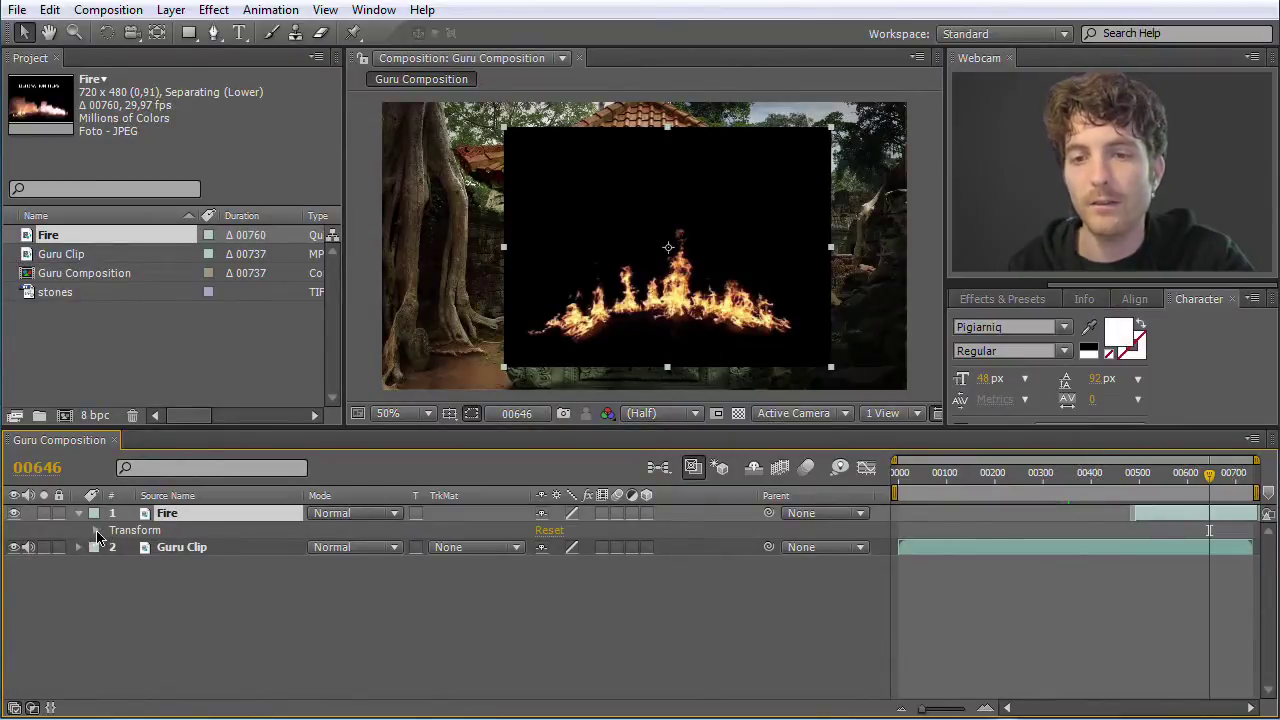
{"action": "left_click", "coordinate": [97, 531]}
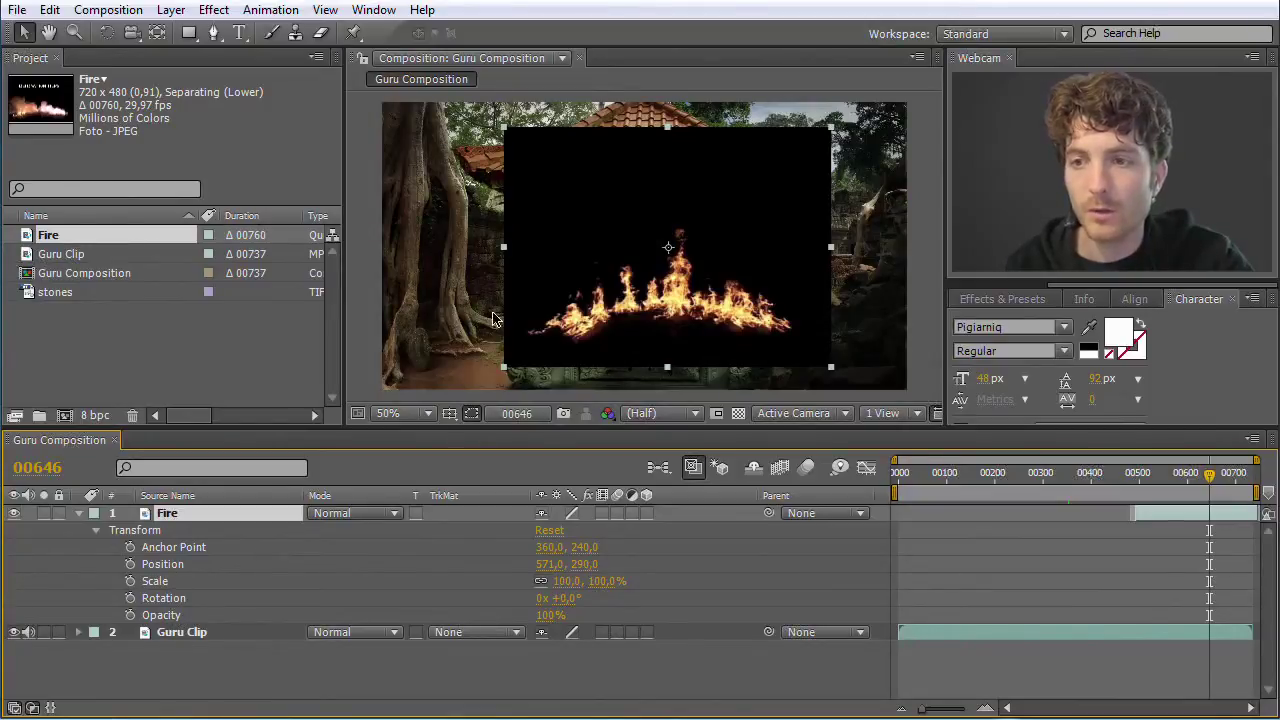
{"action": "mouse_move", "coordinate": [625, 230]}
{"action": "left_mouse_down"}
{"action": "mouse_move", "coordinate": [594, 229]}
{"action": "mouse_move", "coordinate": [643, 229]}
{"action": "mouse_move", "coordinate": [605, 230]}
{"action": "mouse_move", "coordinate": [628, 218]}
{"action": "mouse_move", "coordinate": [628, 230]}
{"action": "left_mouse_up"}
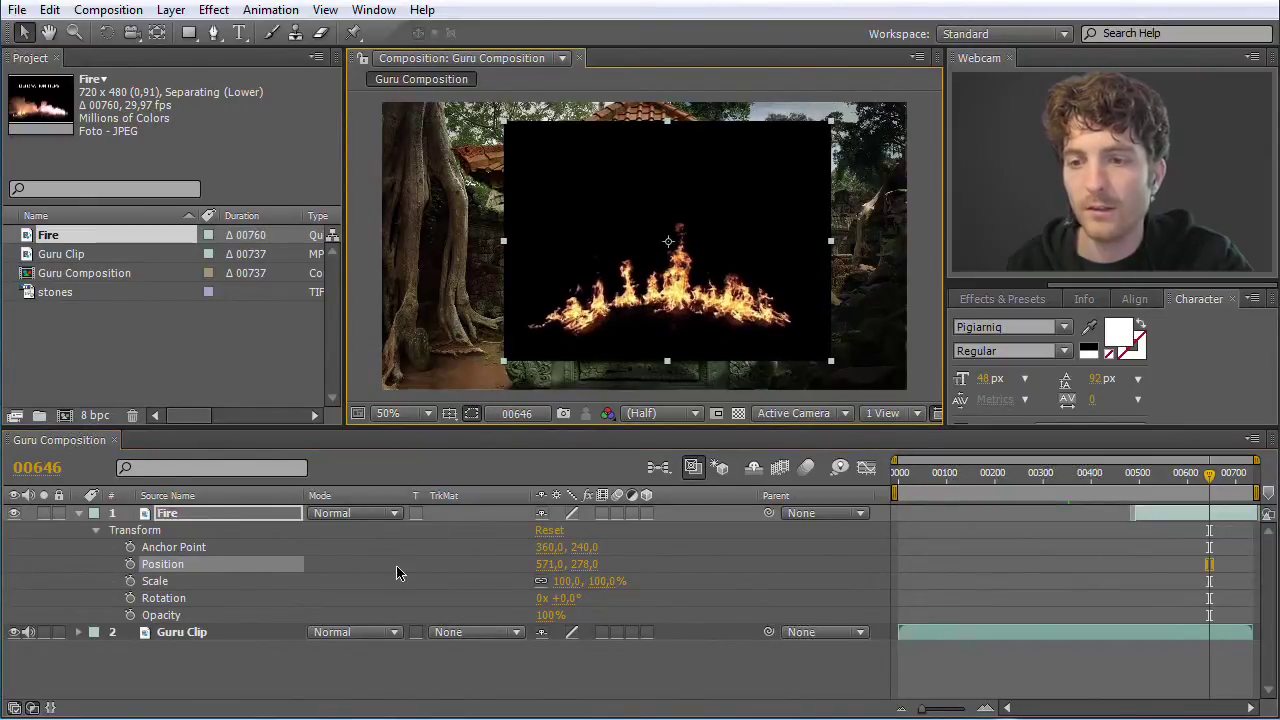
{"action": "mouse_move", "coordinate": [604, 316]}
{"action": "left_mouse_down"}
{"action": "mouse_move", "coordinate": [601, 290]}
{"action": "mouse_move", "coordinate": [563, 296]}
{"action": "mouse_move", "coordinate": [591, 296]}
{"action": "left_mouse_up"}
Step: Set the Fire layer's Position to 561, 274 and scrub its Scale down to 81%
{"action": "left_click", "coordinate": [550, 566]}
{"action": "type", "text": "600"}
{"action": "key", "text": "Return"}
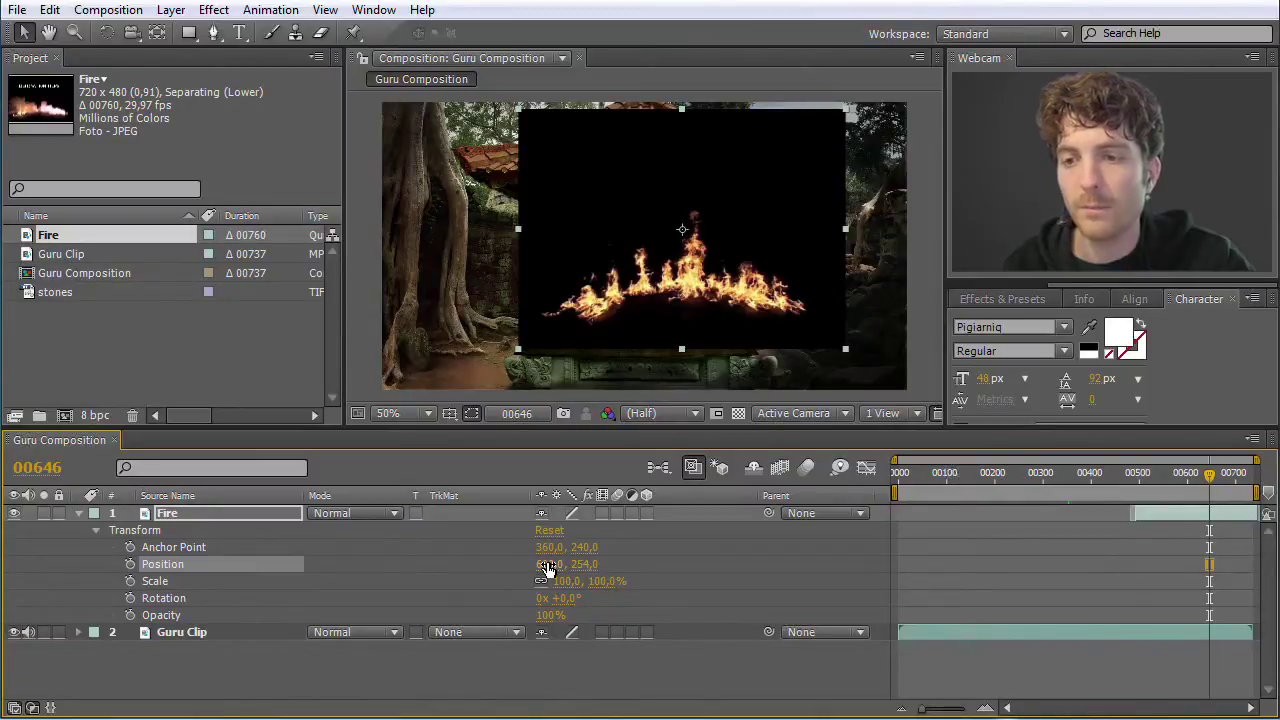
{"action": "left_click_drag", "start_coordinate": [547, 567], "coordinate": [510, 566]}
{"action": "mouse_move", "coordinate": [589, 580]}
{"action": "left_mouse_down"}
{"action": "mouse_move", "coordinate": [637, 571]}
{"action": "mouse_move", "coordinate": [525, 571]}
{"action": "mouse_move", "coordinate": [610, 572]}
{"action": "mouse_move", "coordinate": [600, 580]}
{"action": "left_mouse_up"}
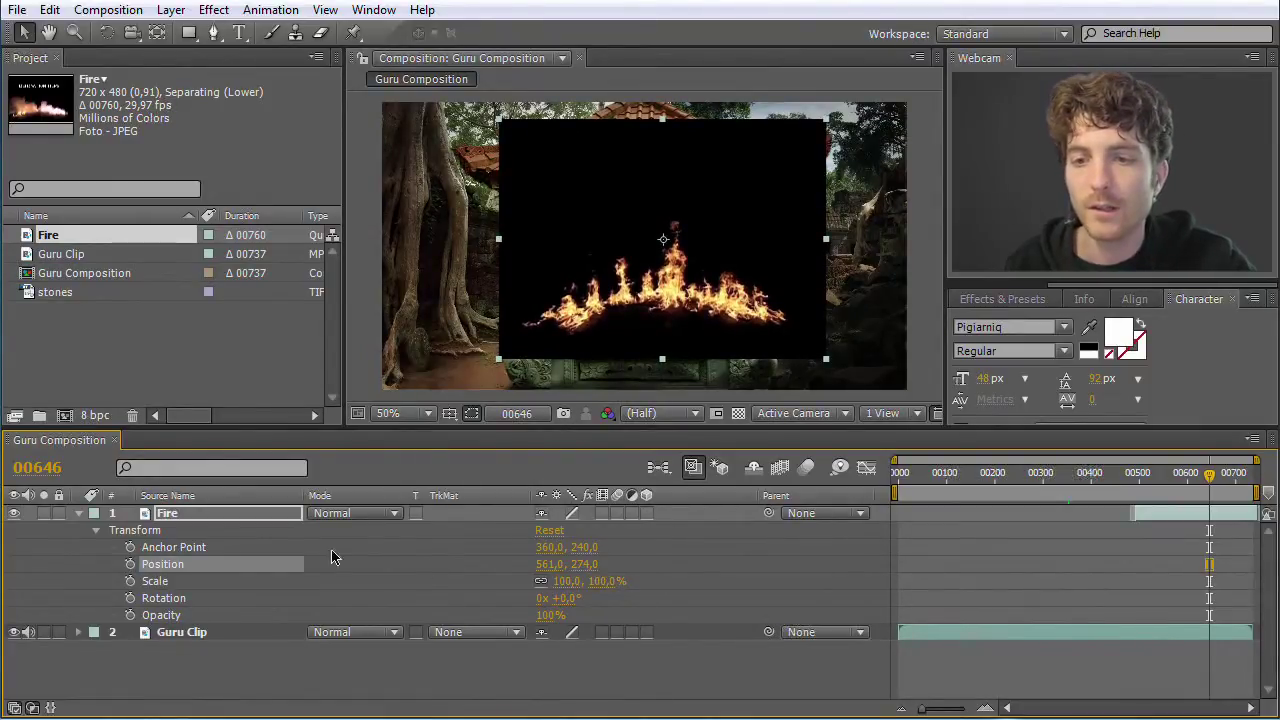
{"action": "mouse_move", "coordinate": [570, 590]}
{"action": "left_mouse_down"}
{"action": "mouse_move", "coordinate": [605, 589]}
{"action": "mouse_move", "coordinate": [530, 590]}
{"action": "mouse_move", "coordinate": [609, 591]}
{"action": "mouse_move", "coordinate": [357, 591]}
{"action": "mouse_move", "coordinate": [562, 596]}
{"action": "left_mouse_up"}
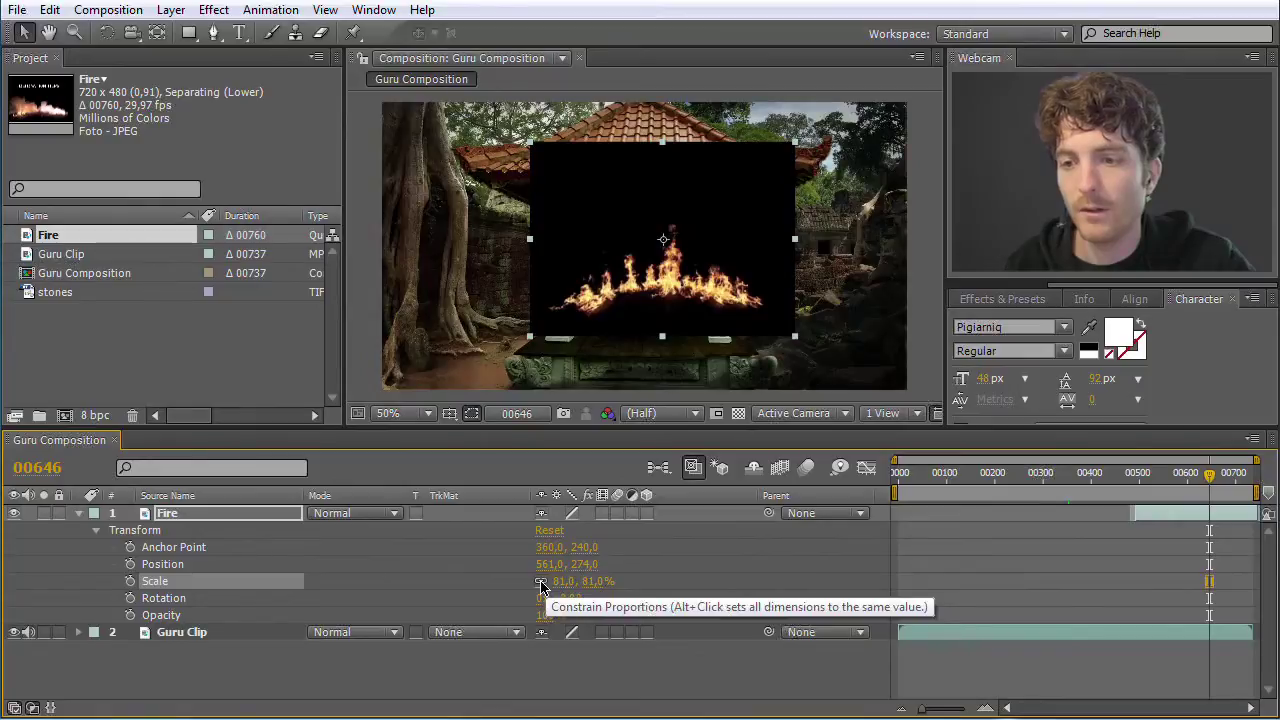
Step: Unlink the Fire layer's scale proportions and drag its width negative to flip the flames
{"action": "left_click", "coordinate": [540, 587]}
{"action": "mouse_move", "coordinate": [590, 583]}
{"action": "left_mouse_down"}
{"action": "mouse_move", "coordinate": [629, 591]}
{"action": "mouse_move", "coordinate": [598, 598]}
{"action": "left_mouse_up"}
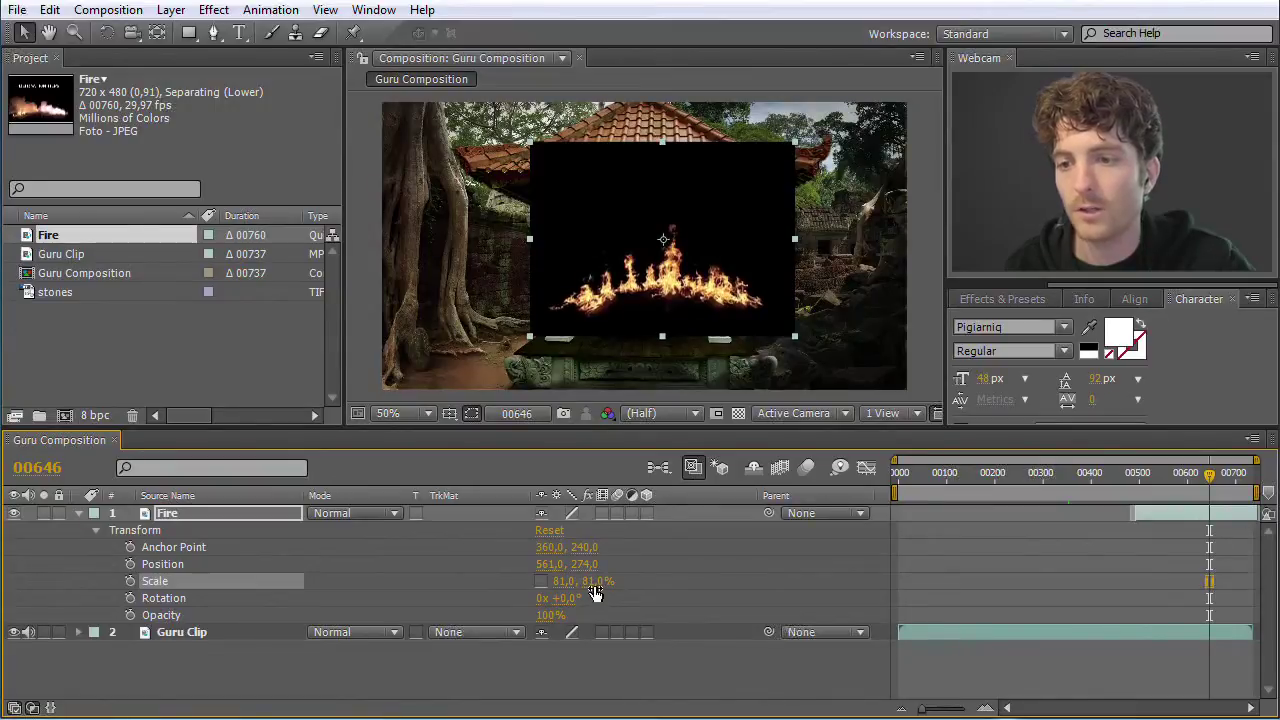
{"action": "left_click_drag", "start_coordinate": [560, 590], "coordinate": [408, 594]}
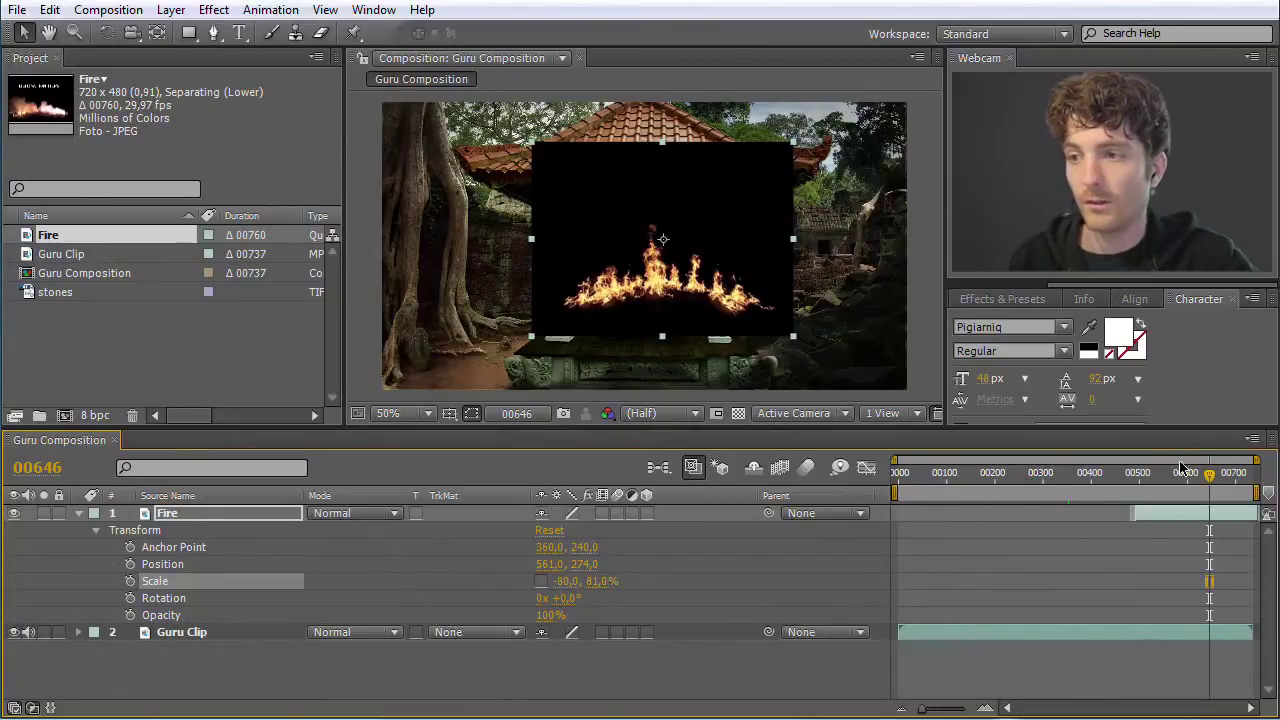
{"action": "left_click_drag", "start_coordinate": [1213, 483], "coordinate": [1150, 487]}
{"action": "left_click_drag", "start_coordinate": [1157, 487], "coordinate": [1150, 487]}
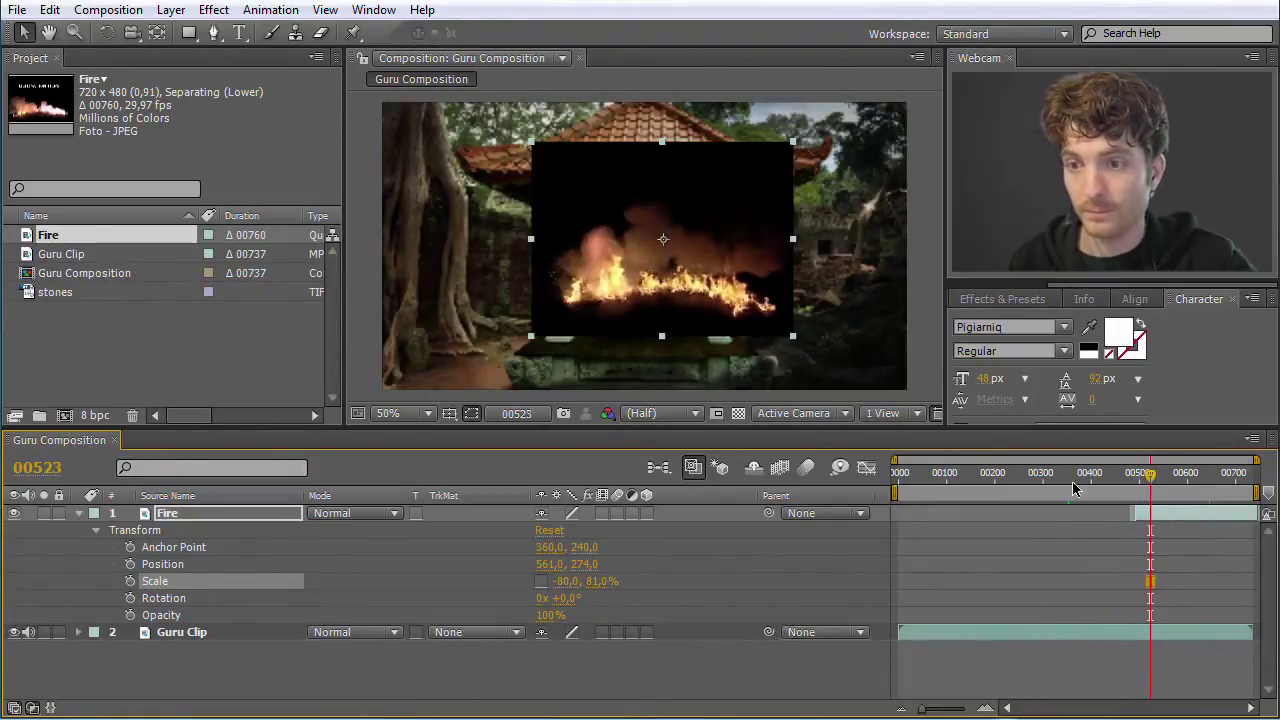
{"action": "left_click_drag", "start_coordinate": [562, 582], "coordinate": [734, 591]}
{"action": "mouse_move", "coordinate": [1152, 484]}
{"action": "left_mouse_down"}
{"action": "mouse_move", "coordinate": [1130, 484]}
{"action": "mouse_move", "coordinate": [1151, 484]}
{"action": "left_mouse_up"}
Step: Enter -81 as the X scale so the Fire layer reads -81, 81%
{"action": "left_click", "coordinate": [562, 581]}
{"action": "type", "text": "-81"}
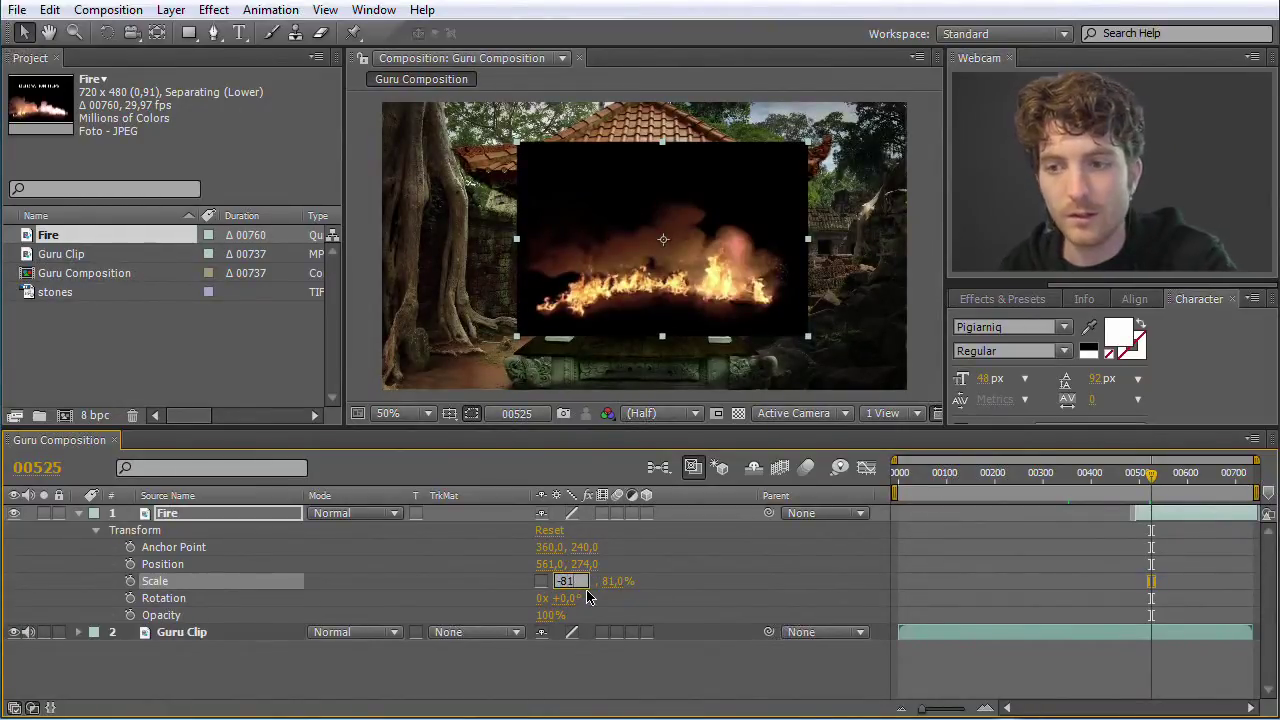
{"action": "key", "text": "Return"}
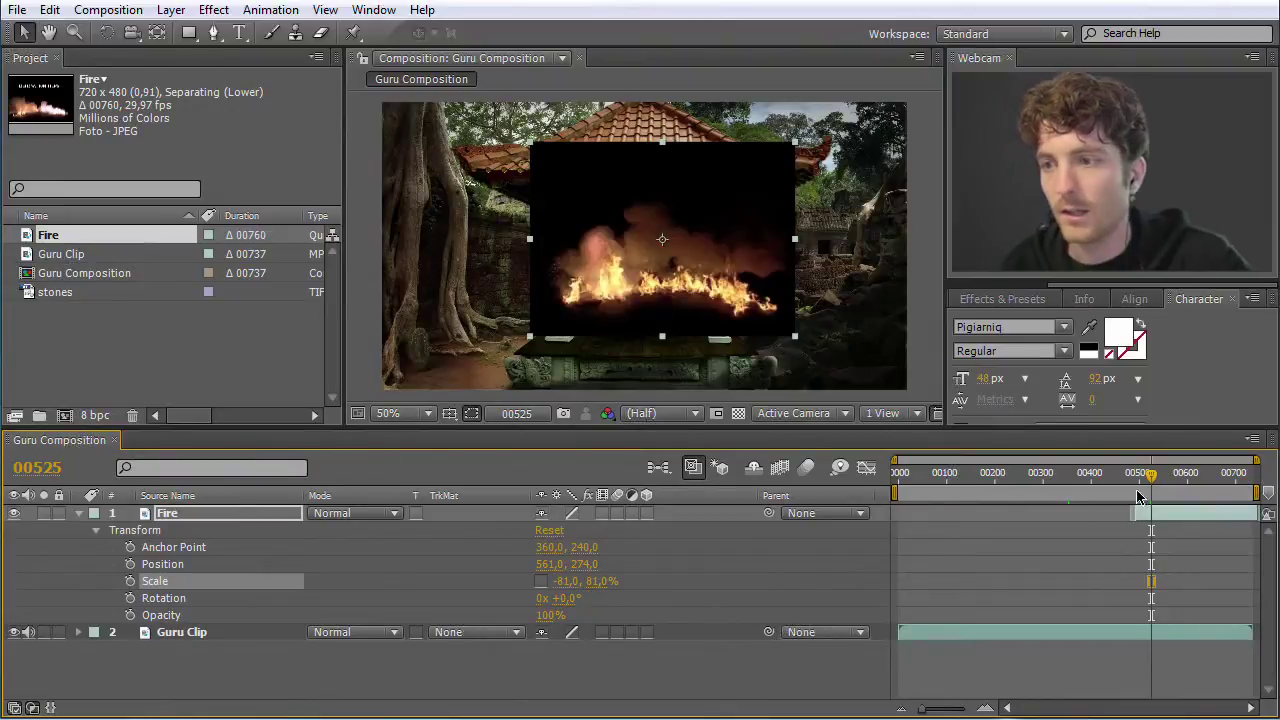
{"action": "left_click_drag", "start_coordinate": [1151, 475], "coordinate": [1185, 477]}
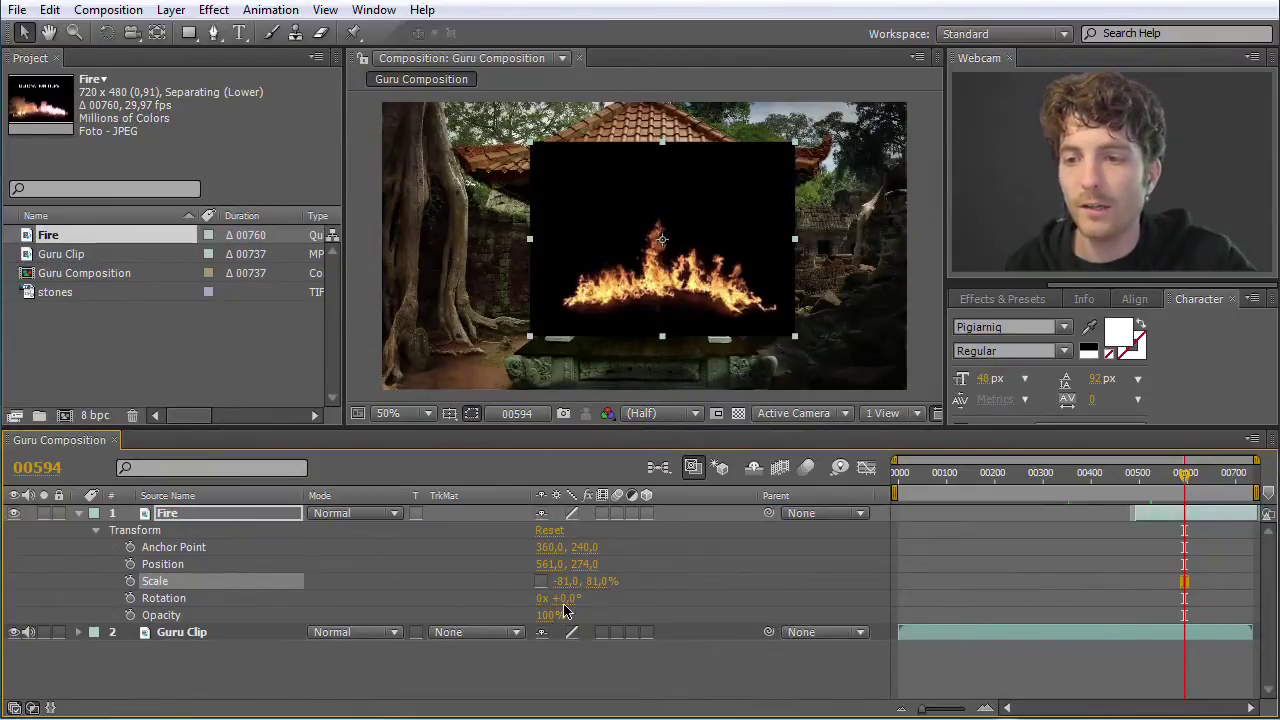
Step: Try rotating the Fire layer, then reset its Rotation to 0°
{"action": "left_click", "coordinate": [455, 598]}
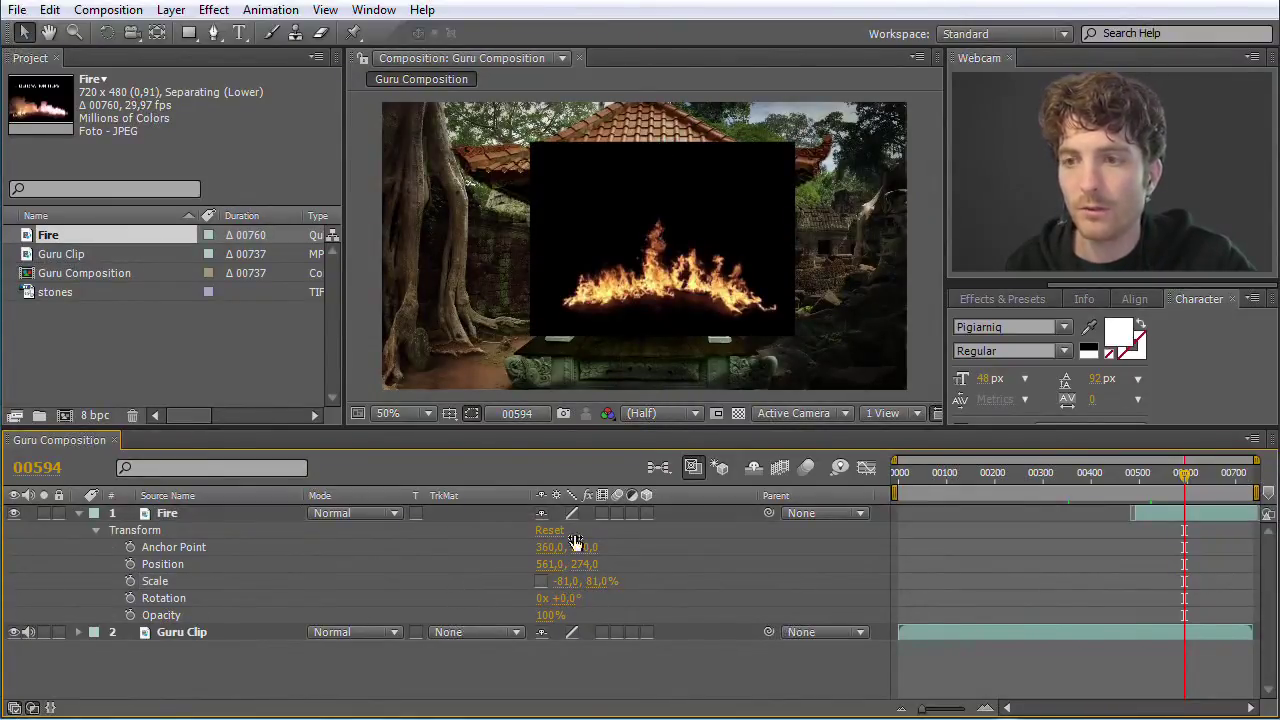
{"action": "mouse_move", "coordinate": [562, 599]}
{"action": "left_mouse_down"}
{"action": "mouse_move", "coordinate": [537, 603]}
{"action": "mouse_move", "coordinate": [789, 611]}
{"action": "mouse_move", "coordinate": [566, 611]}
{"action": "left_mouse_up"}
{"action": "left_click", "coordinate": [565, 598]}
{"action": "type", "text": "0"}
{"action": "key", "text": "Return"}
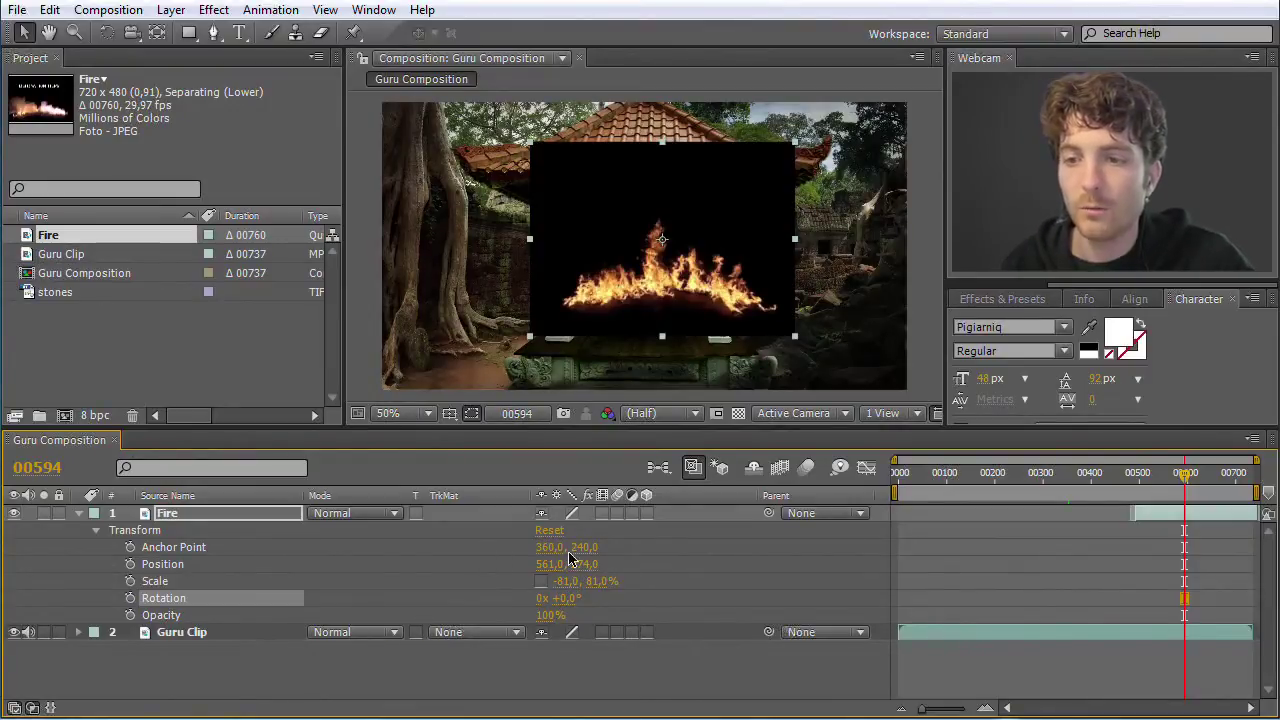
Step: Move the Fire layer's Anchor Point X to 157 and Position X to 598
{"action": "left_click", "coordinate": [168, 549]}
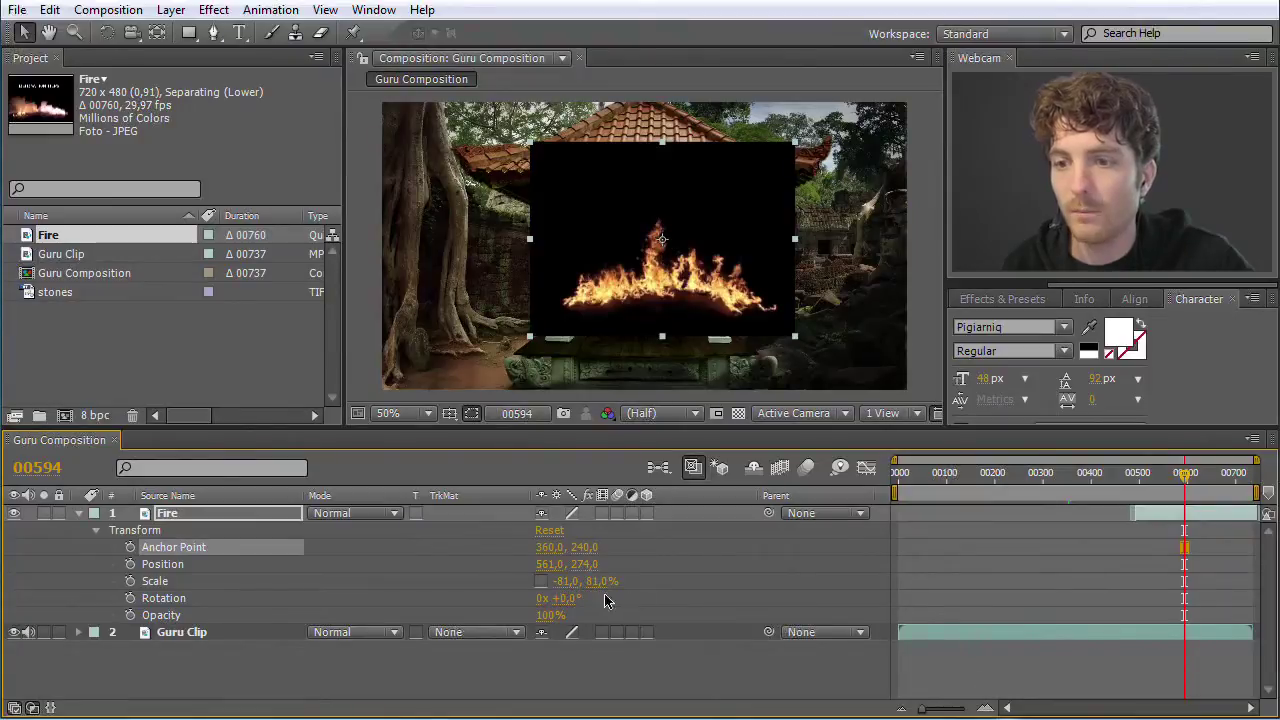
{"action": "left_click_drag", "start_coordinate": [550, 547], "coordinate": [370, 564]}
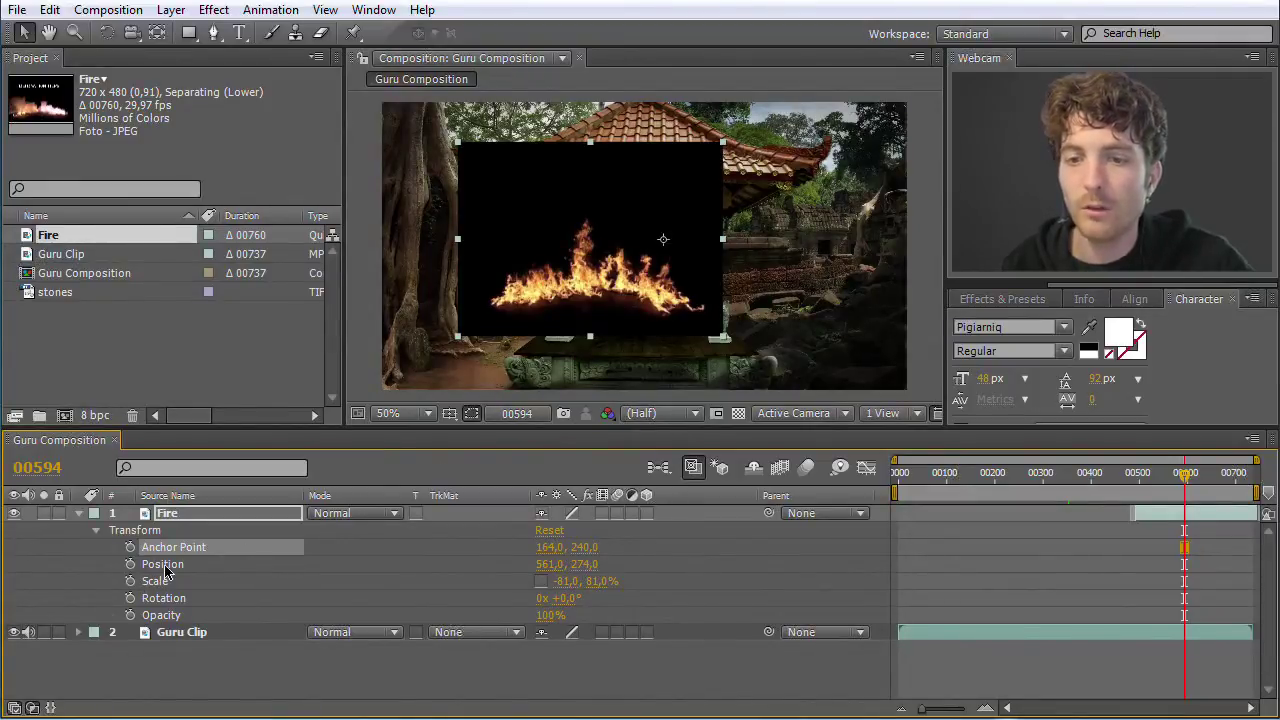
{"action": "mouse_move", "coordinate": [551, 563]}
{"action": "left_mouse_down"}
{"action": "mouse_move", "coordinate": [531, 563]}
{"action": "mouse_move", "coordinate": [678, 570]}
{"action": "mouse_move", "coordinate": [562, 572]}
{"action": "mouse_move", "coordinate": [648, 571]}
{"action": "mouse_move", "coordinate": [584, 572]}
{"action": "mouse_move", "coordinate": [543, 534]}
{"action": "mouse_move", "coordinate": [596, 557]}
{"action": "mouse_move", "coordinate": [486, 557]}
{"action": "mouse_move", "coordinate": [566, 563]}
{"action": "mouse_move", "coordinate": [555, 560]}
{"action": "left_mouse_up"}
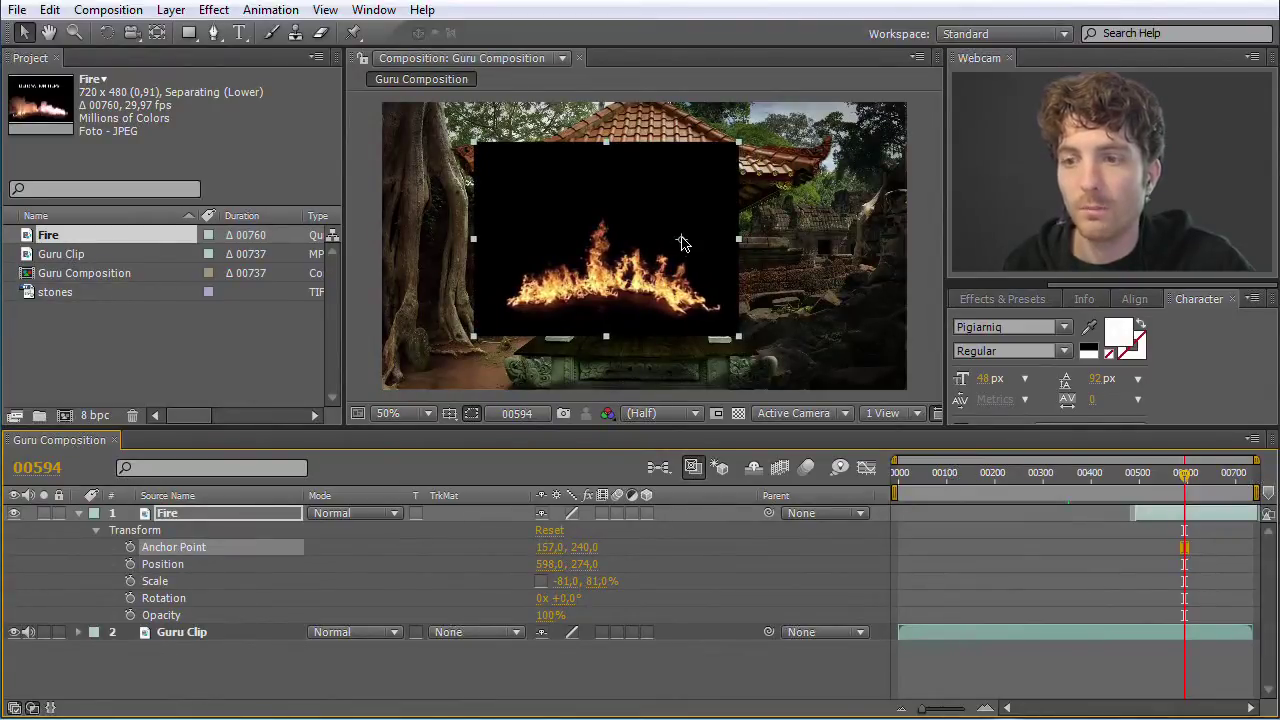
Step: Test rotation around the new anchor, reset Rotation to 0, and try the Opacity value
{"action": "mouse_move", "coordinate": [565, 605]}
{"action": "left_mouse_down"}
{"action": "mouse_move", "coordinate": [603, 606]}
{"action": "mouse_move", "coordinate": [540, 611]}
{"action": "mouse_move", "coordinate": [597, 609]}
{"action": "mouse_move", "coordinate": [571, 608]}
{"action": "left_mouse_up"}
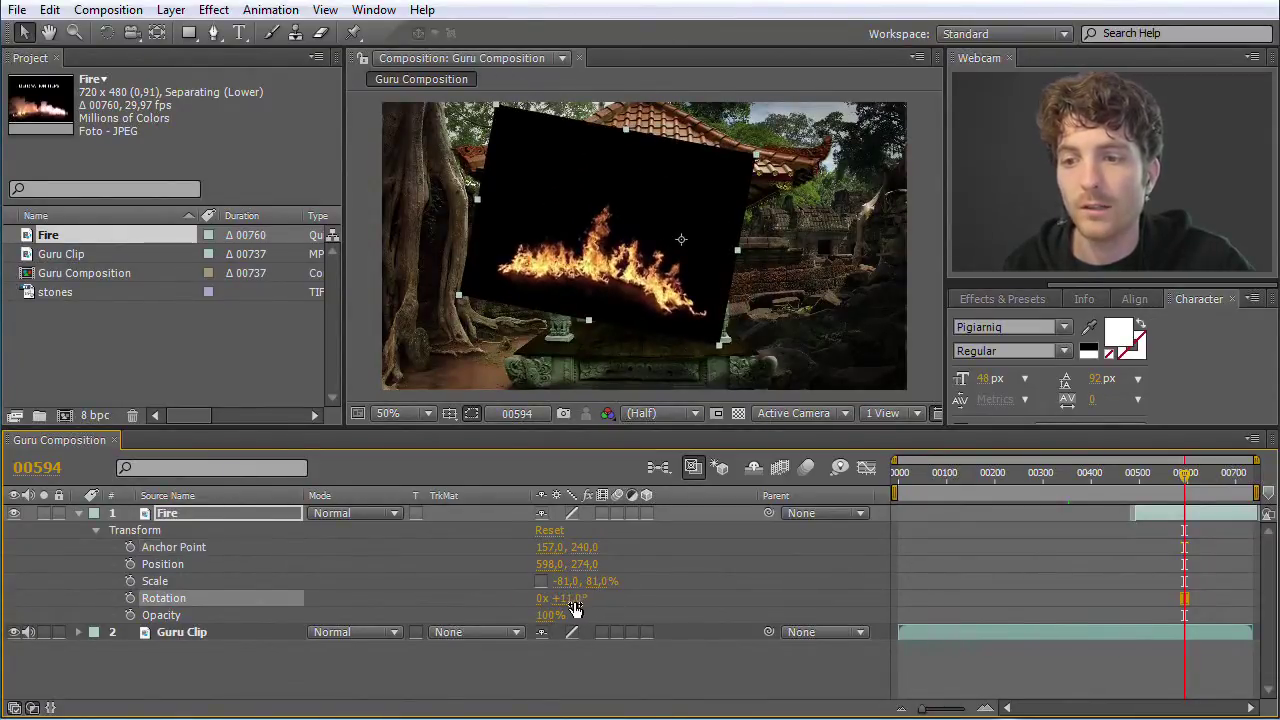
{"action": "left_click", "coordinate": [568, 598]}
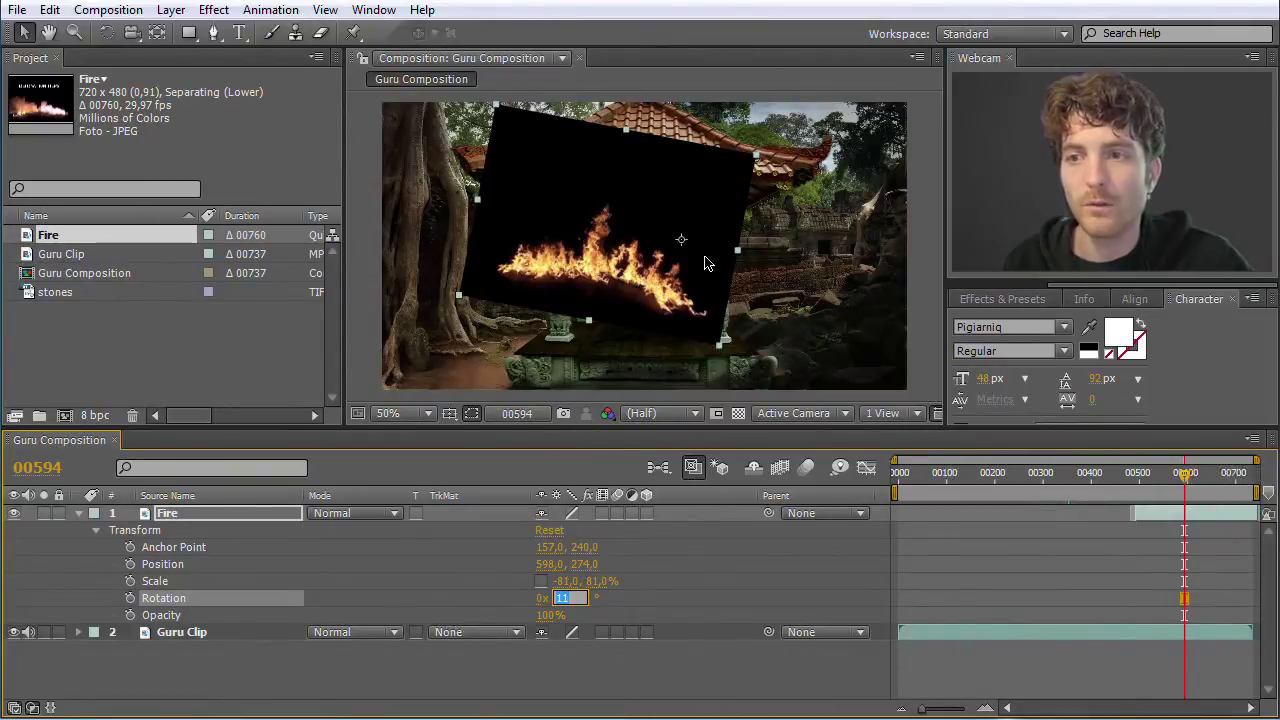
{"action": "type", "text": "0"}
{"action": "key", "text": "Return"}
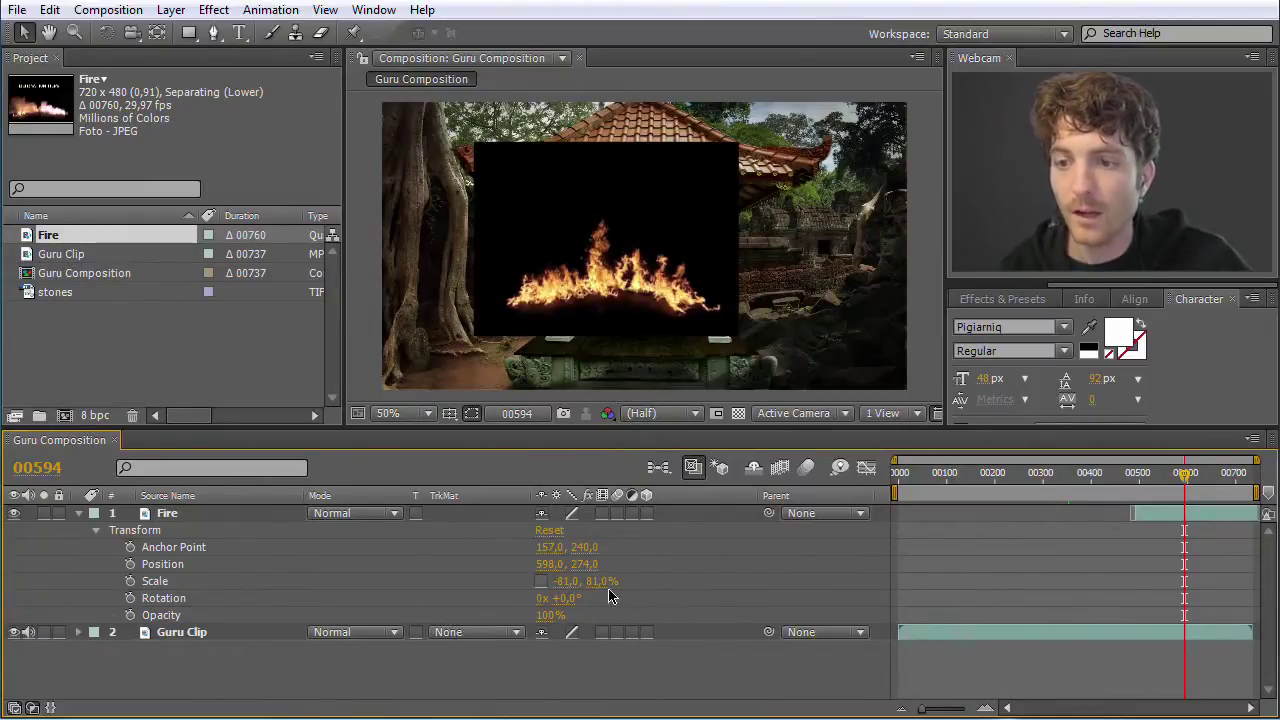
{"action": "left_click_drag", "start_coordinate": [545, 616], "coordinate": [583, 615]}
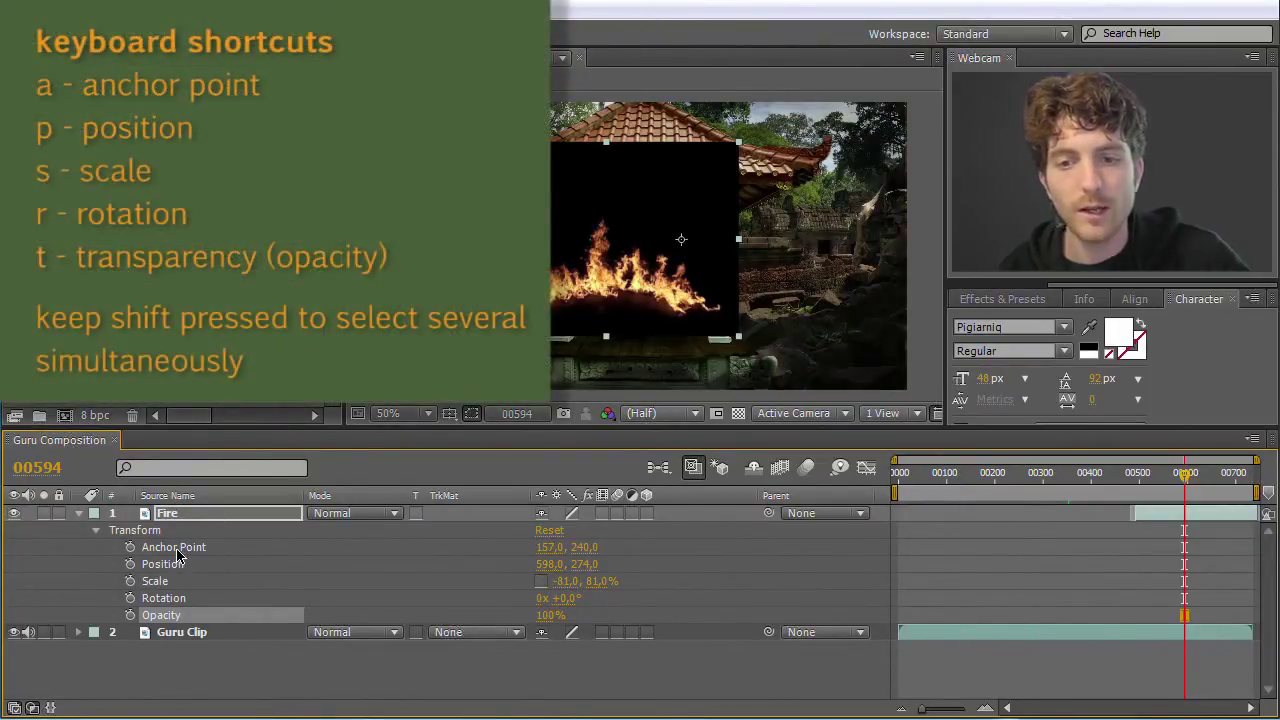
Step: Solo each Fire transform property in turn with the A, P, S, R and T shortcuts
{"action": "key", "text": "a"}
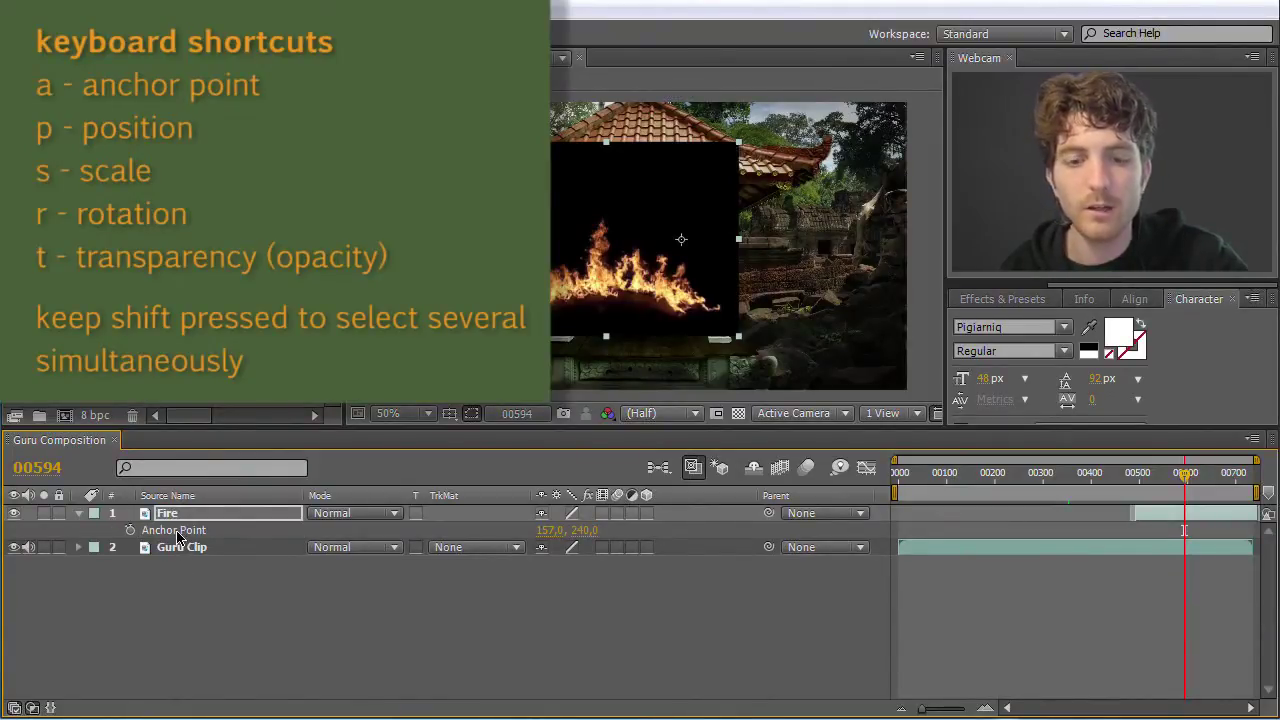
{"action": "key", "text": "p"}
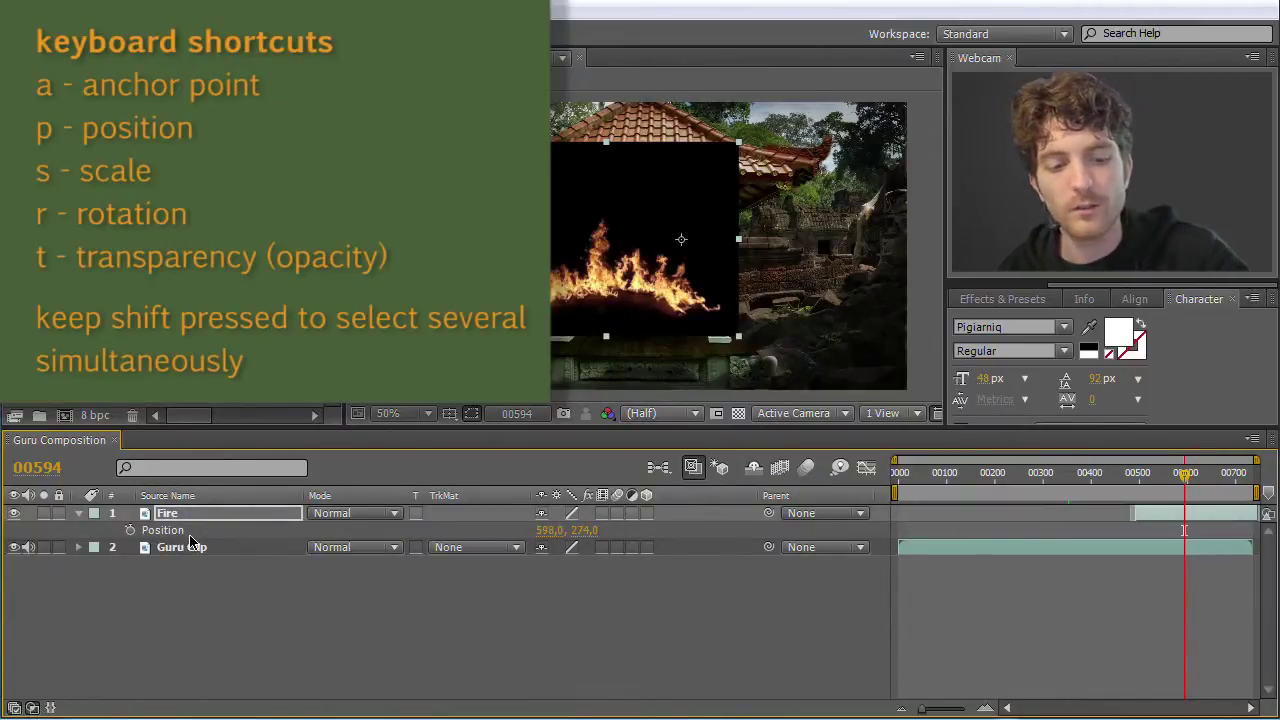
{"action": "key", "text": "s"}
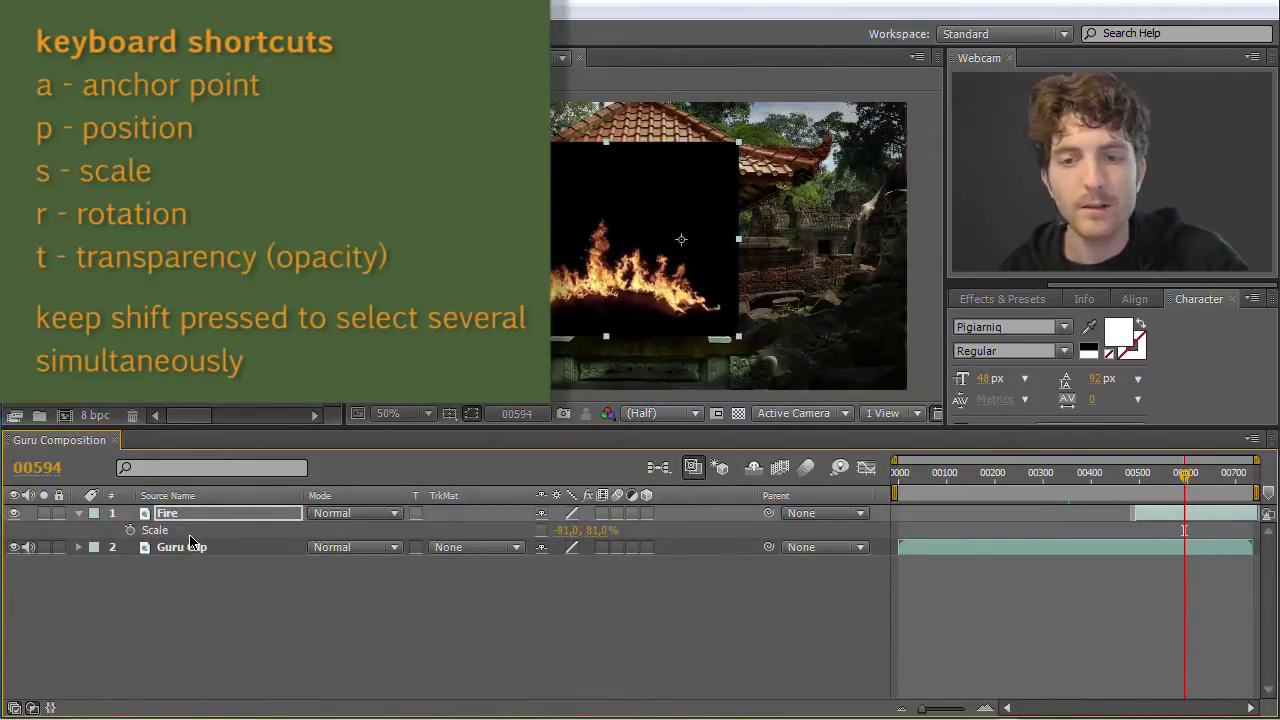
{"action": "key", "text": "r"}
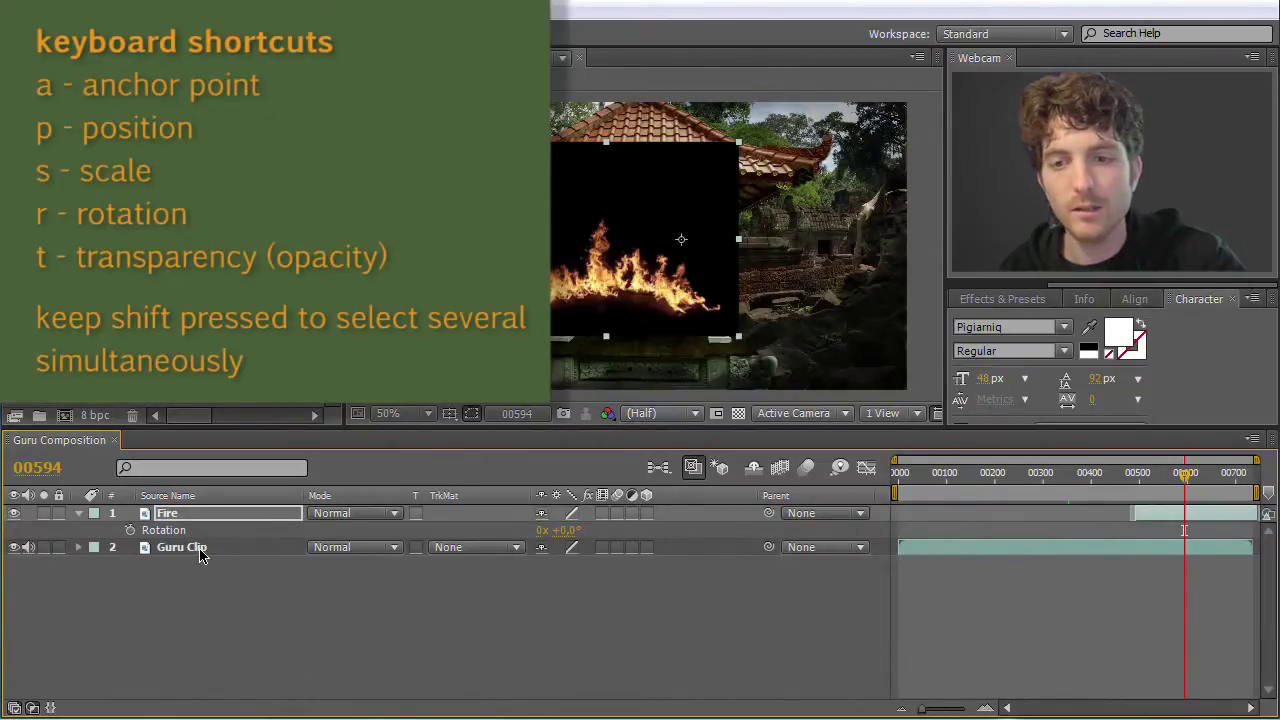
{"action": "key", "text": "t"}
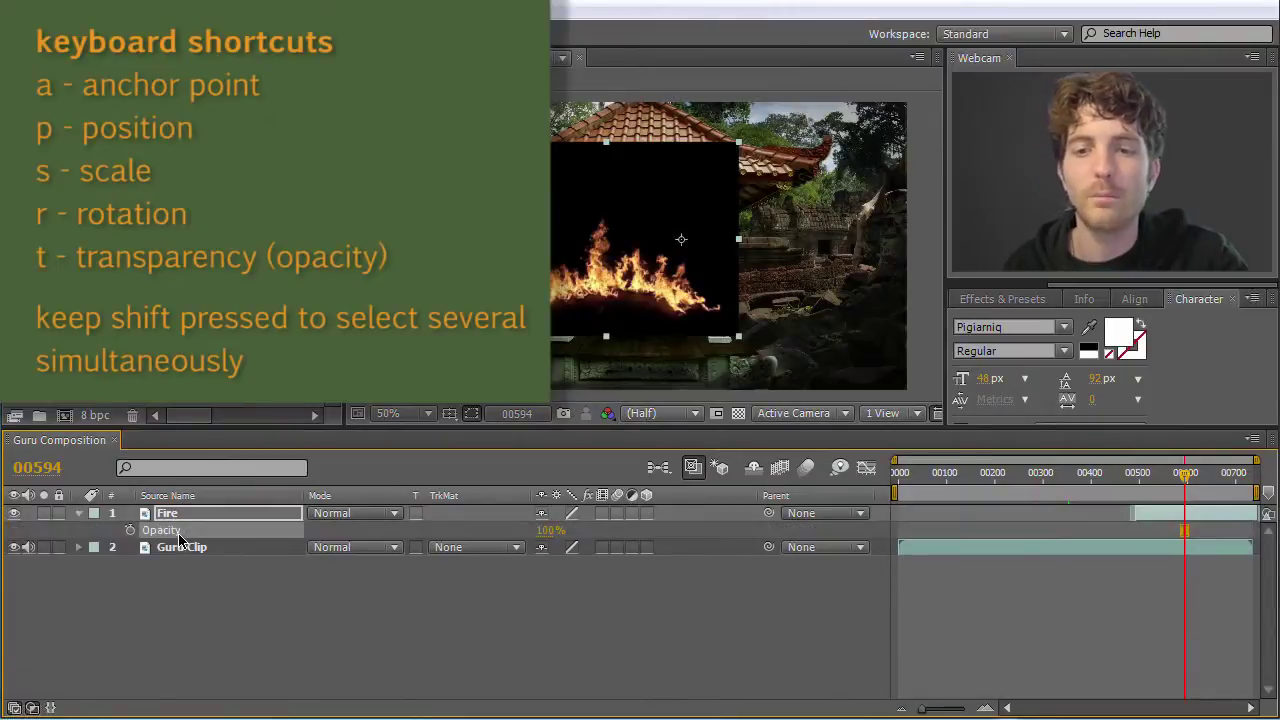
Step: Show Opacity with T, then add Position and Anchor Point with Shift+P and Shift+A
{"action": "key", "text": "t"}
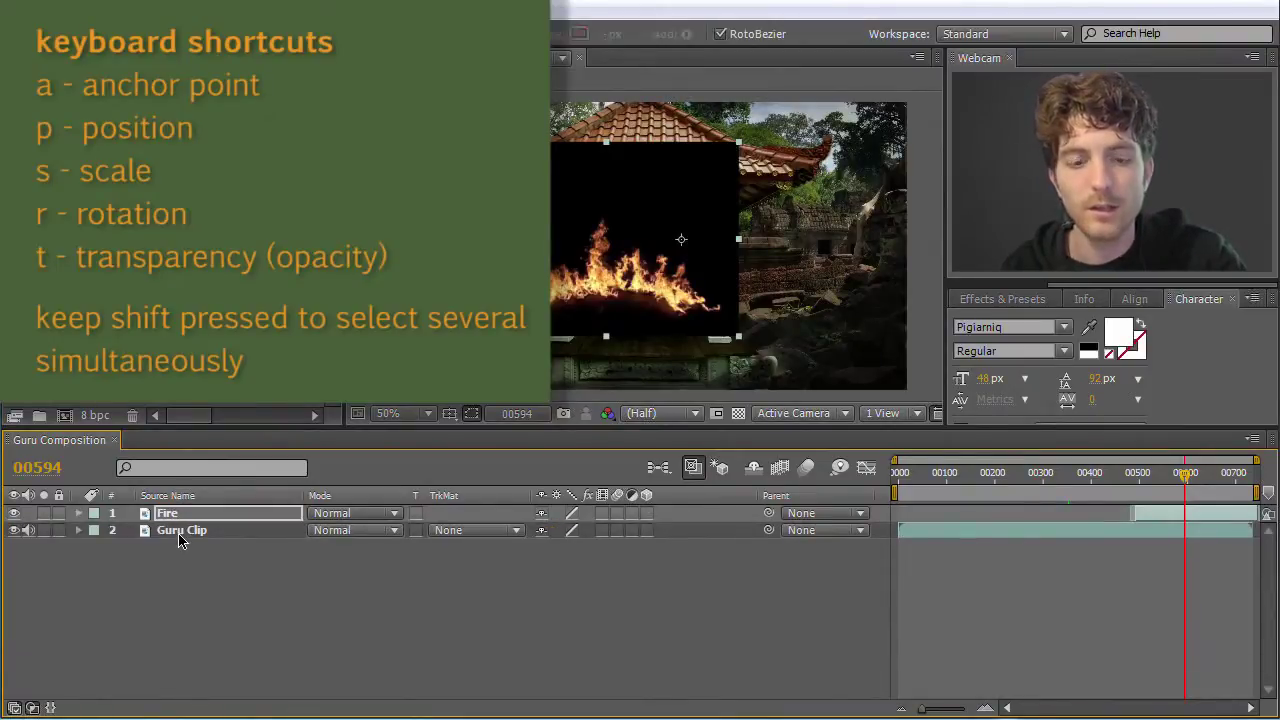
{"action": "key", "text": "t"}
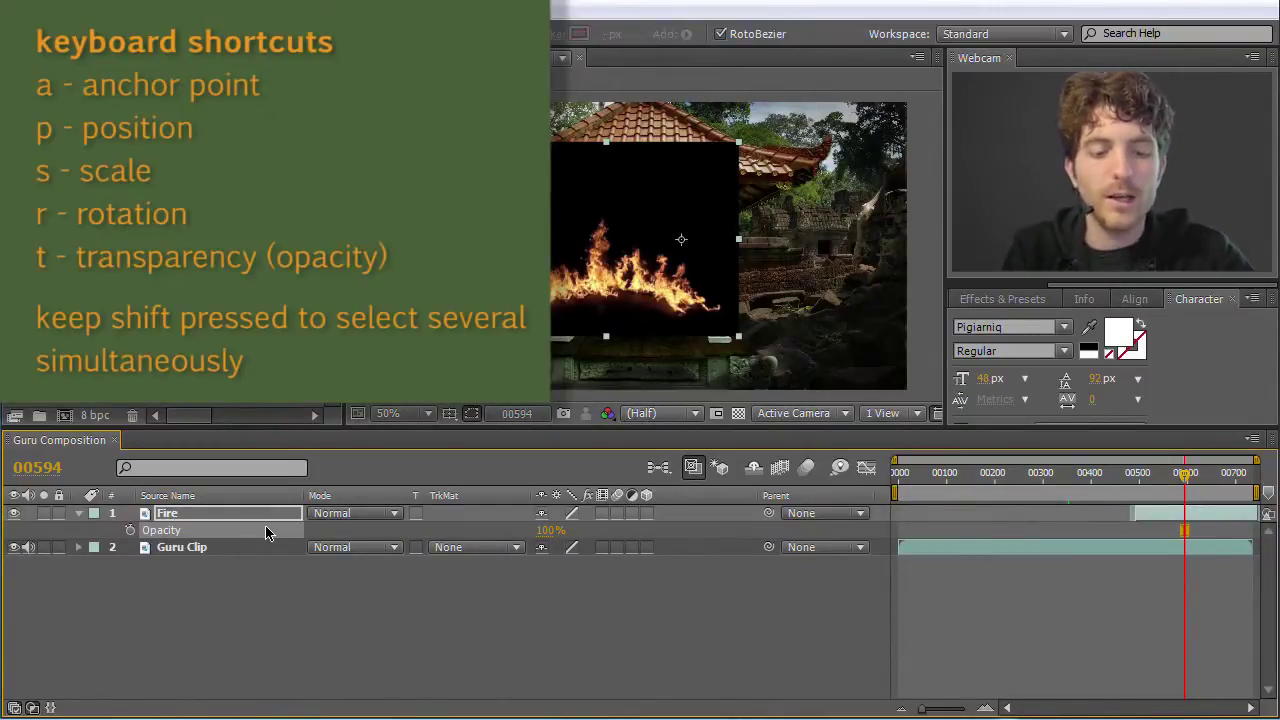
{"action": "key", "text": "shift+p"}
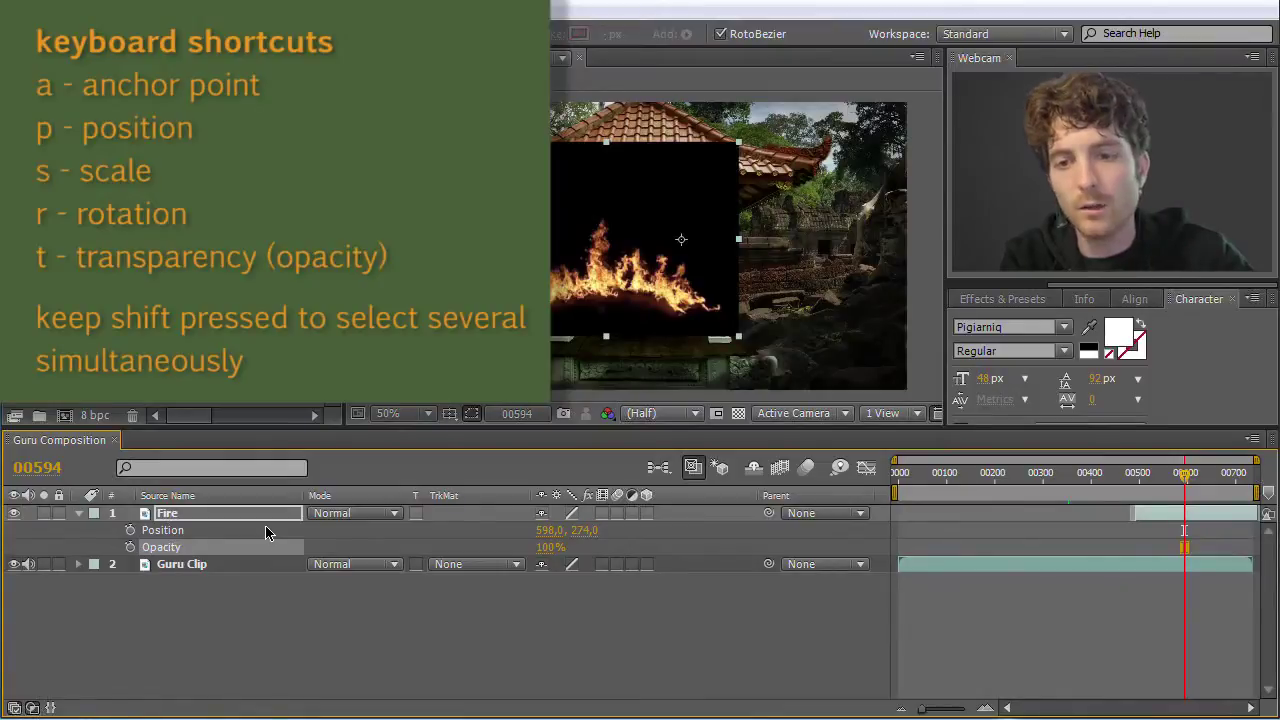
{"action": "key", "text": "shift+a"}
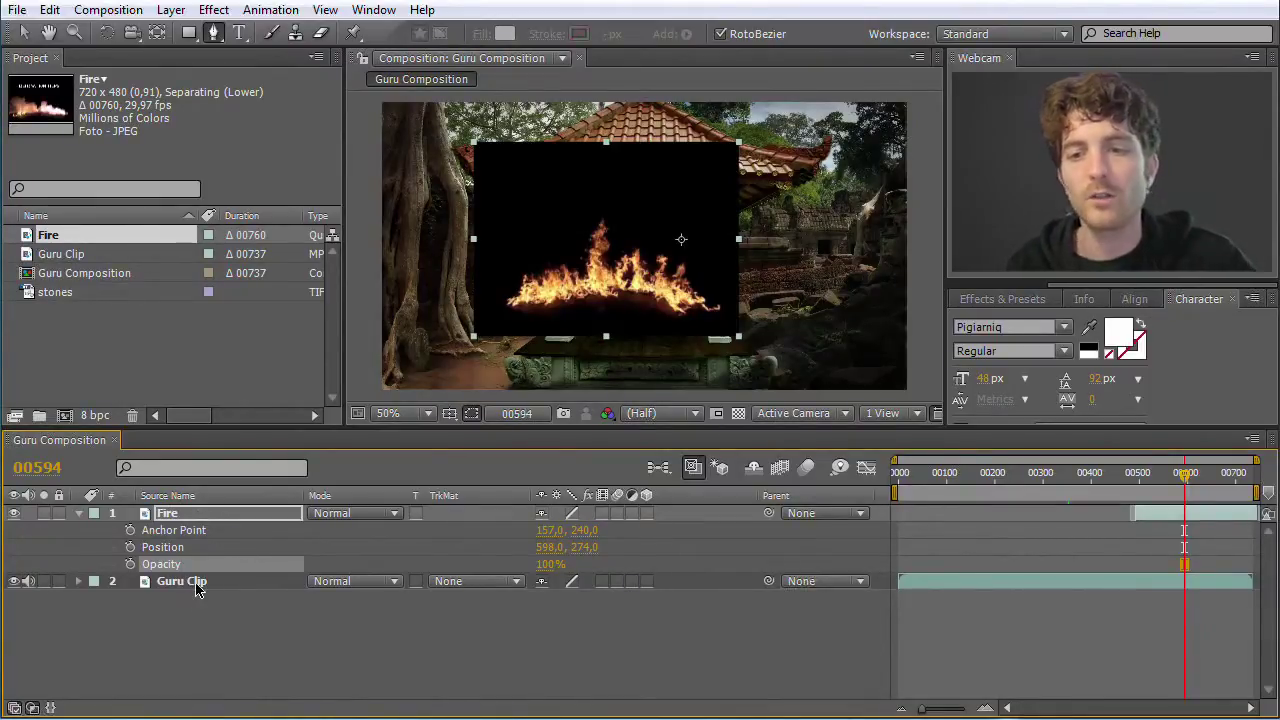
Step: Expand and collapse the Guru Clip layer's Transform properties
{"action": "left_click", "coordinate": [80, 581]}
{"action": "left_click", "coordinate": [96, 600]}
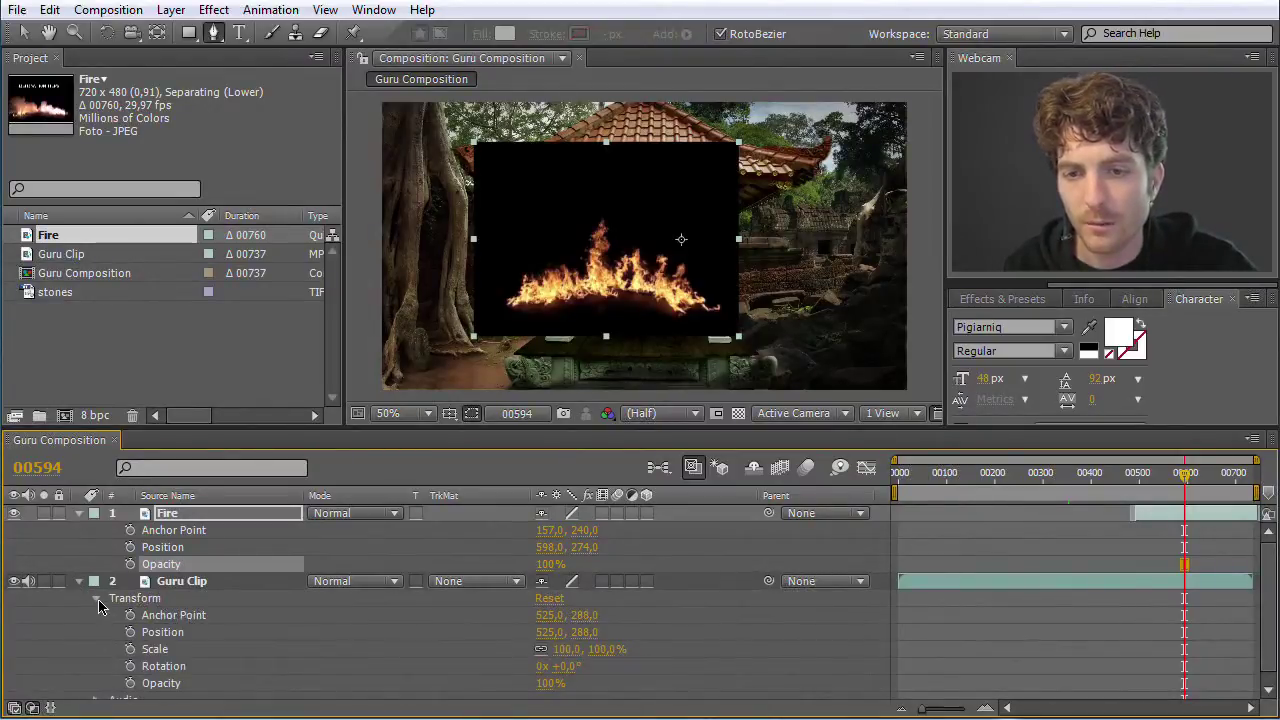
{"action": "left_click", "coordinate": [96, 600]}
{"action": "left_click", "coordinate": [80, 583]}
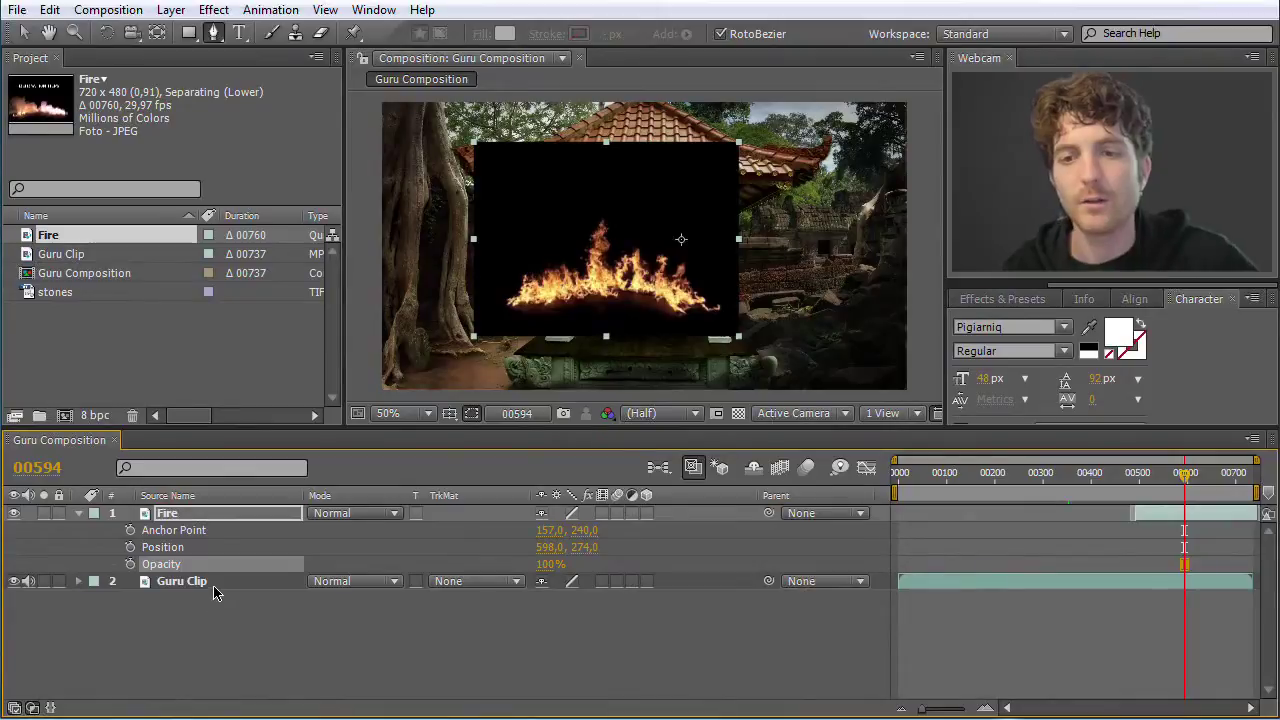
Step: Select Fire and Guru Clip and show only their Position values (598, 274 and 525, 288)
{"action": "left_click", "coordinate": [192, 514]}
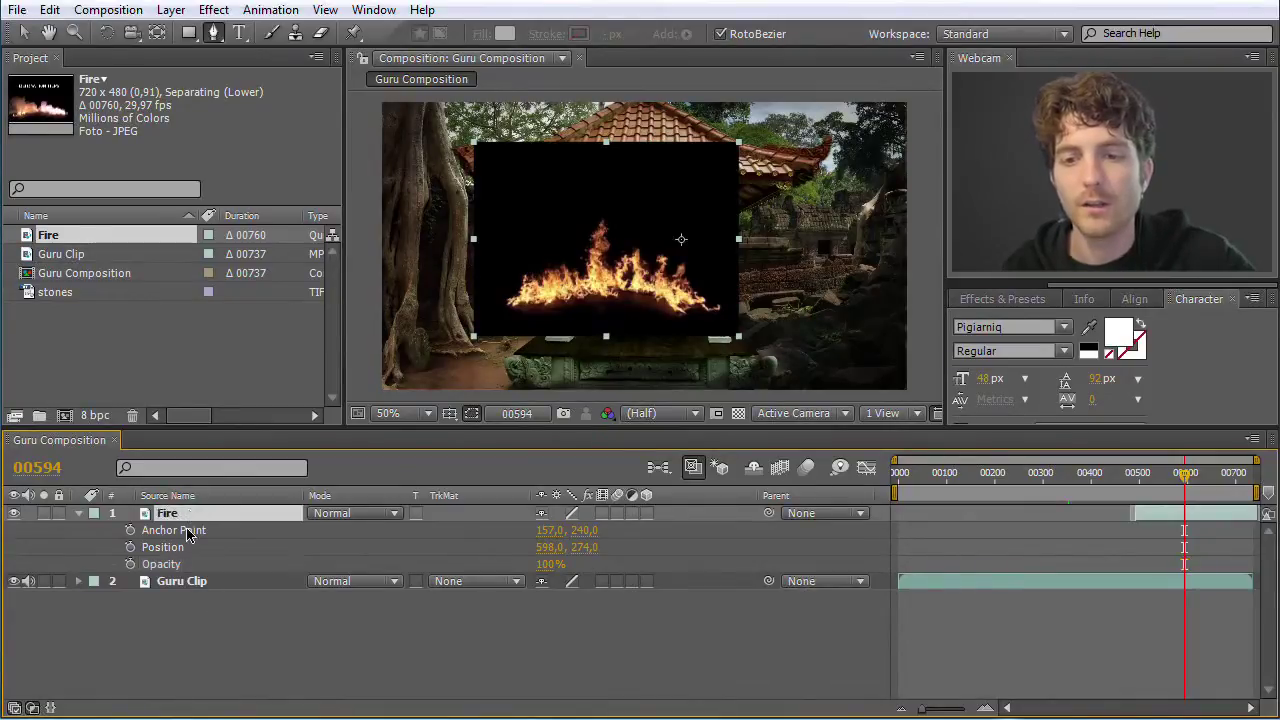
{"action": "left_click", "coordinate": [190, 583], "text": "shift"}
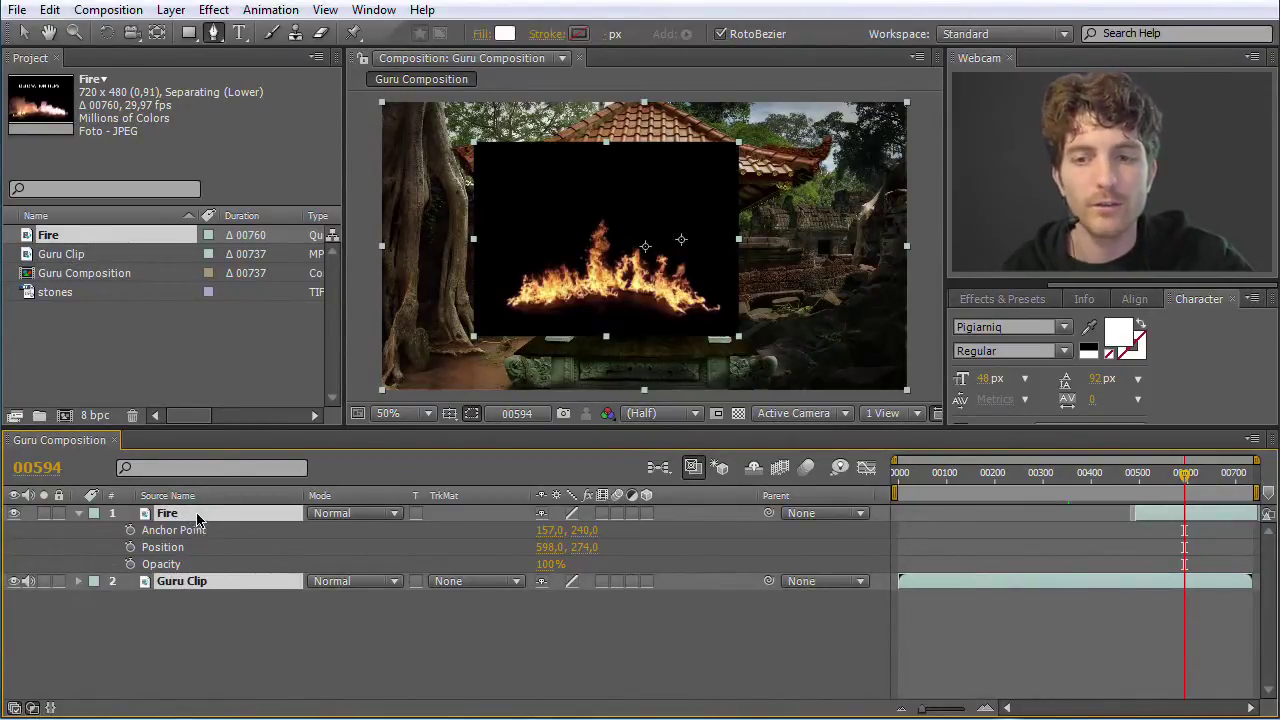
{"action": "key", "text": "ctrl+grave"}
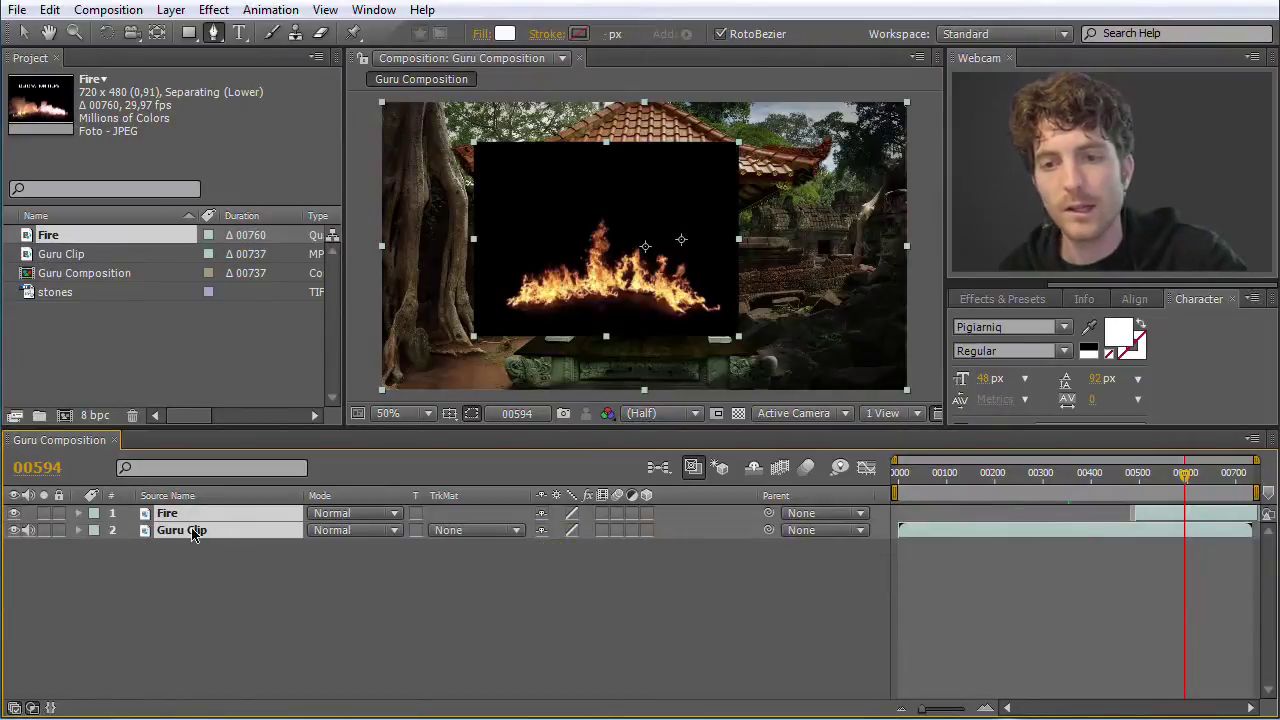
{"action": "key", "text": "p"}
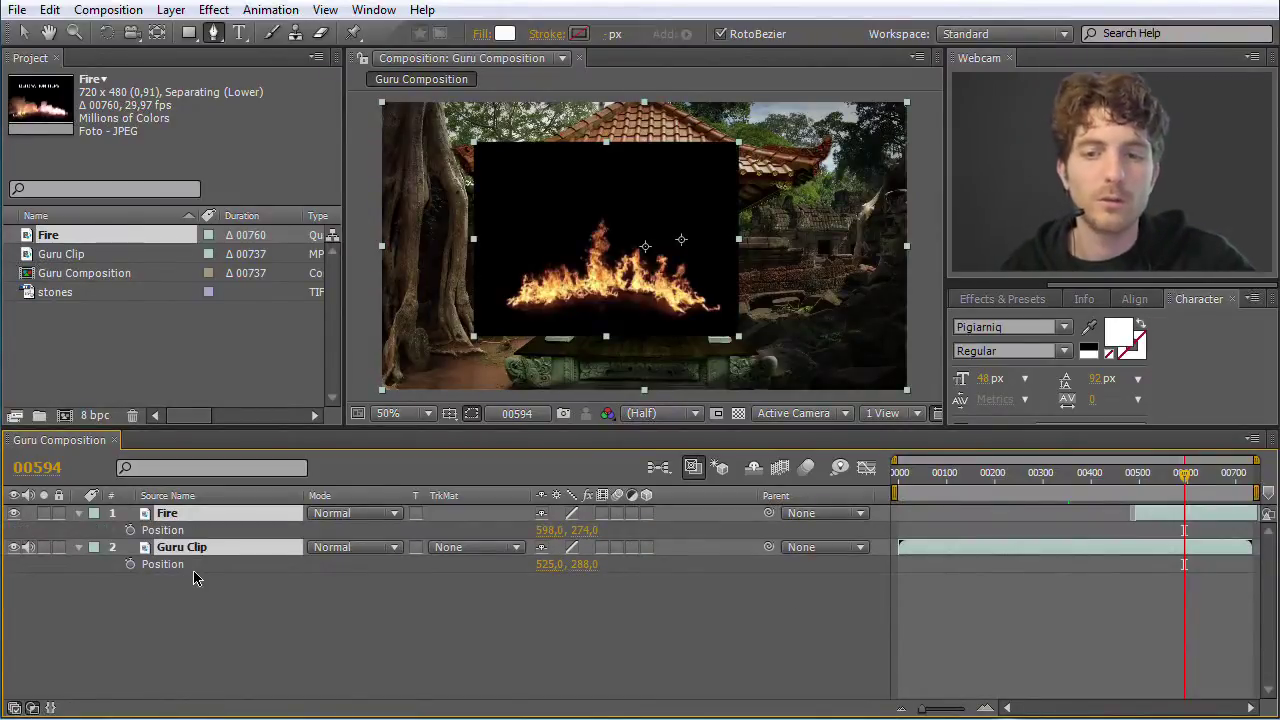
{"action": "left_click", "coordinate": [212, 600]}
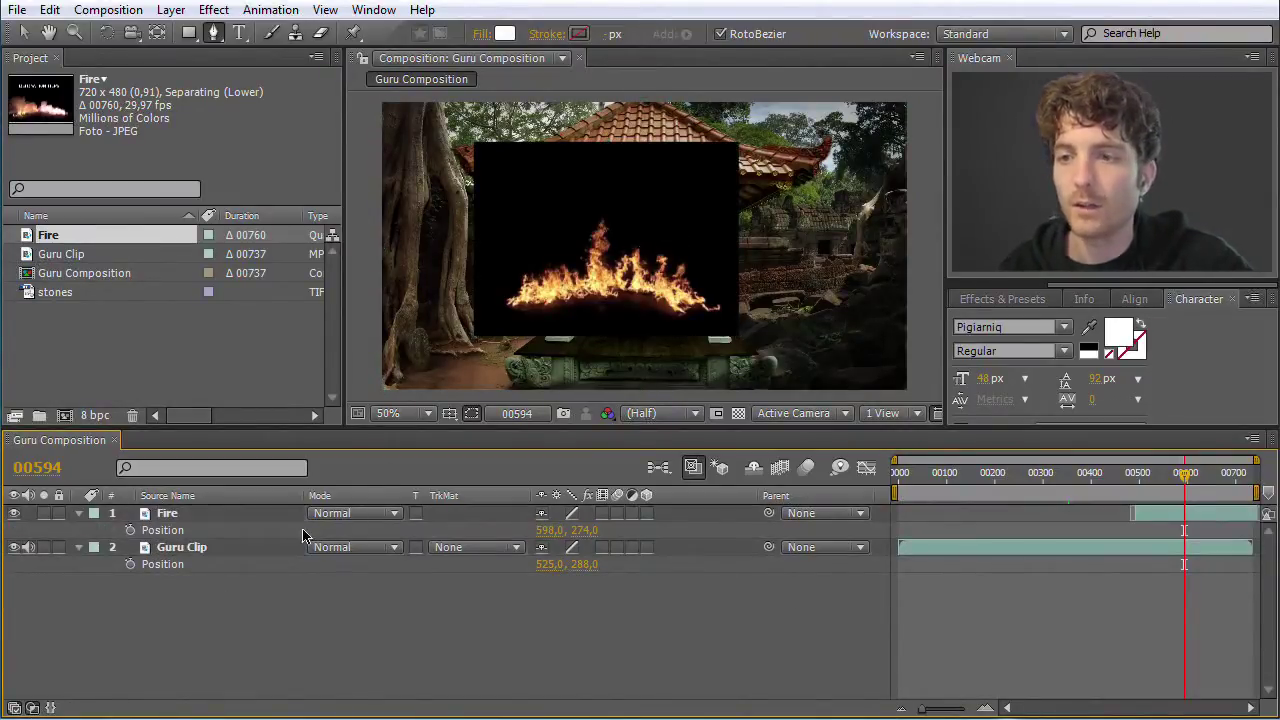
{"action": "left_click", "coordinate": [167, 515]}
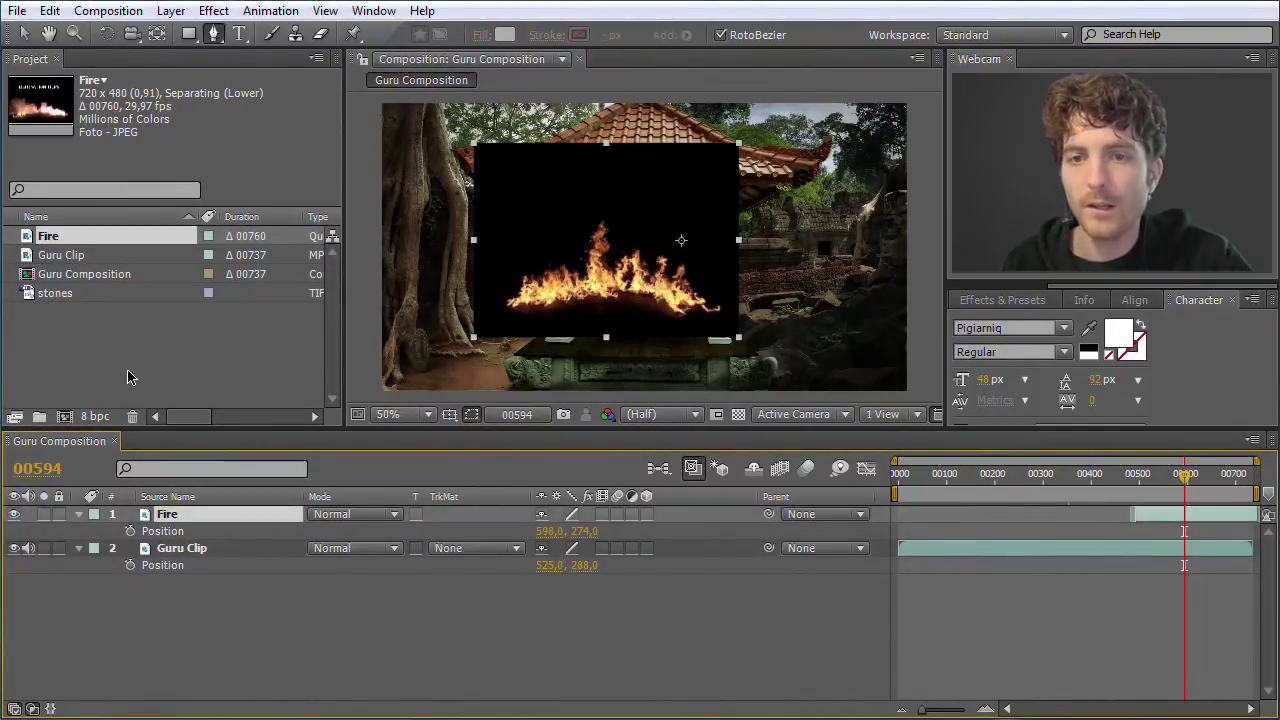
Step: Drag the stones image from the Project panel into Guru Composition's timeline
{"action": "left_click", "coordinate": [35, 300]}
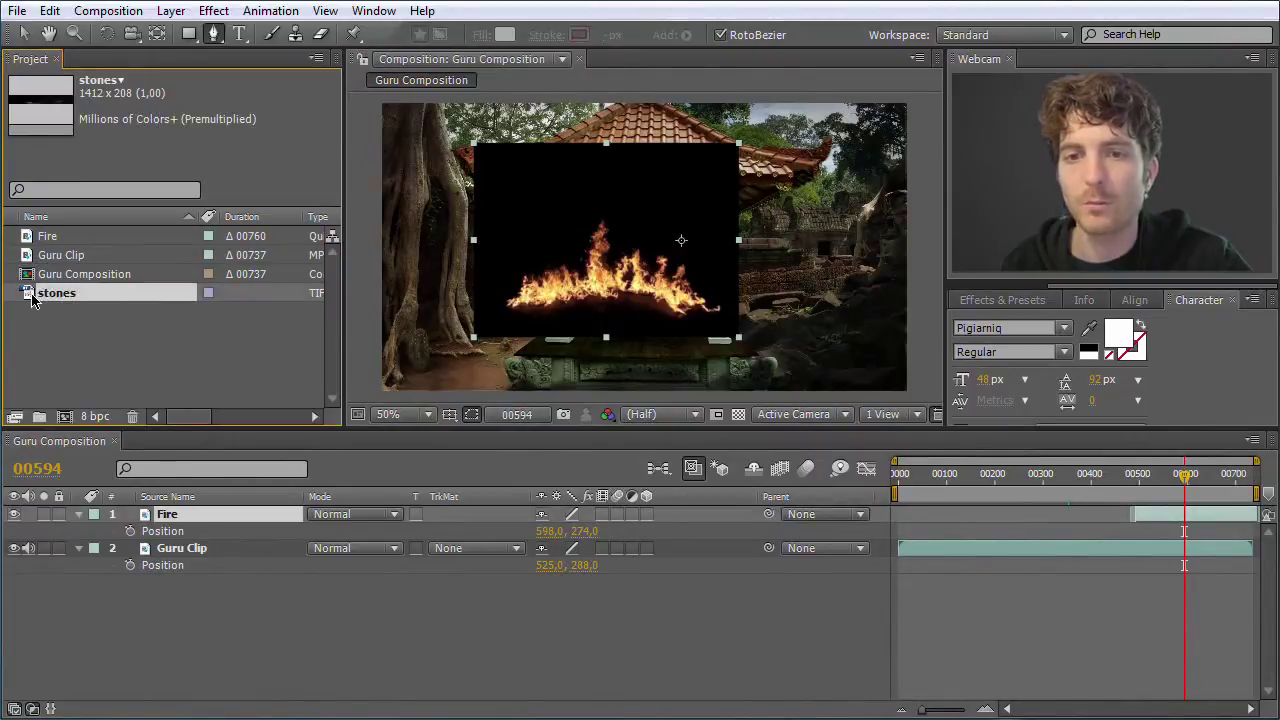
{"action": "left_click_drag", "start_coordinate": [79, 405], "coordinate": [174, 585]}
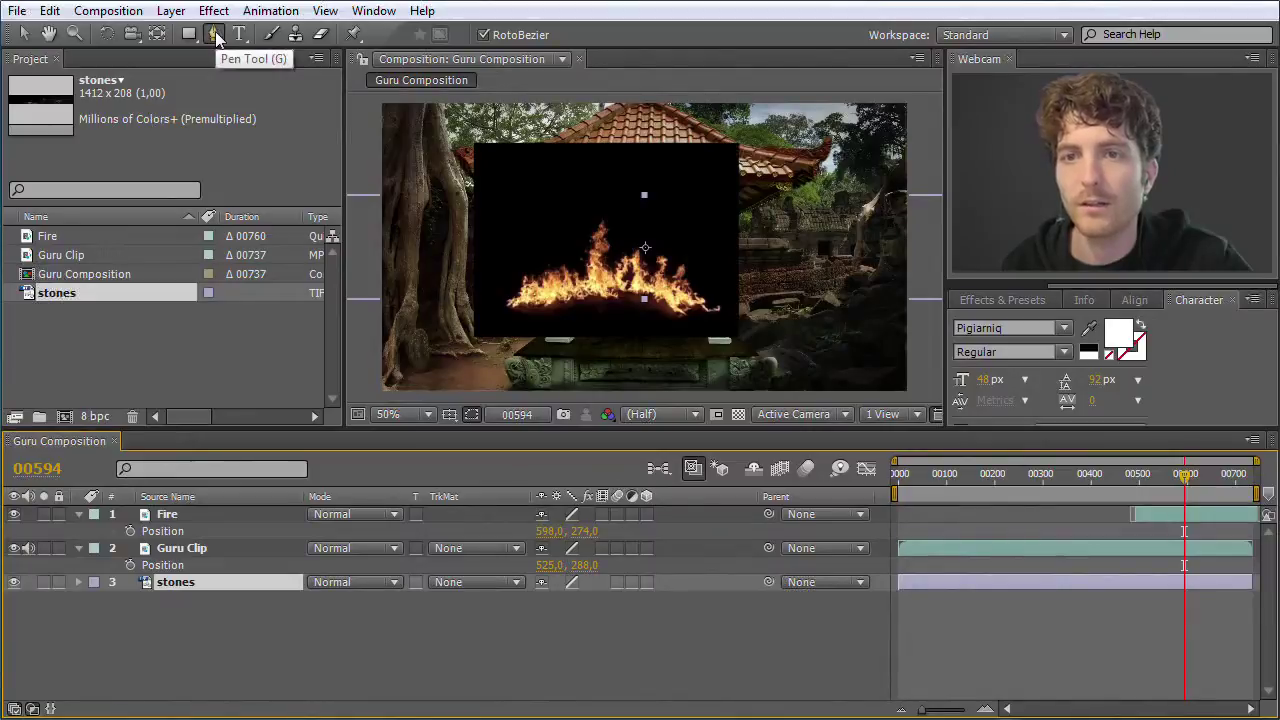
{"action": "left_click", "coordinate": [32, 36]}
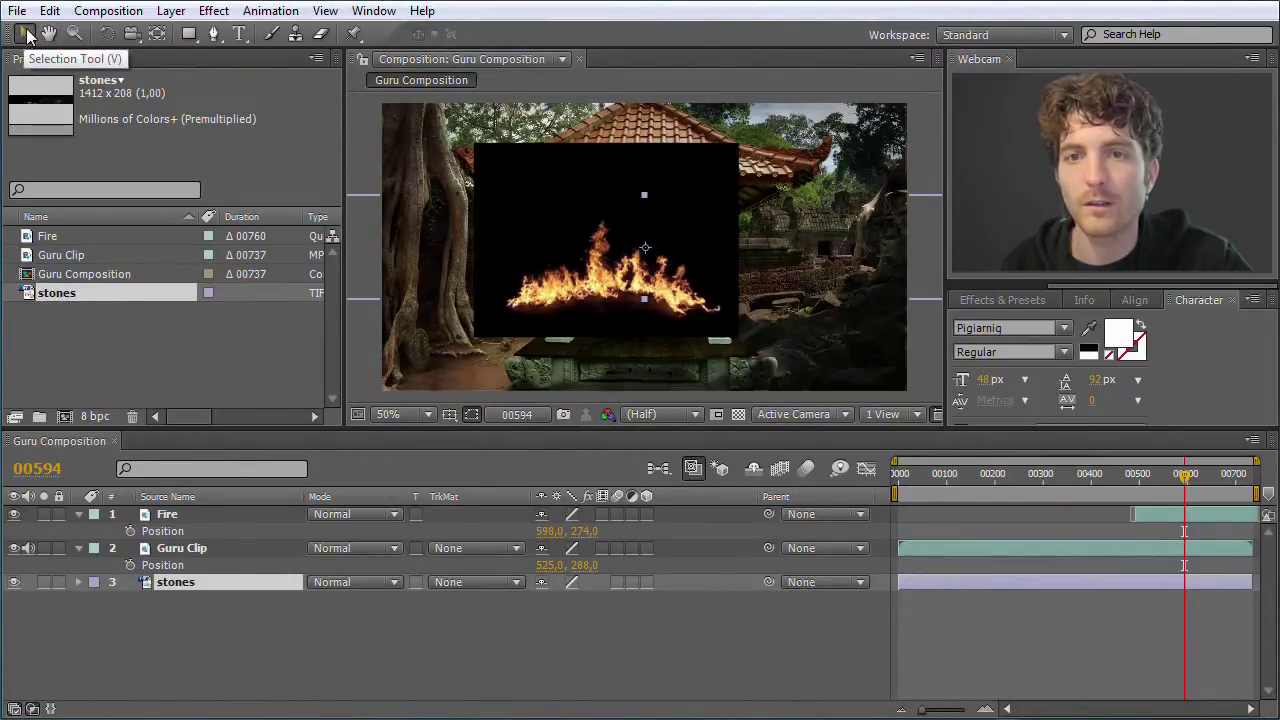
Step: Stack the stones layer between Fire and Guru Clip and shift it lower-left in frame
{"action": "left_click", "coordinate": [252, 652]}
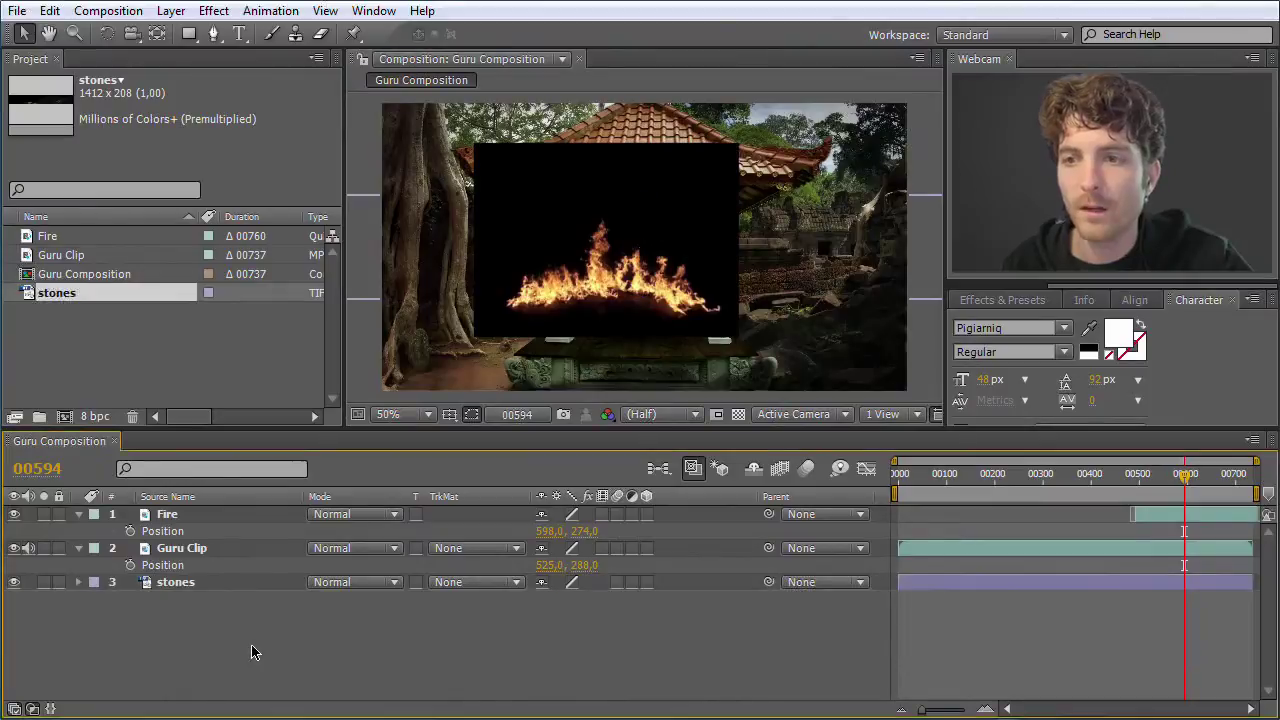
{"action": "left_click", "coordinate": [190, 583]}
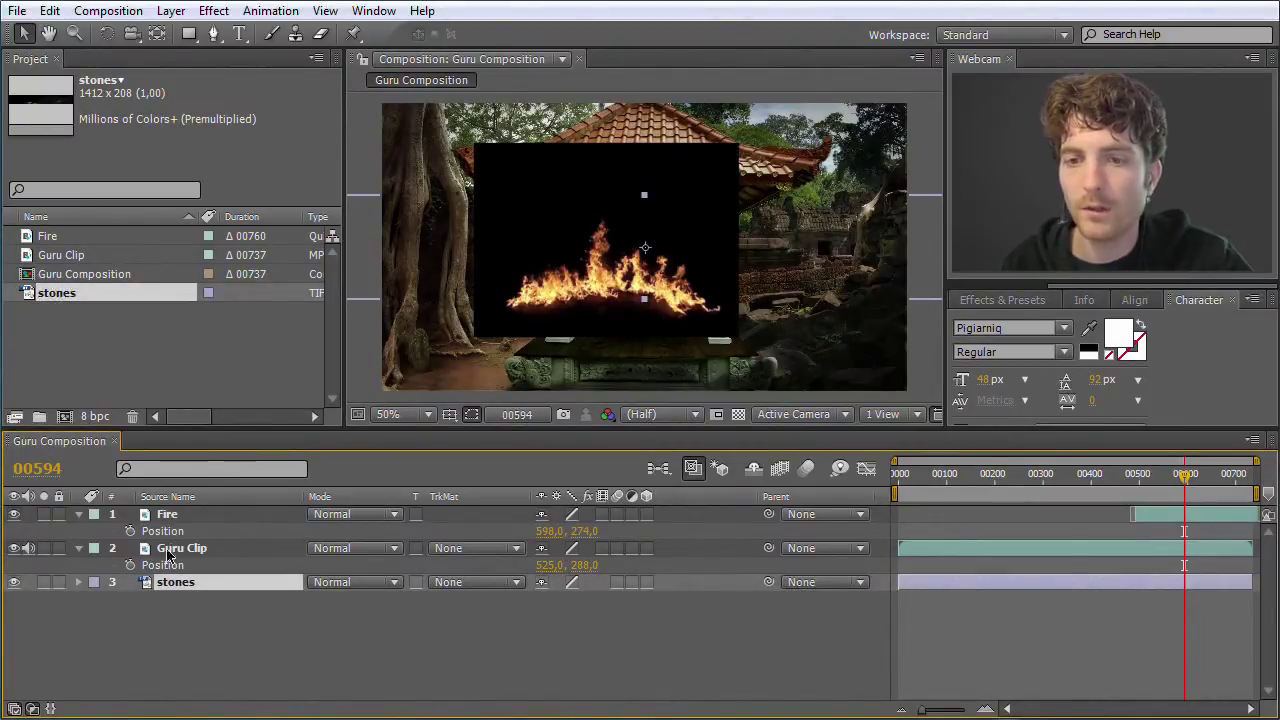
{"action": "left_click_drag", "start_coordinate": [178, 592], "coordinate": [185, 549]}
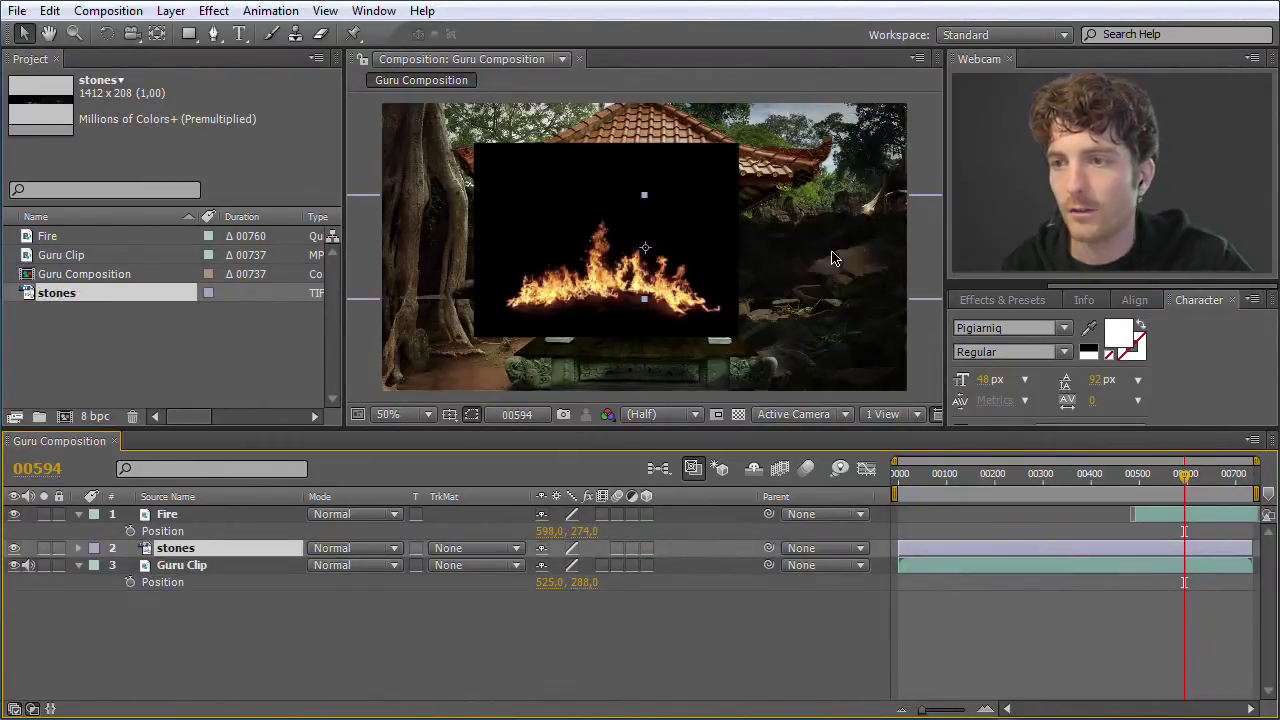
{"action": "left_click_drag", "start_coordinate": [843, 249], "coordinate": [829, 273]}
{"action": "left_click_drag", "start_coordinate": [818, 230], "coordinate": [806, 252]}
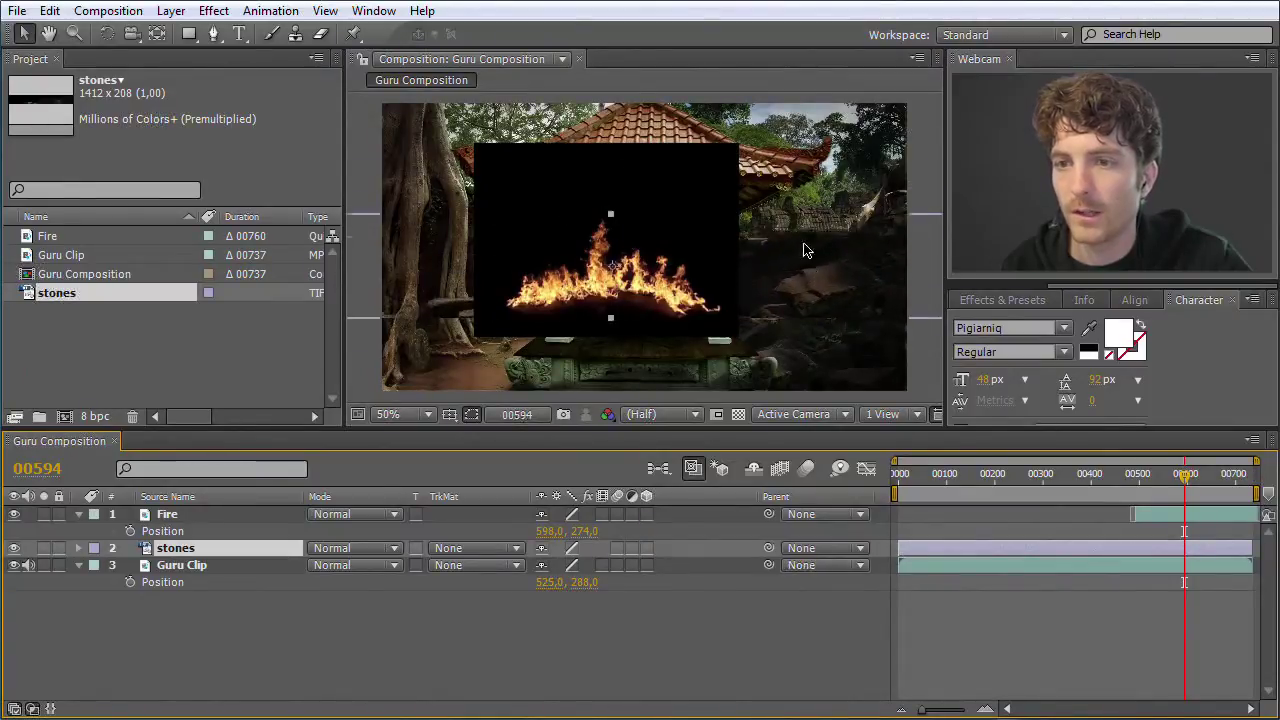
{"action": "left_click_drag", "start_coordinate": [180, 555], "coordinate": [188, 512]}
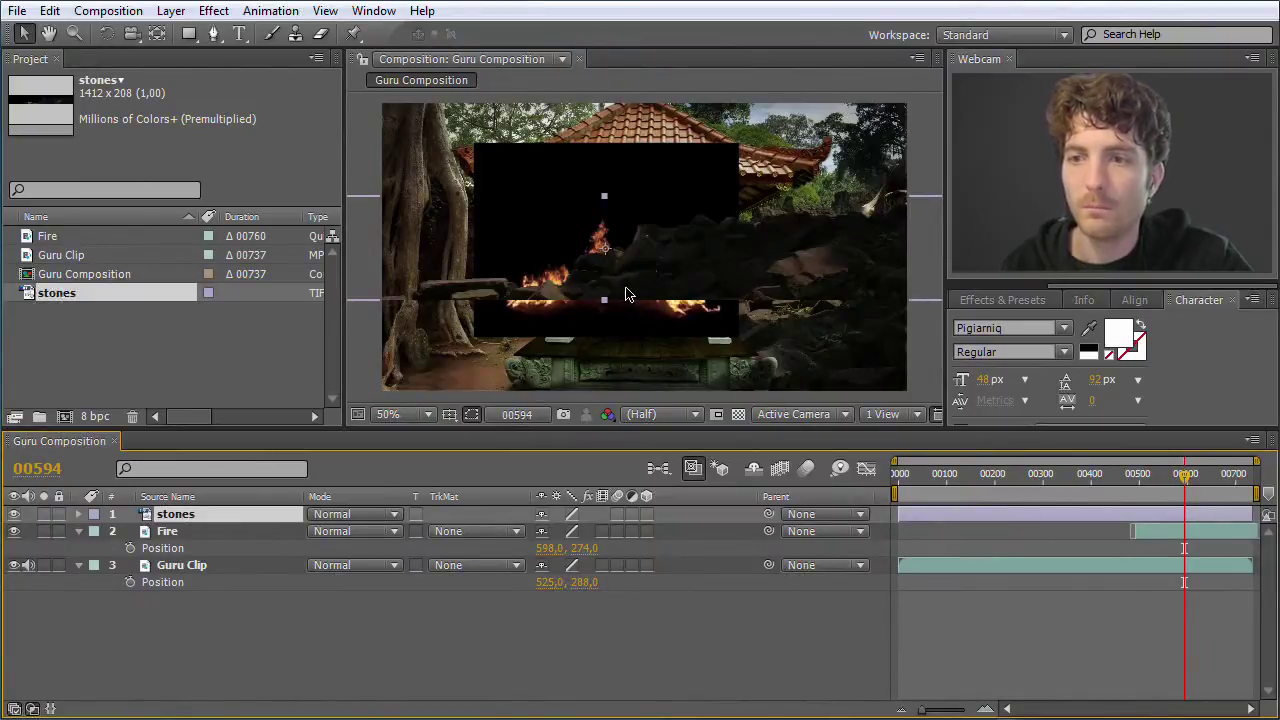
{"action": "left_click_drag", "start_coordinate": [180, 517], "coordinate": [180, 547]}
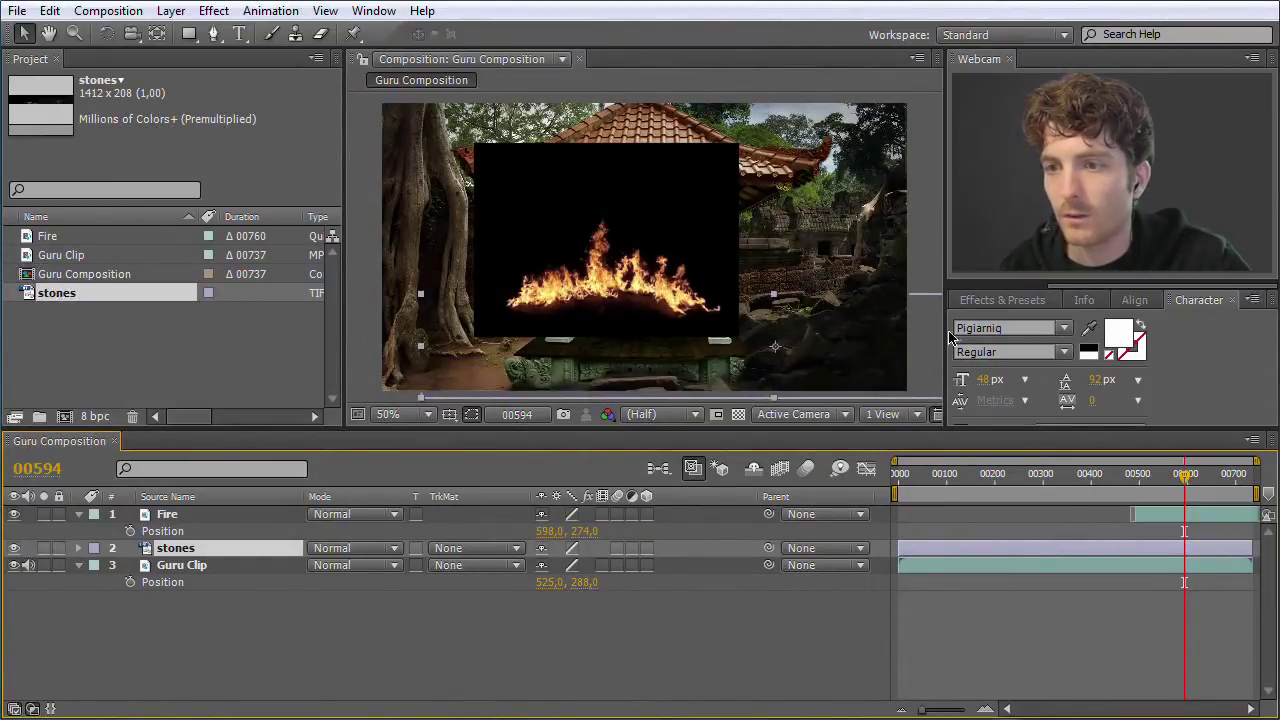
Step: Nudge stones right, then drag the Fire layer down and right to Position 702, 424
{"action": "mouse_move", "coordinate": [654, 391]}
{"action": "left_mouse_down"}
{"action": "mouse_move", "coordinate": [690, 395]}
{"action": "mouse_move", "coordinate": [650, 392]}
{"action": "mouse_move", "coordinate": [690, 392]}
{"action": "mouse_move", "coordinate": [664, 386]}
{"action": "left_mouse_up"}
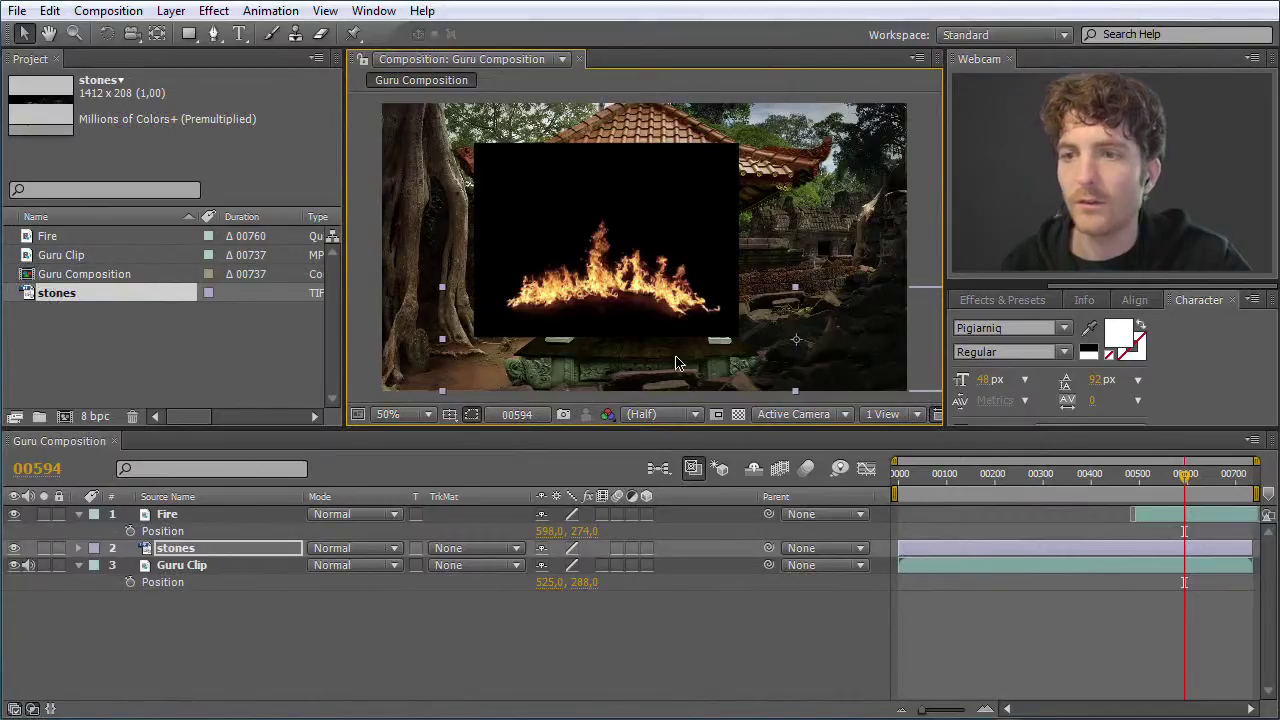
{"action": "left_click", "coordinate": [642, 236]}
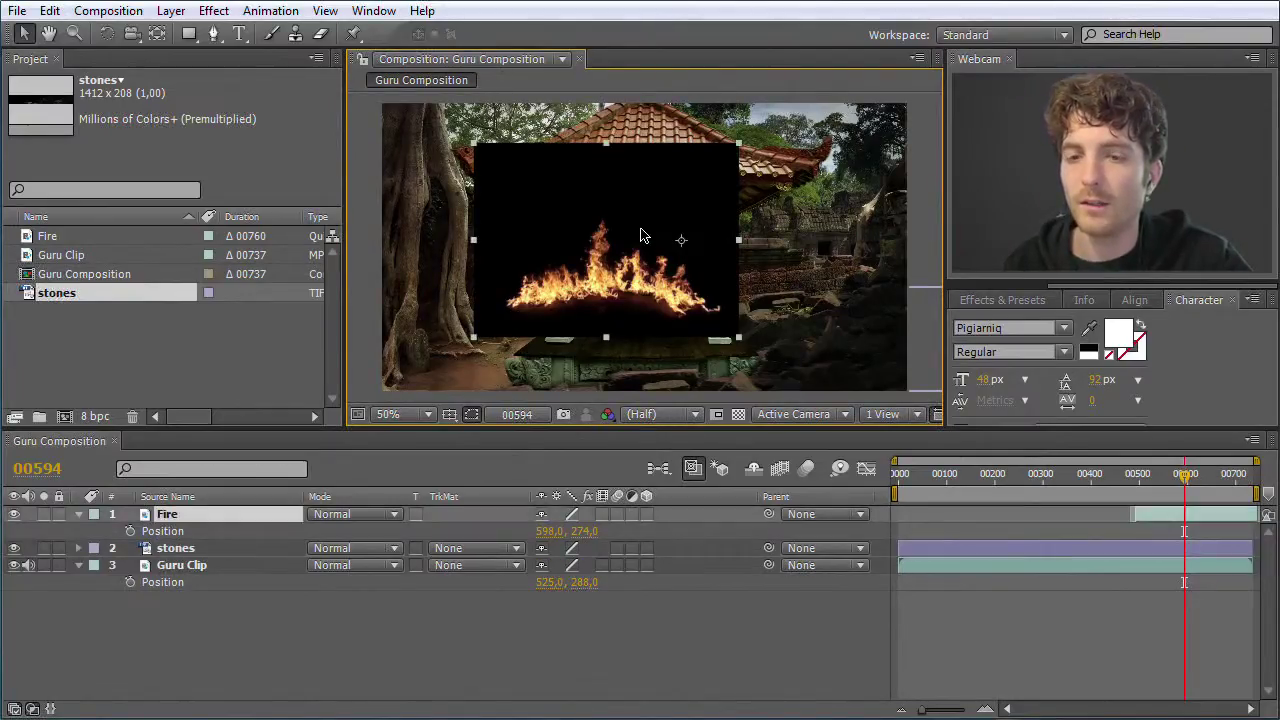
{"action": "left_click_drag", "start_coordinate": [620, 224], "coordinate": [675, 298]}
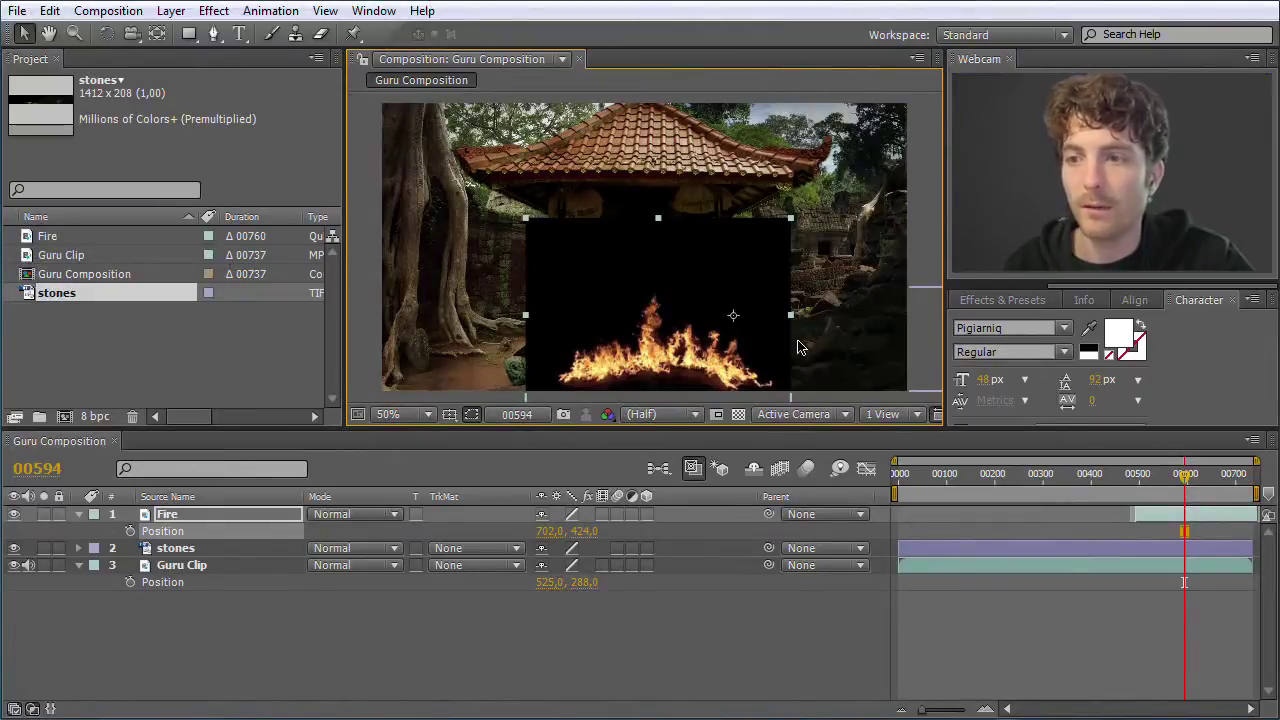
{"action": "left_click", "coordinate": [842, 347]}
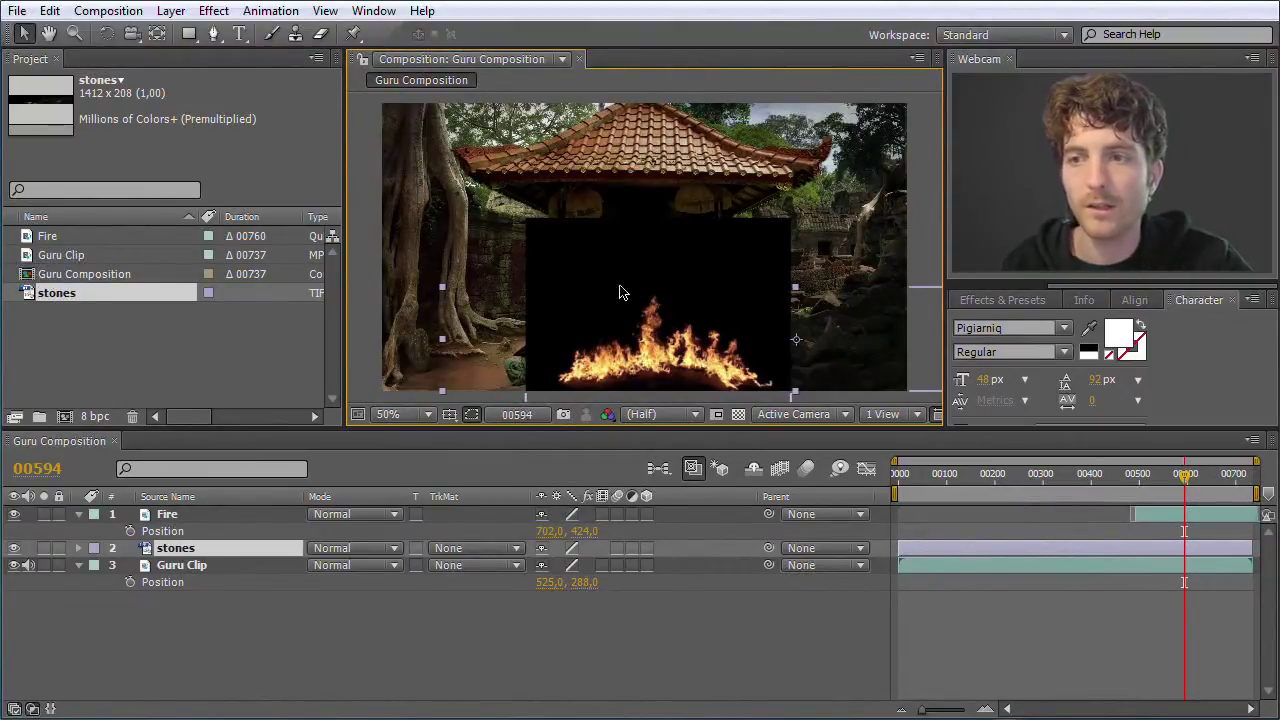
{"action": "left_click", "coordinate": [186, 515]}
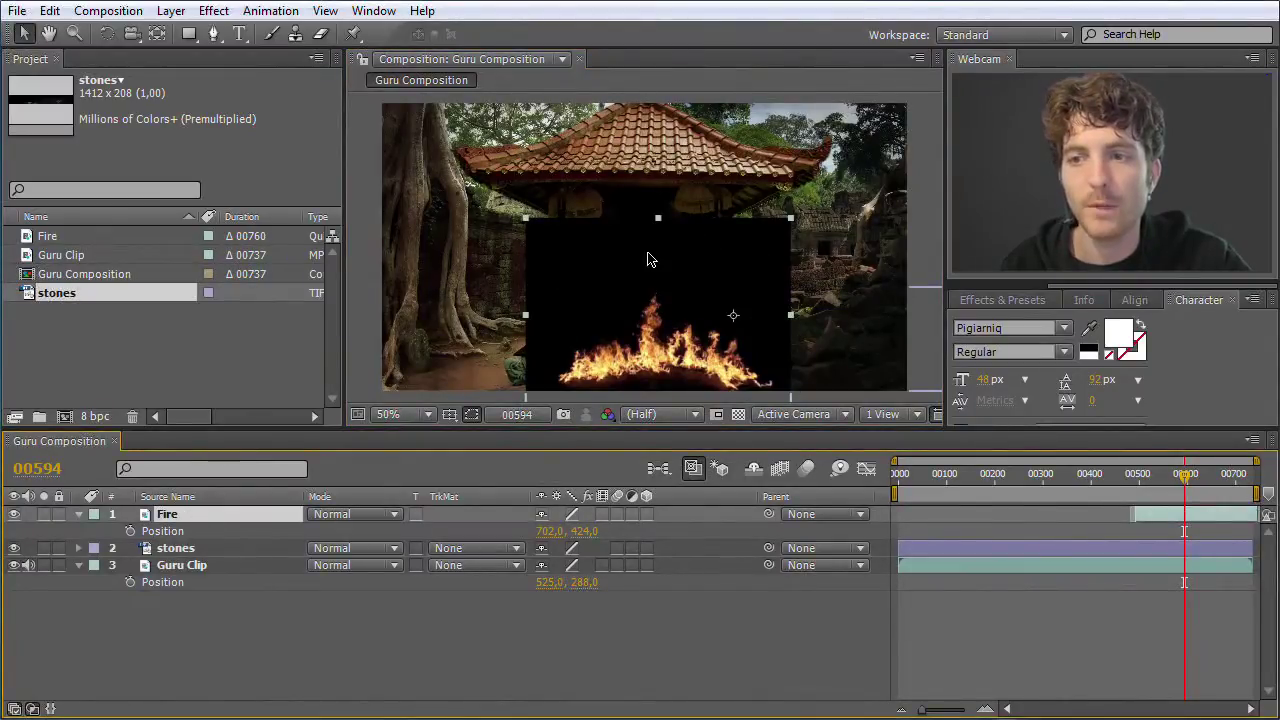
Step: Try Screen, Lighten, Add and Lighter Color blending modes on the Fire layer
{"action": "left_click", "coordinate": [395, 514]}
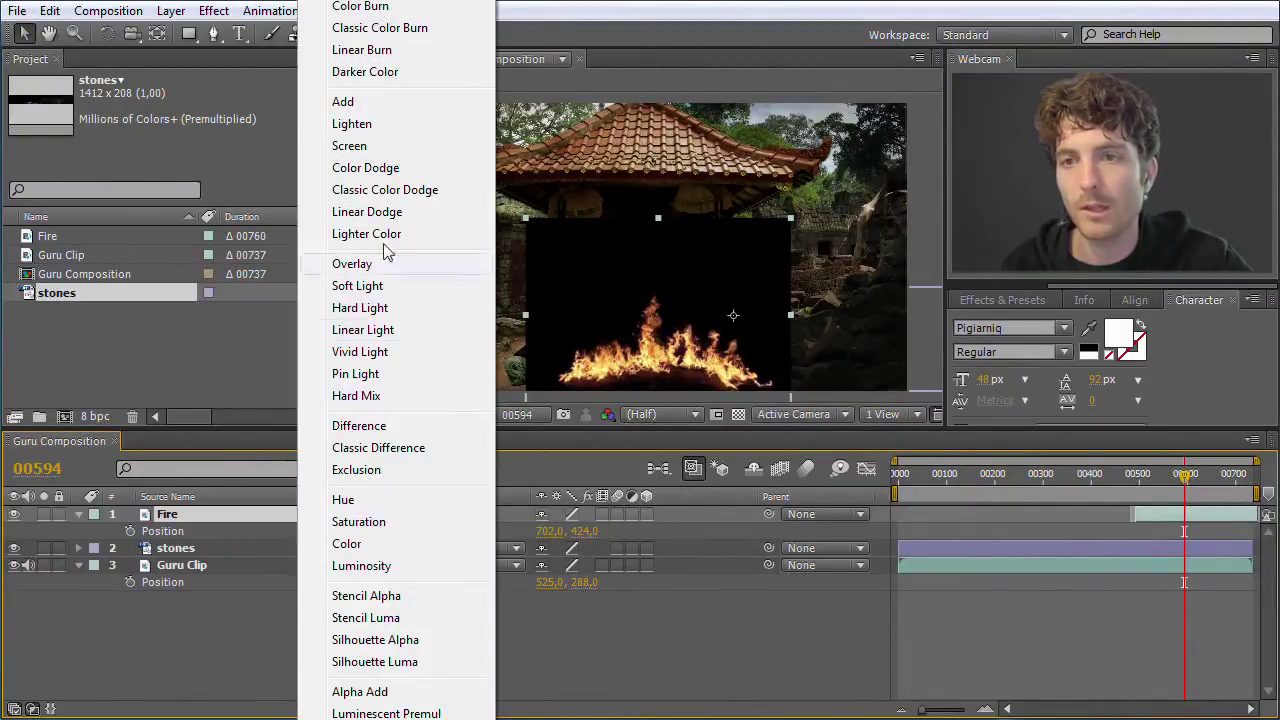
{"action": "left_click", "coordinate": [372, 146]}
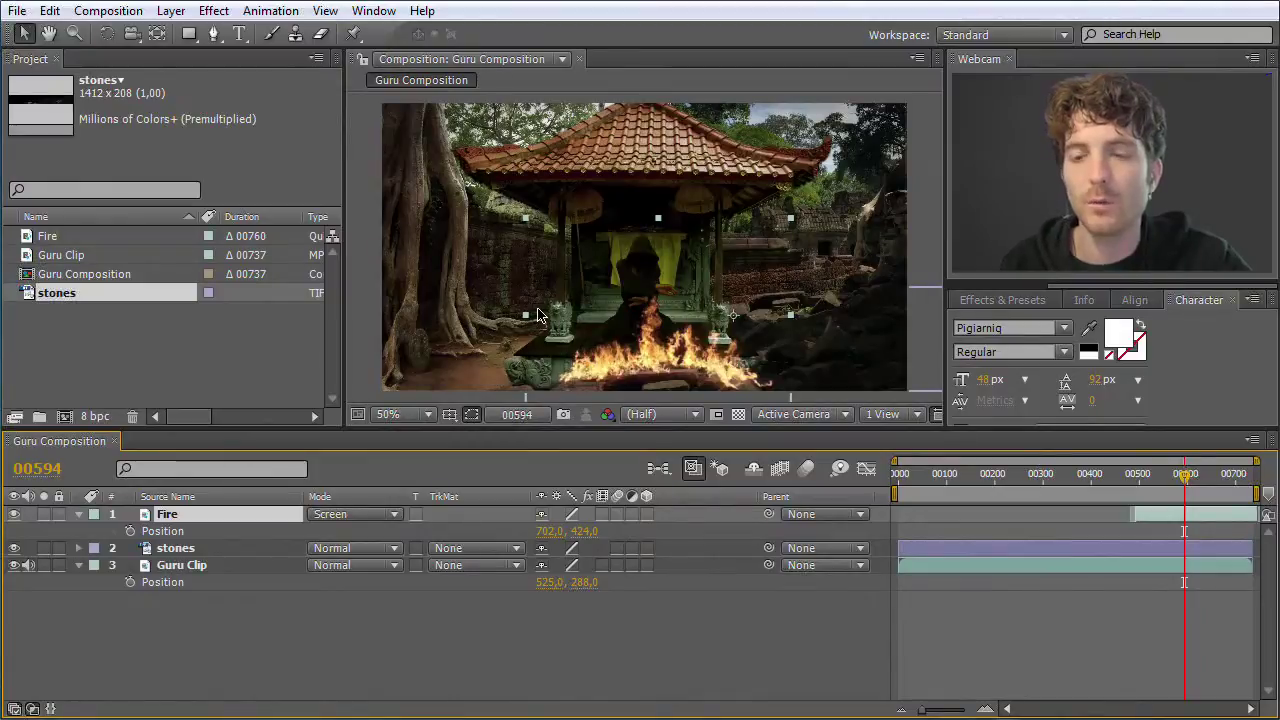
{"action": "left_click", "coordinate": [393, 514]}
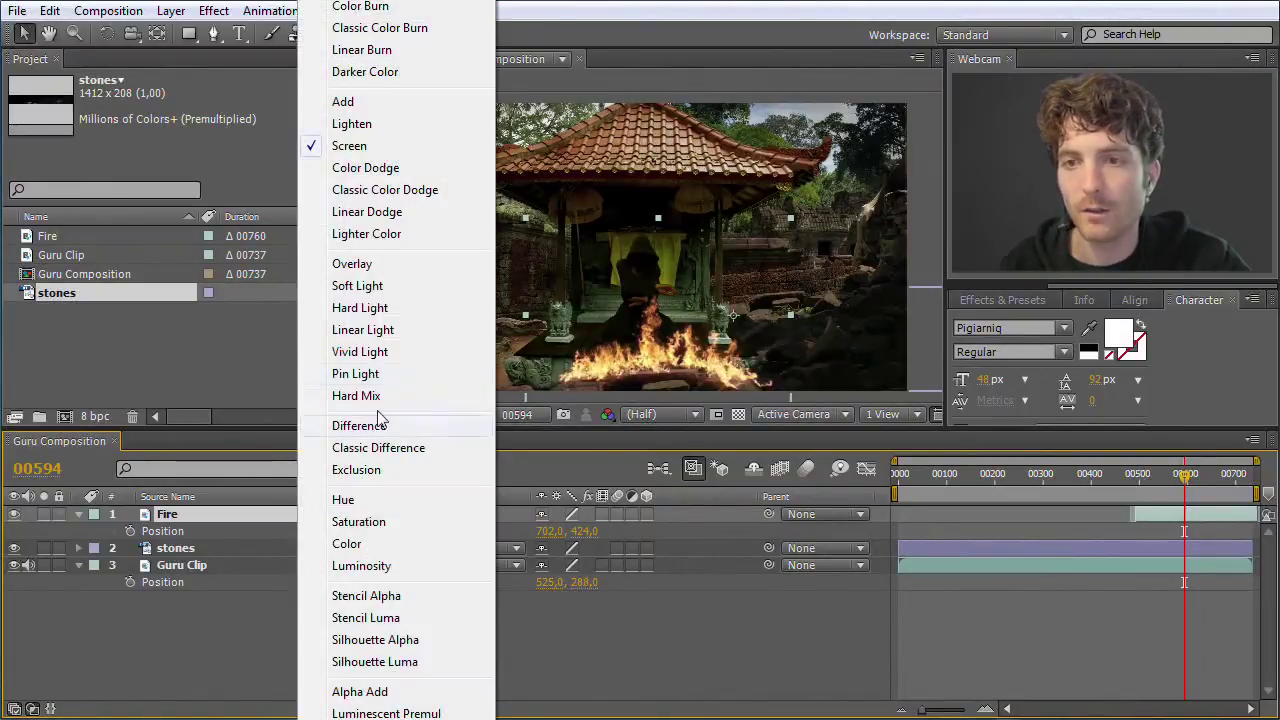
{"action": "left_click", "coordinate": [351, 126]}
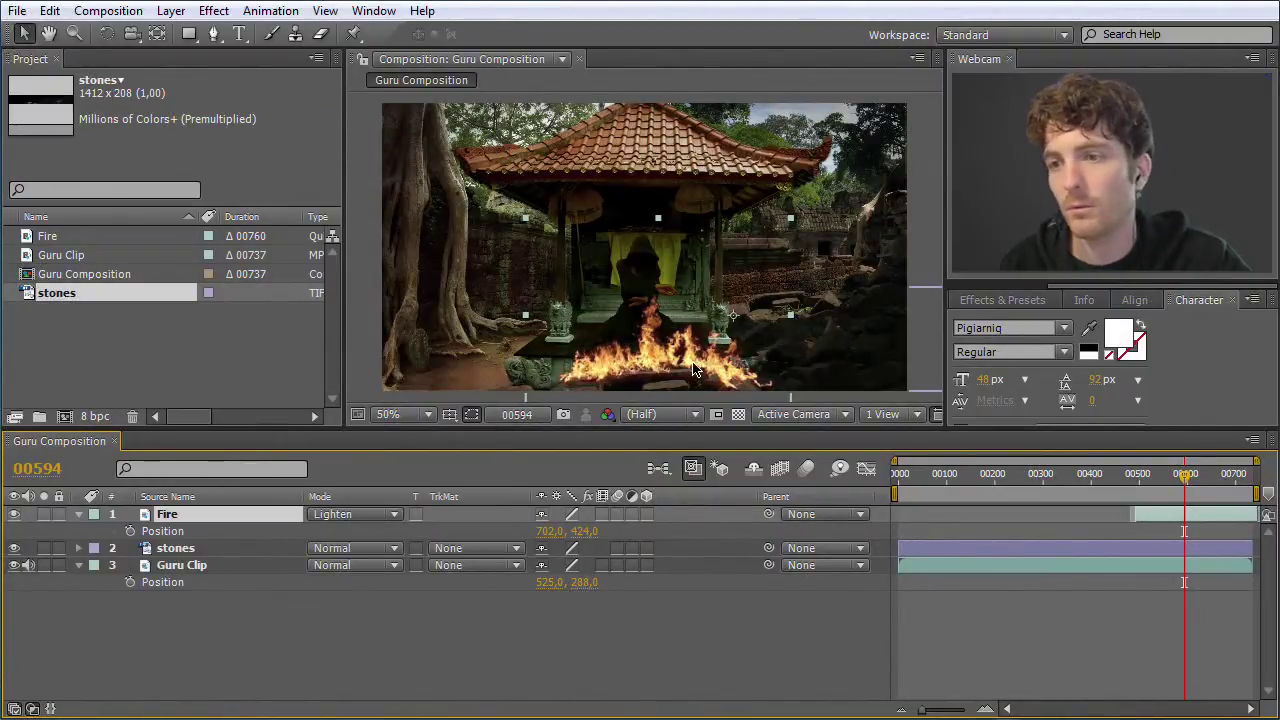
{"action": "left_click", "coordinate": [397, 514]}
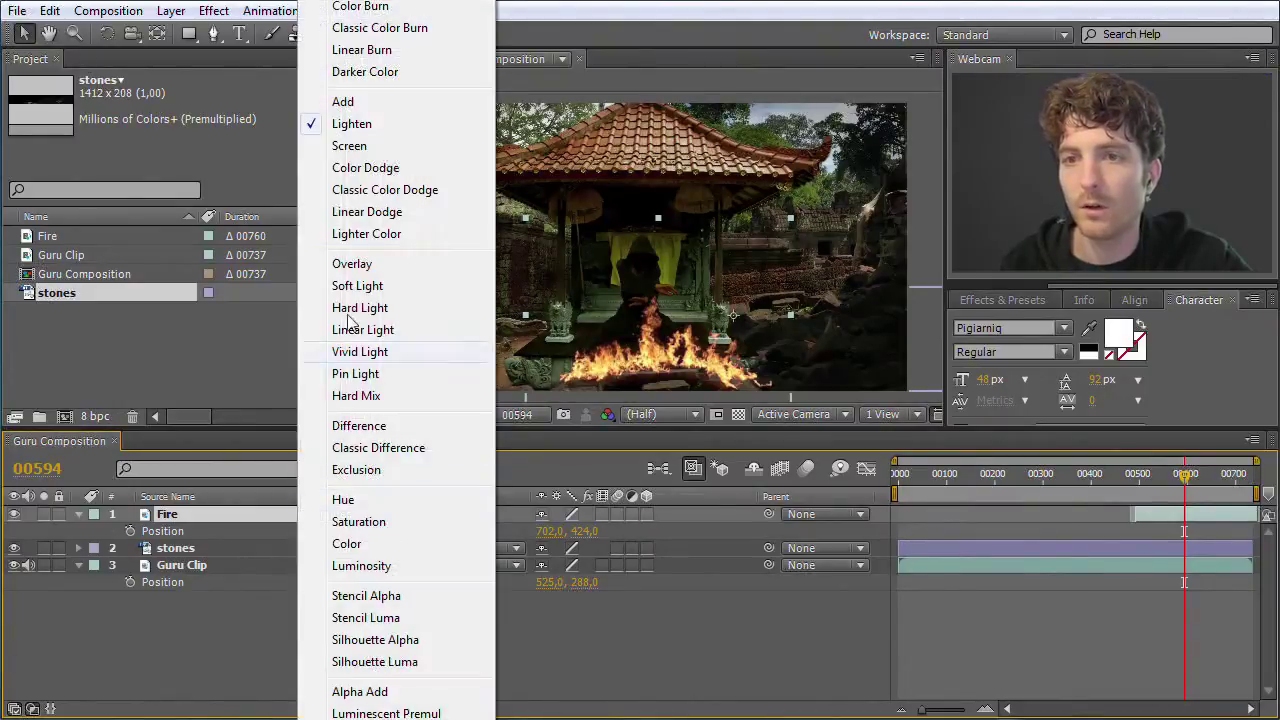
{"action": "left_click", "coordinate": [349, 103]}
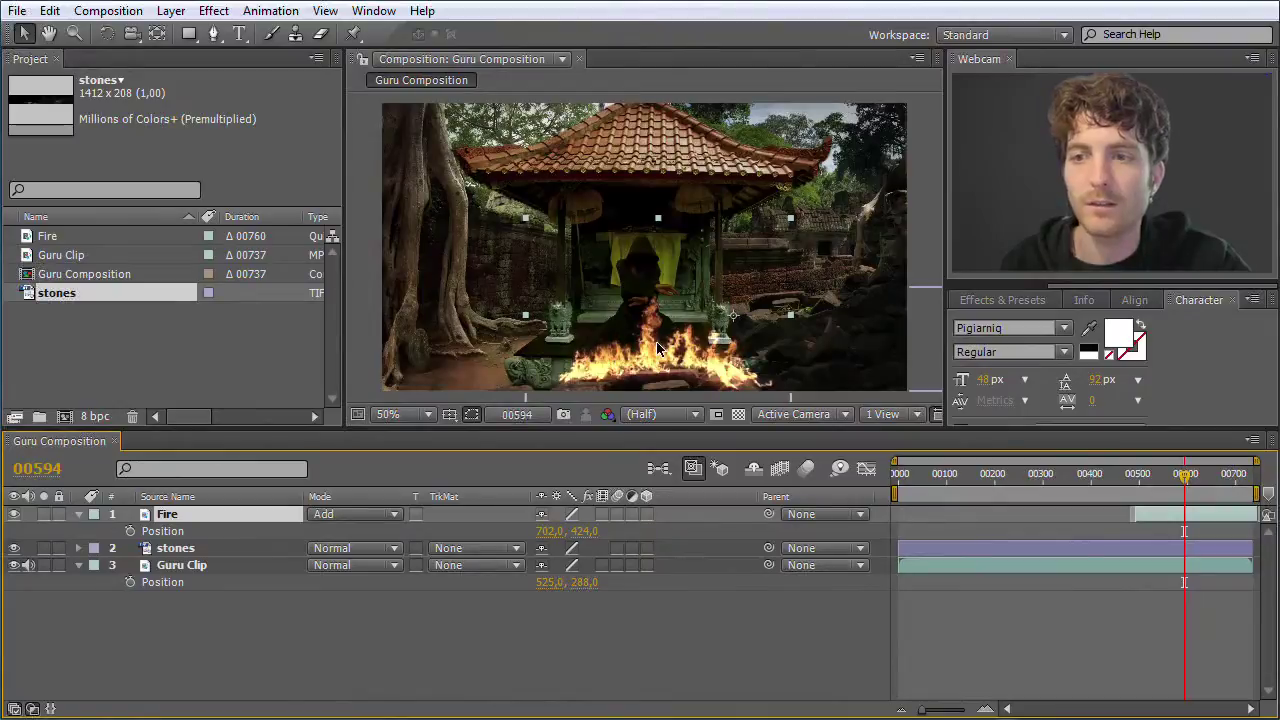
{"action": "left_click", "coordinate": [396, 514]}
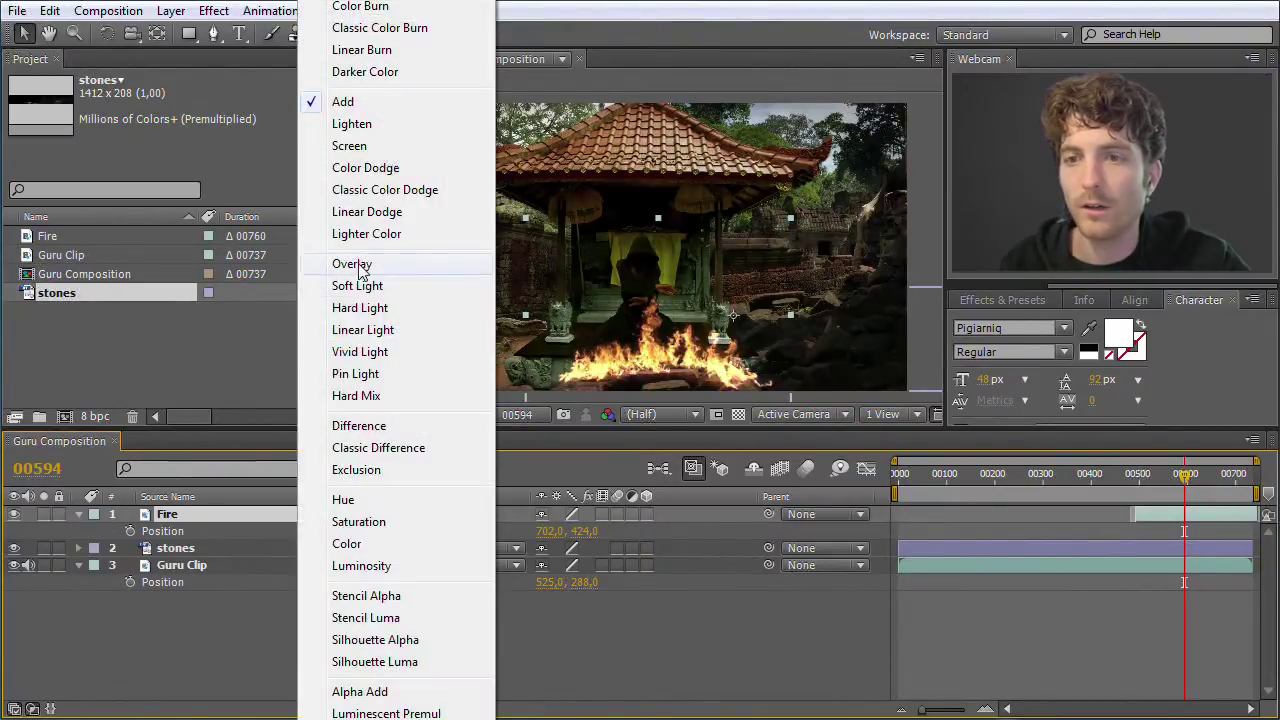
{"action": "left_click", "coordinate": [368, 235]}
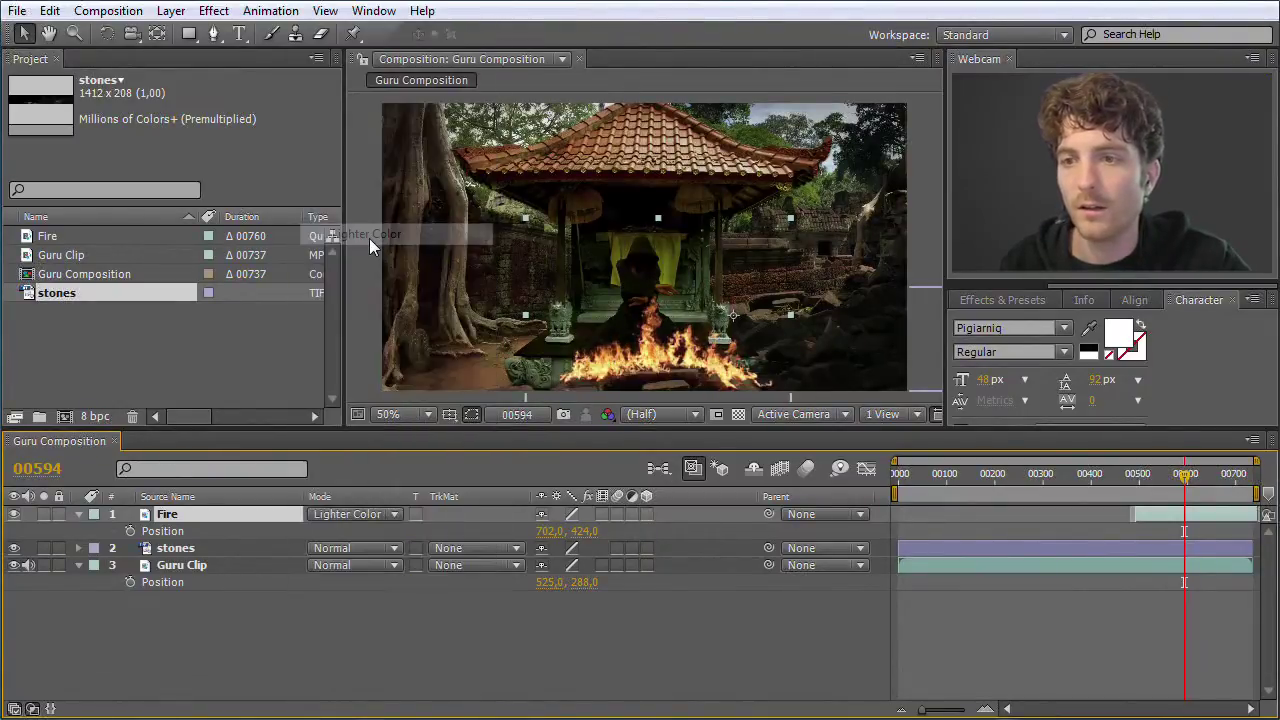
Step: Try Vivid Light and Hard Light on the Fire layer, ending on Difference
{"action": "left_click", "coordinate": [396, 514]}
{"action": "left_click", "coordinate": [360, 353]}
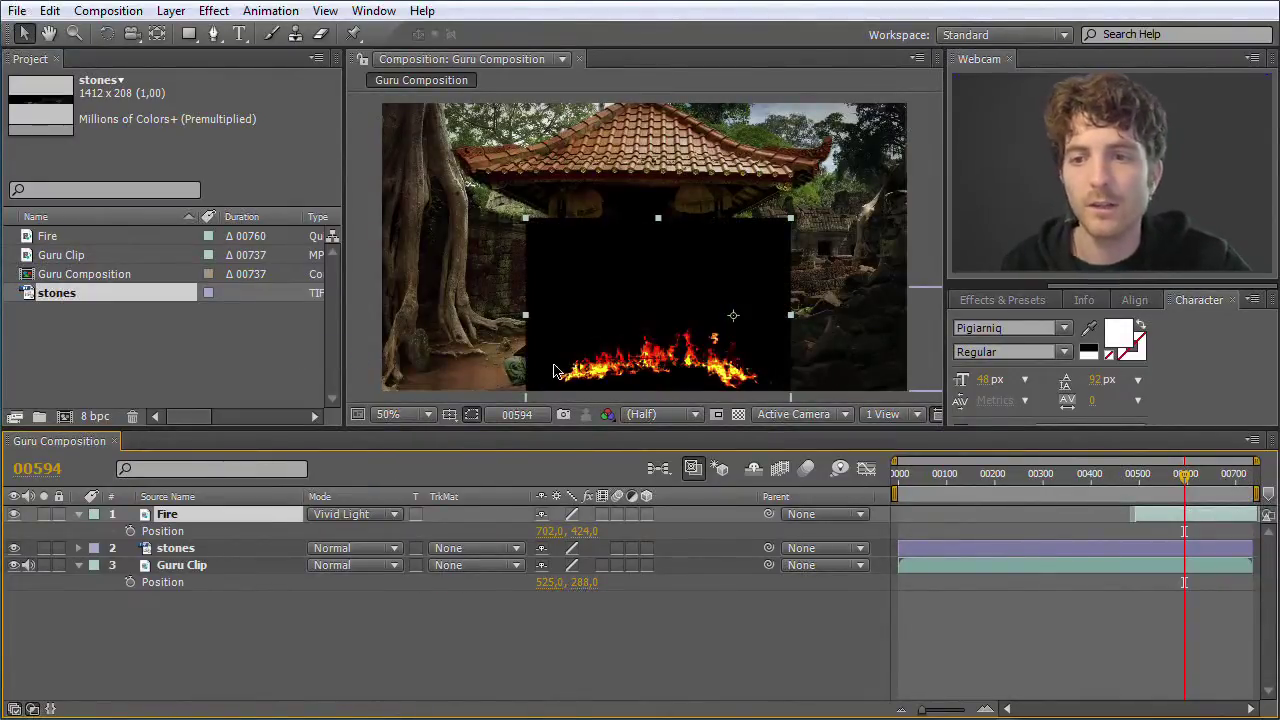
{"action": "left_click", "coordinate": [391, 517]}
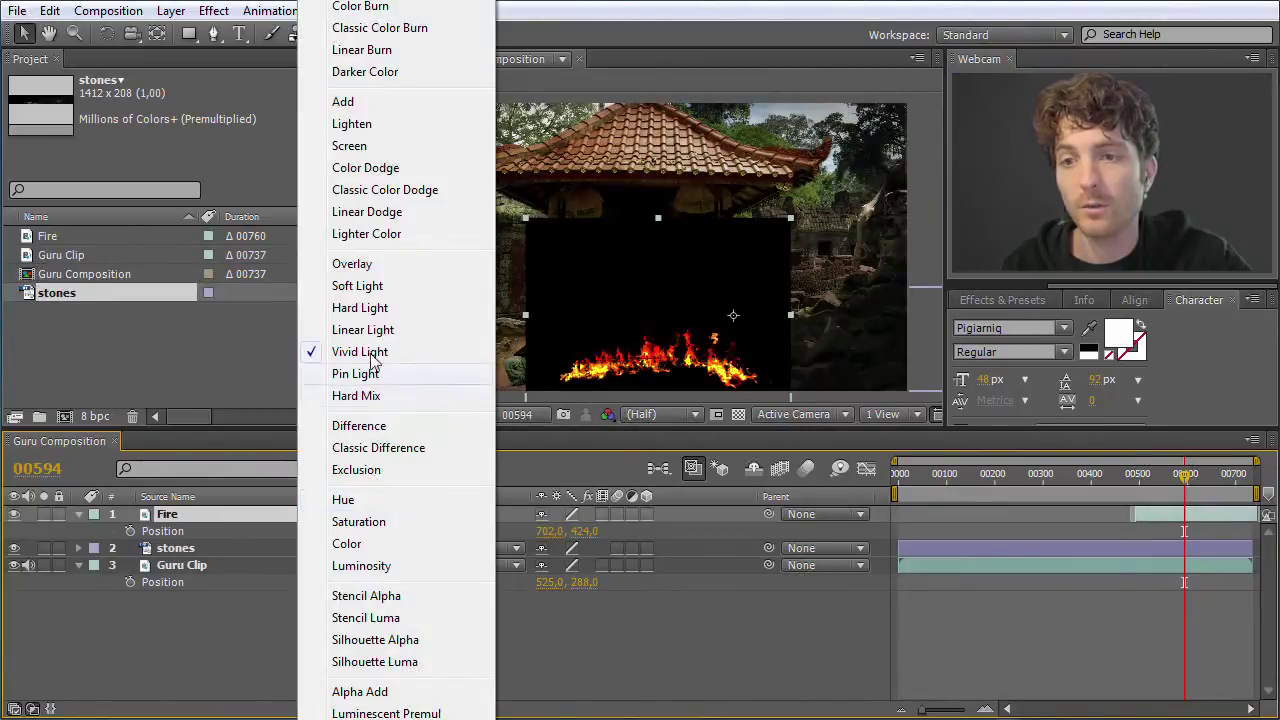
{"action": "left_click", "coordinate": [372, 308]}
{"action": "left_click", "coordinate": [390, 516]}
{"action": "left_click", "coordinate": [379, 426]}
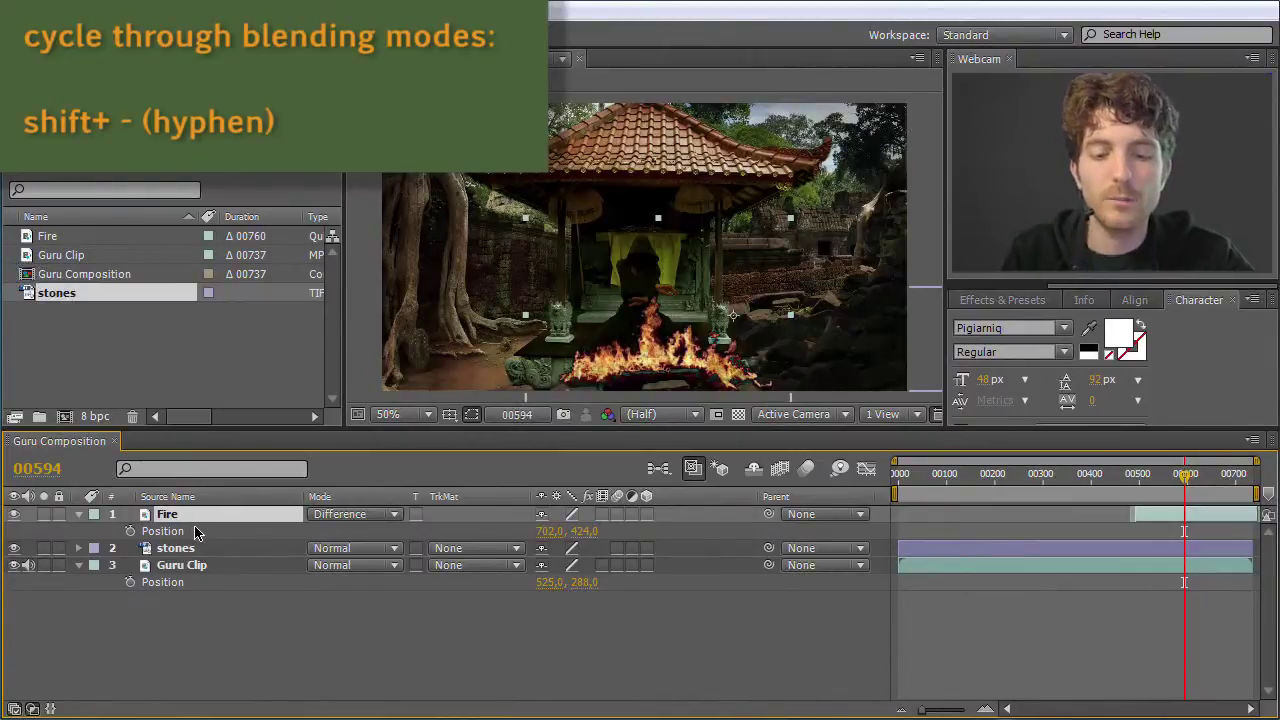
Step: Cycle the Fire blend mode with Shift+- through Hard Mix, Hard Light, Overlay, Color Dodge, ending on Add
{"action": "key", "text": "shift+minus"}
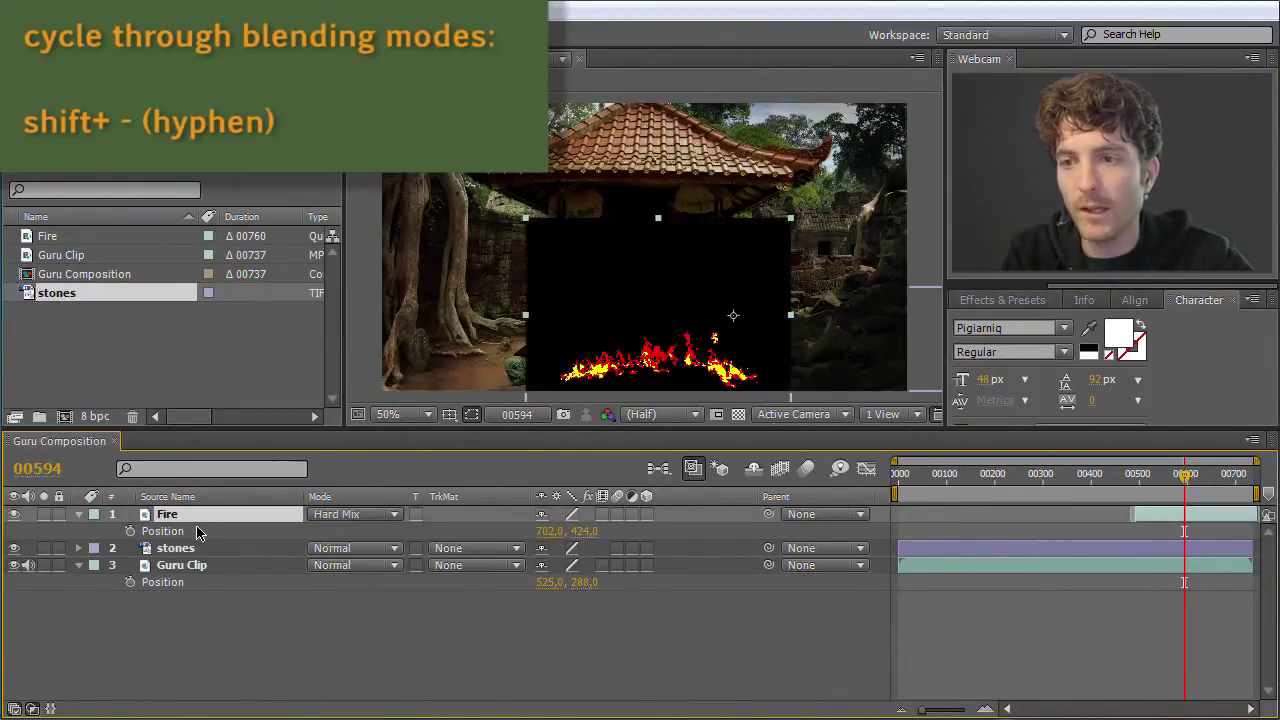
{"action": "key", "text": "shift+minus"}
{"action": "key", "text": "shift+minus"}
{"action": "key", "text": "shift+minus"}
{"action": "key", "text": "shift+minus"}
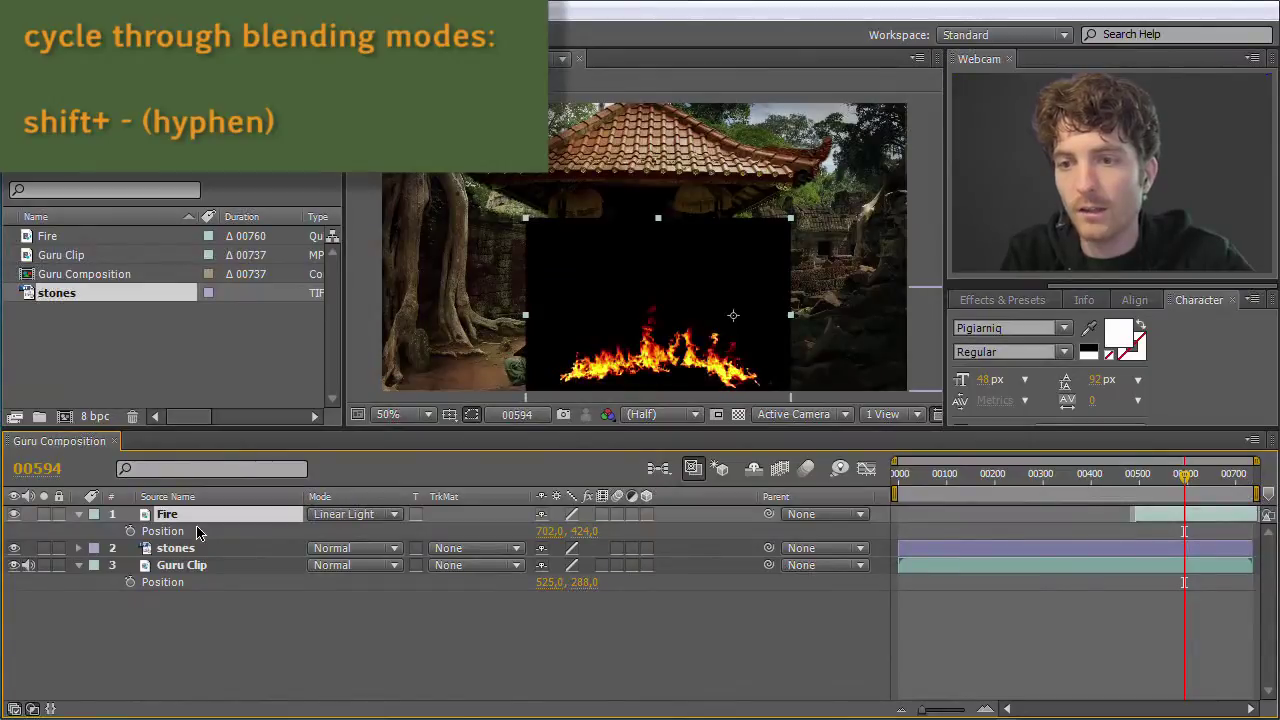
{"action": "key", "text": "shift+minus"}
{"action": "key", "text": "shift+minus"}
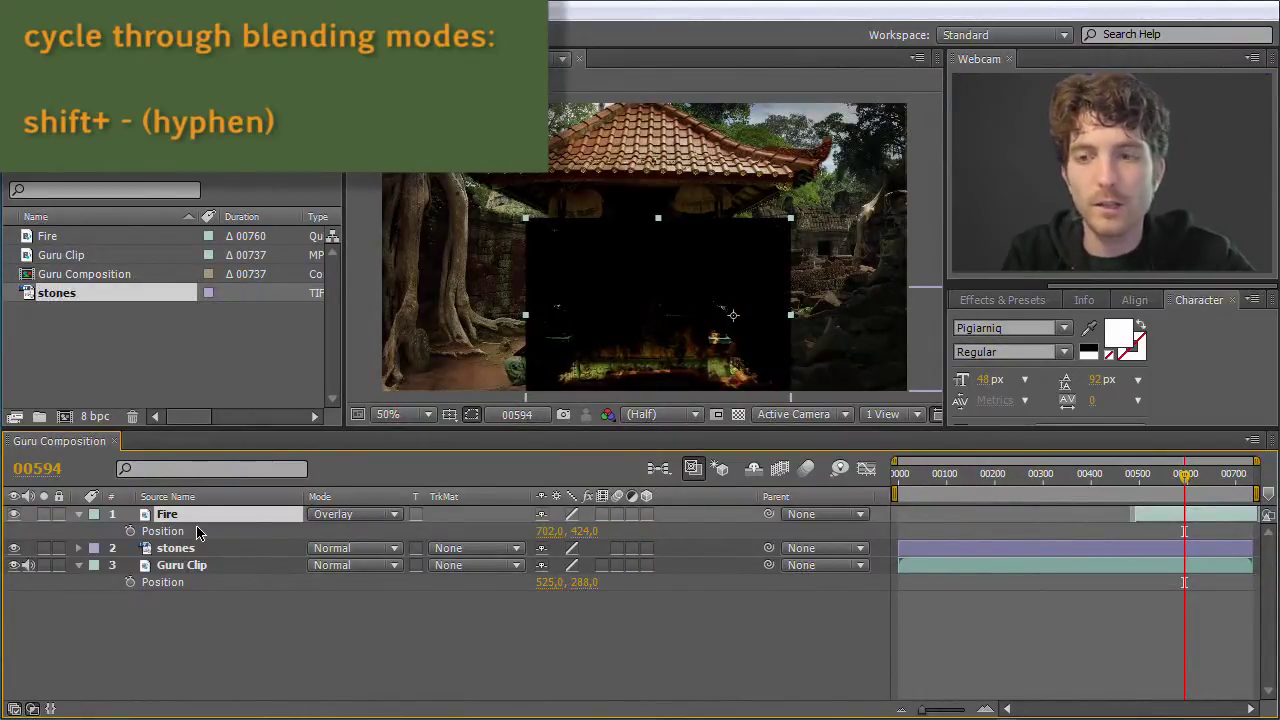
{"action": "key", "text": "shift+minus"}
{"action": "key", "text": "shift+minus"}
{"action": "key", "text": "shift+minus"}
{"action": "key", "text": "shift+minus"}
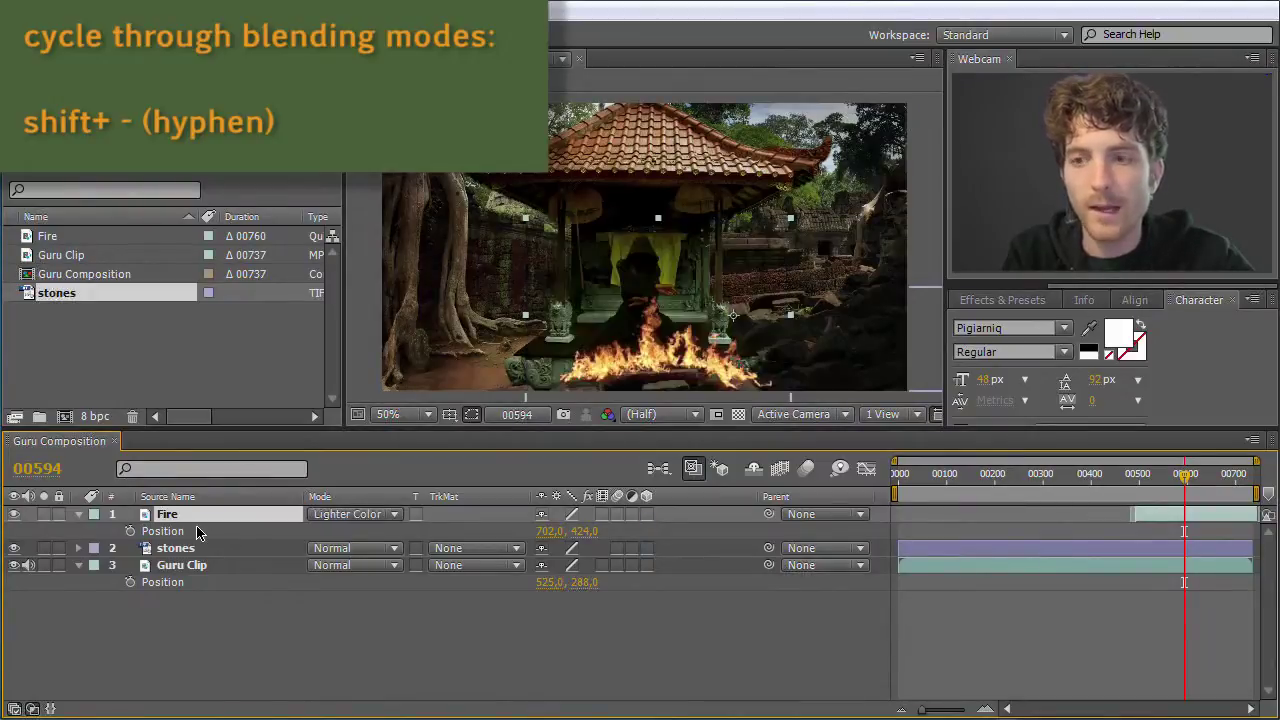
{"action": "key", "text": "shift+minus"}
{"action": "key", "text": "shift+minus"}
{"action": "key", "text": "shift+minus"}
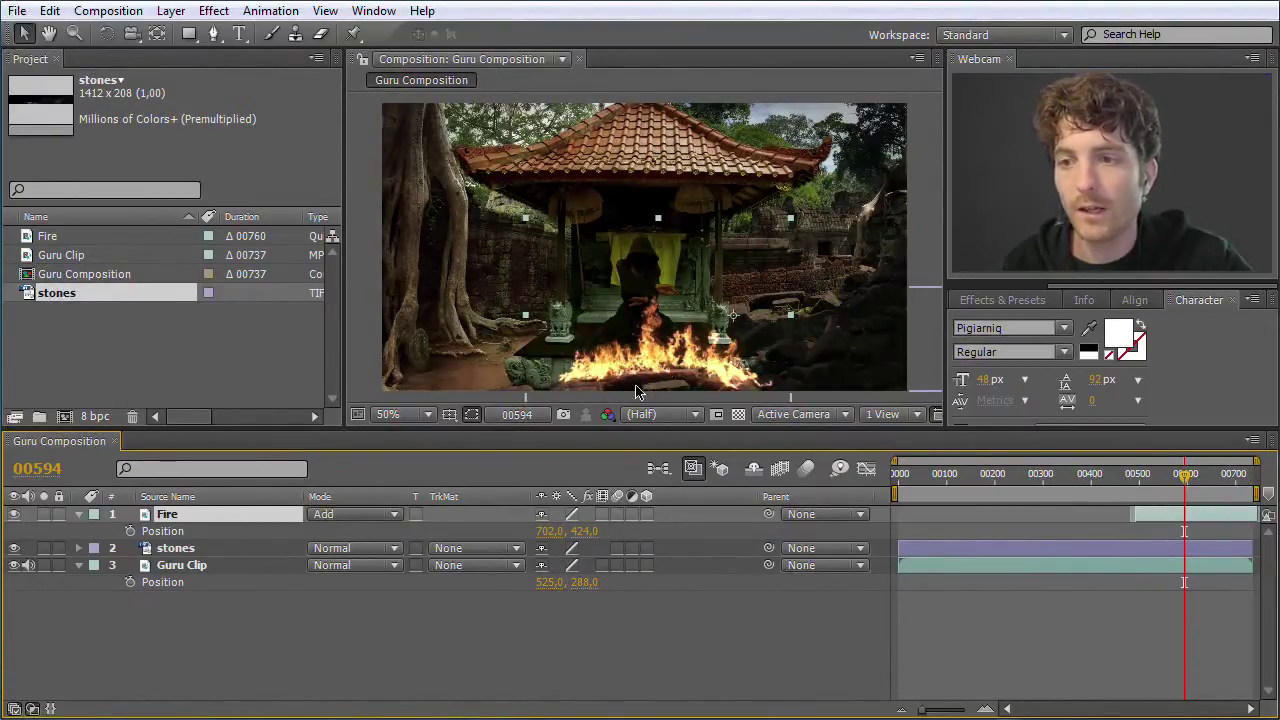
Step: Nudge the fire slightly and set its Scale, with linked proportions, to -81, 81%
{"action": "left_click_drag", "start_coordinate": [653, 347], "coordinate": [651, 352]}
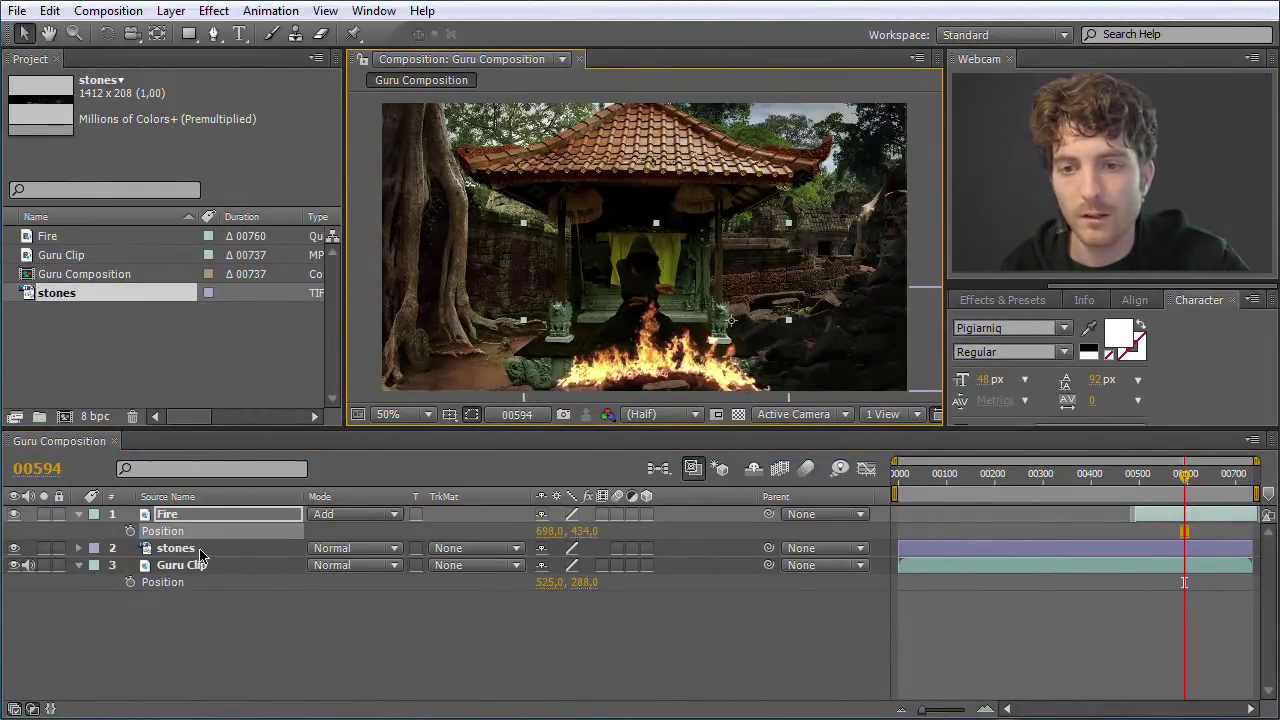
{"action": "key", "text": "s"}
{"action": "mouse_move", "coordinate": [594, 537]}
{"action": "left_mouse_down"}
{"action": "mouse_move", "coordinate": [608, 540]}
{"action": "mouse_move", "coordinate": [592, 538]}
{"action": "left_mouse_up"}
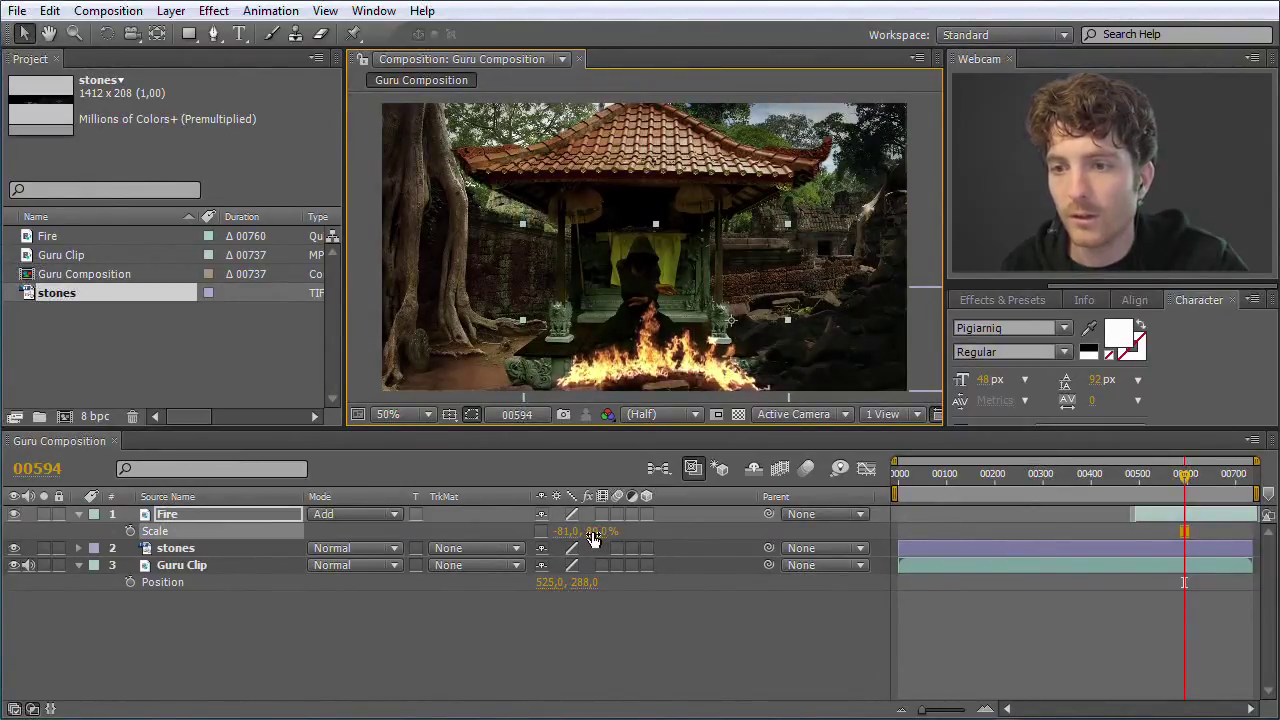
{"action": "left_click", "coordinate": [597, 533]}
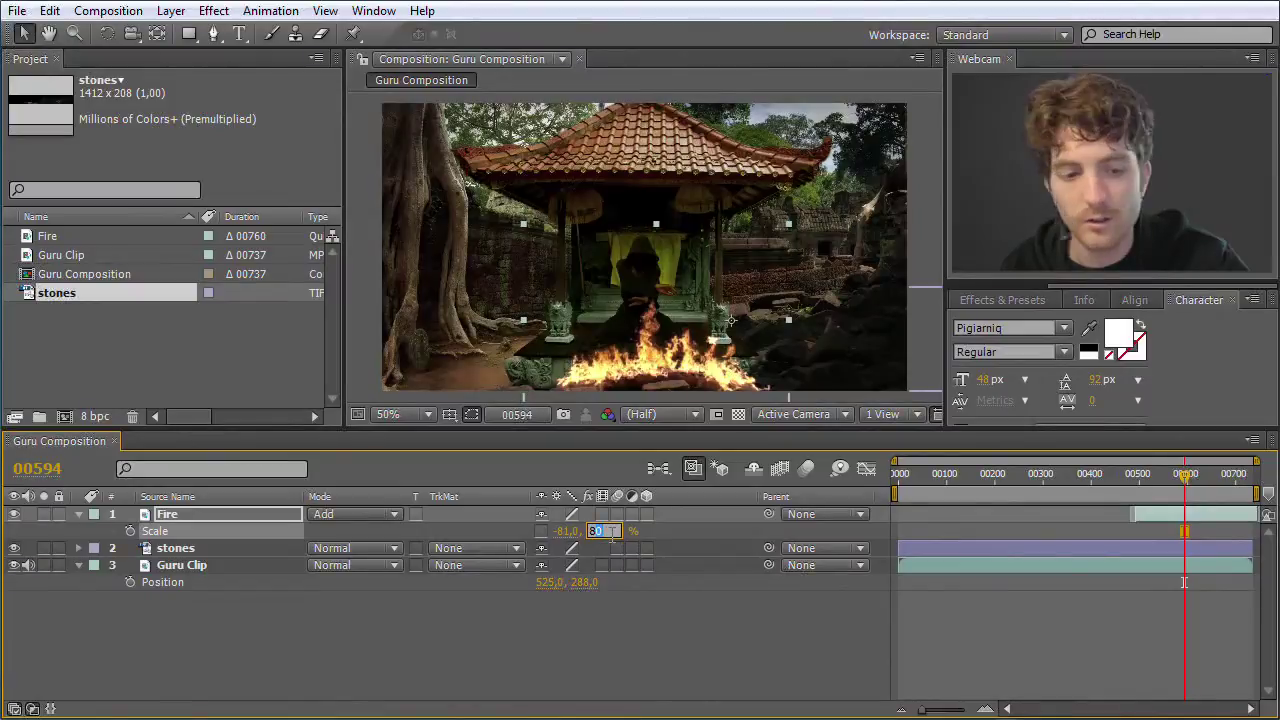
{"action": "key", "text": "ctrl+z"}
{"action": "left_click", "coordinate": [628, 636]}
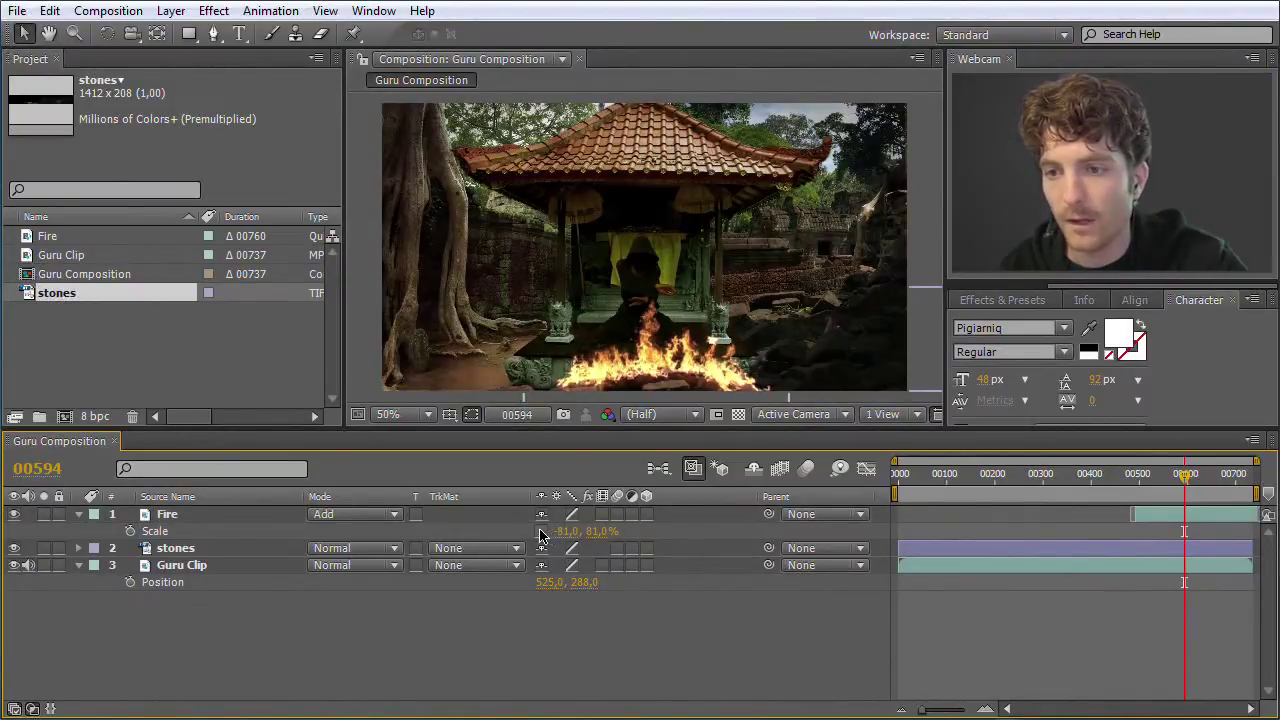
{"action": "left_click", "coordinate": [540, 531]}
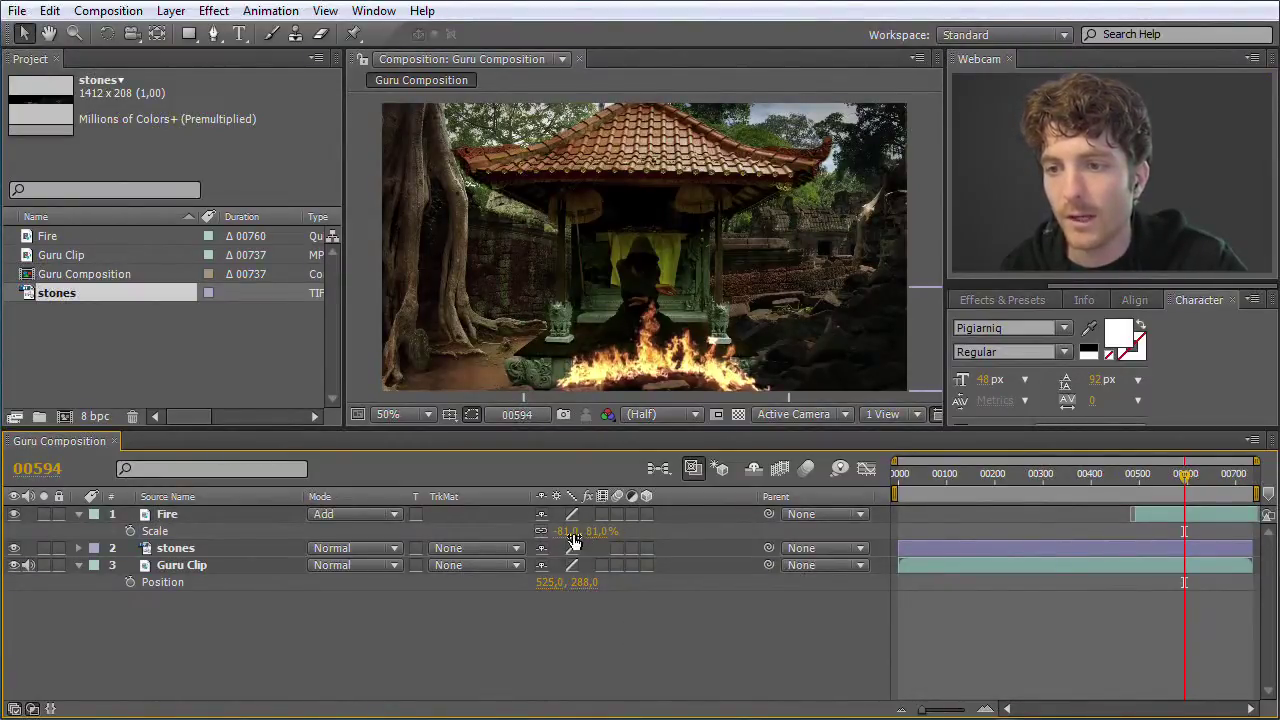
{"action": "mouse_move", "coordinate": [595, 538]}
{"action": "left_mouse_down"}
{"action": "mouse_move", "coordinate": [623, 540]}
{"action": "mouse_move", "coordinate": [583, 540]}
{"action": "mouse_move", "coordinate": [601, 540]}
{"action": "left_mouse_up"}
{"action": "left_click_drag", "start_coordinate": [1183, 479], "coordinate": [1115, 479]}
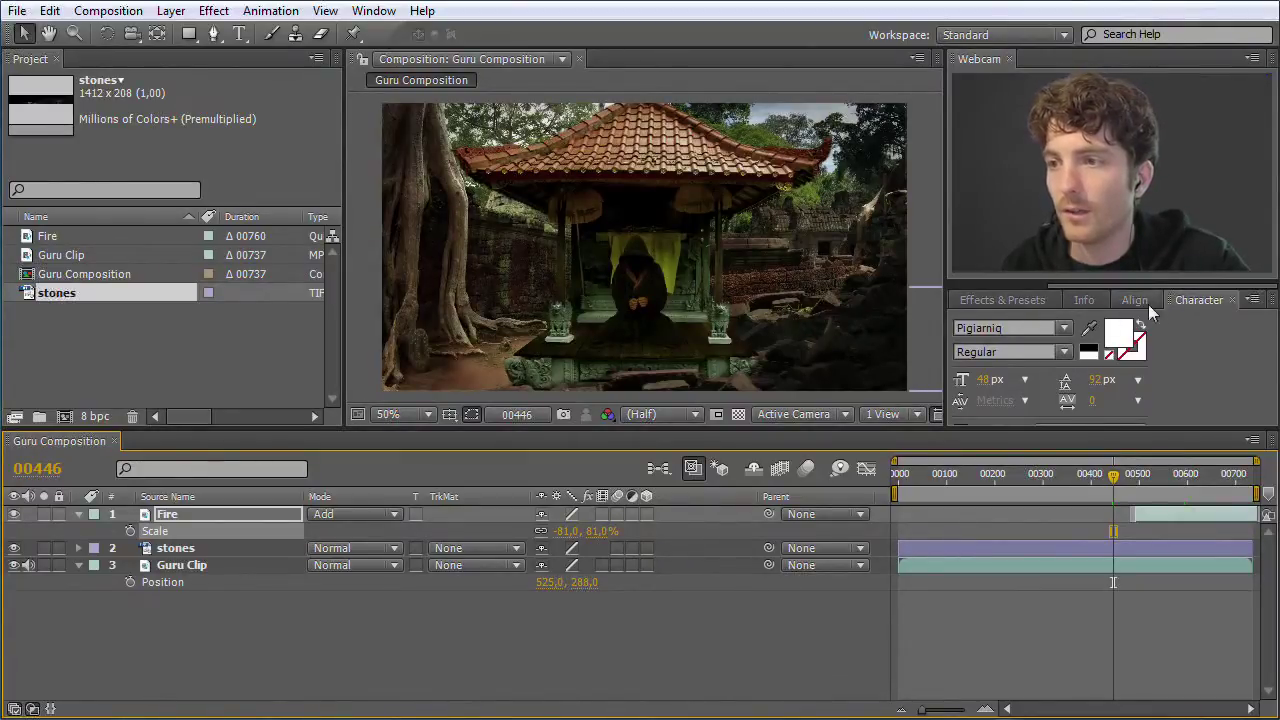
Step: Scrub back to an earlier frame and play Guru Composition from the Preview panel
{"action": "left_click_drag", "start_coordinate": [1104, 285], "coordinate": [1004, 287]}
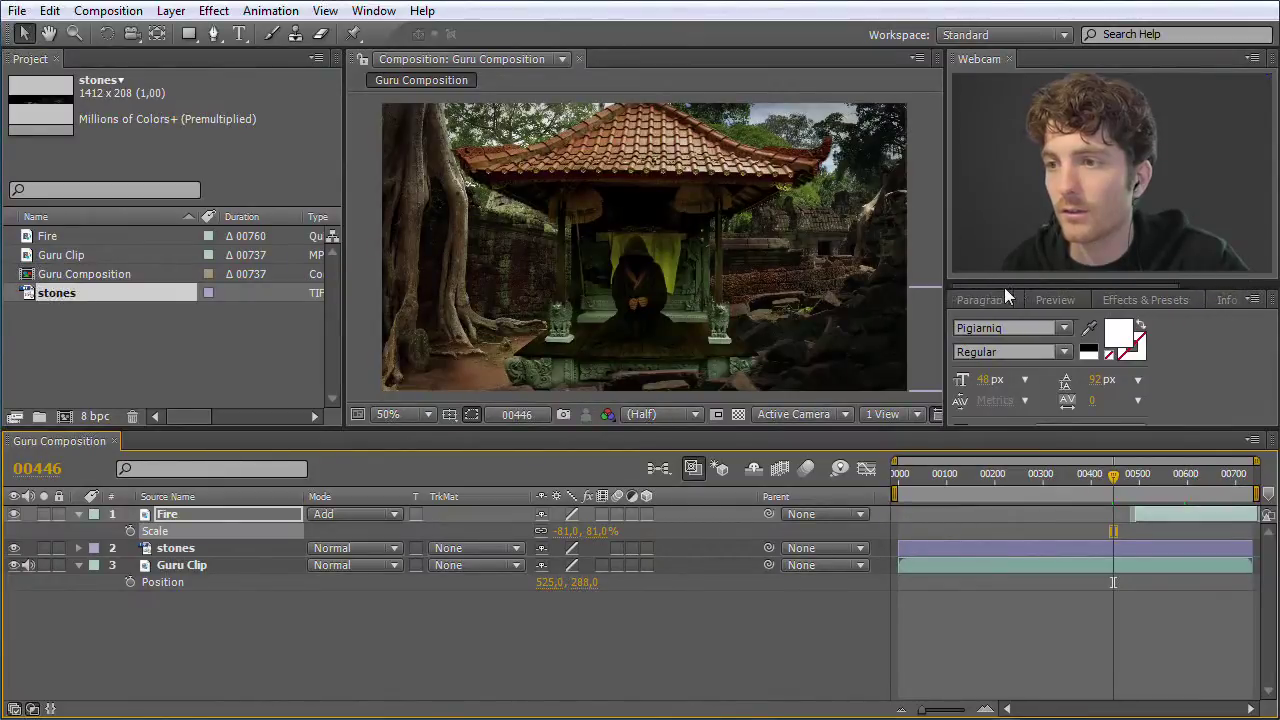
{"action": "left_click", "coordinate": [1055, 299]}
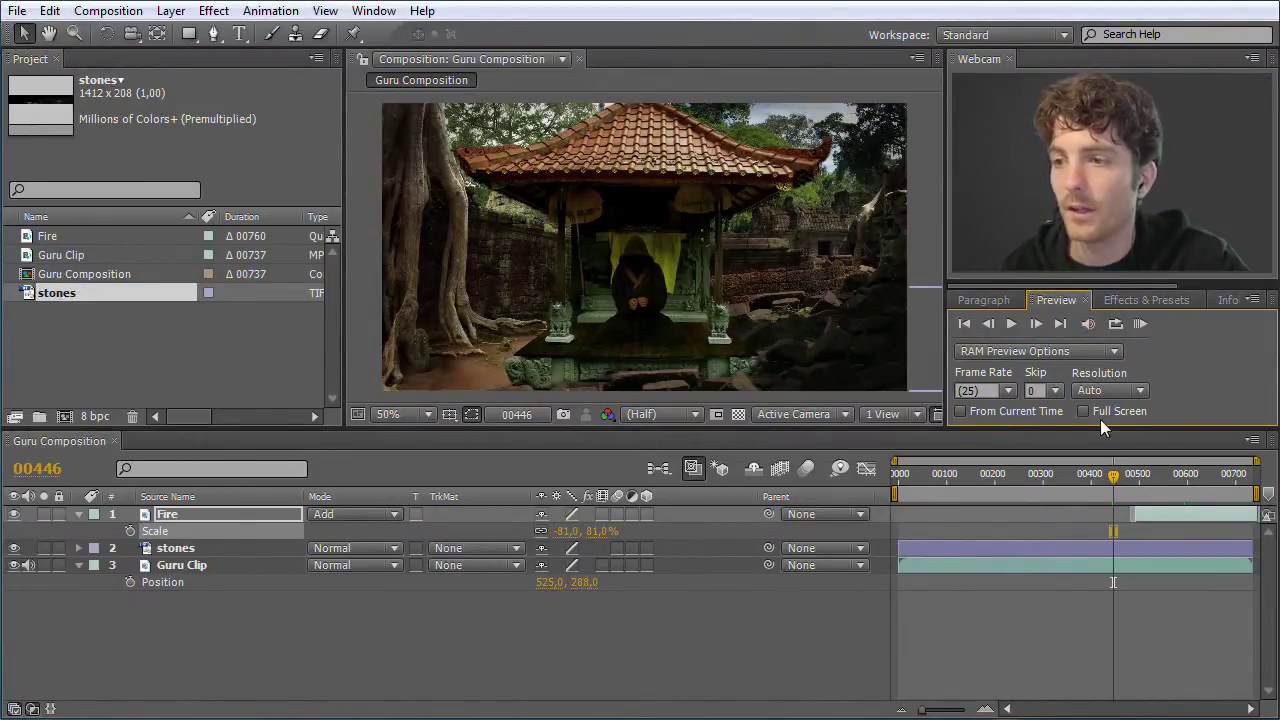
{"action": "left_click", "coordinate": [1010, 324]}
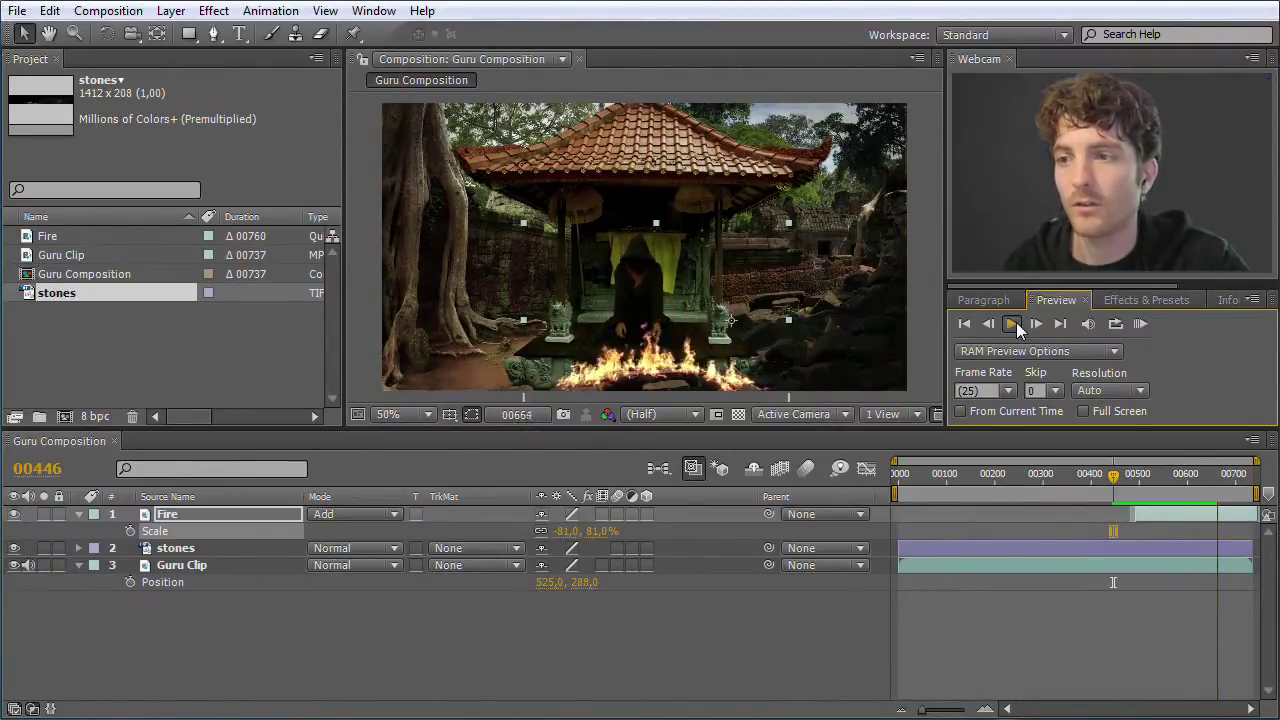
Step: Stop playback and narrow the work area to roughly frames 00420–00700
{"action": "left_click", "coordinate": [1012, 323]}
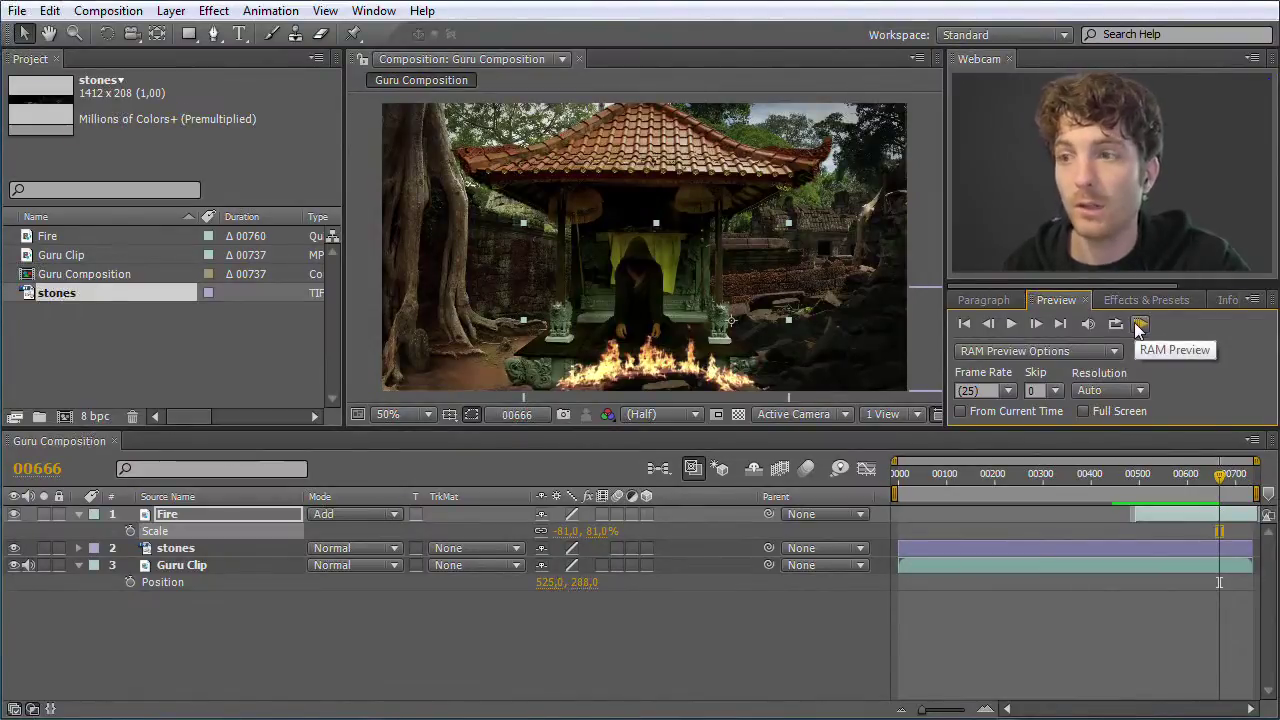
{"action": "left_click_drag", "start_coordinate": [891, 494], "coordinate": [970, 494]}
{"action": "left_click_drag", "start_coordinate": [1258, 494], "coordinate": [1193, 491]}
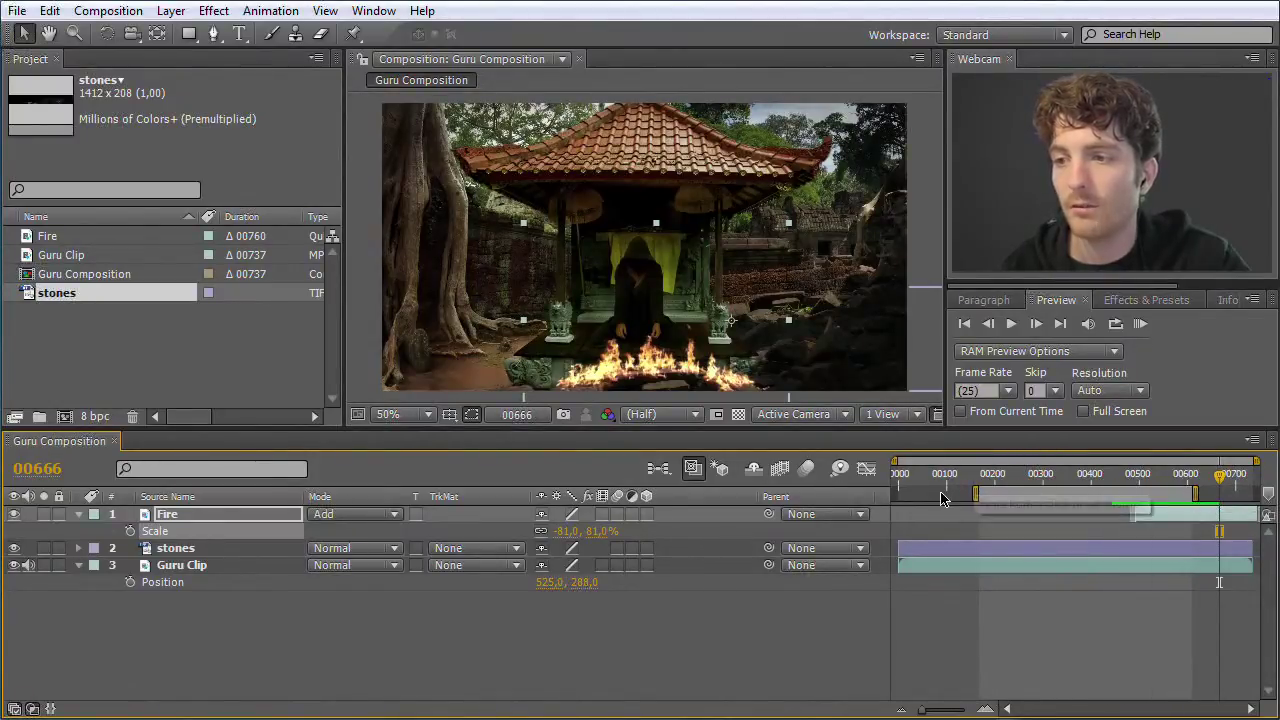
{"action": "left_click_drag", "start_coordinate": [975, 491], "coordinate": [1068, 491]}
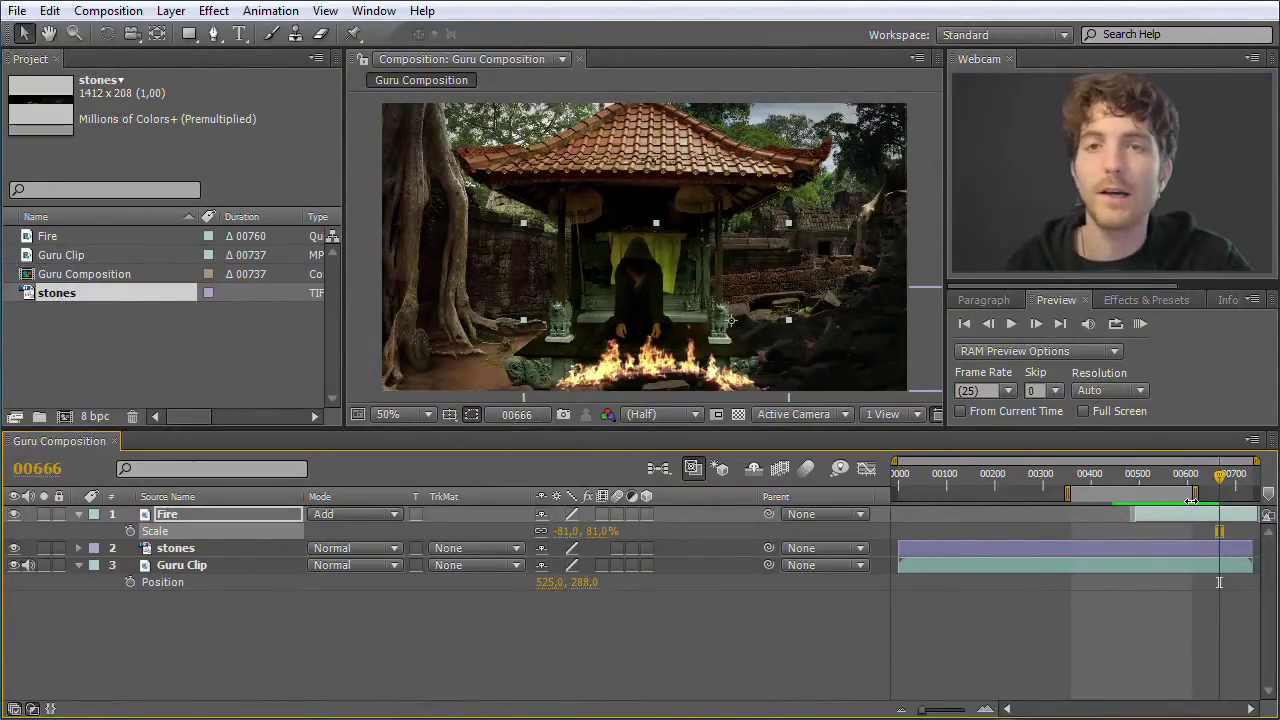
Step: RAM-preview the narrowed work area, then set looping to ping-pong
{"action": "left_click", "coordinate": [1140, 325]}
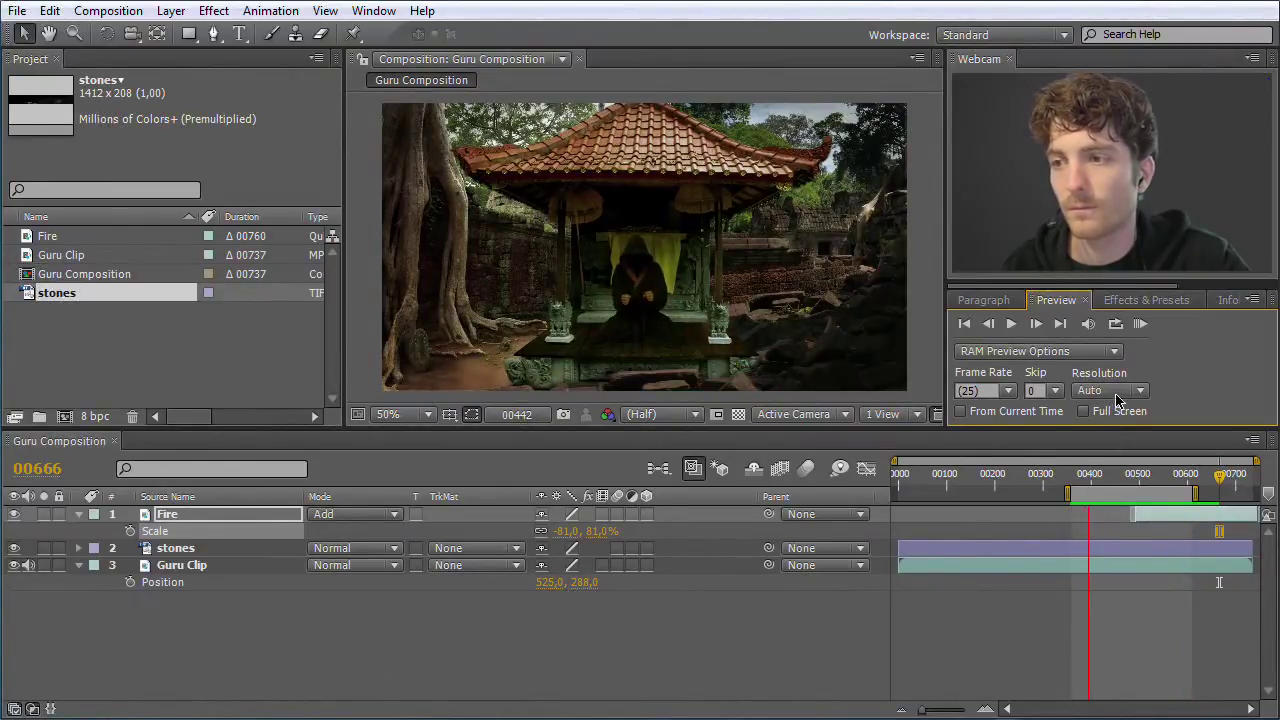
{"action": "left_click", "coordinate": [1143, 334]}
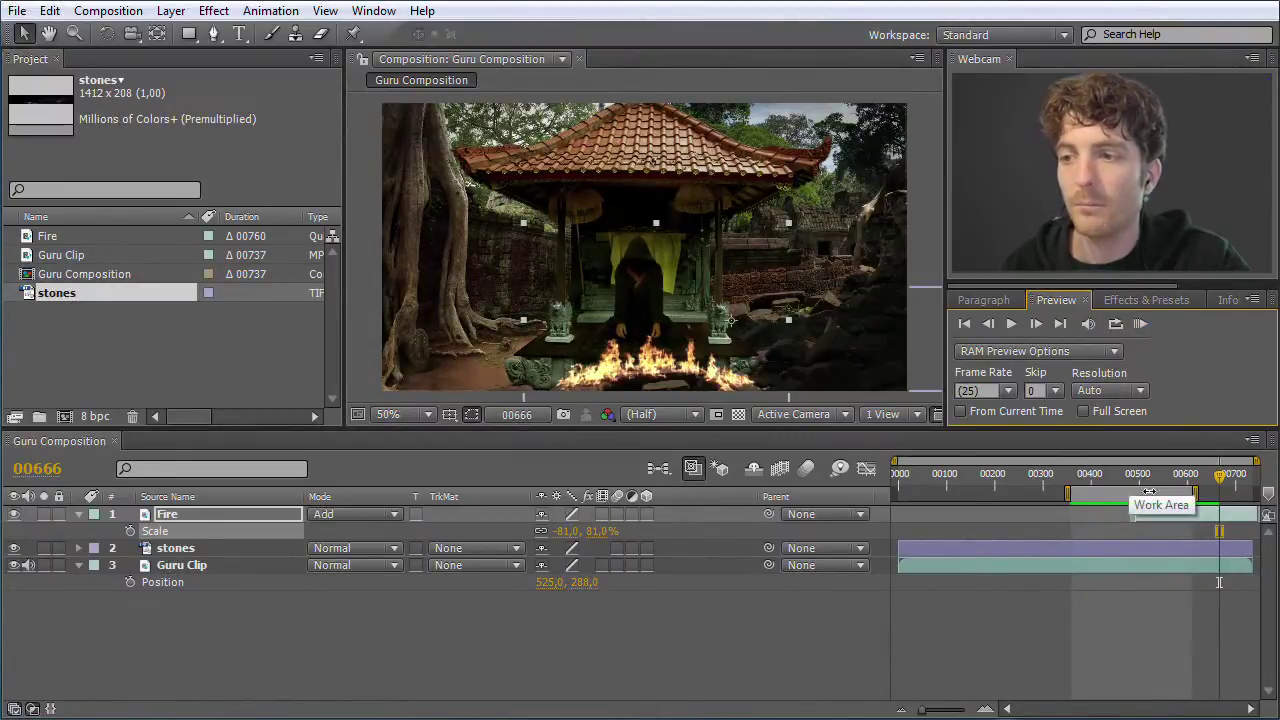
{"action": "left_click", "coordinate": [1115, 325]}
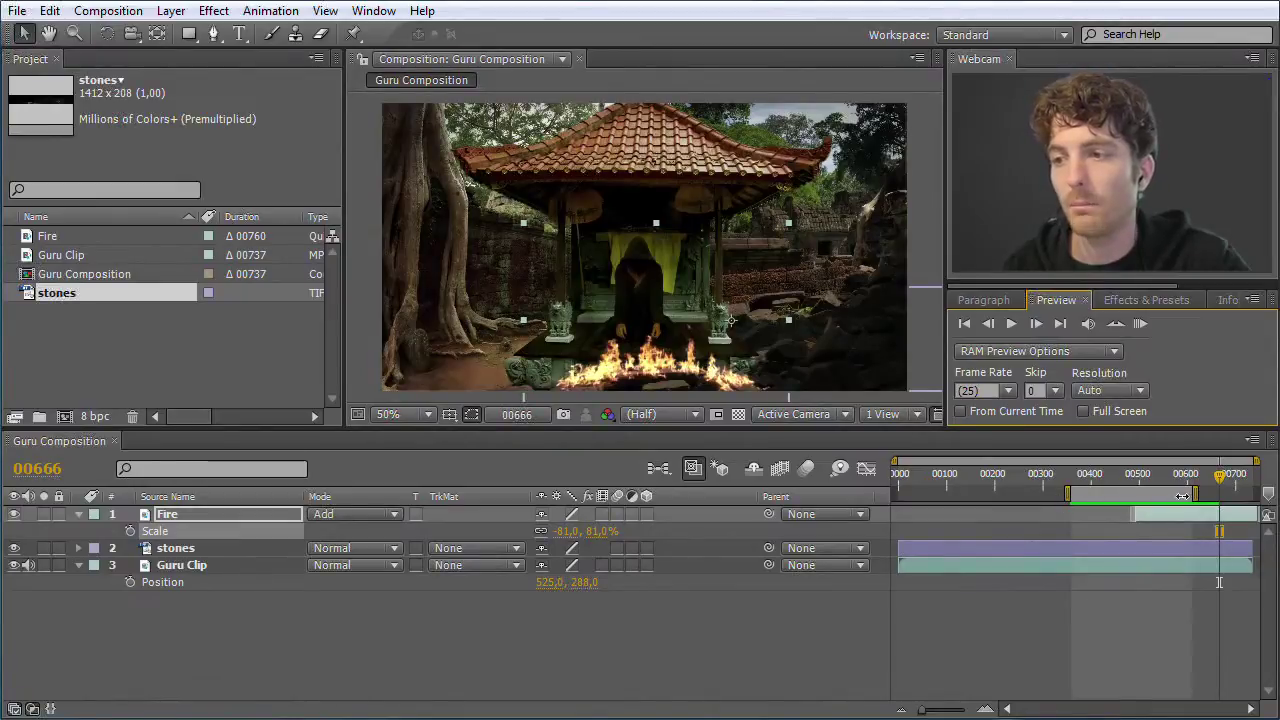
Step: Restore normal looping and preview the work area placed at earlier and later sections
{"action": "left_click", "coordinate": [1113, 325]}
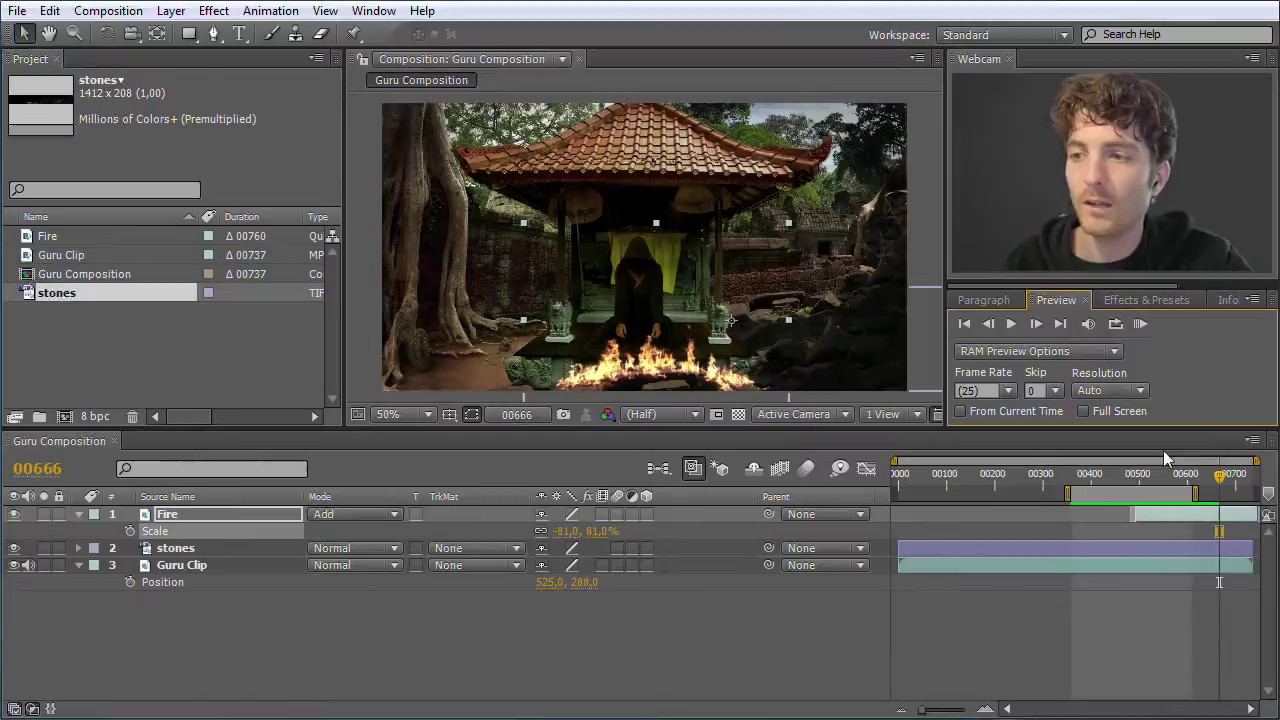
{"action": "left_click", "coordinate": [1221, 481]}
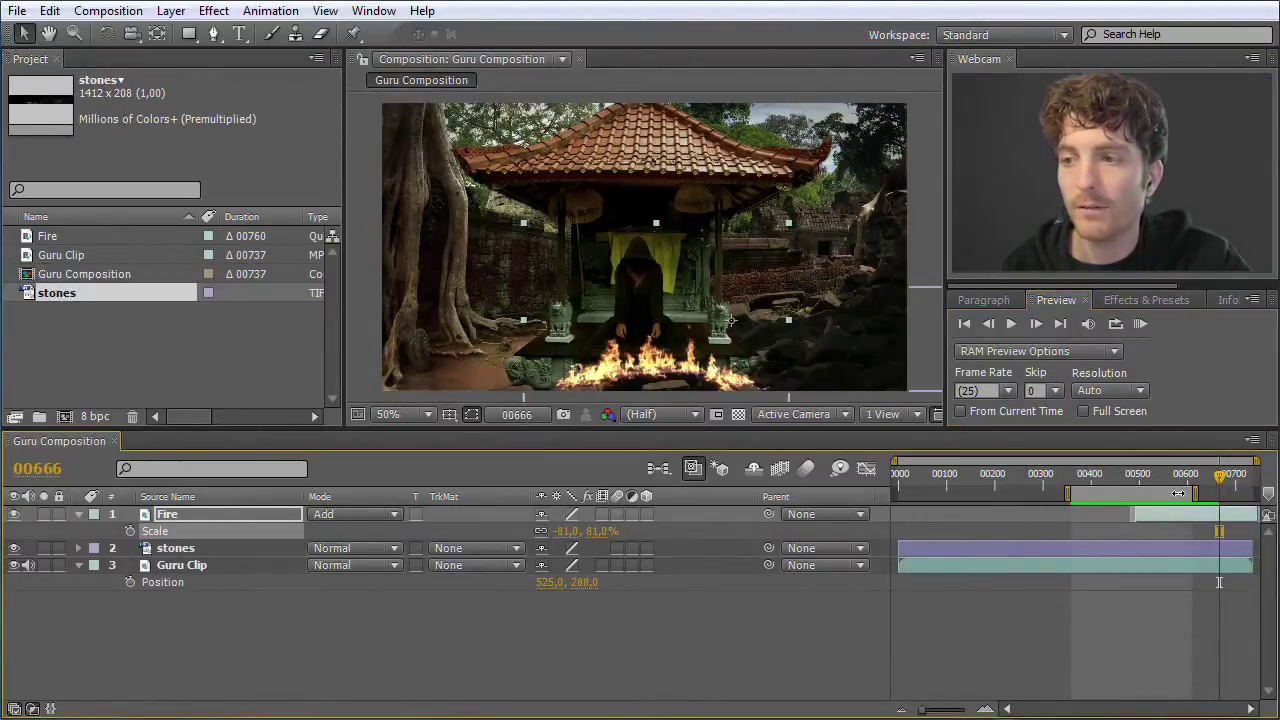
{"action": "left_click_drag", "start_coordinate": [1159, 494], "coordinate": [1023, 497]}
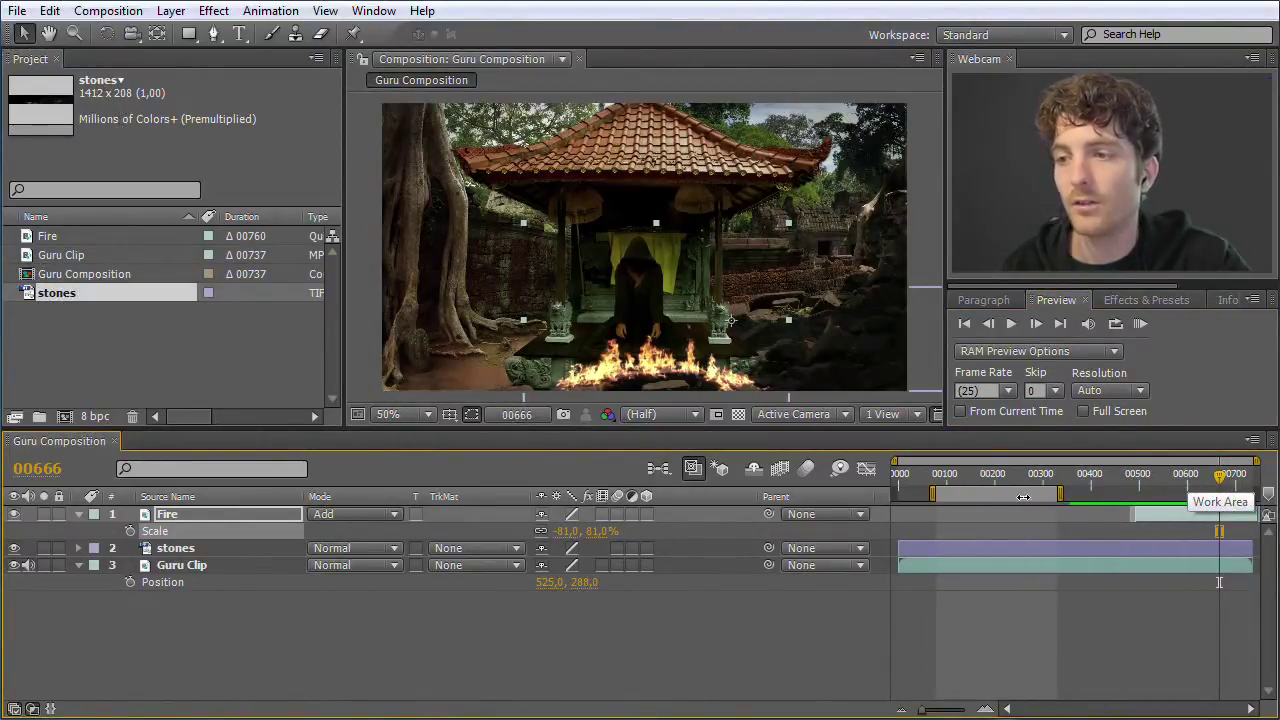
{"action": "left_click", "coordinate": [1139, 325]}
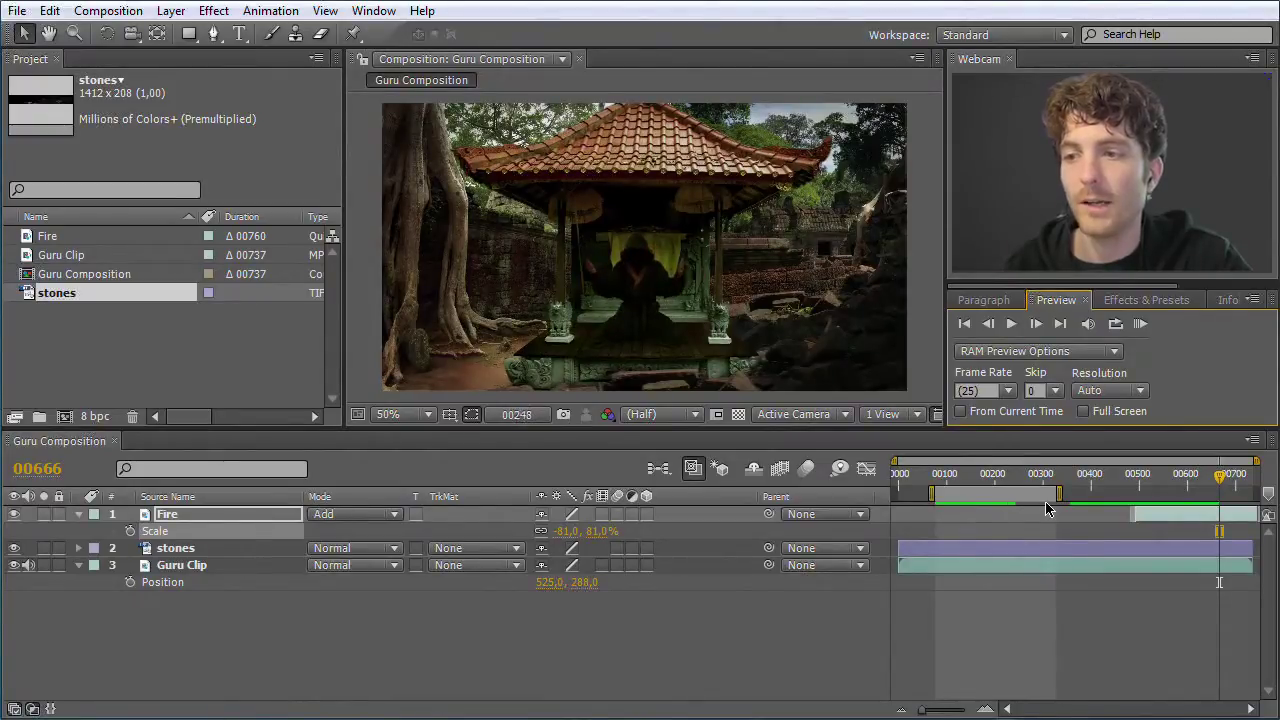
{"action": "left_click", "coordinate": [1146, 328]}
{"action": "left_click_drag", "start_coordinate": [988, 491], "coordinate": [1150, 487]}
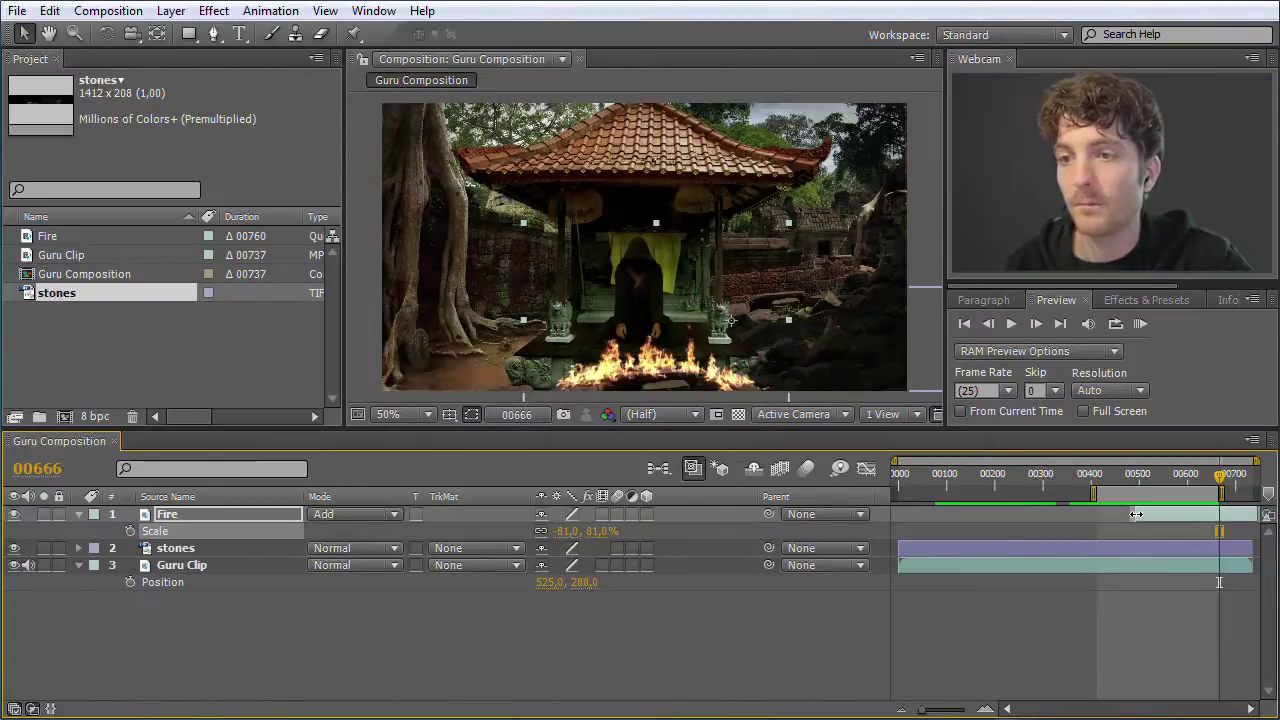
{"action": "left_click", "coordinate": [1140, 325]}
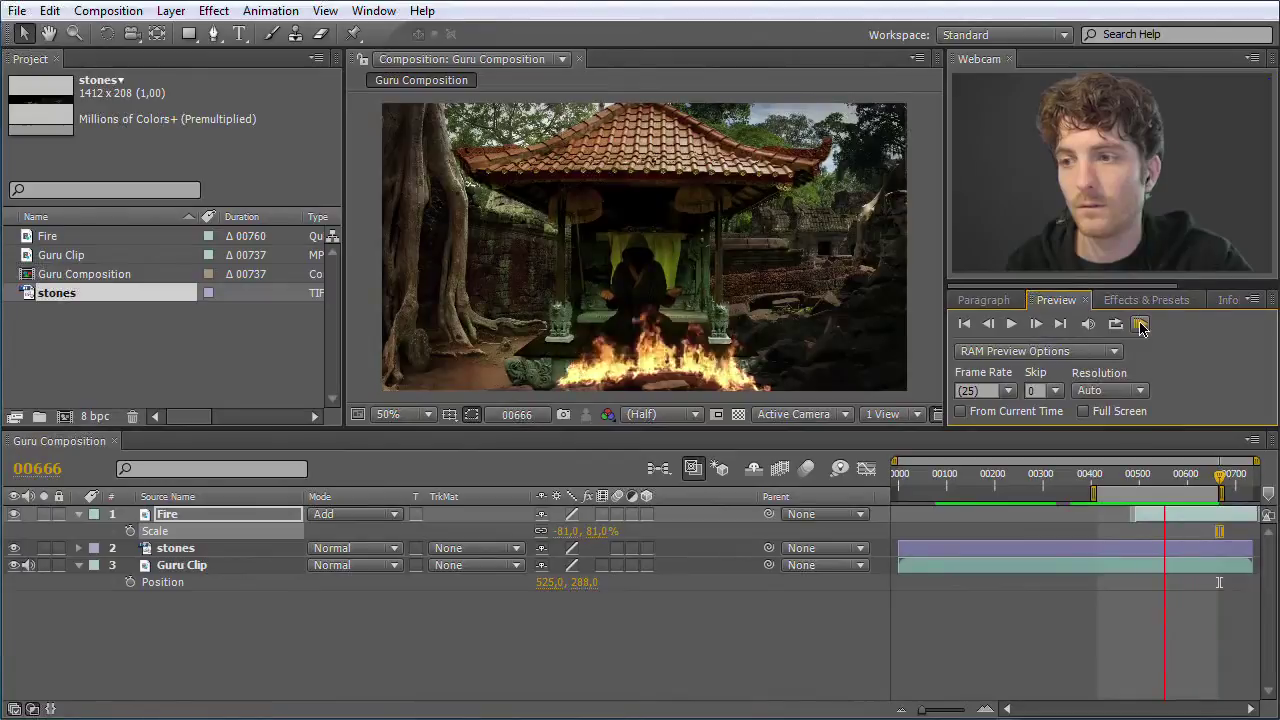
{"action": "left_click", "coordinate": [1140, 325]}
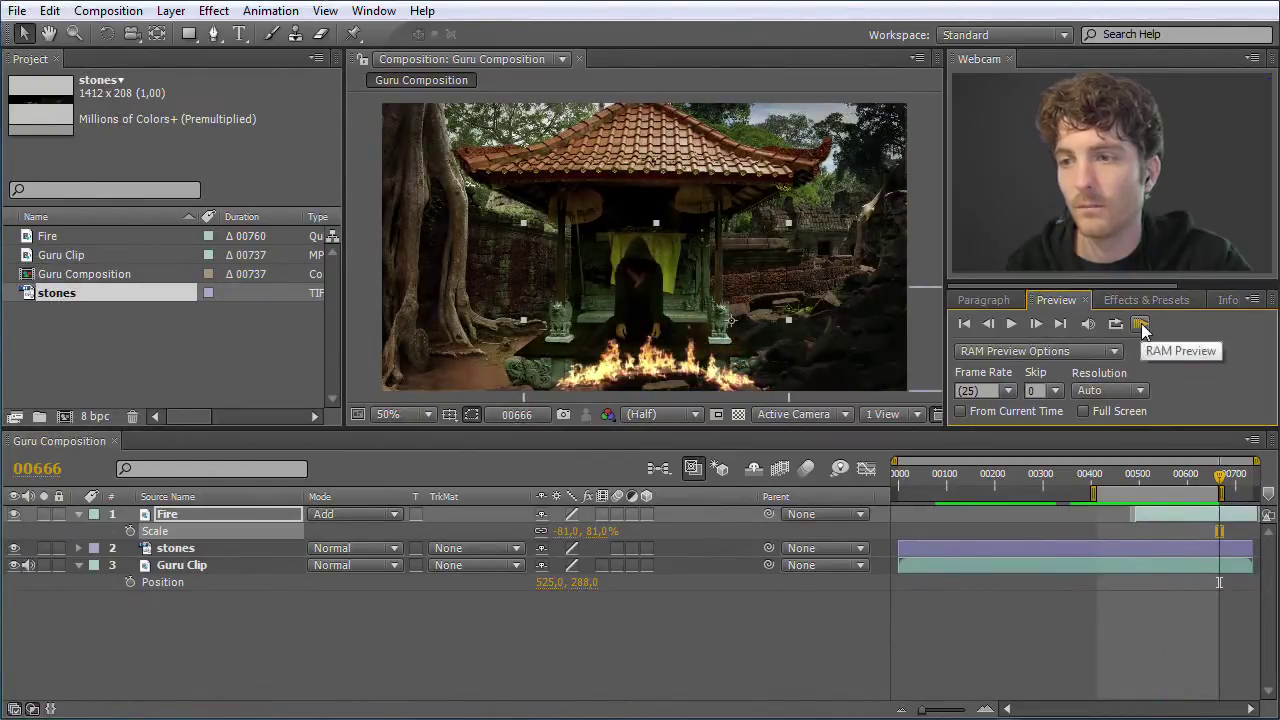
Step: Move the Fire layer to start around frame 00600, with the work area starting just before it
{"action": "left_click_drag", "start_coordinate": [1221, 484], "coordinate": [1184, 487]}
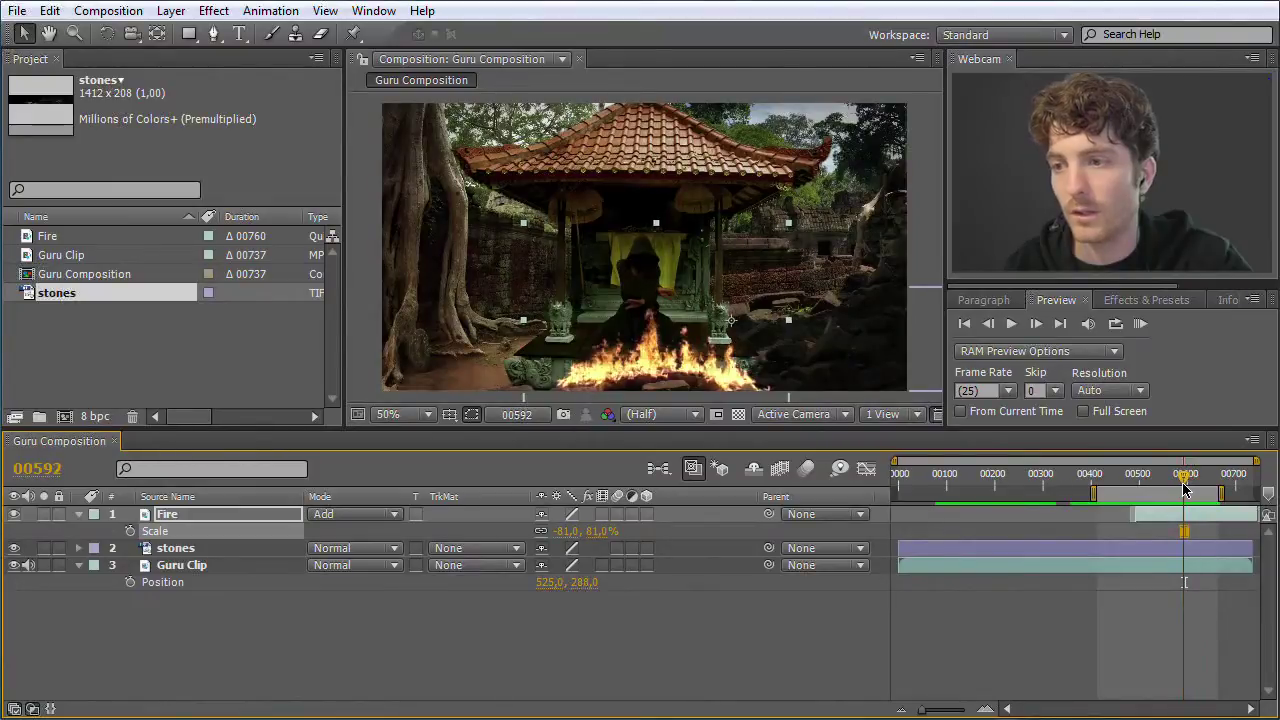
{"action": "left_click", "coordinate": [1154, 520]}
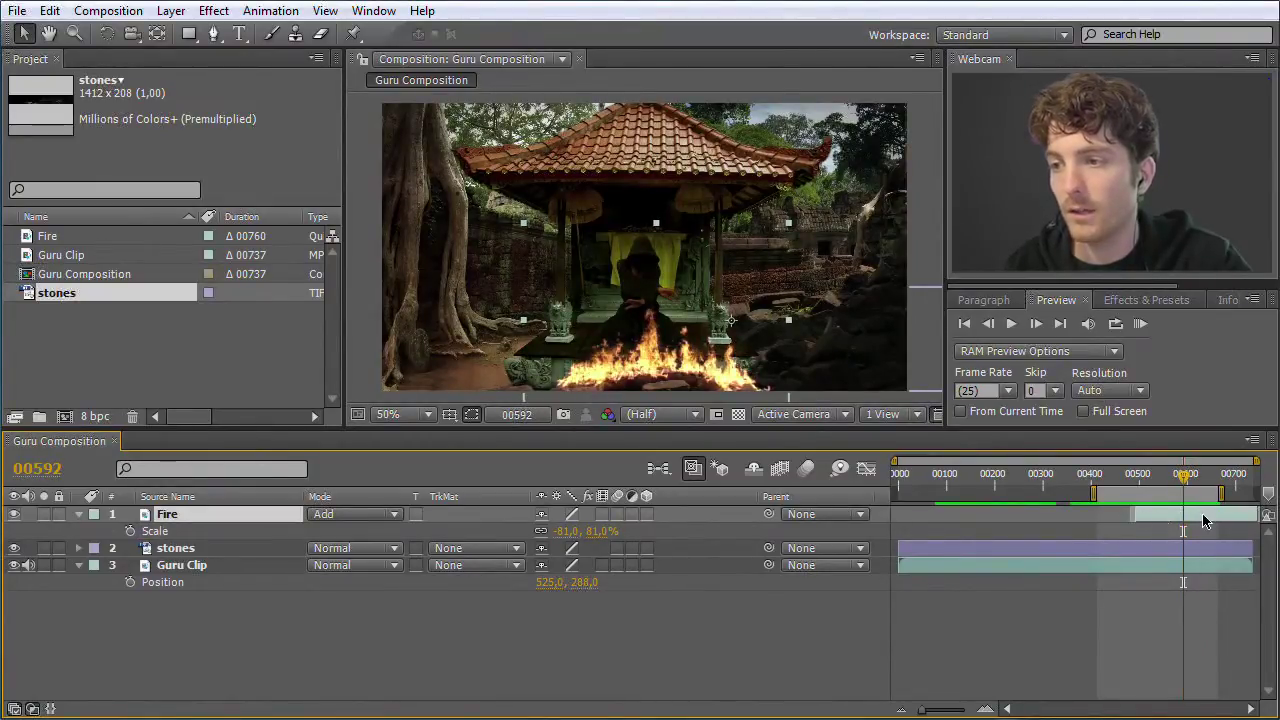
{"action": "left_click_drag", "start_coordinate": [1197, 520], "coordinate": [1245, 523]}
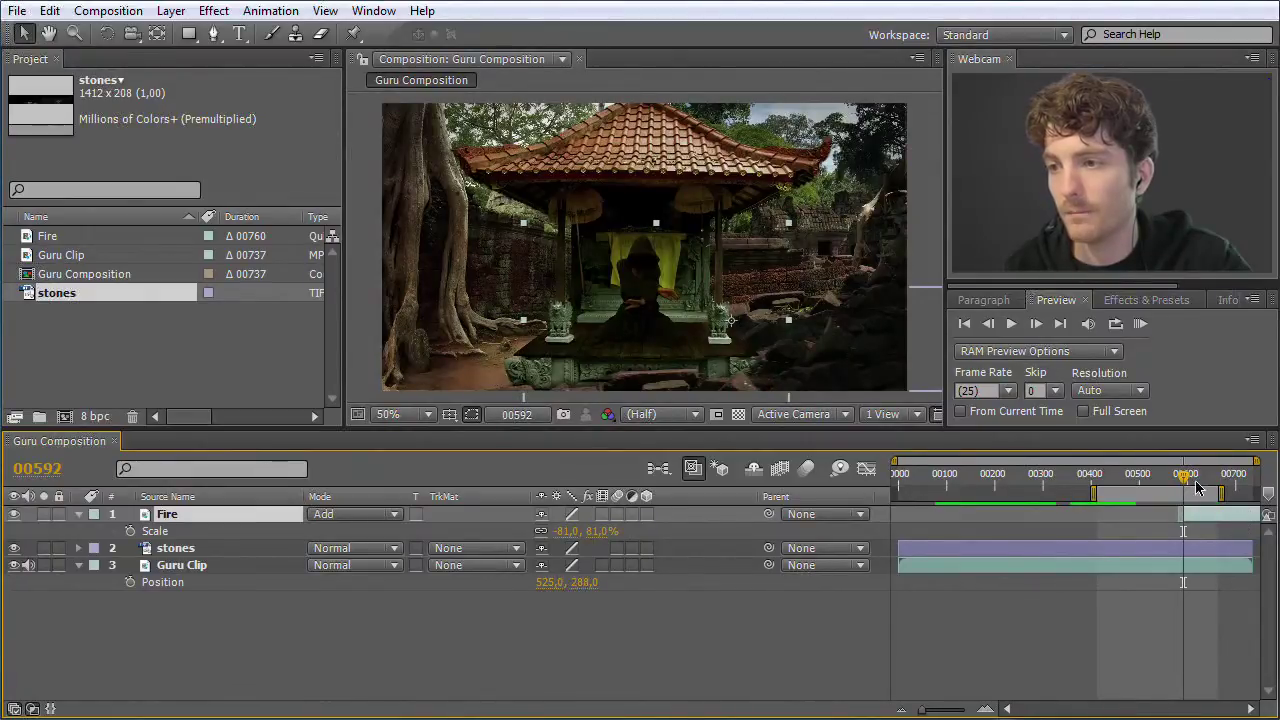
{"action": "left_click_drag", "start_coordinate": [1092, 495], "coordinate": [1155, 495]}
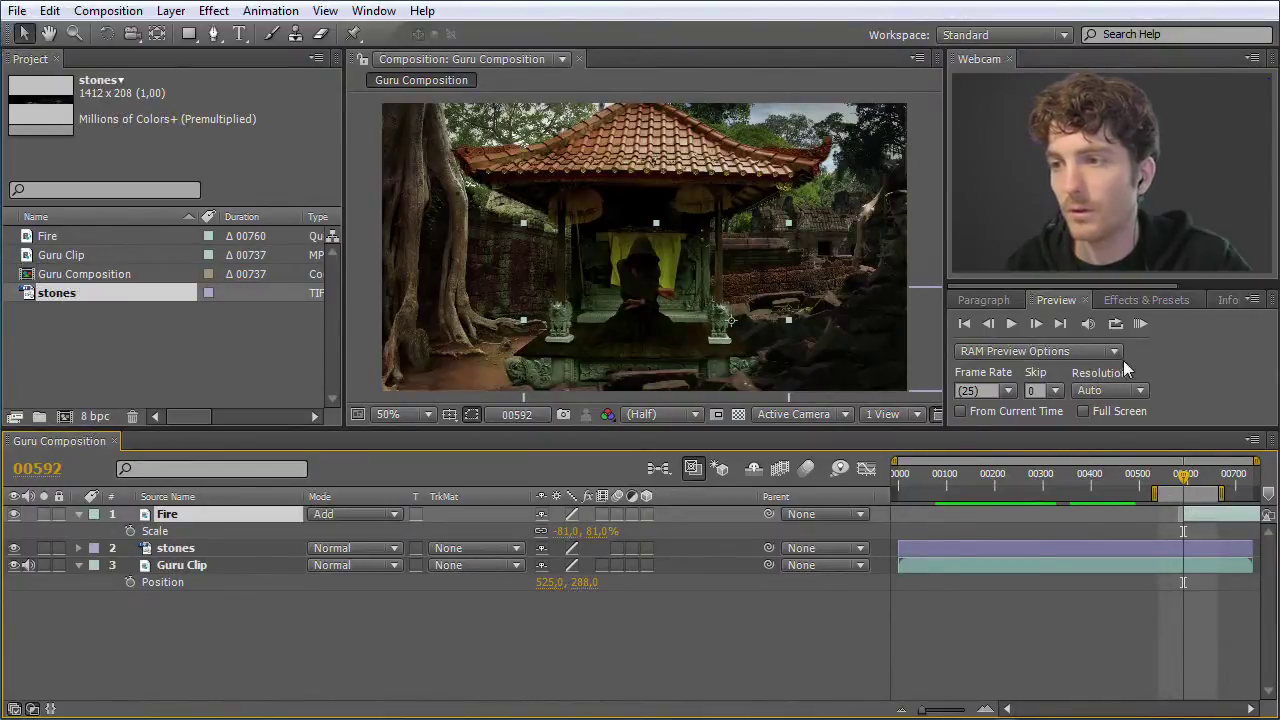
Step: Preview the delayed fire, then extend the work area back to the composition start
{"action": "left_click", "coordinate": [1137, 327]}
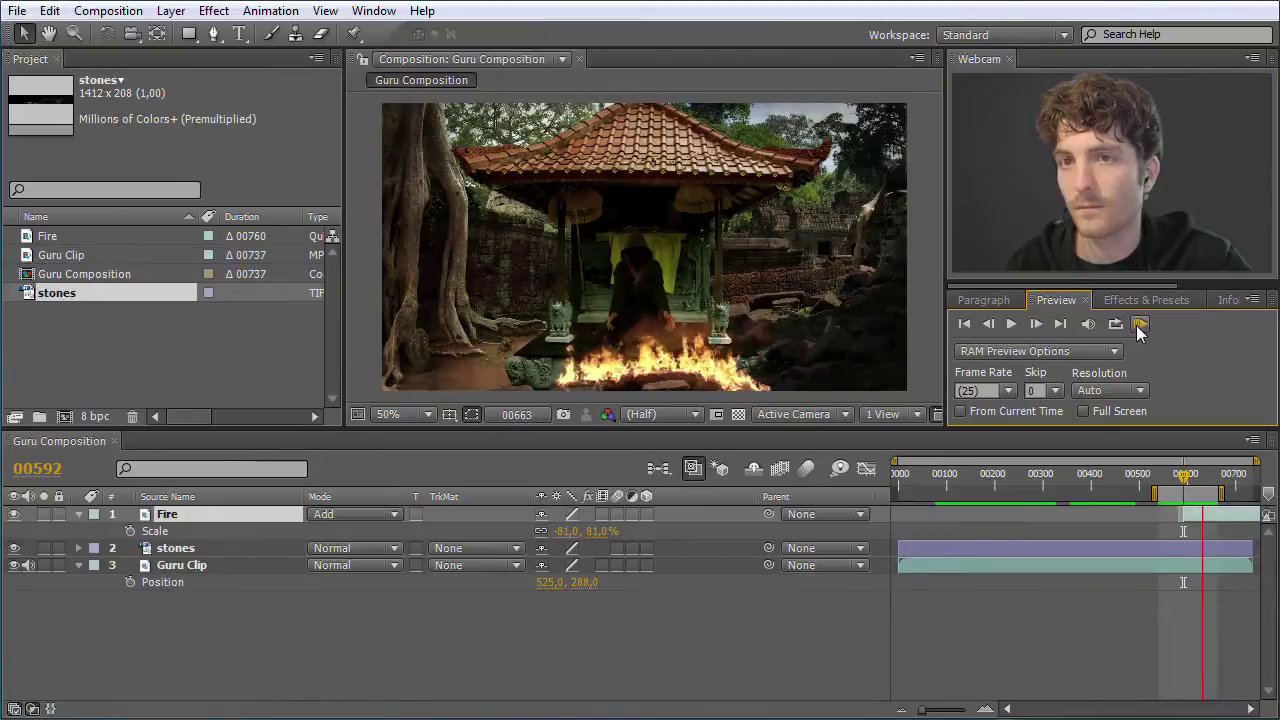
{"action": "left_click", "coordinate": [1138, 328]}
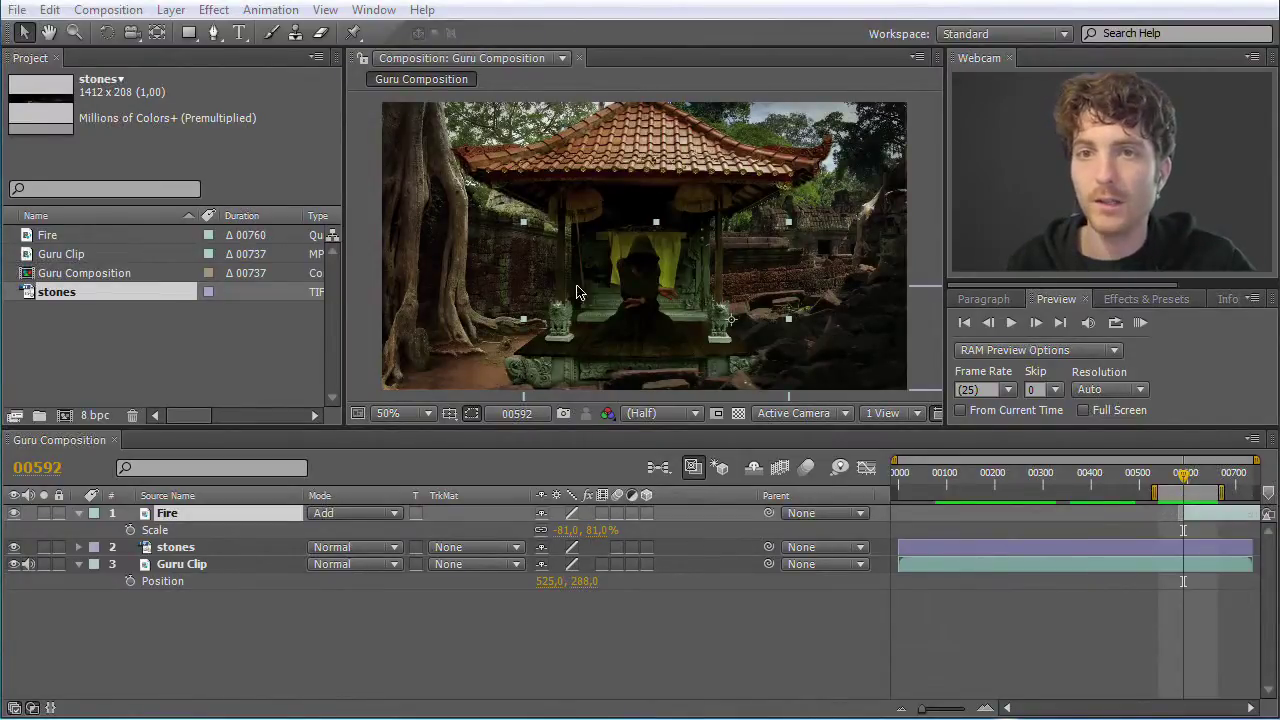
{"action": "left_click_drag", "start_coordinate": [1155, 493], "coordinate": [895, 493]}
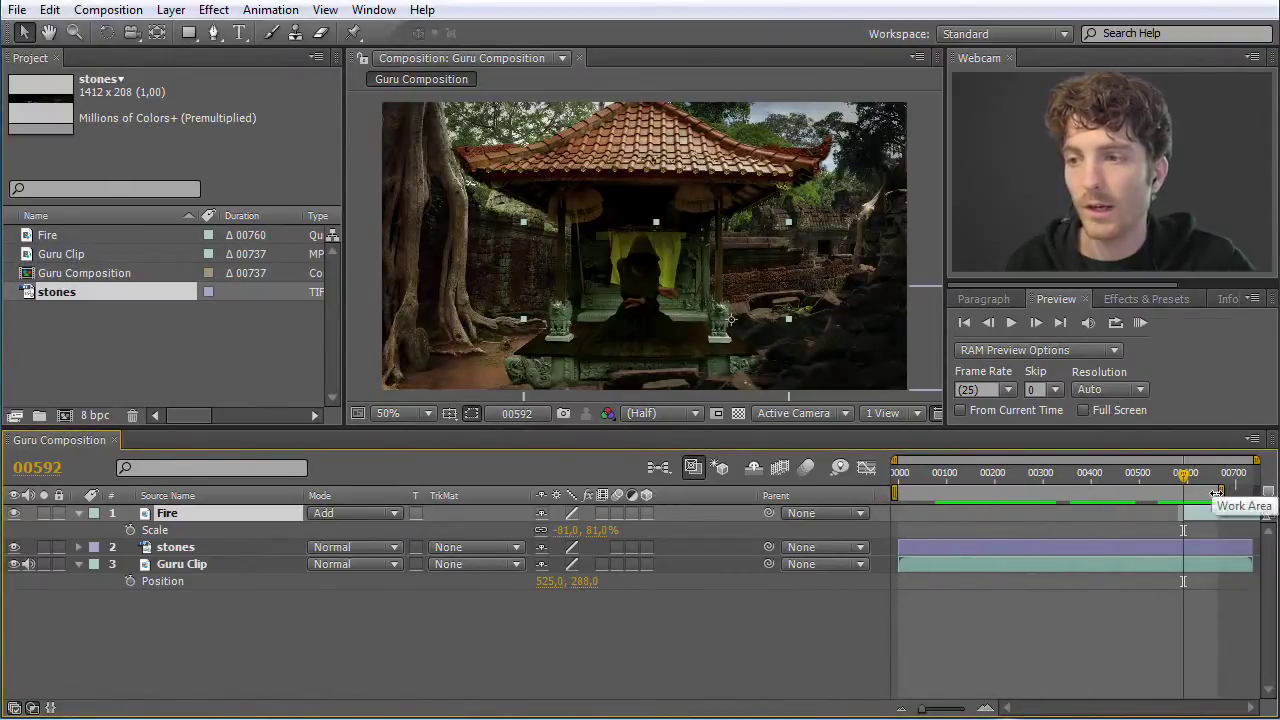
{"action": "left_click_drag", "start_coordinate": [1205, 491], "coordinate": [1240, 491]}
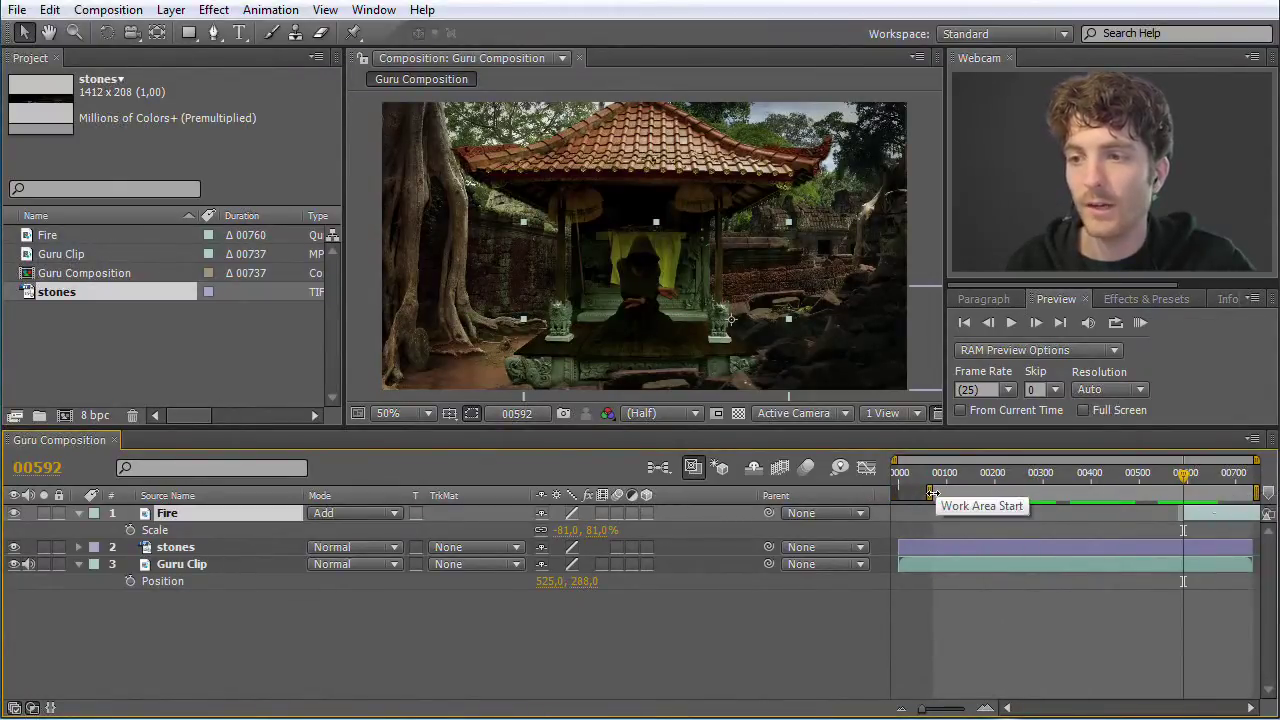
{"action": "left_click_drag", "start_coordinate": [928, 493], "coordinate": [896, 493]}
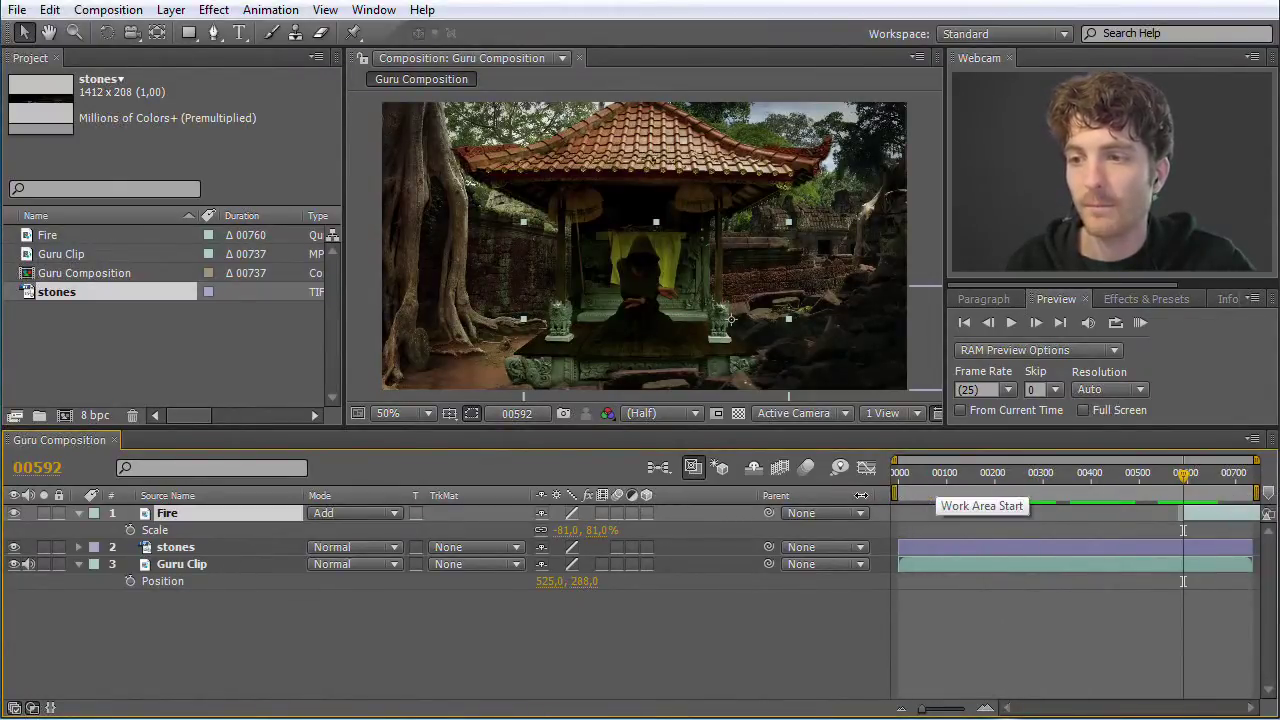
{"action": "left_click", "coordinate": [1251, 482]}
{"action": "left_click_drag", "start_coordinate": [1252, 476], "coordinate": [1086, 484]}
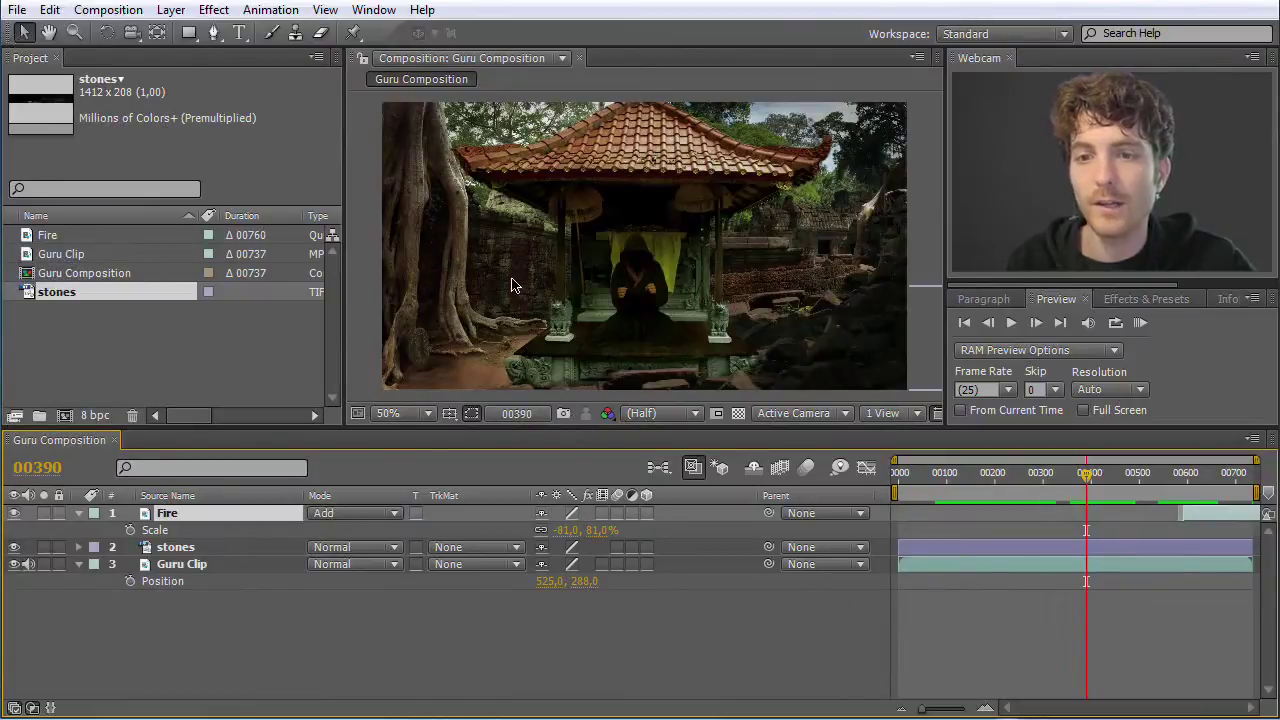
Step: Add Guru Composition to the Render Queue with Best Settings
{"action": "left_click", "coordinate": [130, 15]}
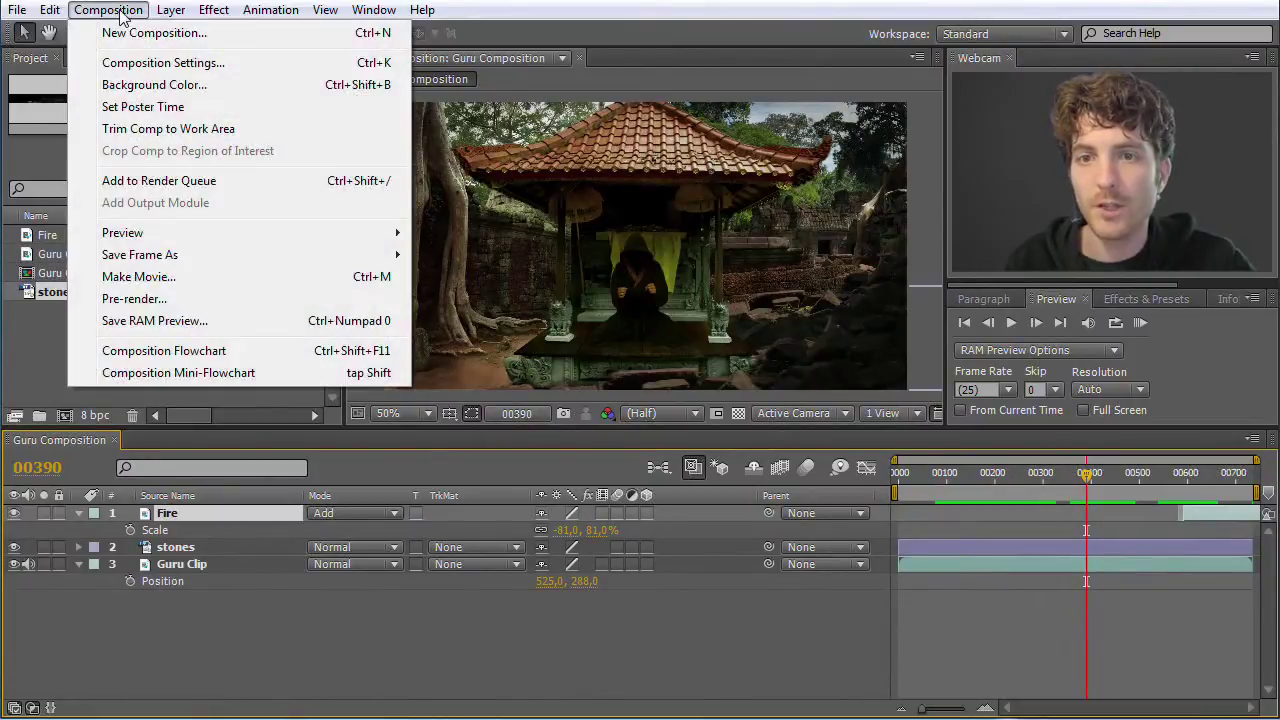
{"action": "left_click", "coordinate": [155, 182]}
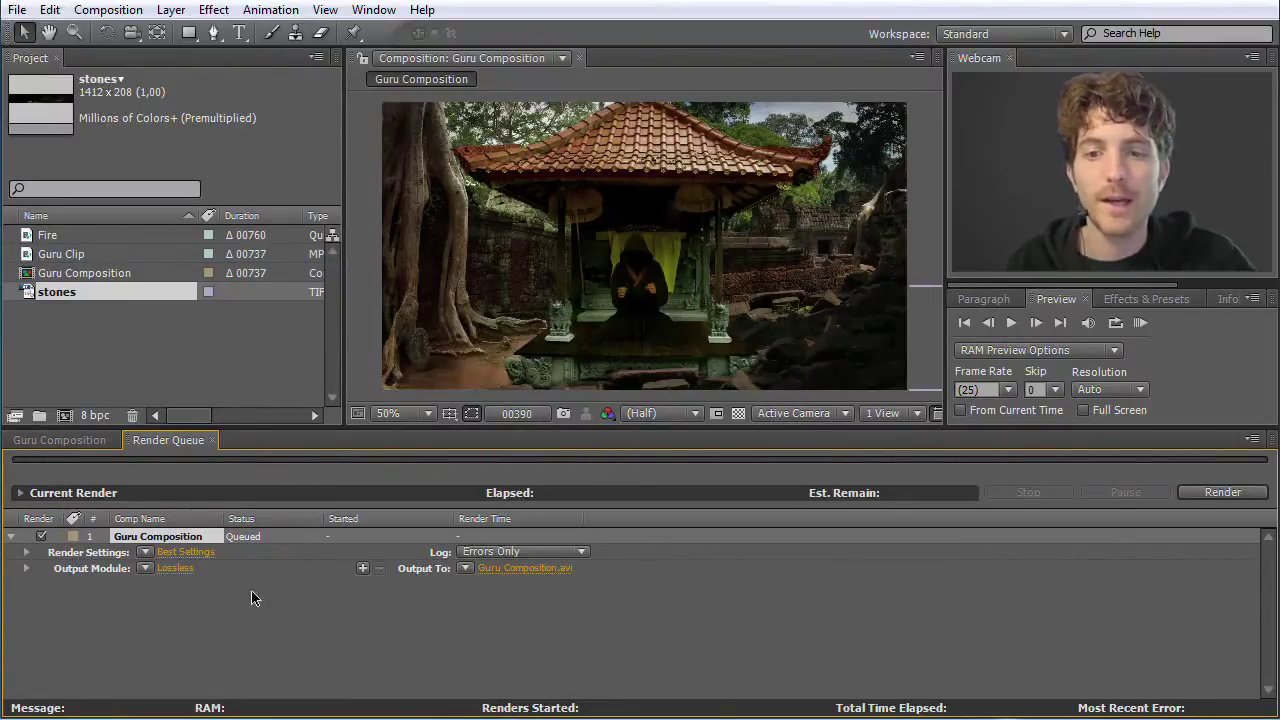
{"action": "left_click", "coordinate": [145, 552]}
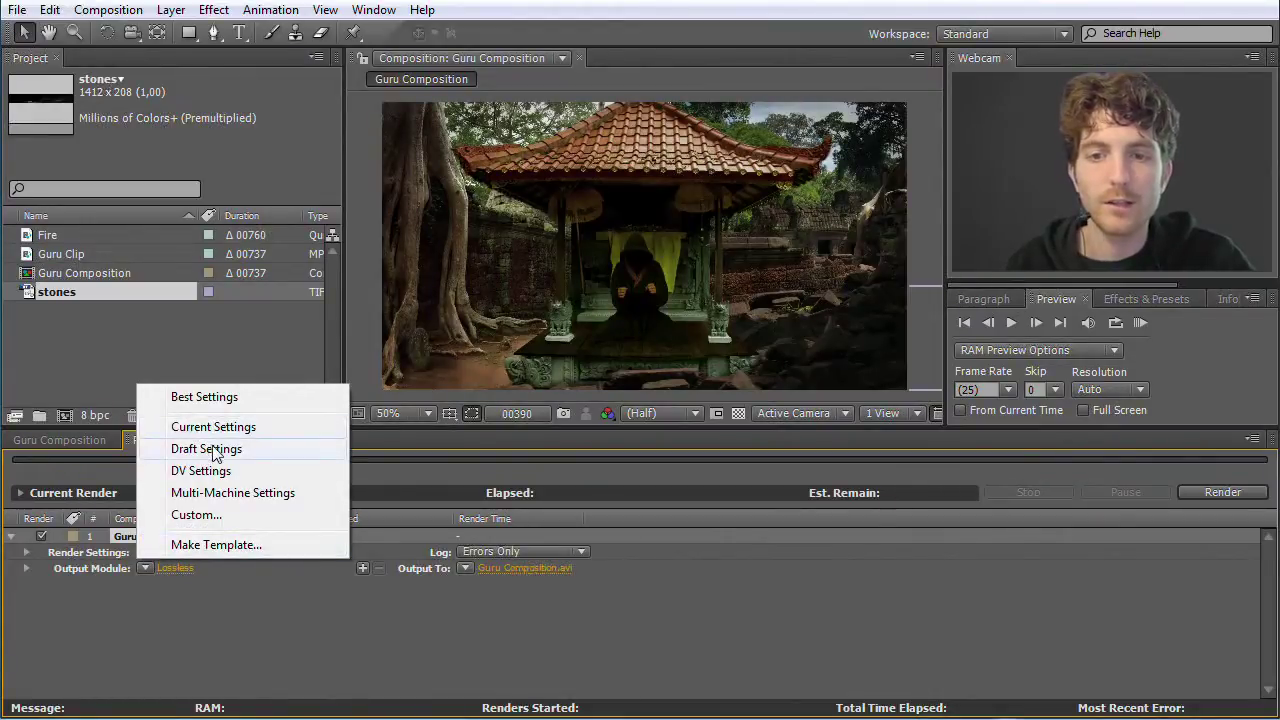
{"action": "left_click", "coordinate": [215, 397]}
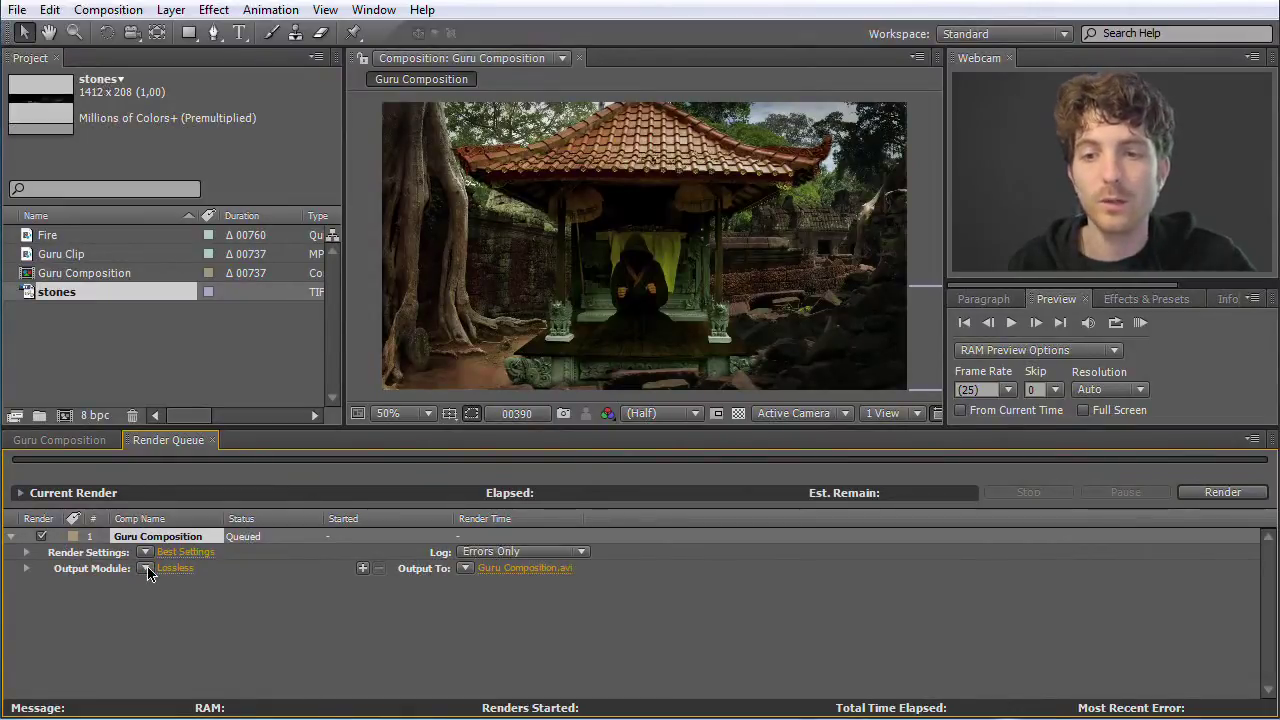
Step: Set the queued render's output module to the Lossless template
{"action": "left_click", "coordinate": [146, 568]}
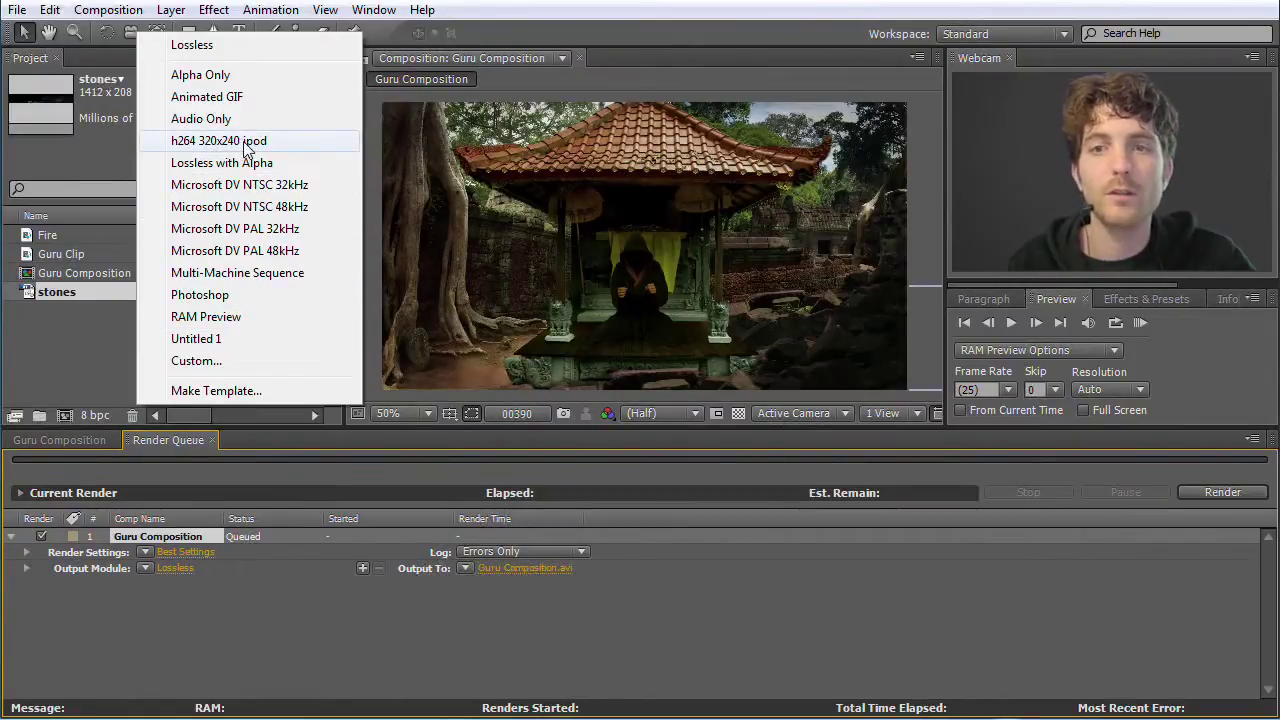
{"action": "left_click", "coordinate": [231, 45]}
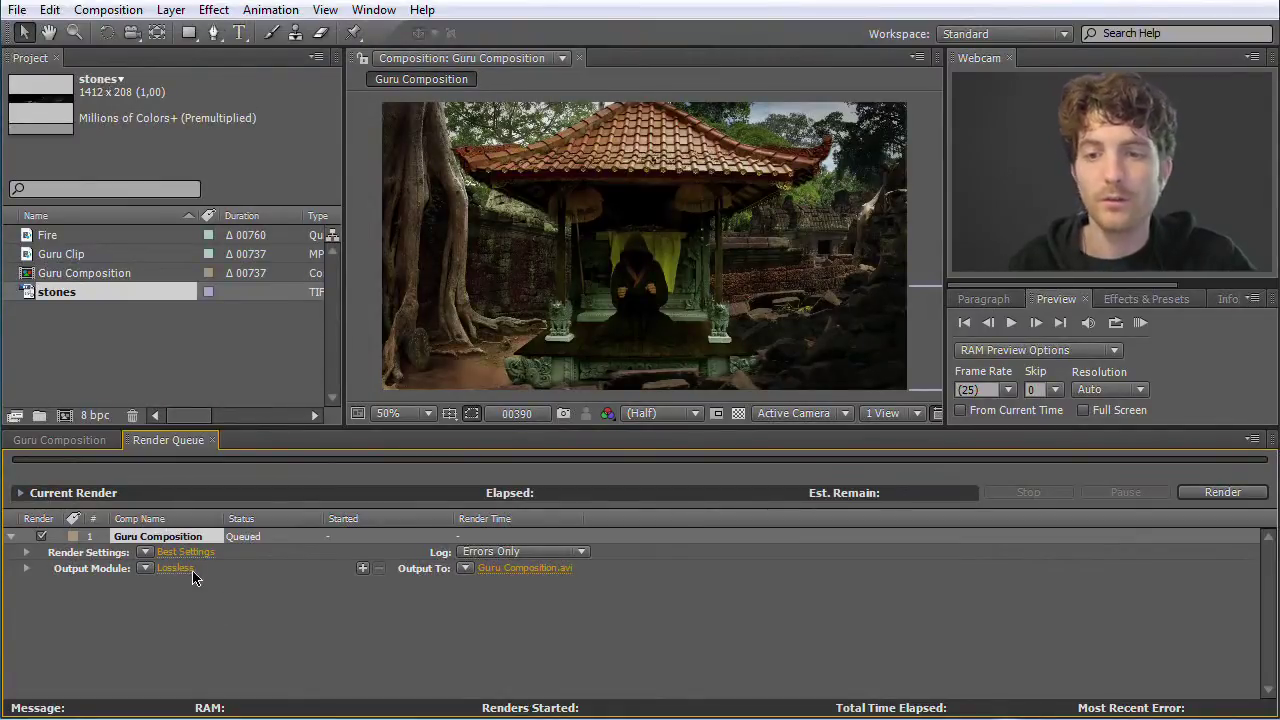
{"action": "left_click", "coordinate": [146, 568]}
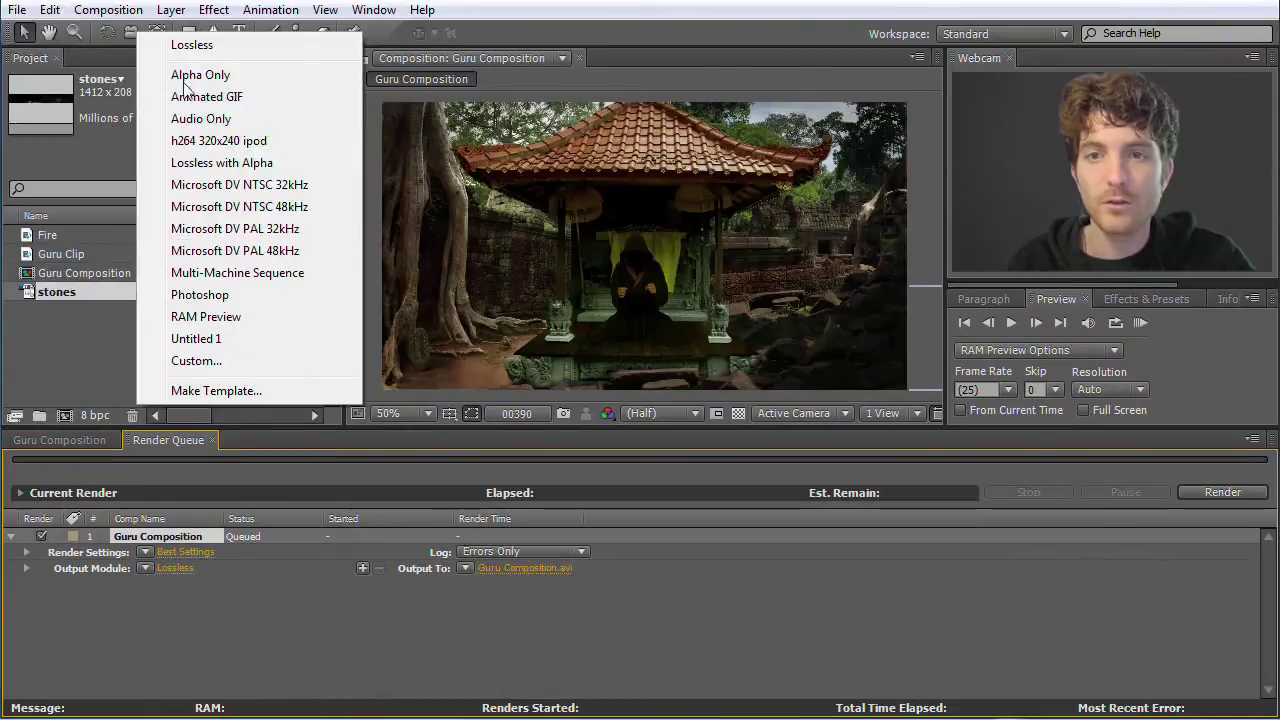
{"action": "left_click", "coordinate": [206, 44]}
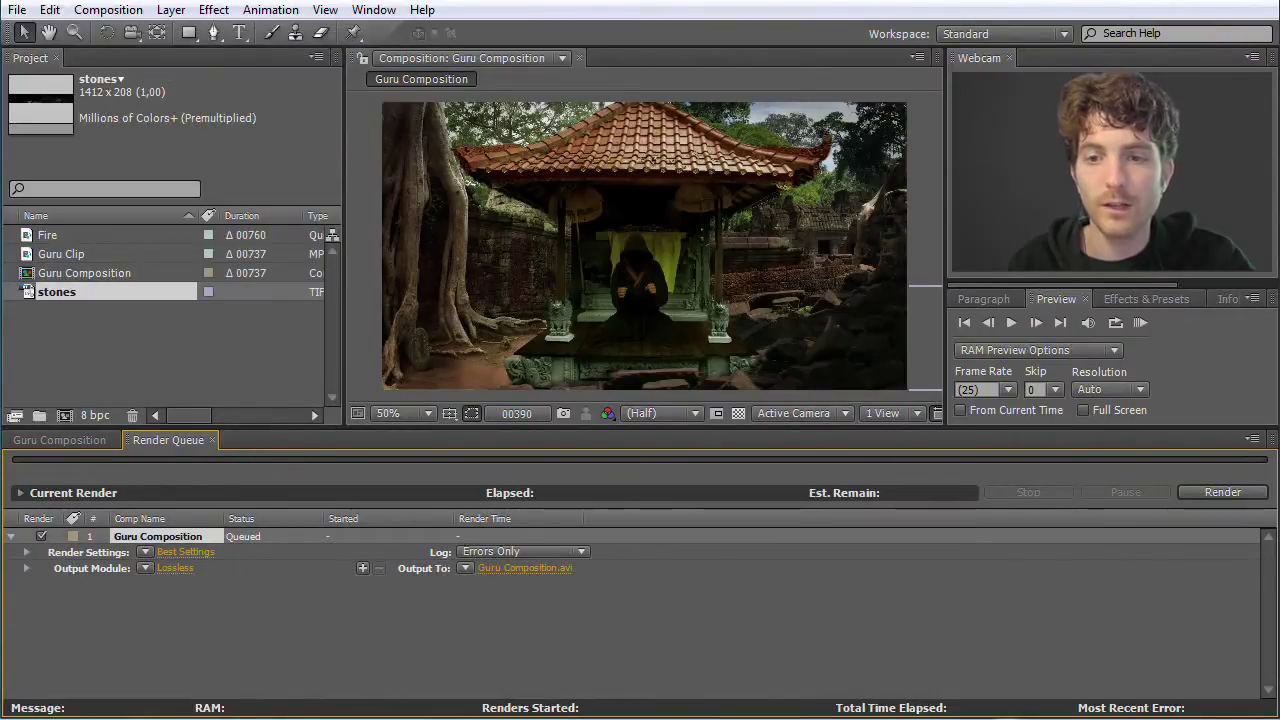
{"action": "left_click", "coordinate": [176, 568]}
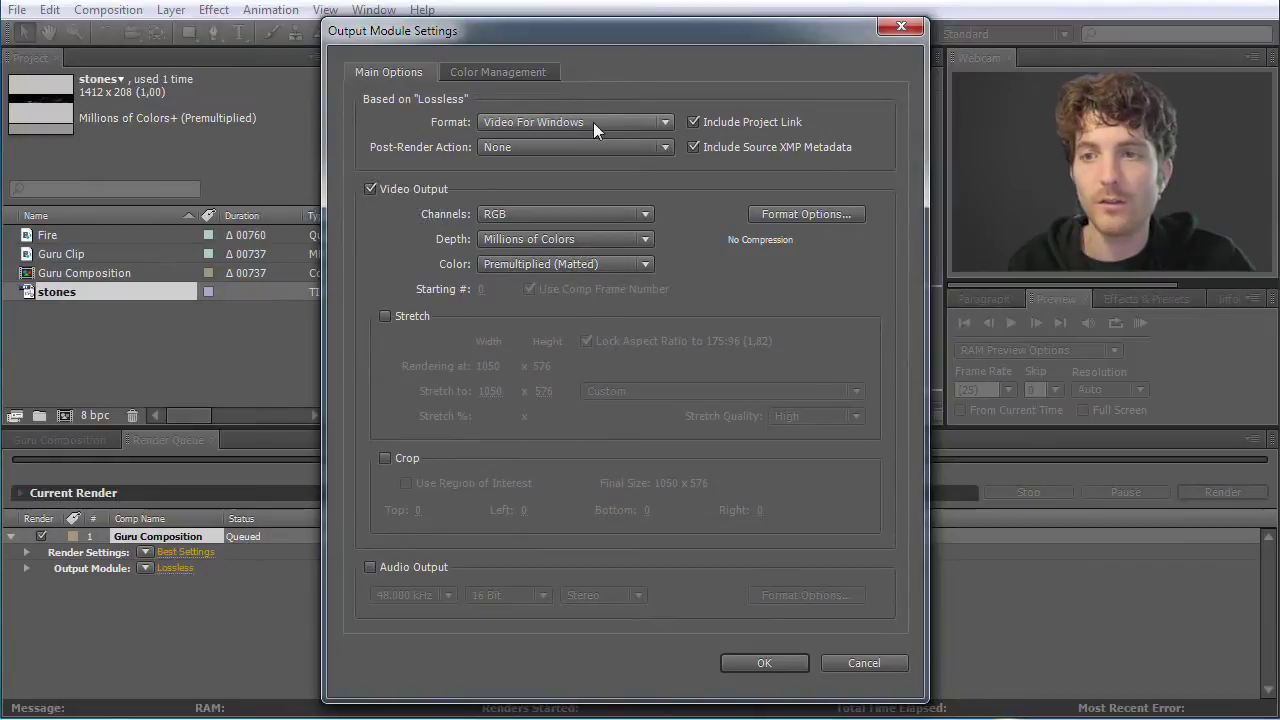
Step: Change the output module format from Lossless to TIFF Sequence
{"action": "left_click", "coordinate": [664, 124]}
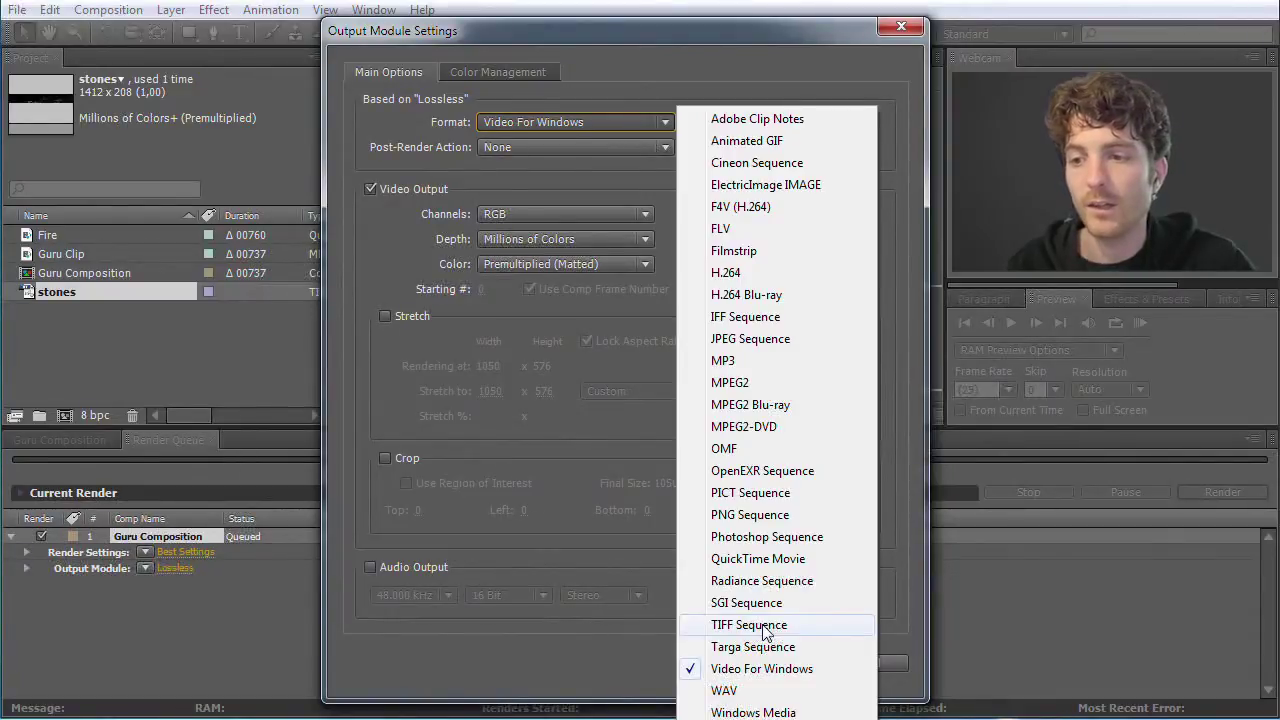
{"action": "left_click", "coordinate": [765, 628]}
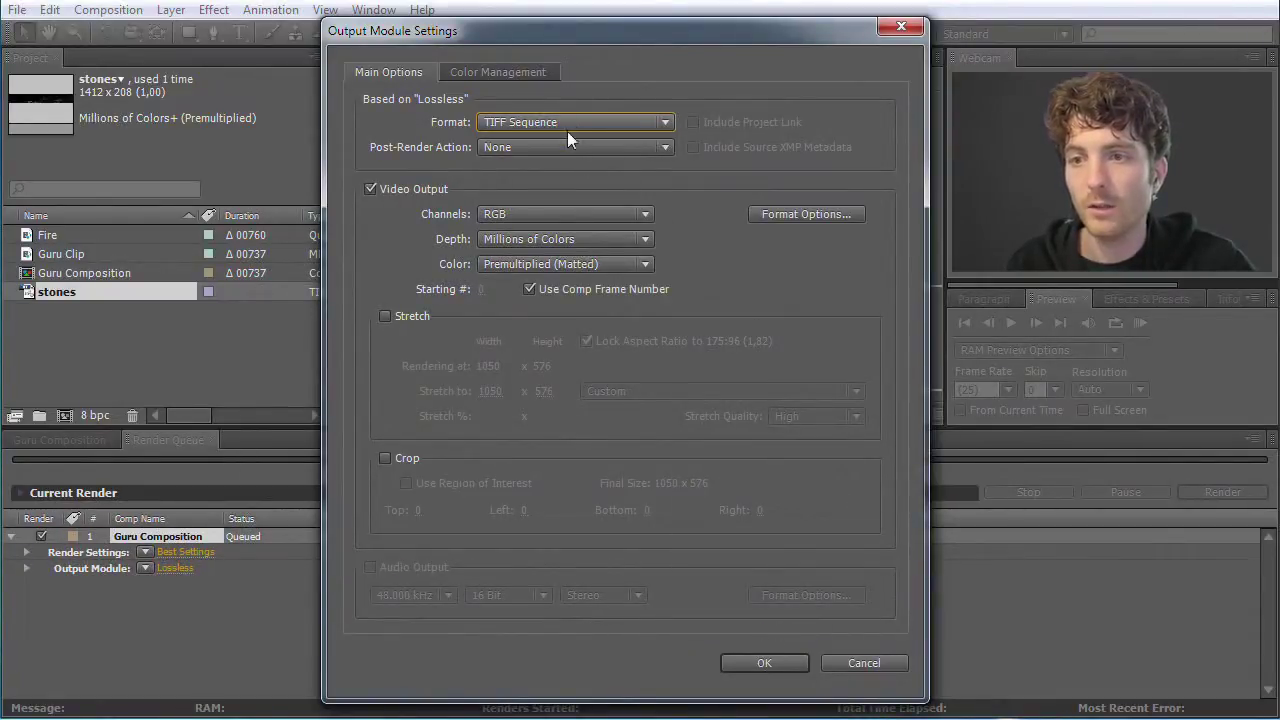
{"action": "left_click", "coordinate": [764, 663]}
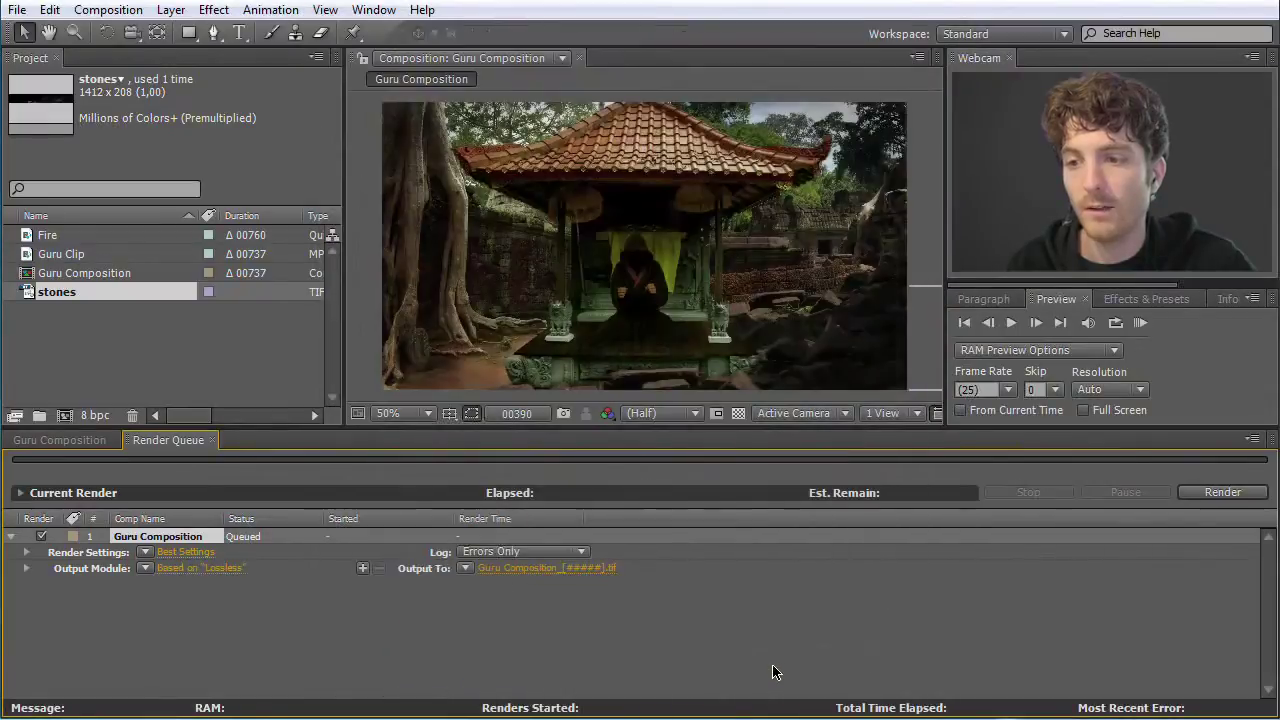
Step: Set the output to Guru Composition_[#####].tif in the source video tifs folder
{"action": "left_click", "coordinate": [519, 568]}
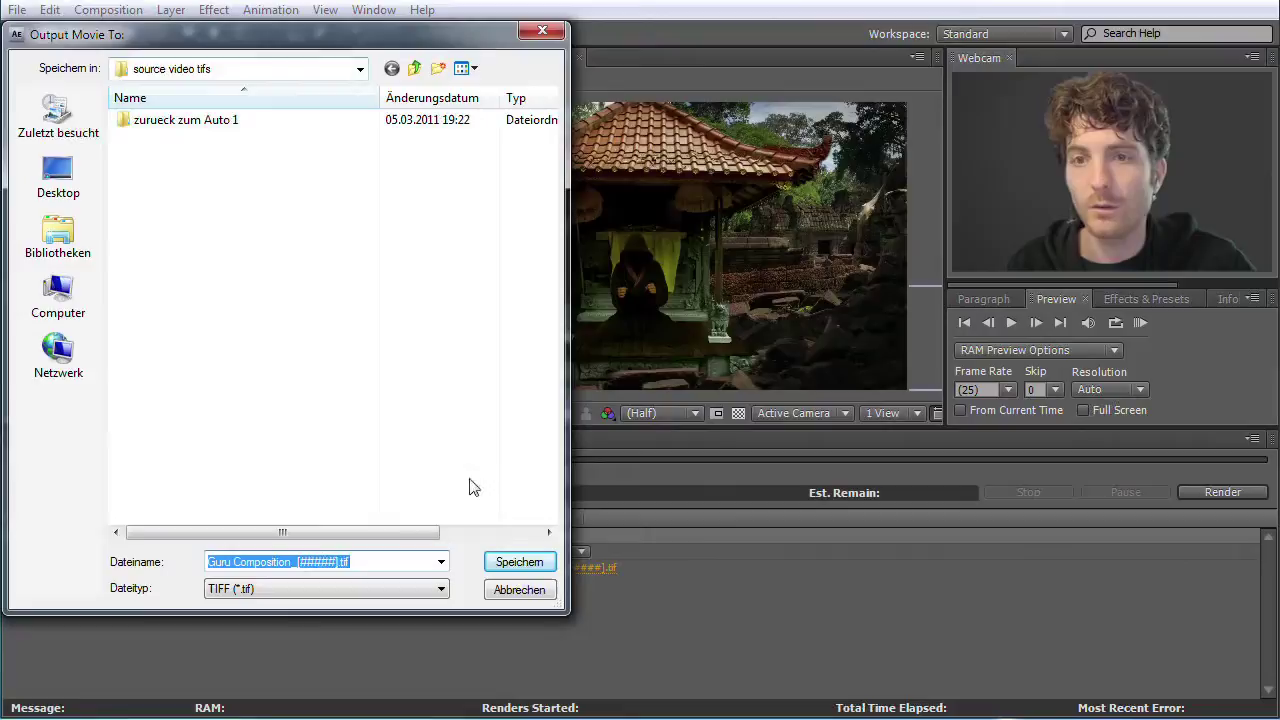
{"action": "left_click", "coordinate": [519, 562]}
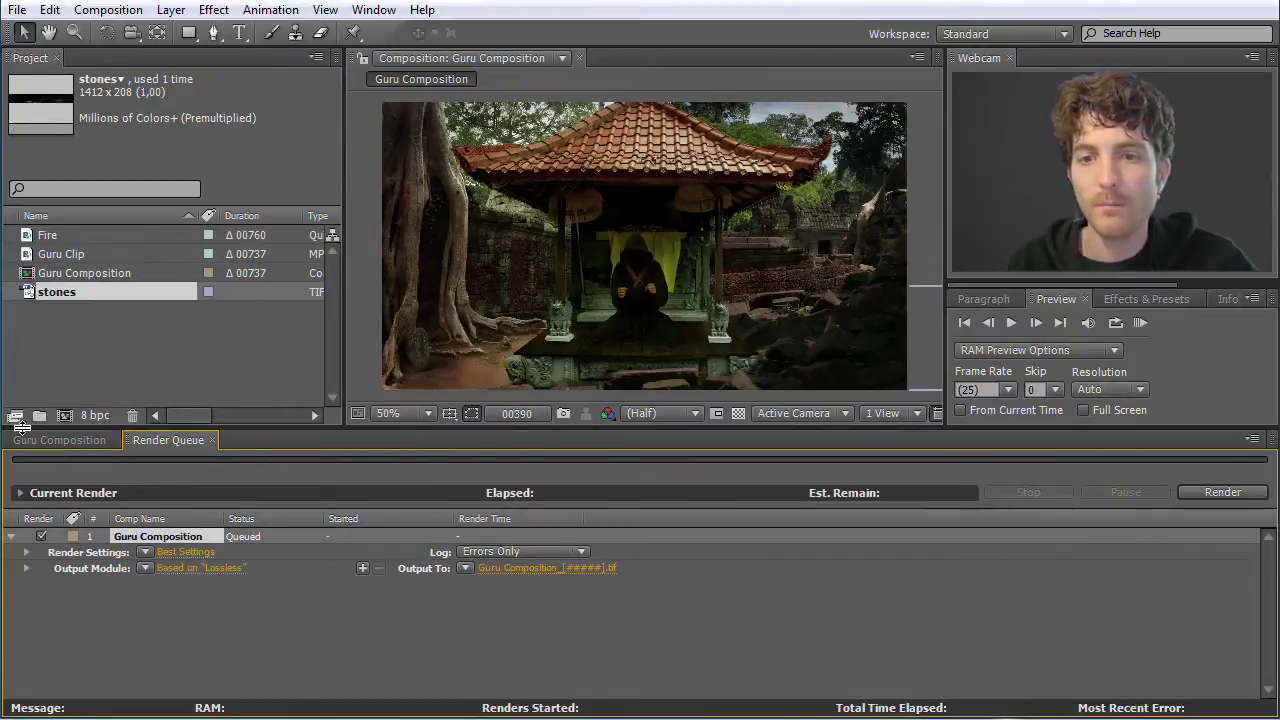
{"action": "left_click", "coordinate": [70, 441]}
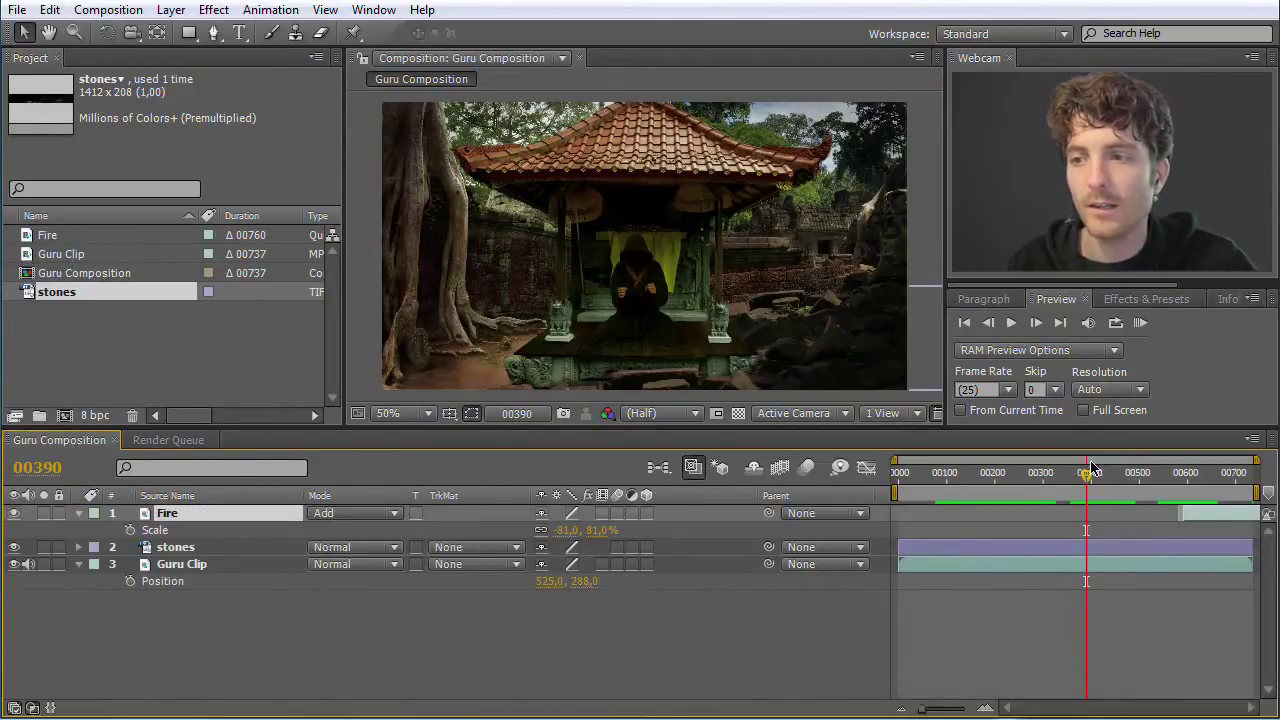
{"action": "left_click_drag", "start_coordinate": [1088, 472], "coordinate": [1207, 476]}
{"action": "key", "text": "shift+Page_Up"}
{"action": "key", "text": "shift+Page_Up"}
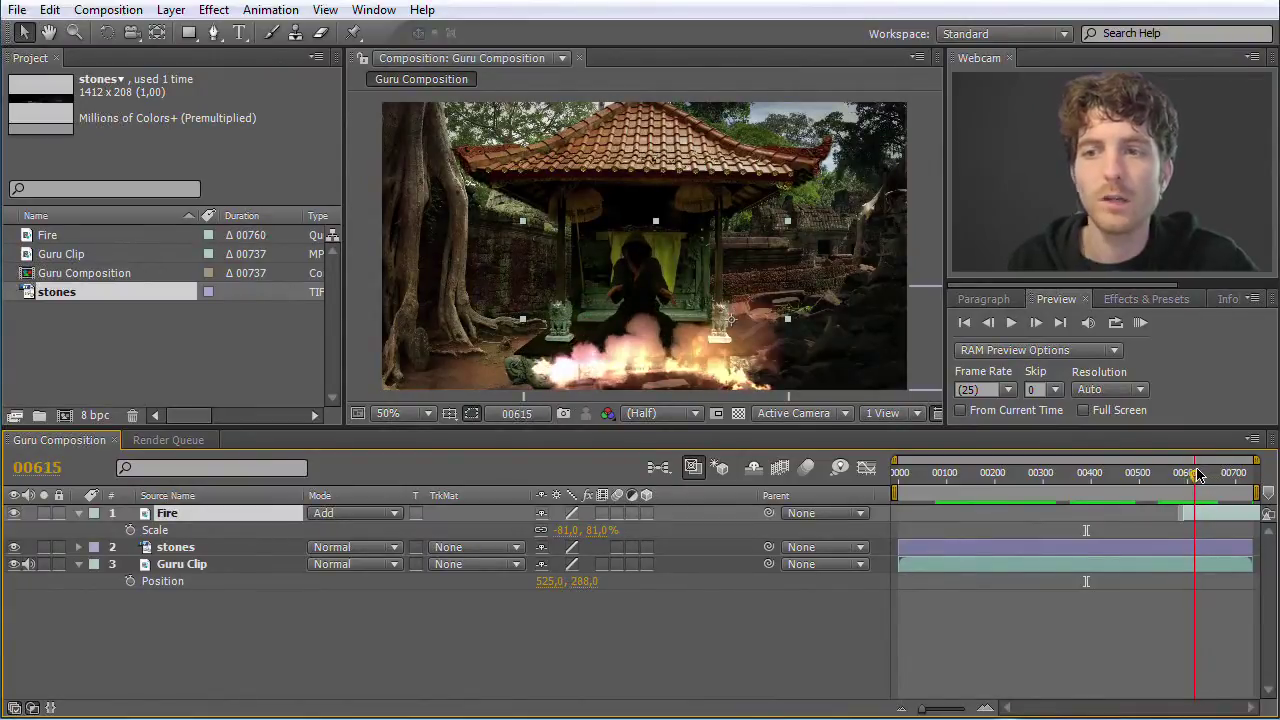
{"action": "mouse_move", "coordinate": [1194, 476]}
{"action": "left_mouse_down"}
{"action": "mouse_move", "coordinate": [1182, 480]}
{"action": "mouse_move", "coordinate": [1210, 480]}
{"action": "mouse_move", "coordinate": [1180, 481]}
{"action": "mouse_move", "coordinate": [1210, 481]}
{"action": "mouse_move", "coordinate": [1048, 480]}
{"action": "mouse_move", "coordinate": [1225, 480]}
{"action": "mouse_move", "coordinate": [1186, 479]}
{"action": "left_mouse_up"}
{"action": "left_click_drag", "start_coordinate": [896, 492], "coordinate": [1190, 484]}
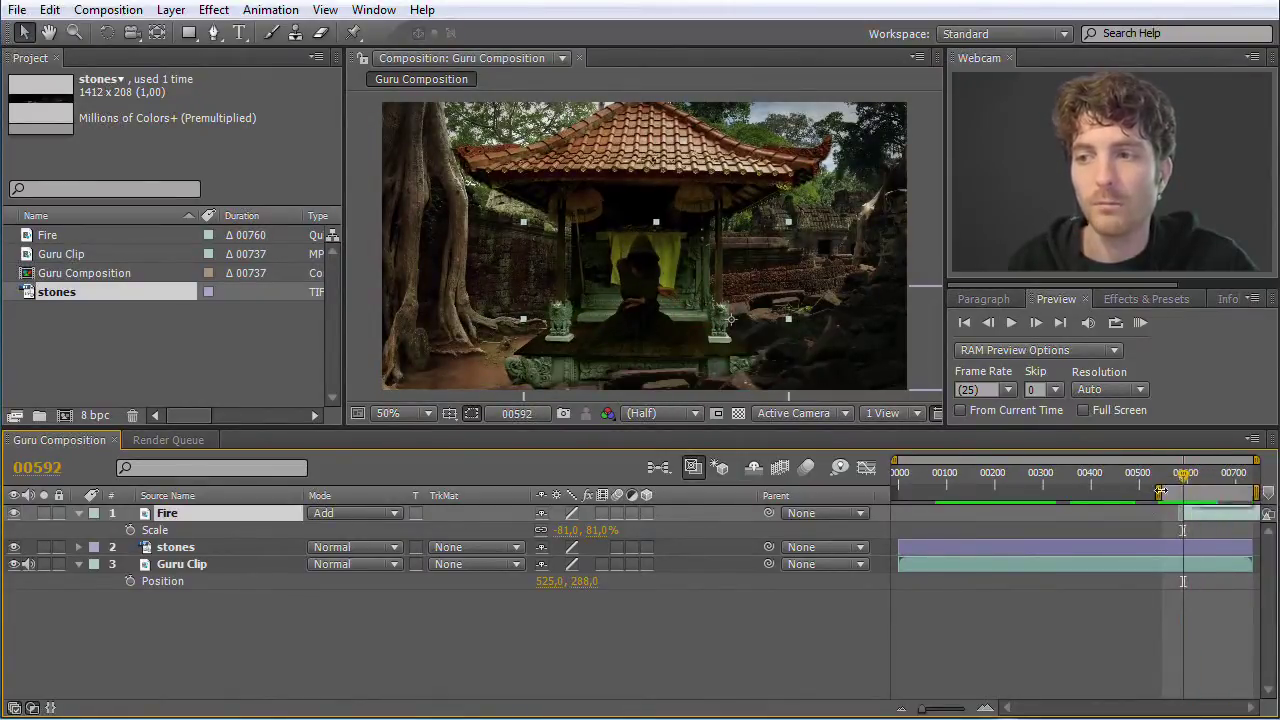
{"action": "left_click_drag", "start_coordinate": [1165, 490], "coordinate": [896, 490]}
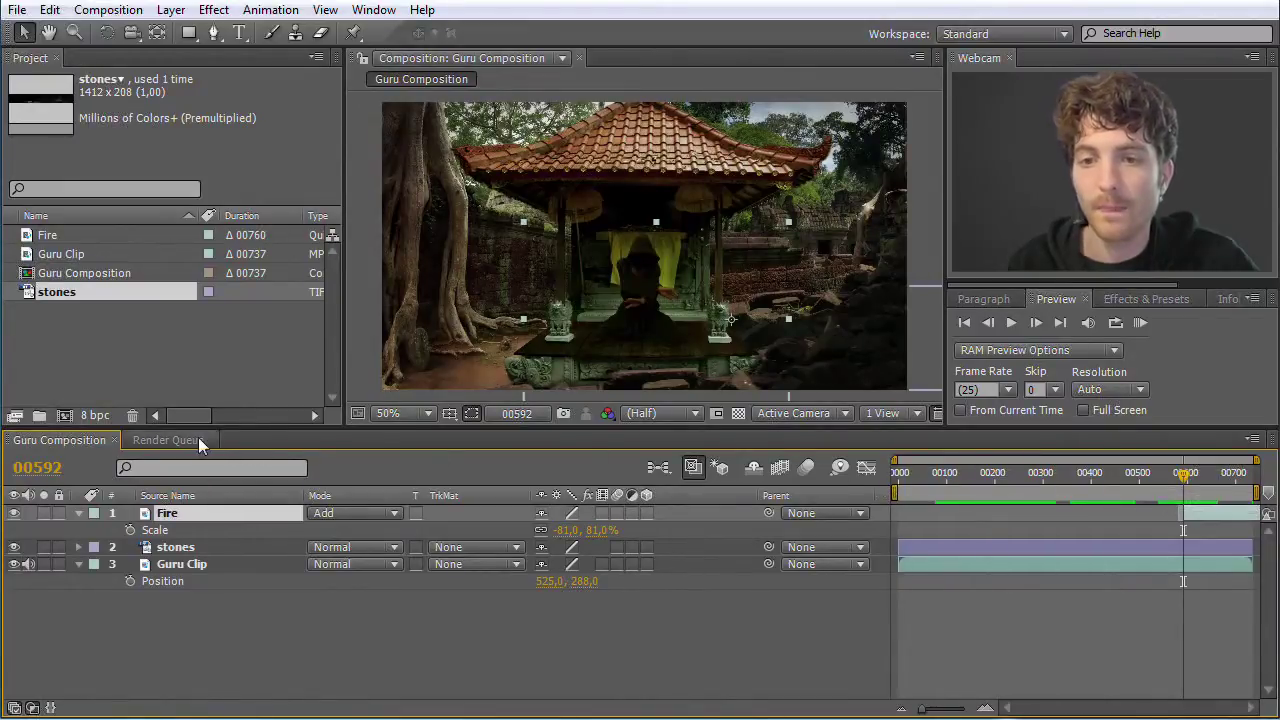
{"action": "left_click", "coordinate": [198, 438]}
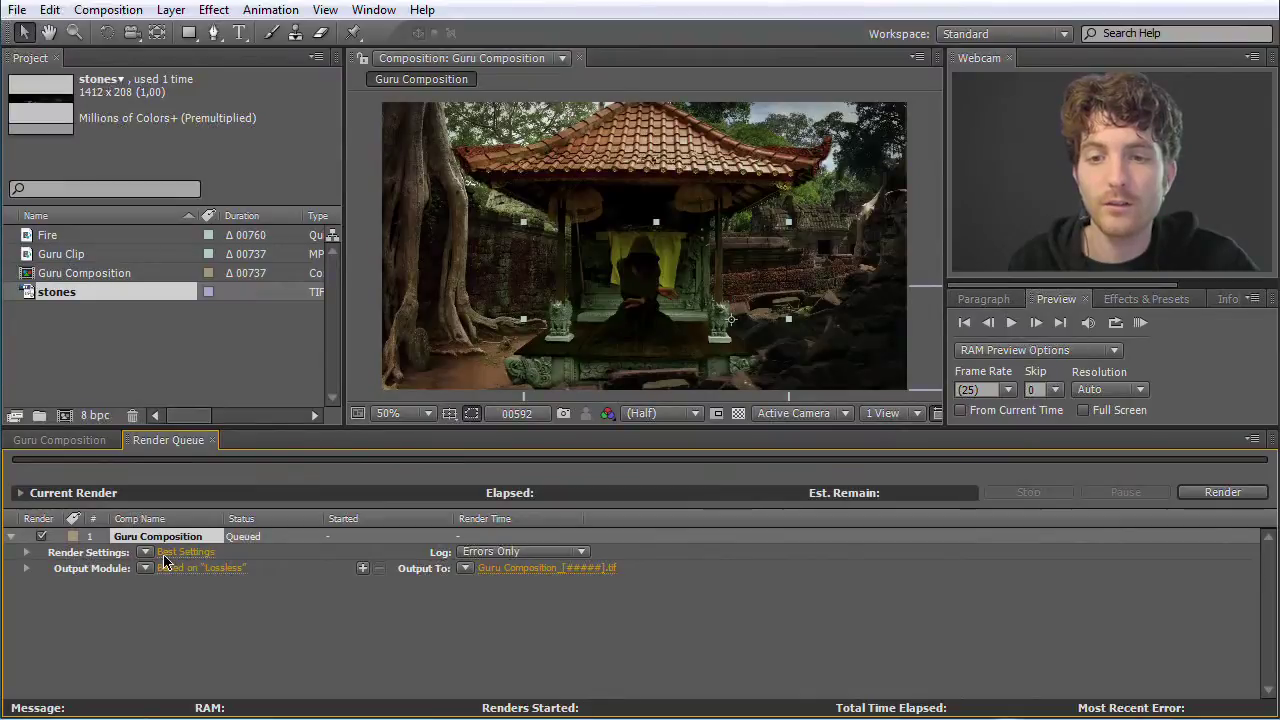
Step: Accept the Best Settings render settings for the queued Guru Composition
{"action": "left_click", "coordinate": [183, 555]}
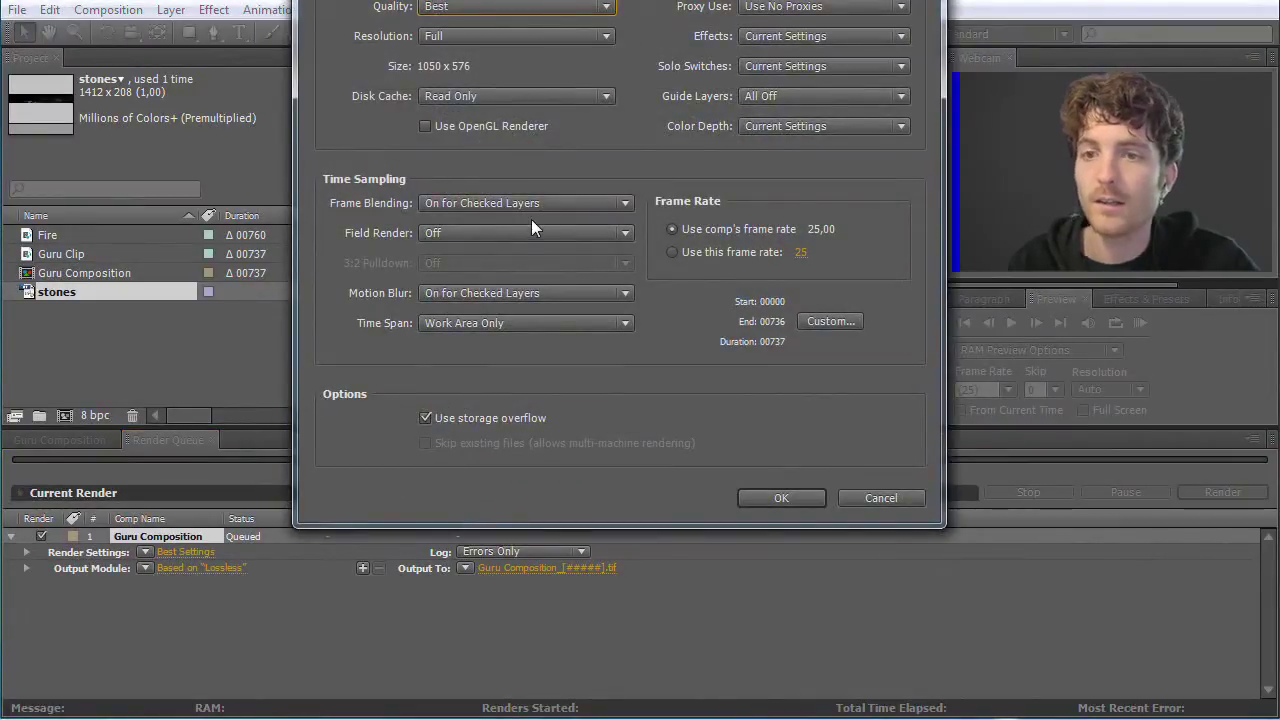
{"action": "left_click_drag", "start_coordinate": [530, 1], "coordinate": [532, 32]}
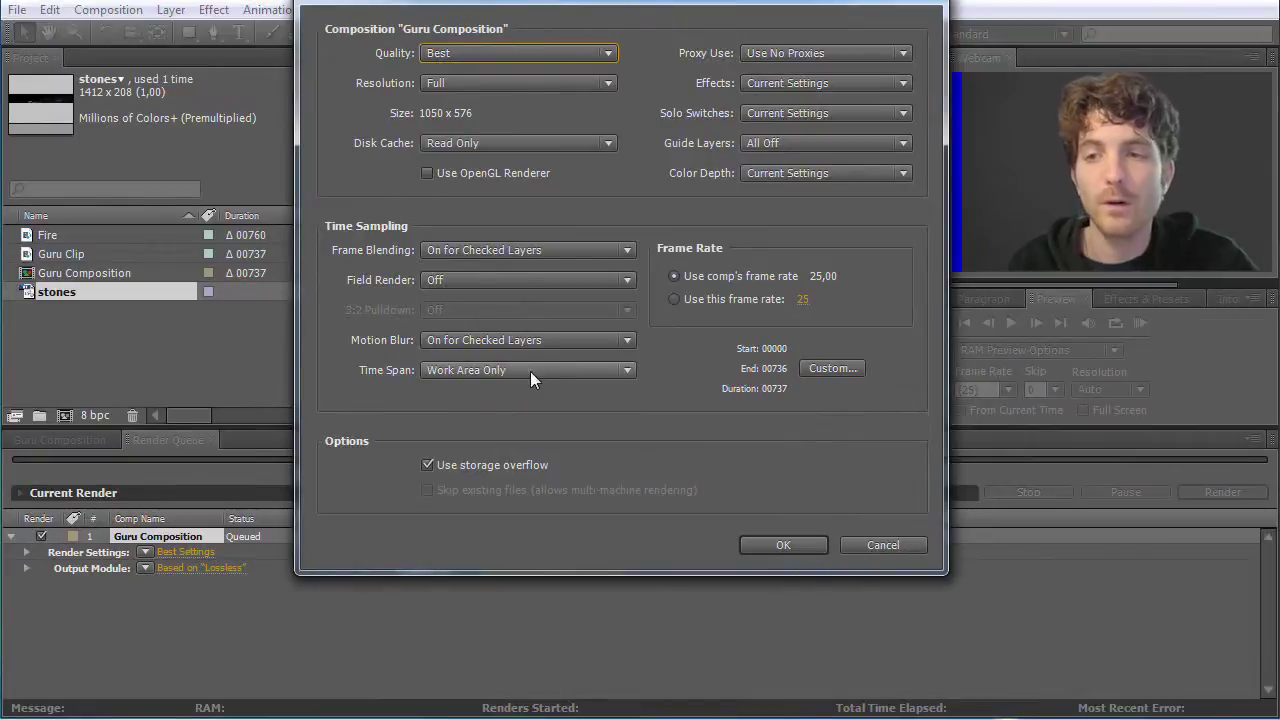
{"action": "left_click", "coordinate": [884, 546]}
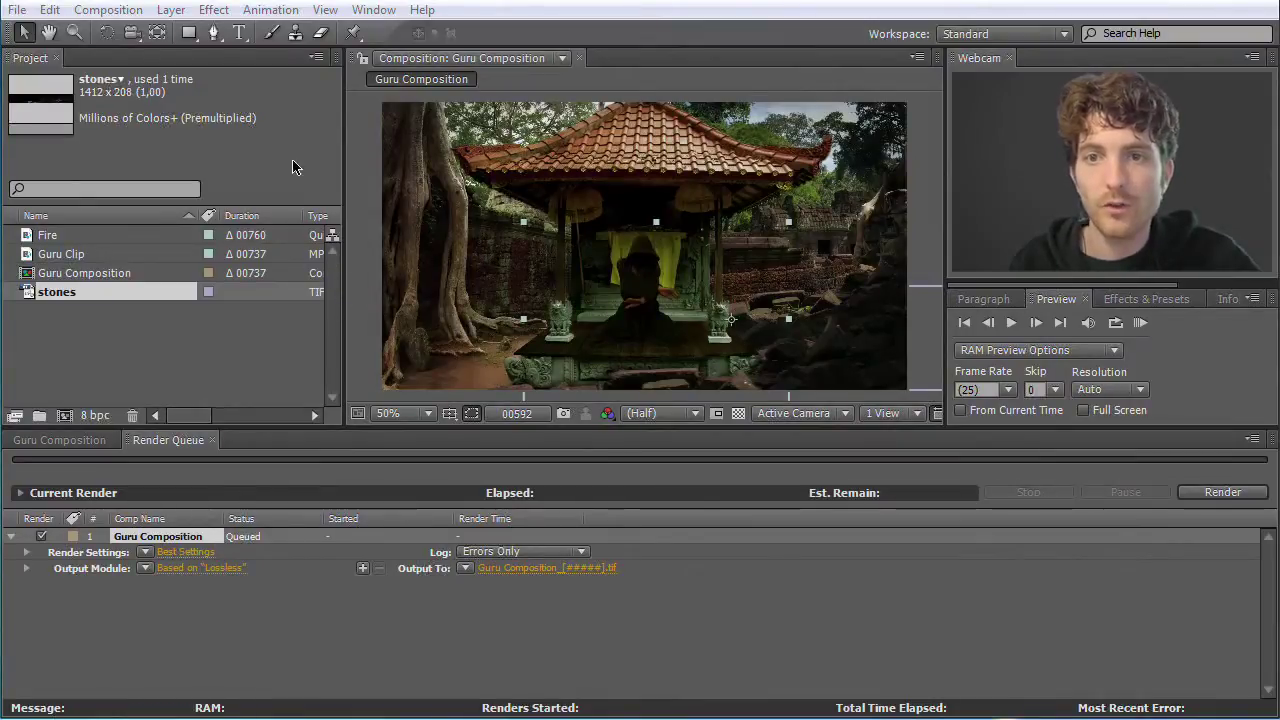
{"action": "left_click", "coordinate": [17, 10]}
Step: Save the After Effects project and place a narrowed Media Encoder window beside it
{"action": "left_click", "coordinate": [46, 92]}
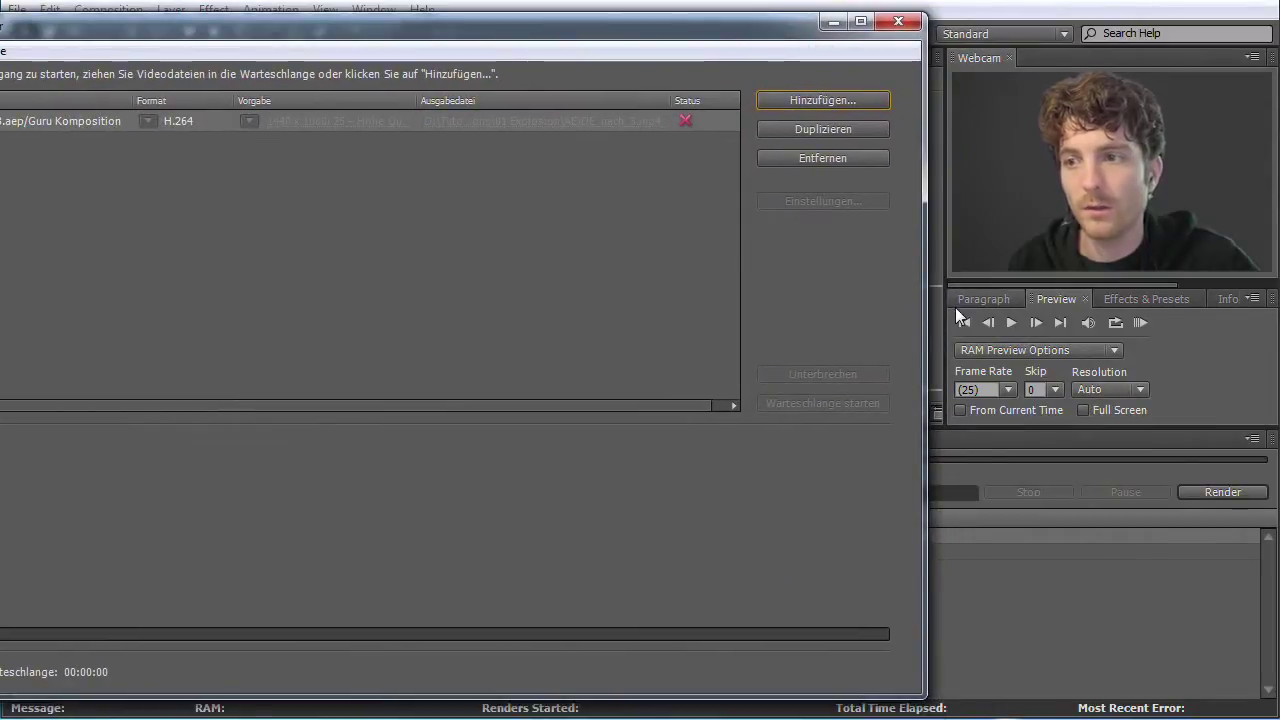
{"action": "left_click_drag", "start_coordinate": [923, 314], "coordinate": [363, 314]}
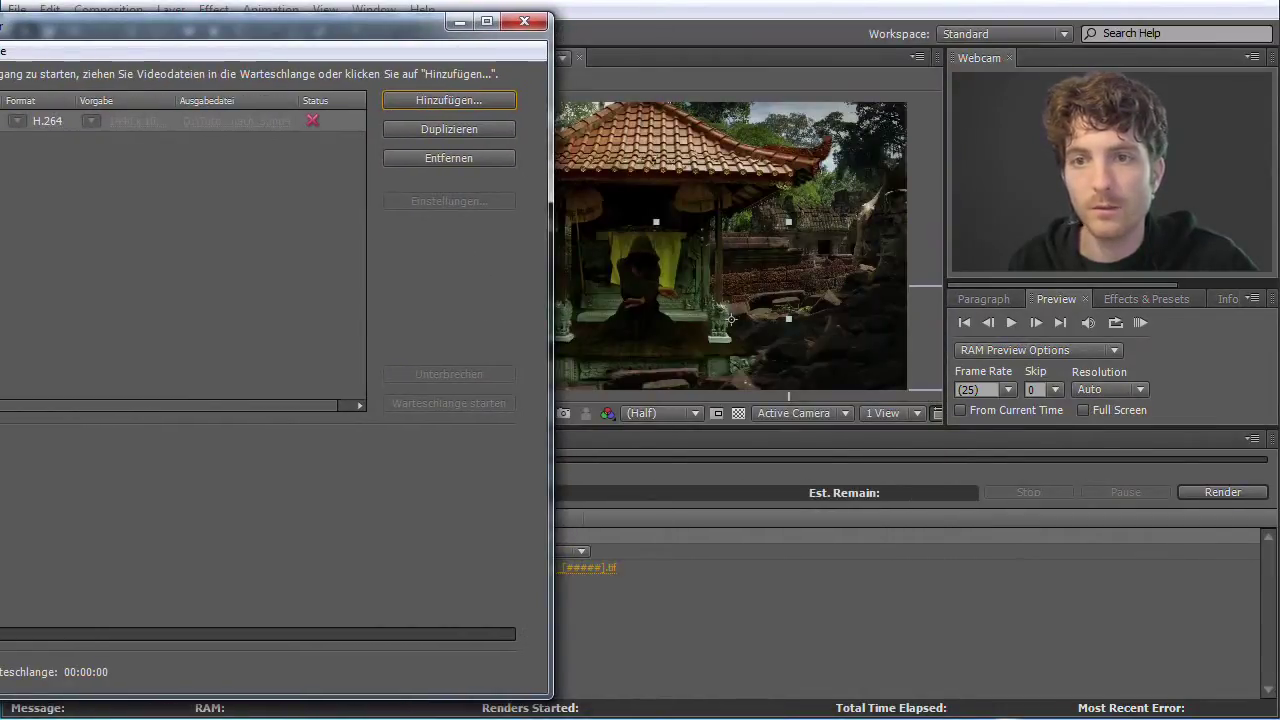
{"action": "left_click_drag", "start_coordinate": [140, 36], "coordinate": [315, 33]}
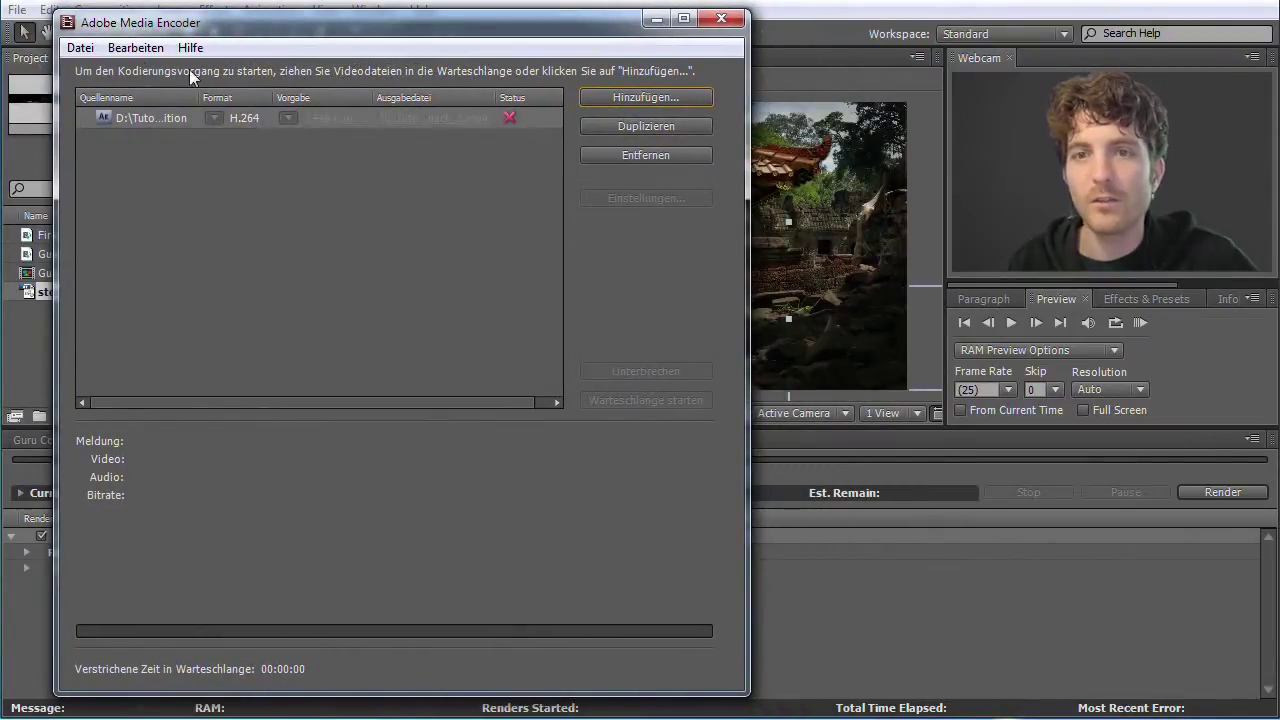
{"action": "left_click", "coordinate": [86, 49]}
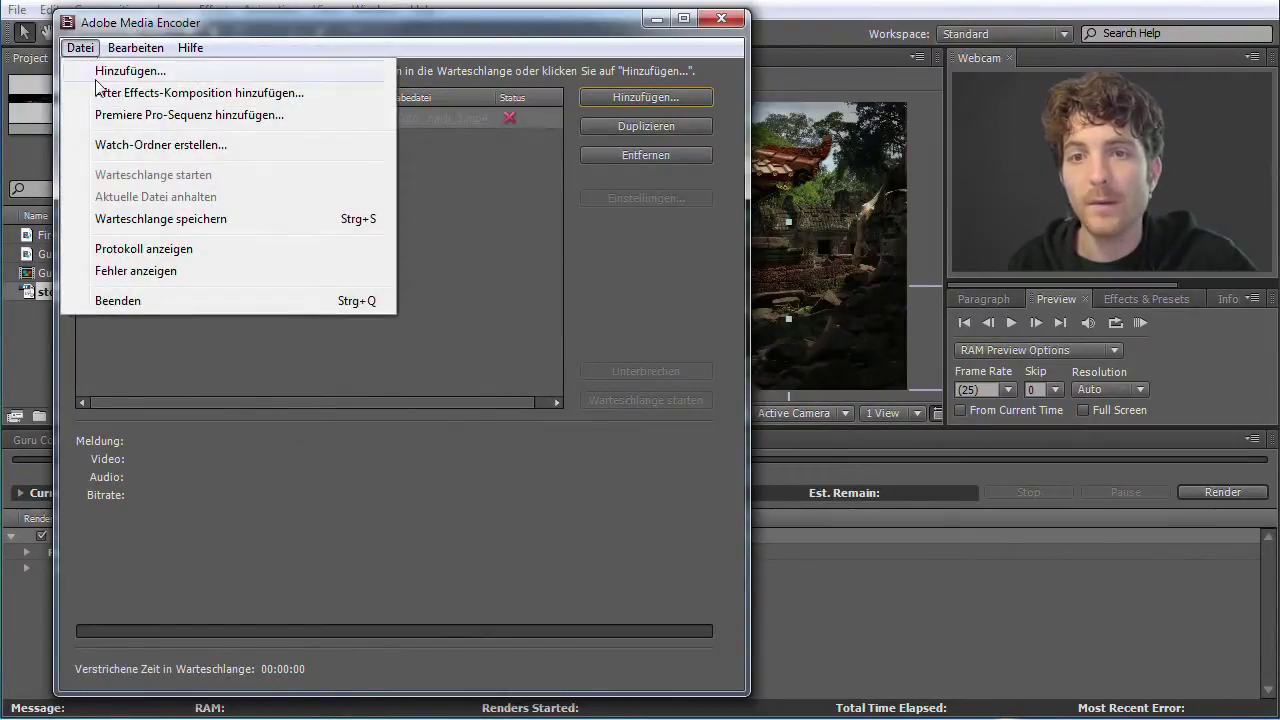
Step: Import Guru Composition from EN_nach_2.aep into the Media Encoder queue
{"action": "left_click", "coordinate": [224, 94]}
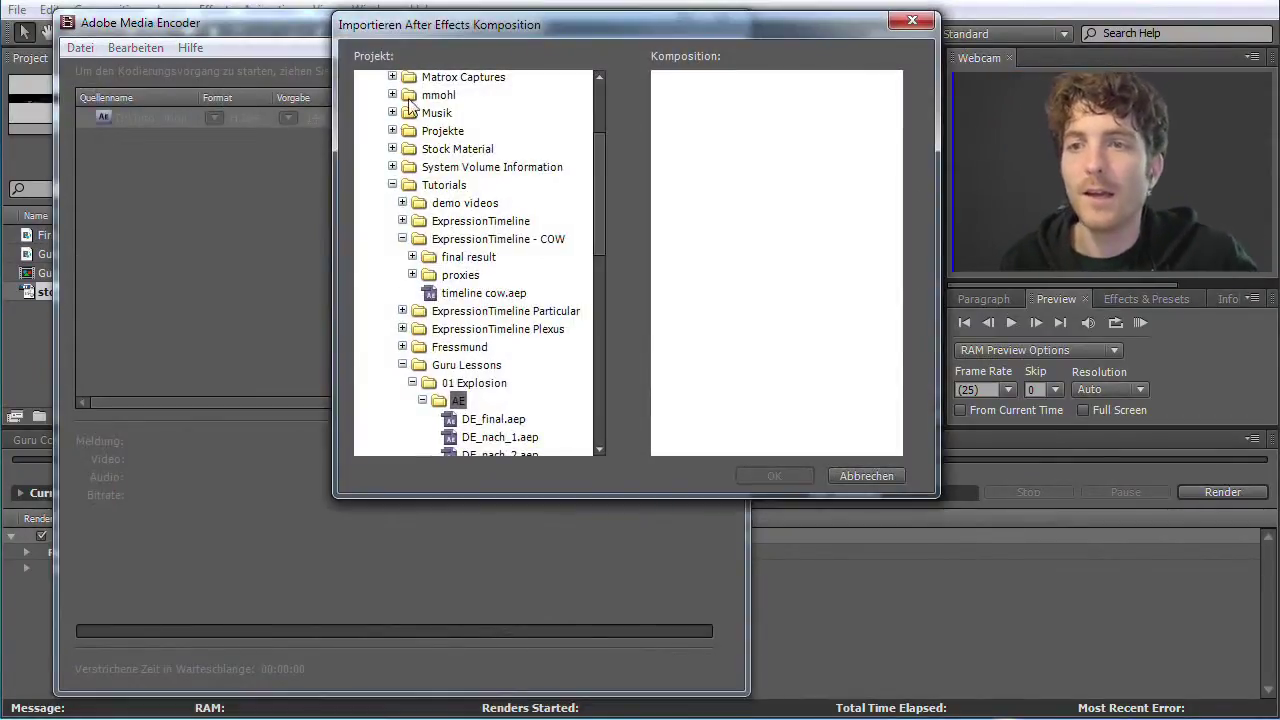
{"action": "left_click_drag", "start_coordinate": [473, 33], "coordinate": [279, 96]}
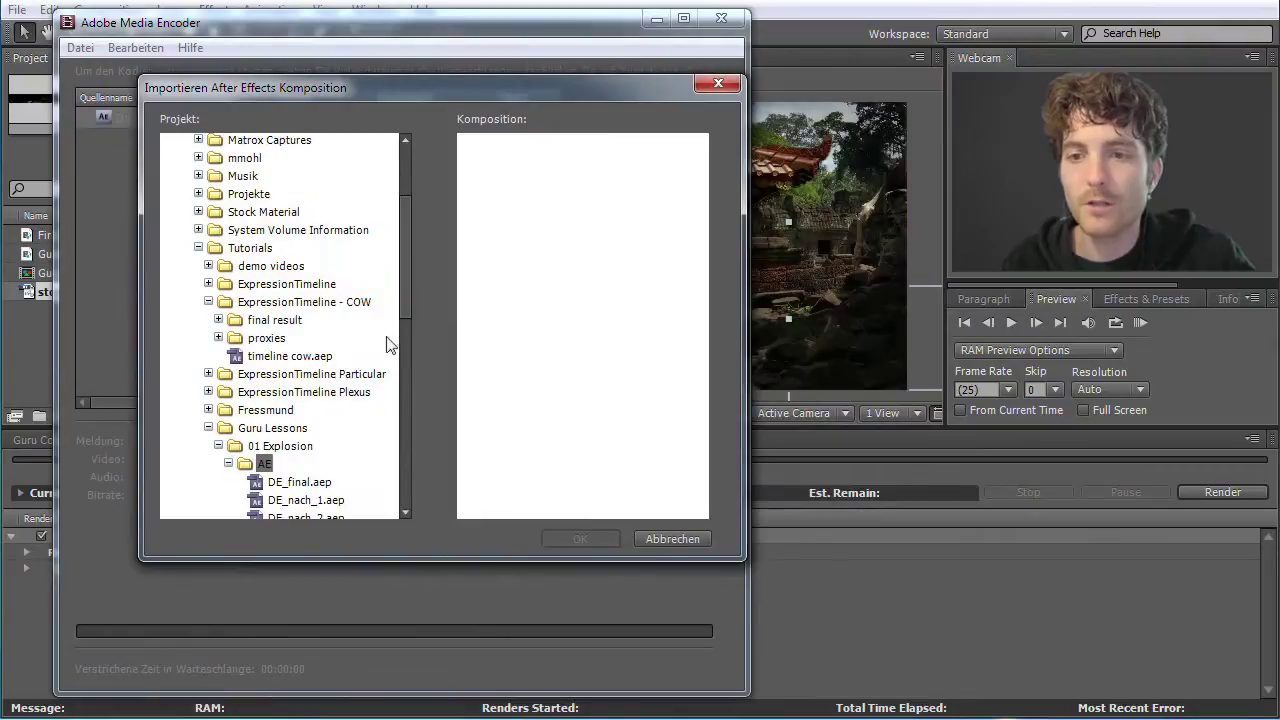
{"action": "left_click_drag", "start_coordinate": [405, 305], "coordinate": [407, 338]}
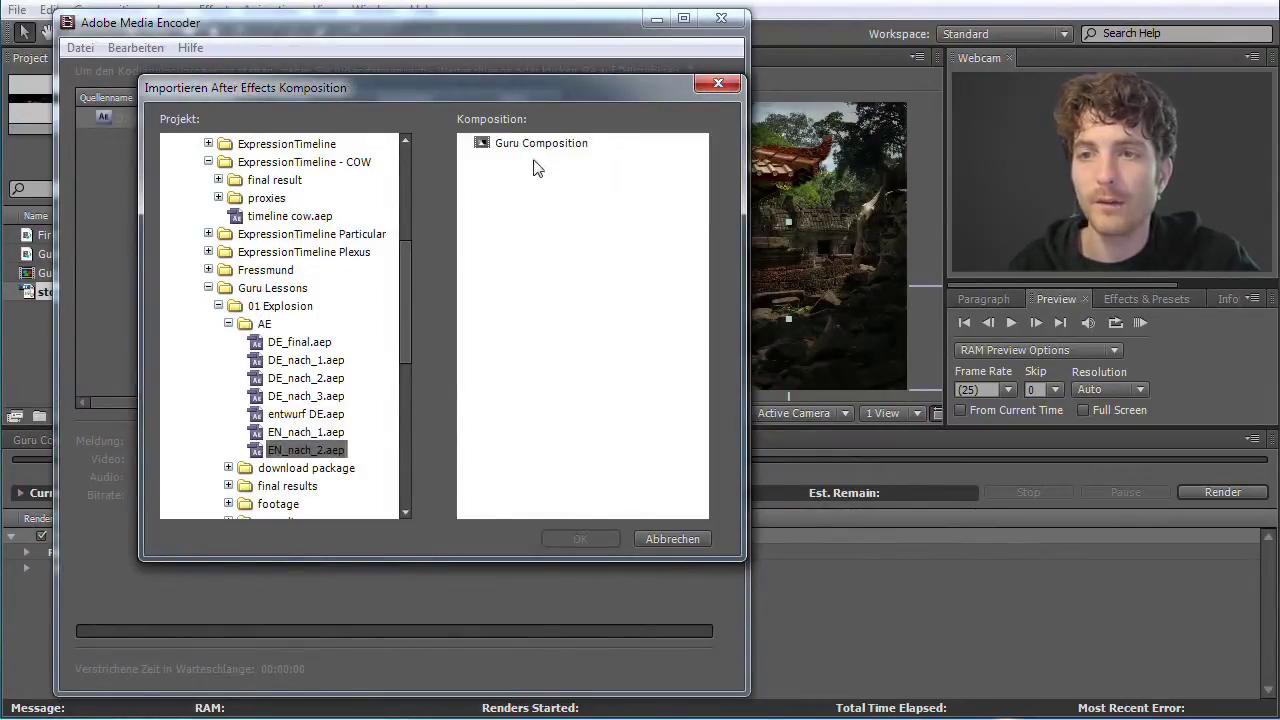
{"action": "left_click", "coordinate": [533, 146]}
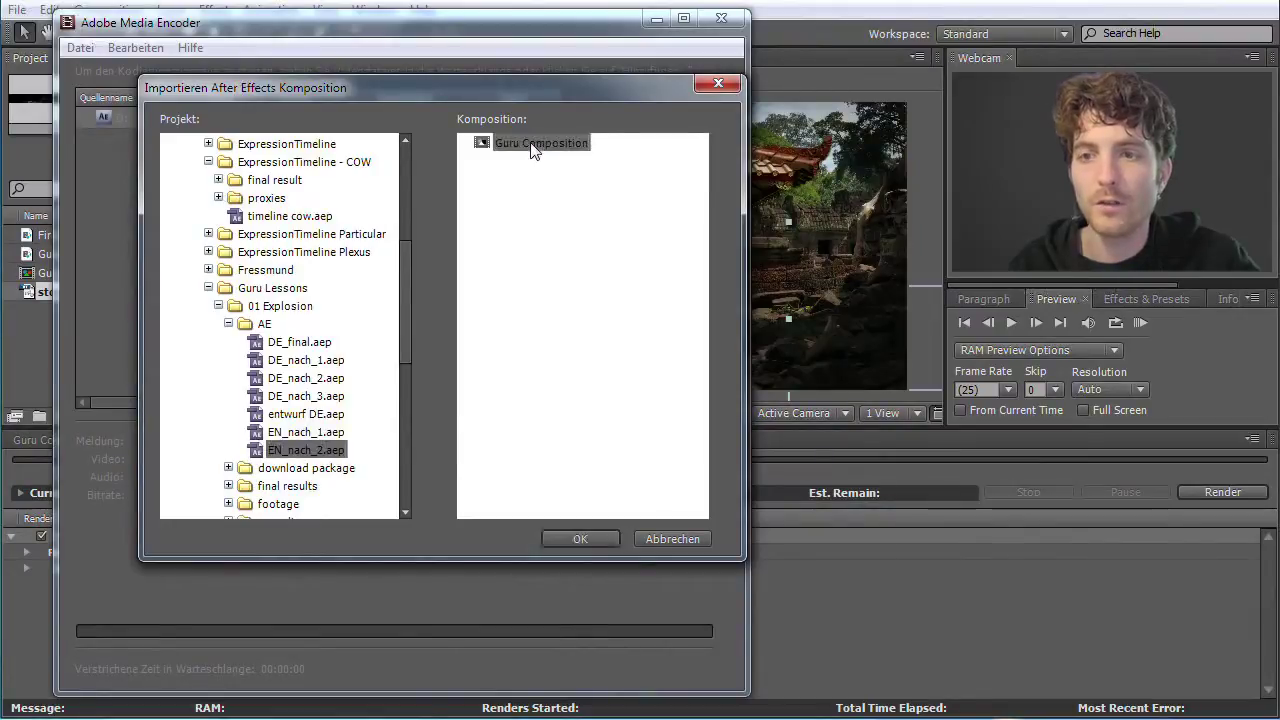
{"action": "left_click", "coordinate": [594, 536]}
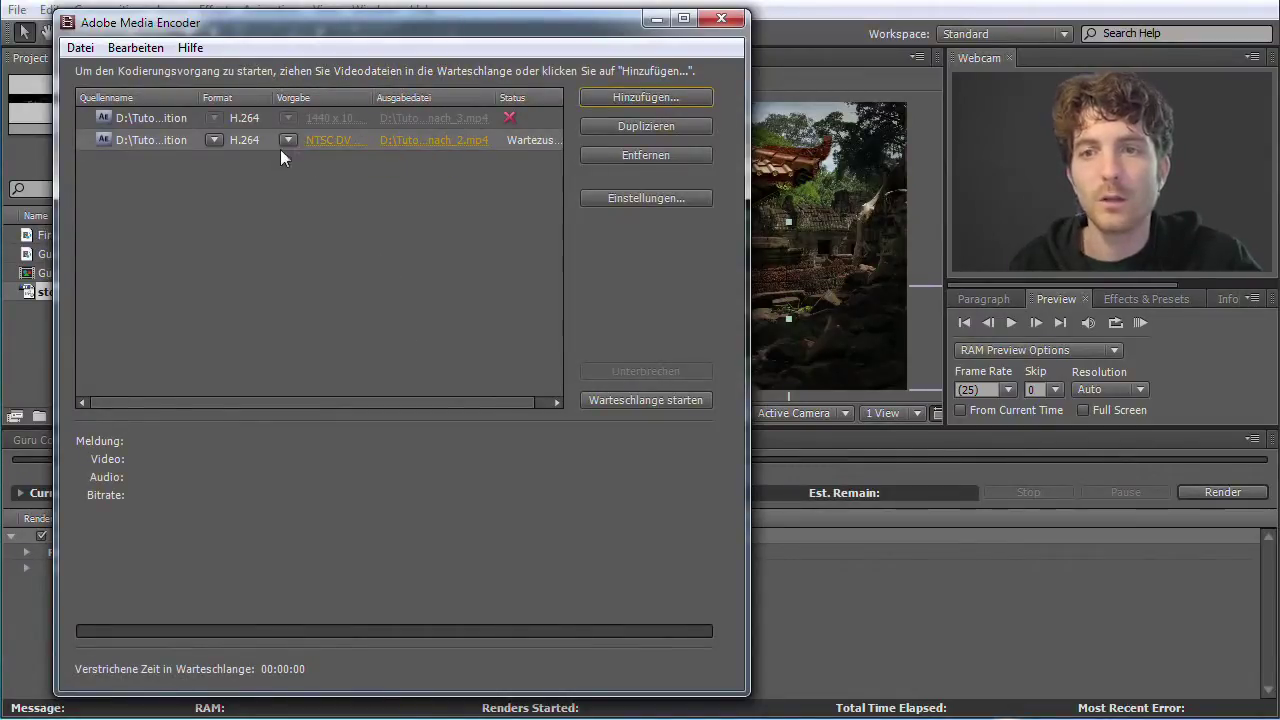
Step: Apply the YouTube Widescreen HD preset with H.264 format to the new queue item
{"action": "left_click", "coordinate": [289, 139]}
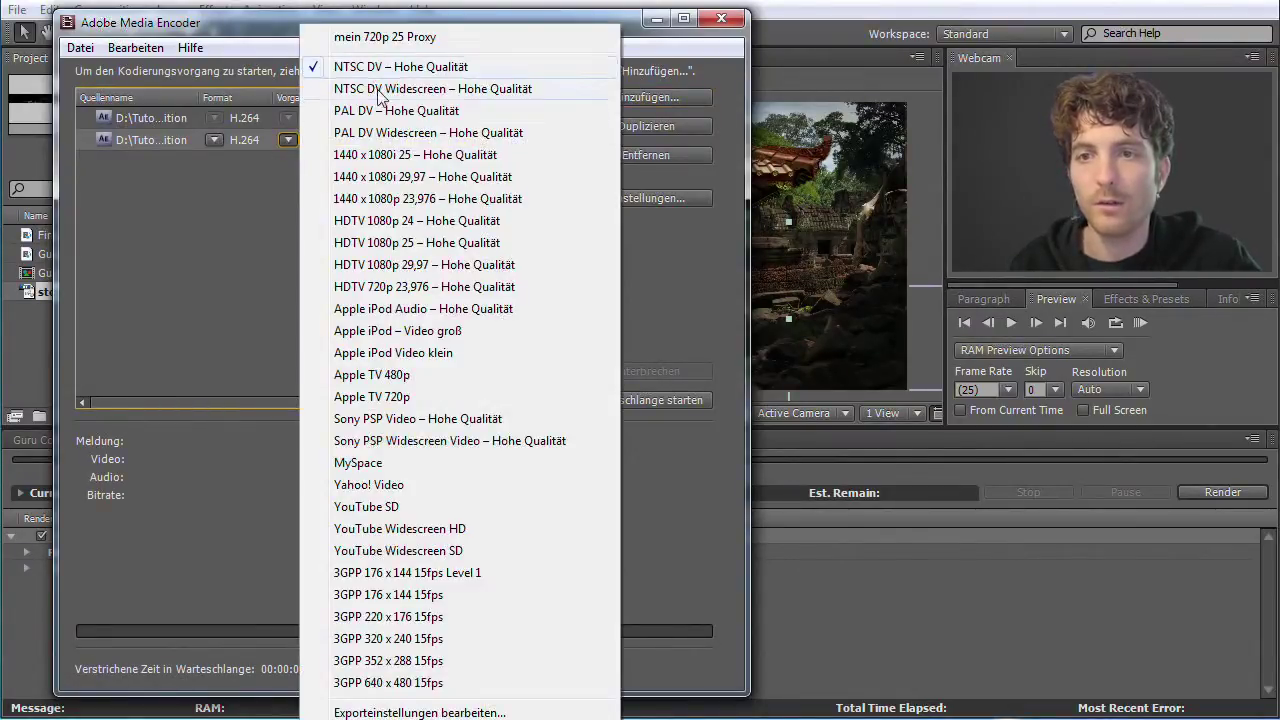
{"action": "left_click", "coordinate": [418, 530]}
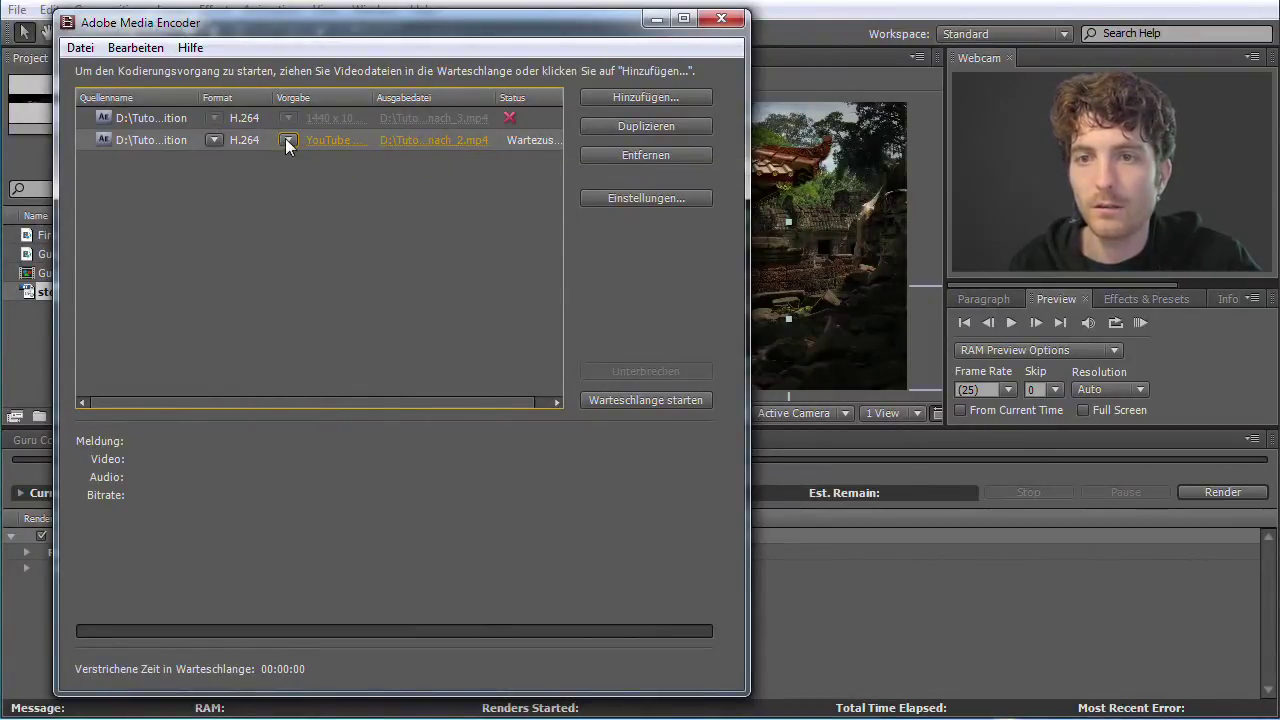
{"action": "left_click", "coordinate": [214, 140]}
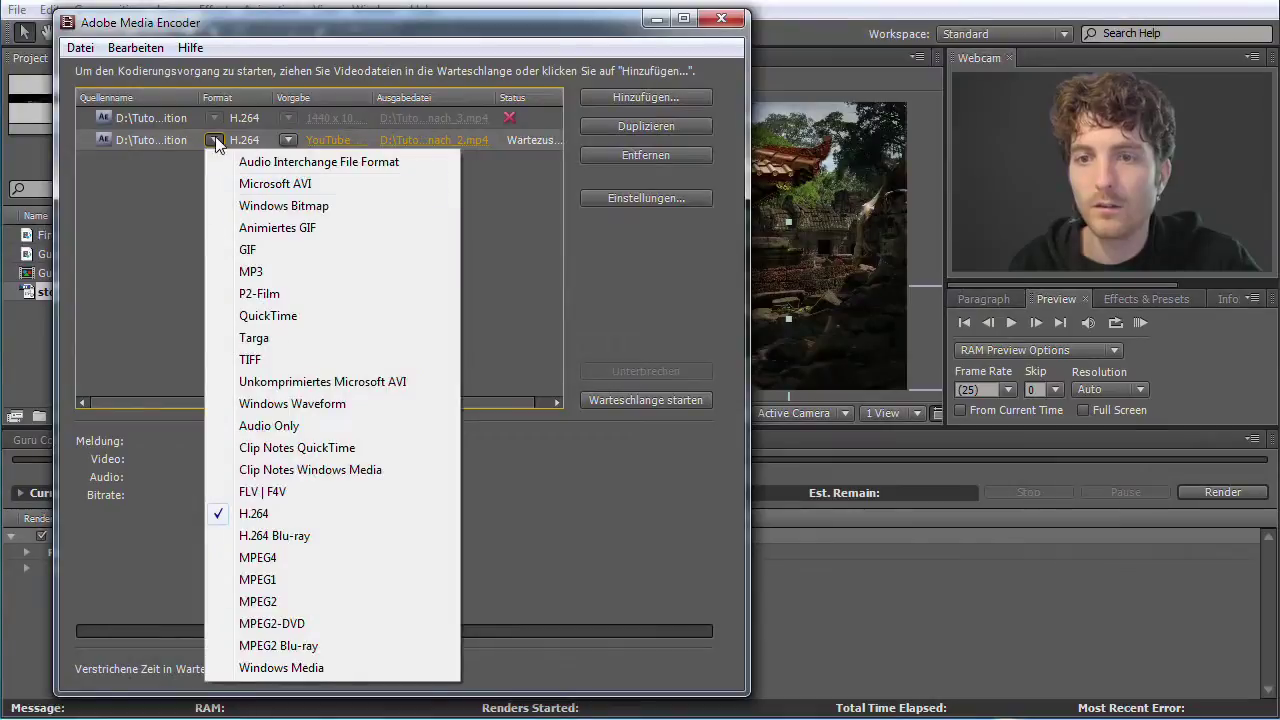
{"action": "left_click", "coordinate": [270, 514]}
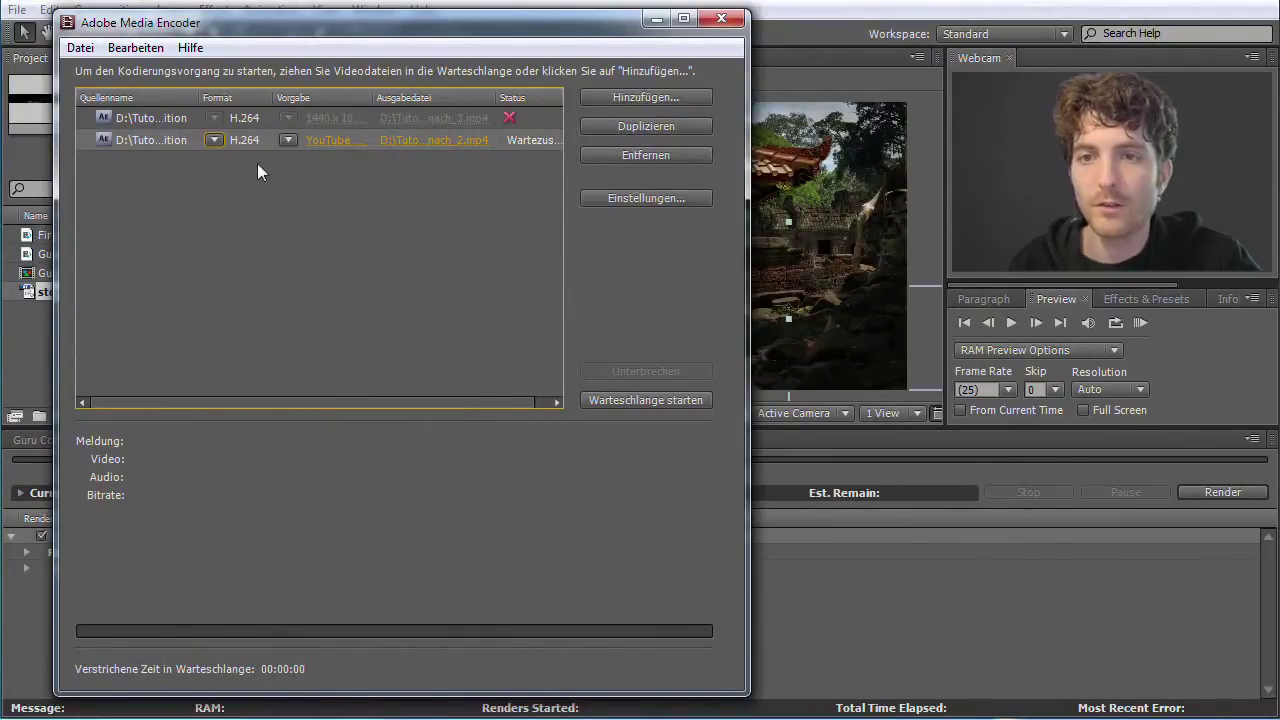
{"action": "left_click", "coordinate": [287, 141]}
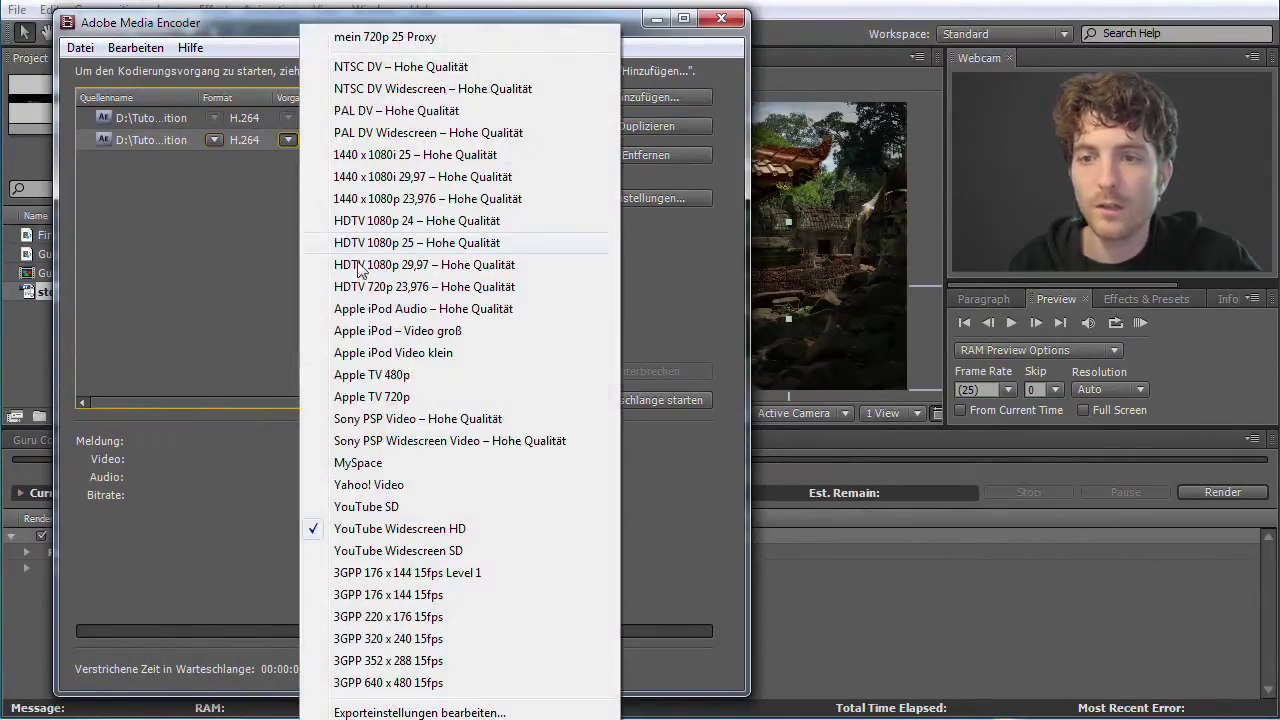
{"action": "left_click", "coordinate": [383, 531]}
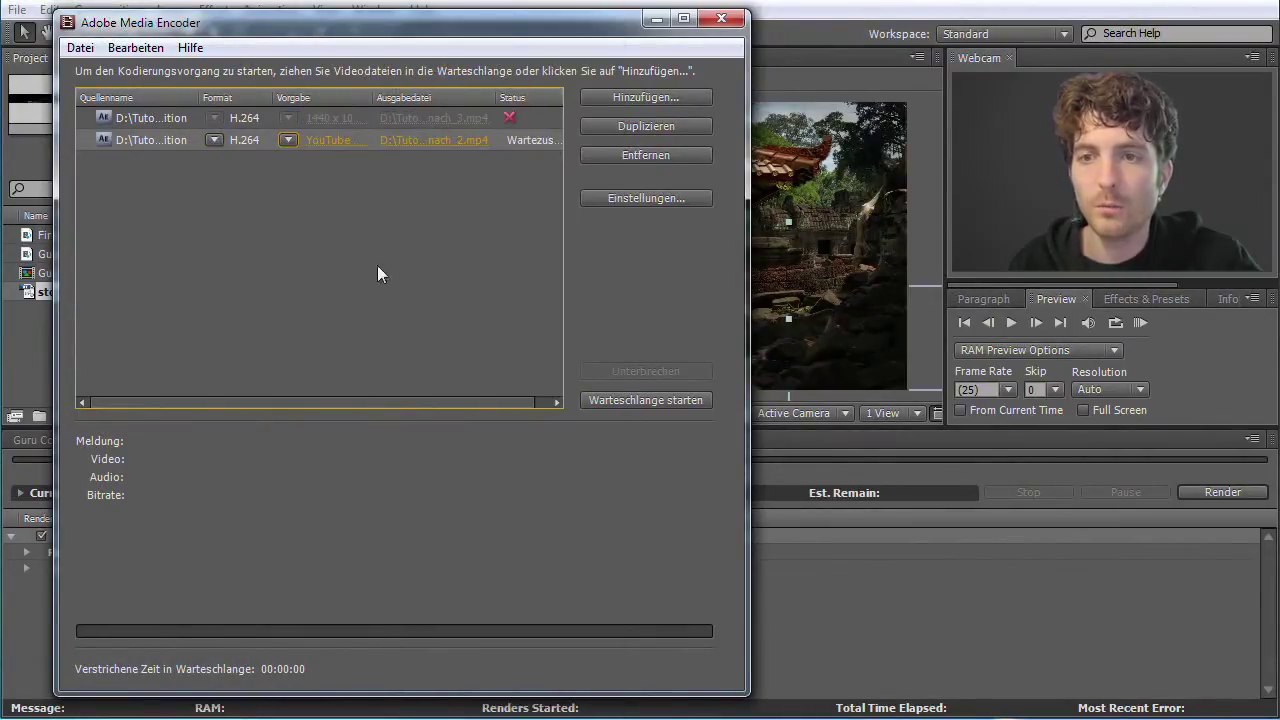
Step: Rename the output file to guru_final_video.mp4 and save
{"action": "left_click", "coordinate": [441, 140]}
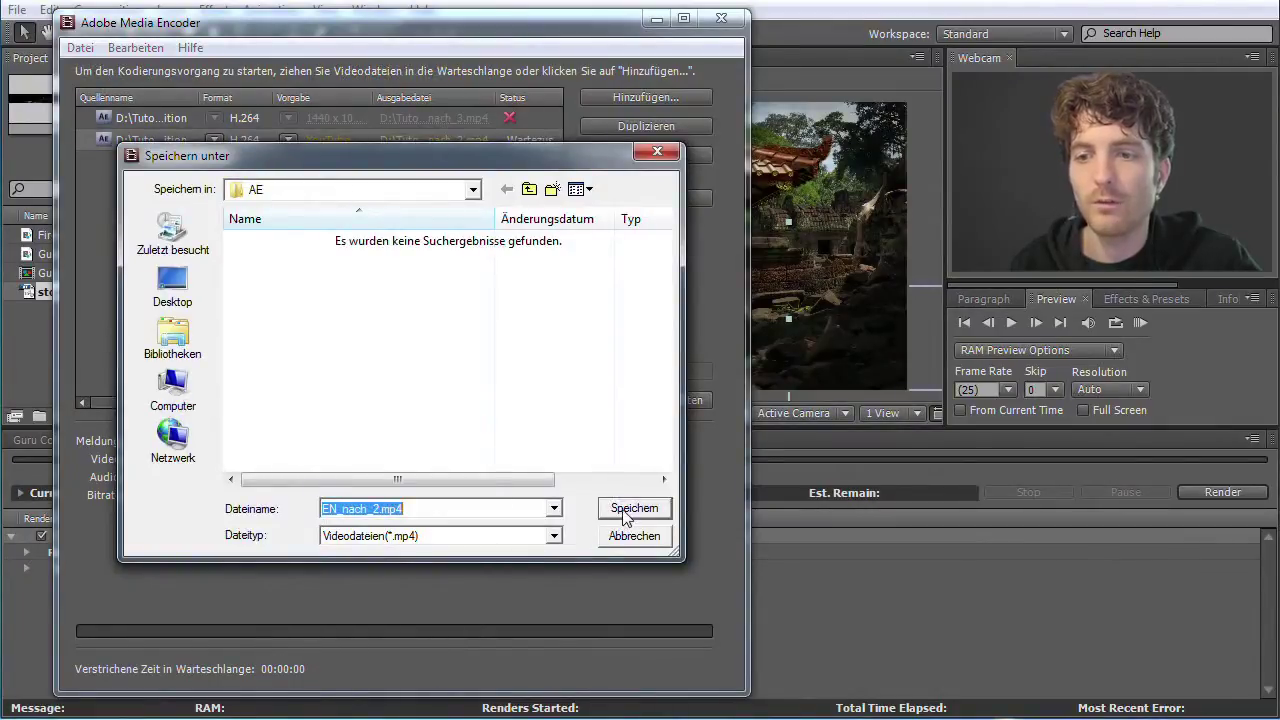
{"action": "left_click", "coordinate": [372, 513]}
{"action": "left_click_drag", "start_coordinate": [376, 509], "coordinate": [288, 508]}
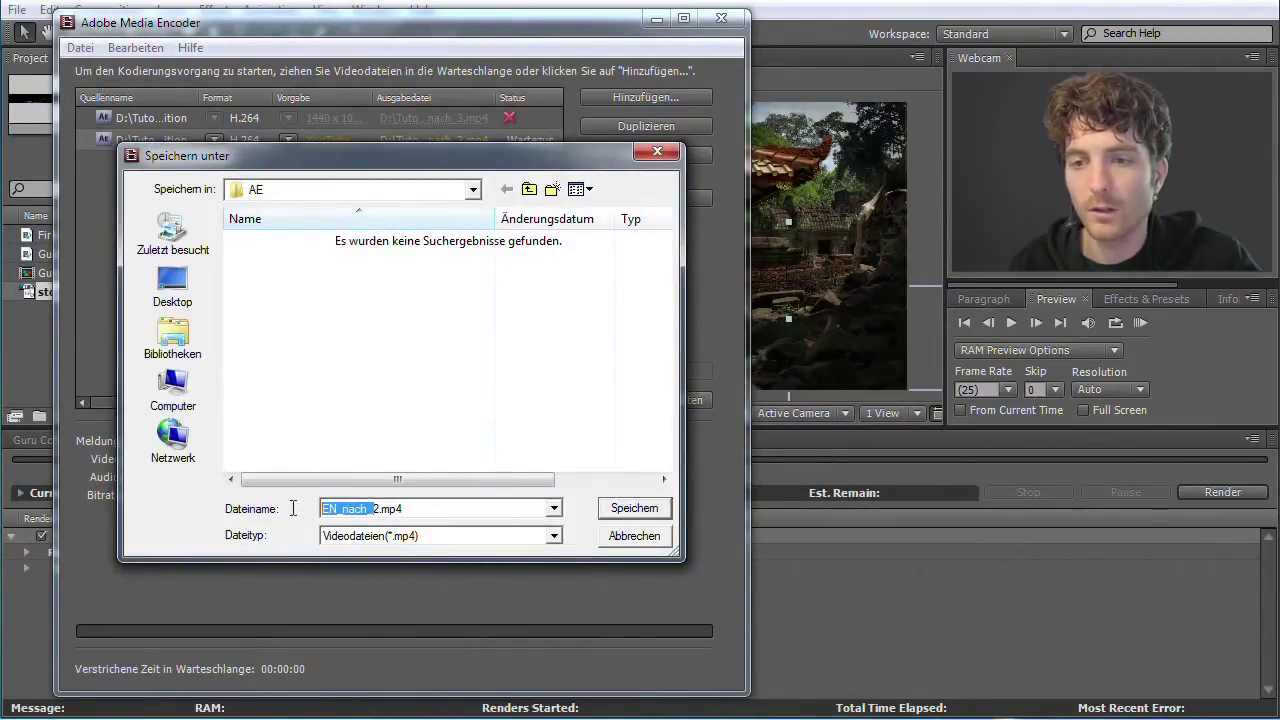
{"action": "key", "text": "BackSpace"}
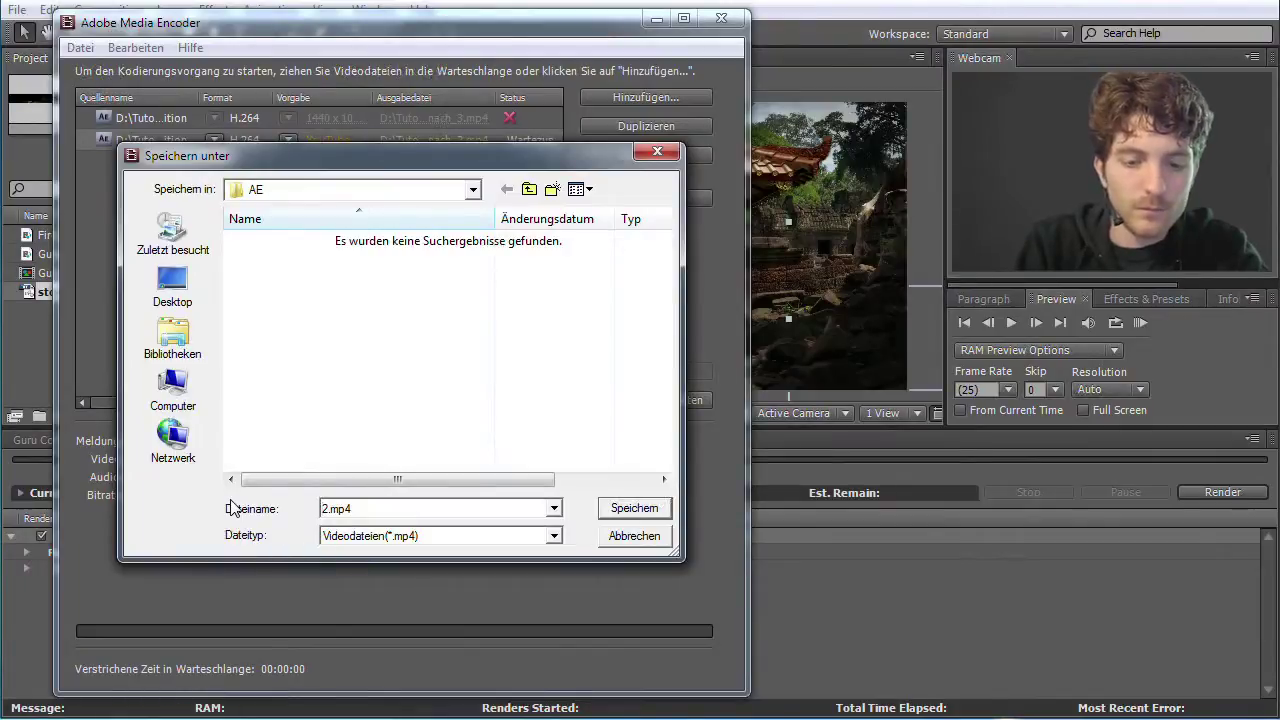
{"action": "key", "text": "Delete"}
{"action": "type", "text": "guru_final_video"}
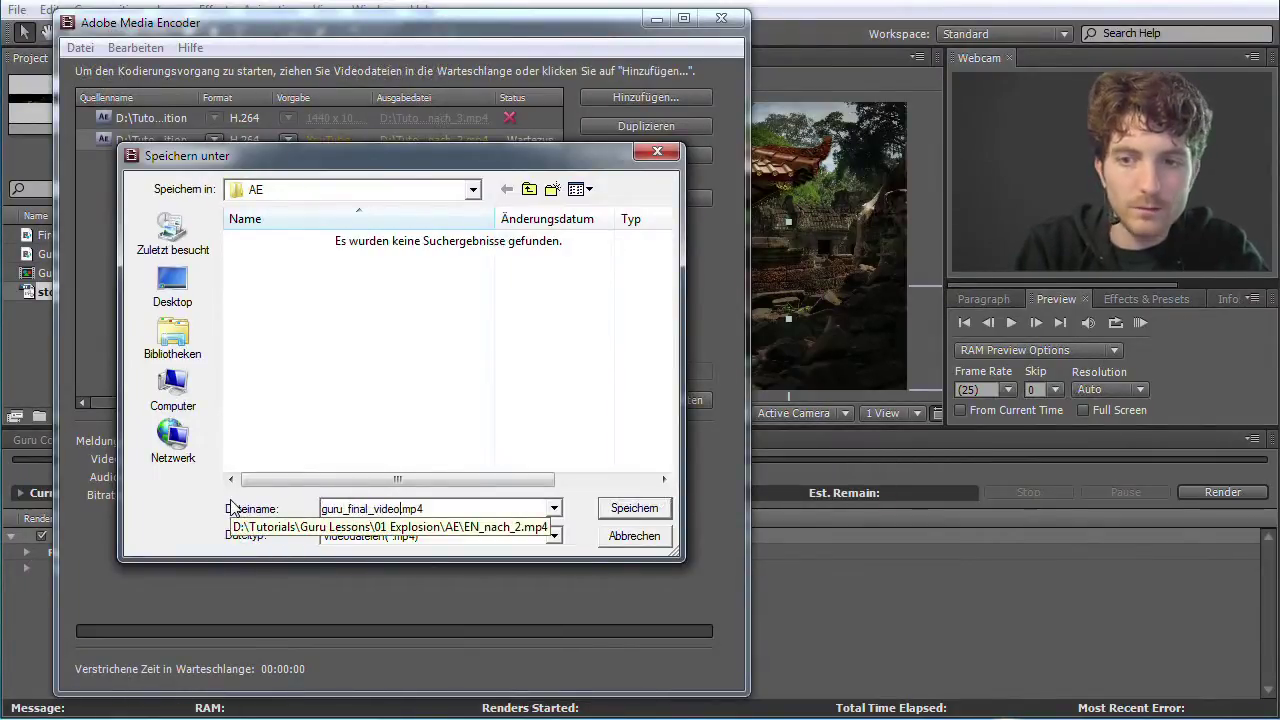
{"action": "left_click", "coordinate": [634, 508]}
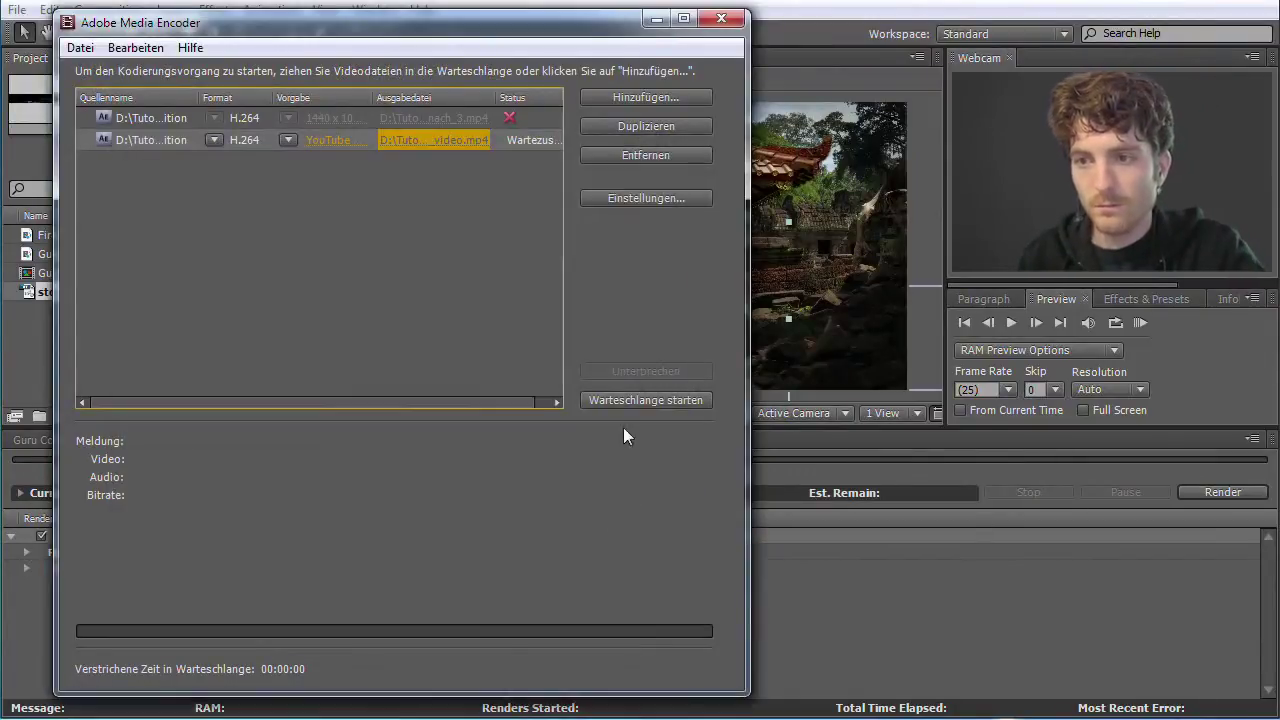